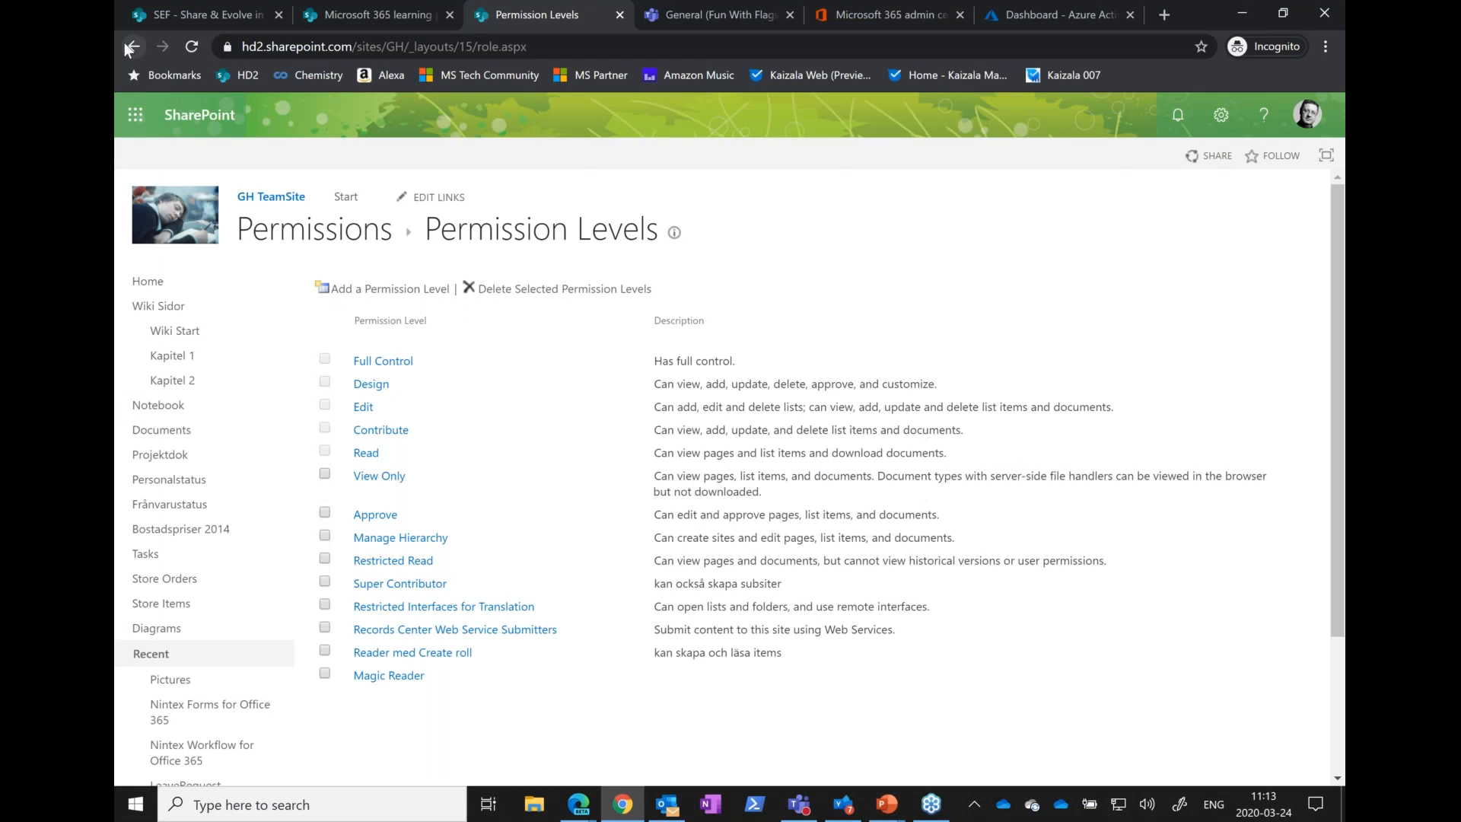
Return to the GH TeamSite permissions page and start creating a SharePoint group
{"action": "left_click", "coordinate": [126, 46]}
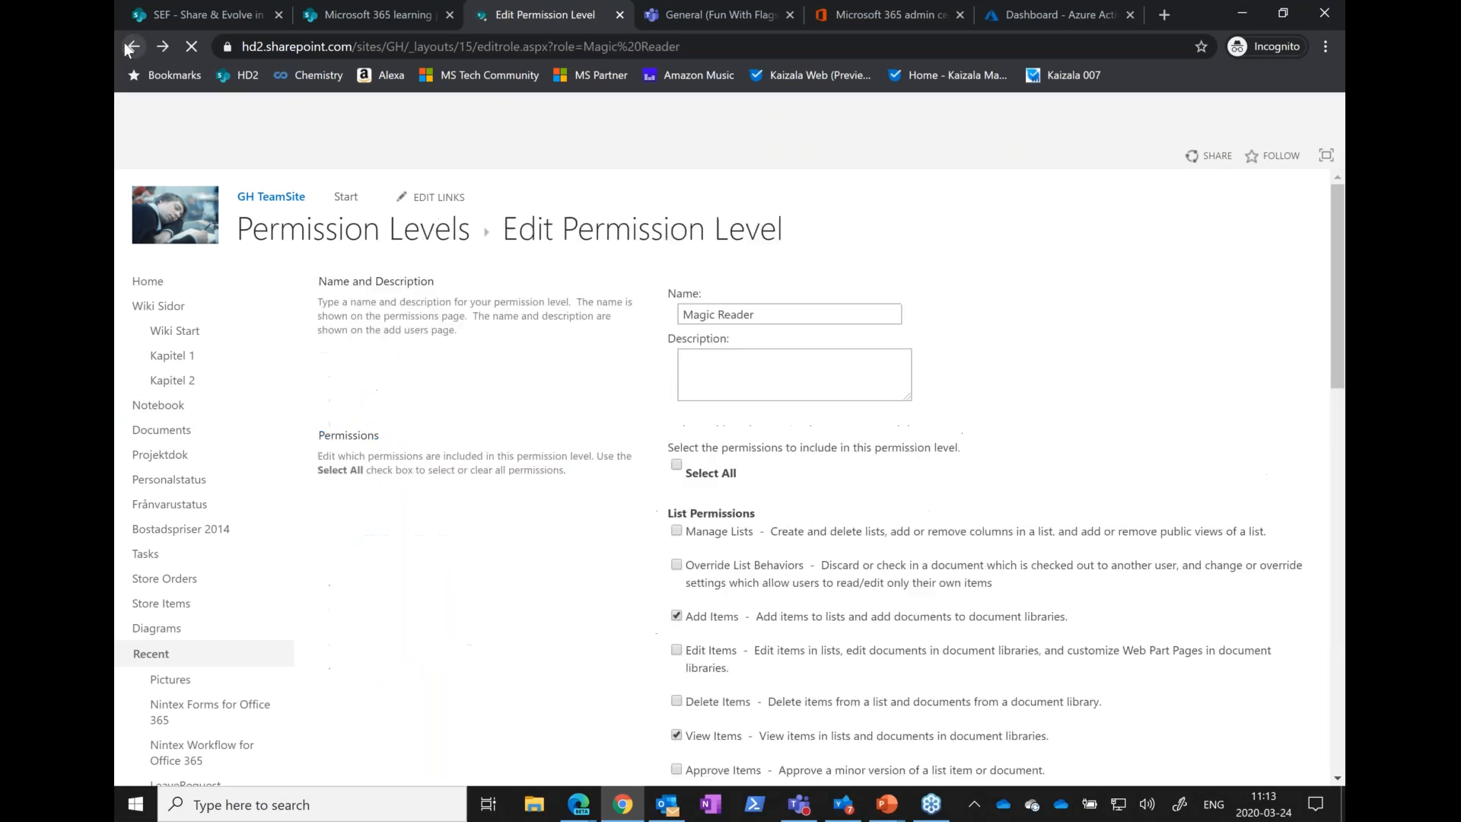
{"action": "left_click", "coordinate": [125, 42]}
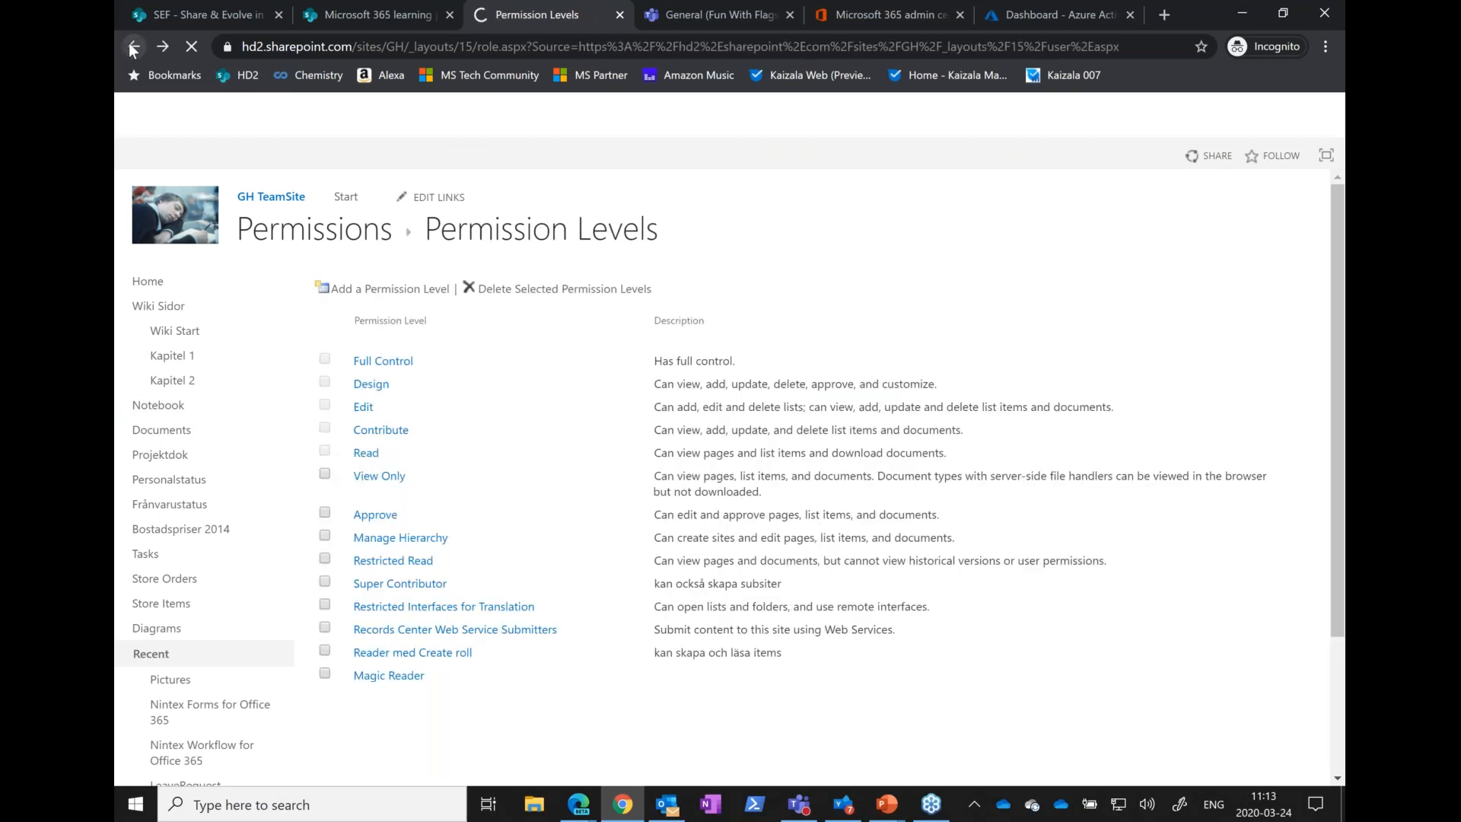
{"action": "left_click", "coordinate": [131, 47]}
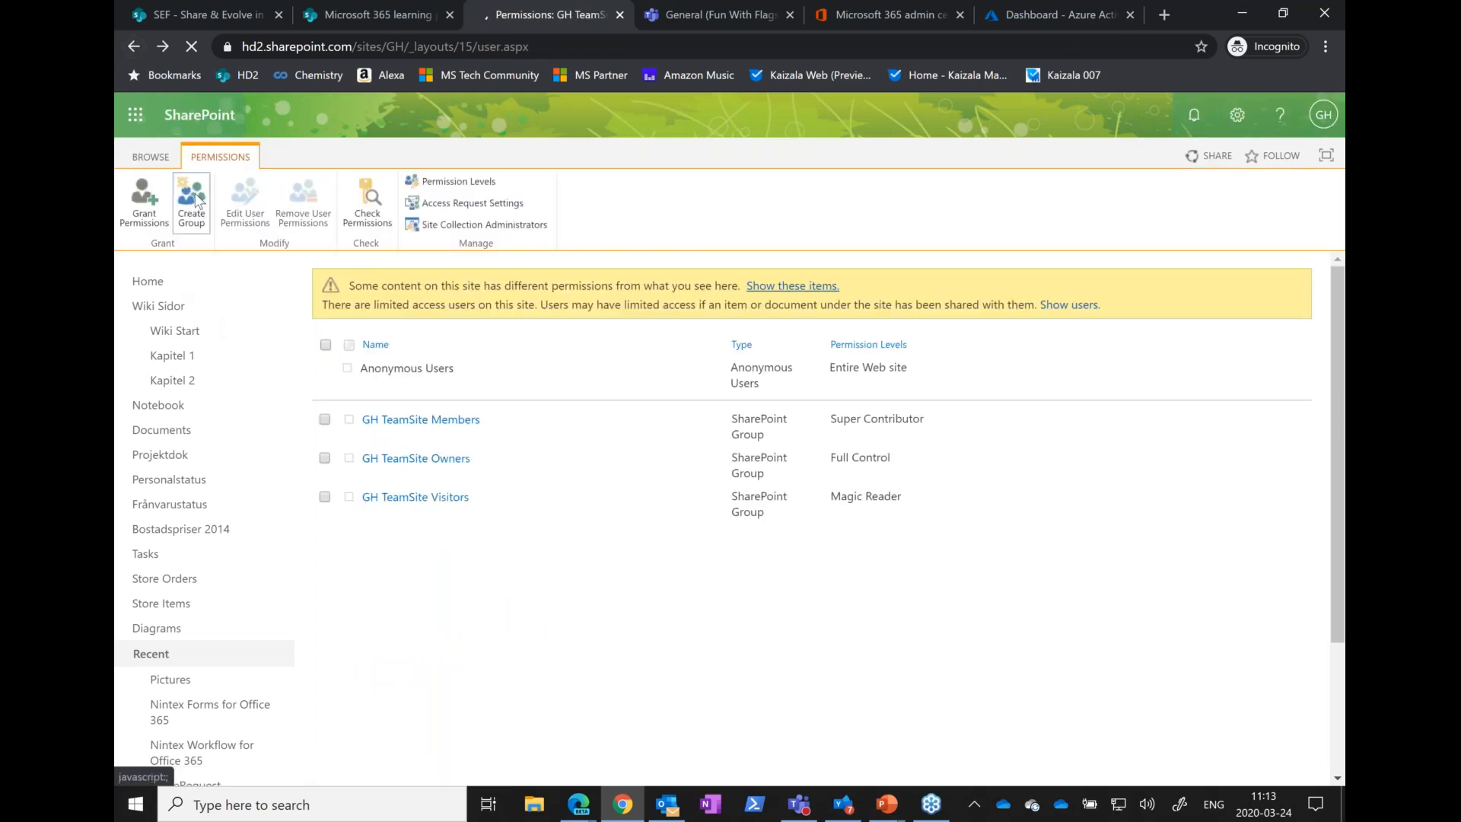
{"action": "left_click", "coordinate": [191, 200]}
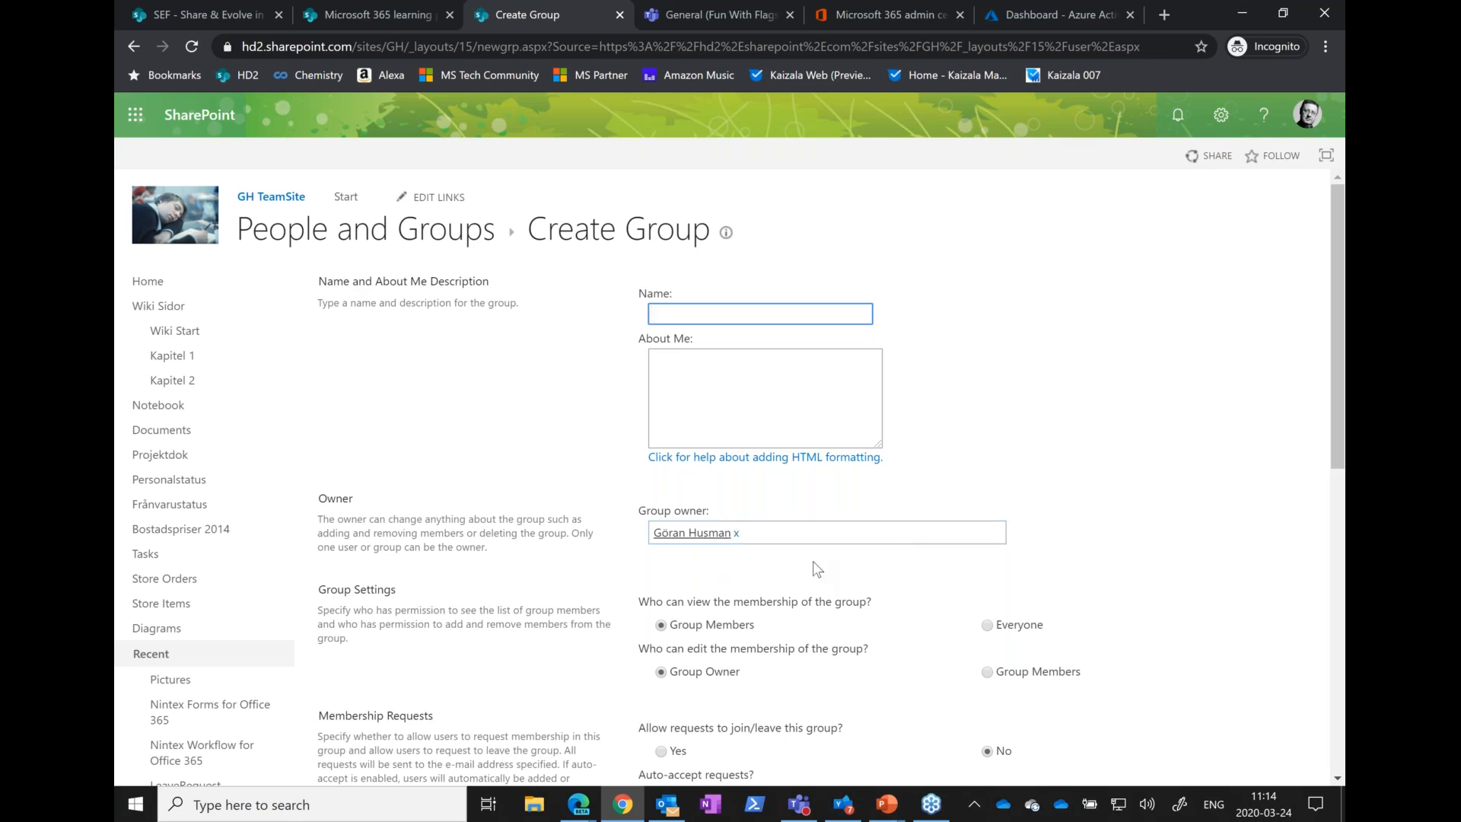
Create a SharePoint group named "new Group" with the Magic Reader permission level on the site
{"action": "scroll", "coordinate": [812, 560], "scroll_direction": "down", "scroll_amount": 8}
{"action": "scroll", "coordinate": [815, 556], "scroll_direction": "down", "scroll_amount": 1}
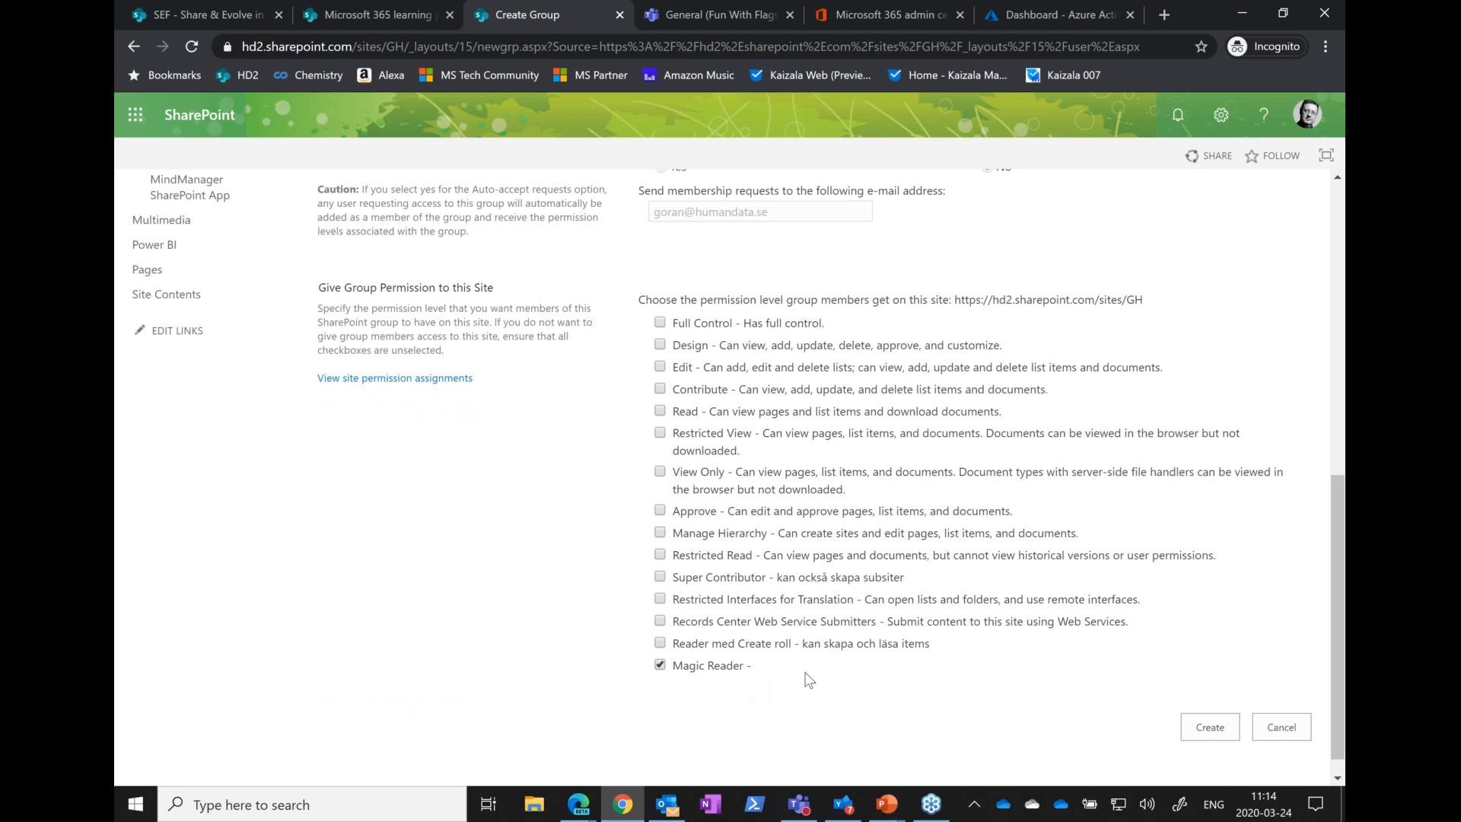
{"action": "scroll", "coordinate": [809, 679], "scroll_direction": "up", "scroll_amount": 9}
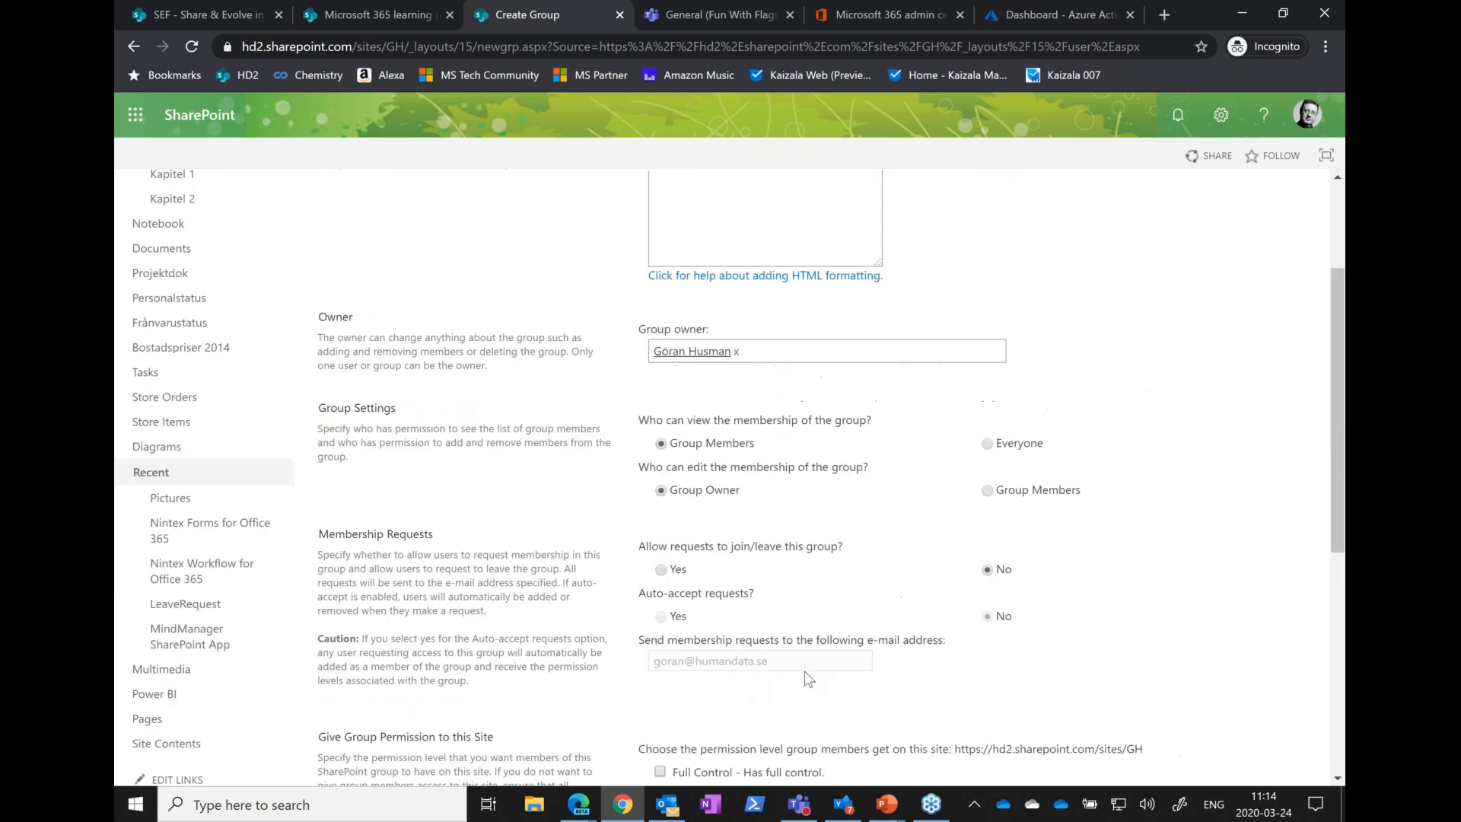
{"action": "left_click", "coordinate": [689, 314]}
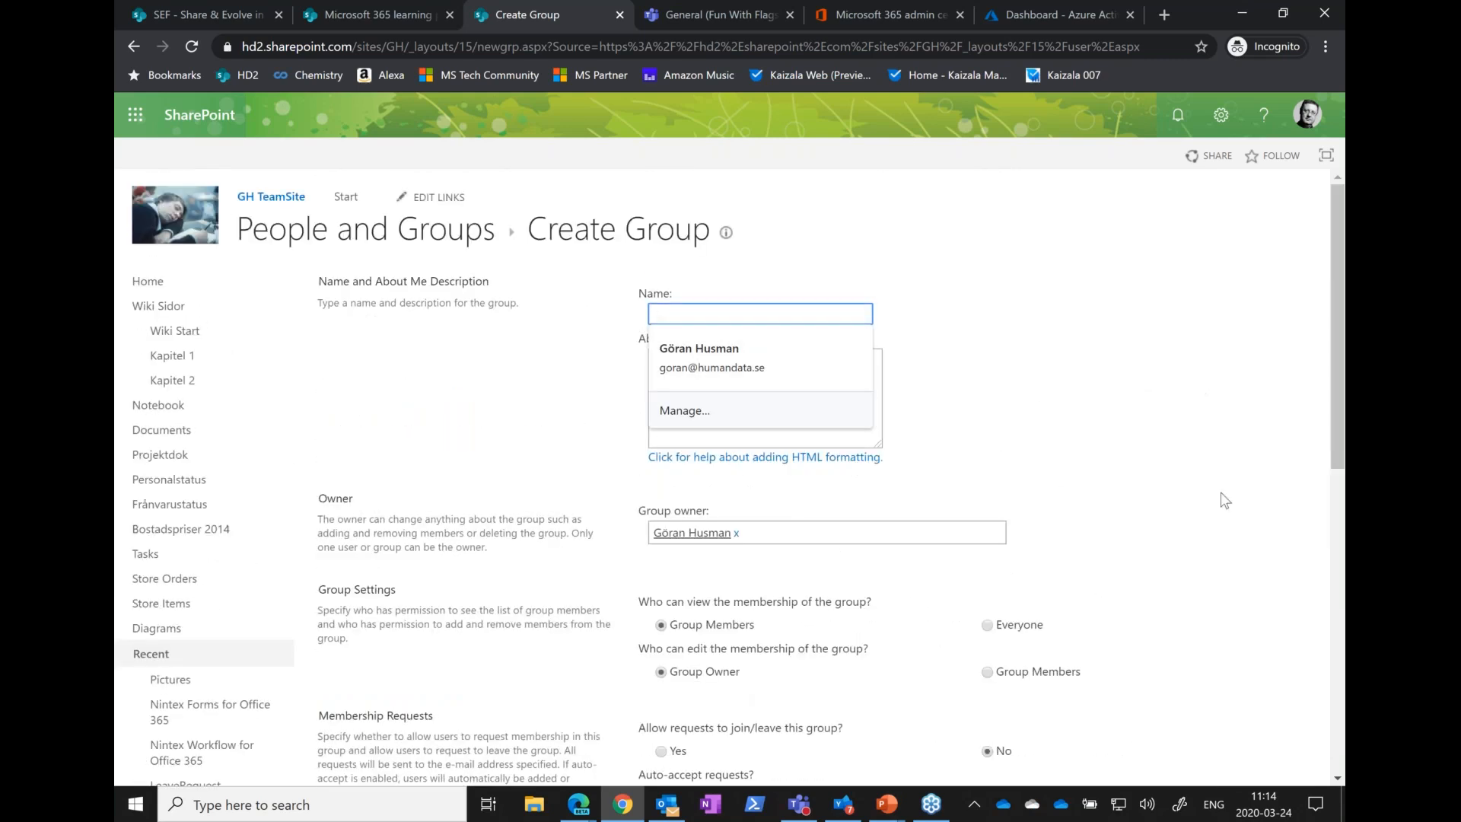
{"action": "scroll", "coordinate": [1223, 547], "scroll_direction": "down", "scroll_amount": 10}
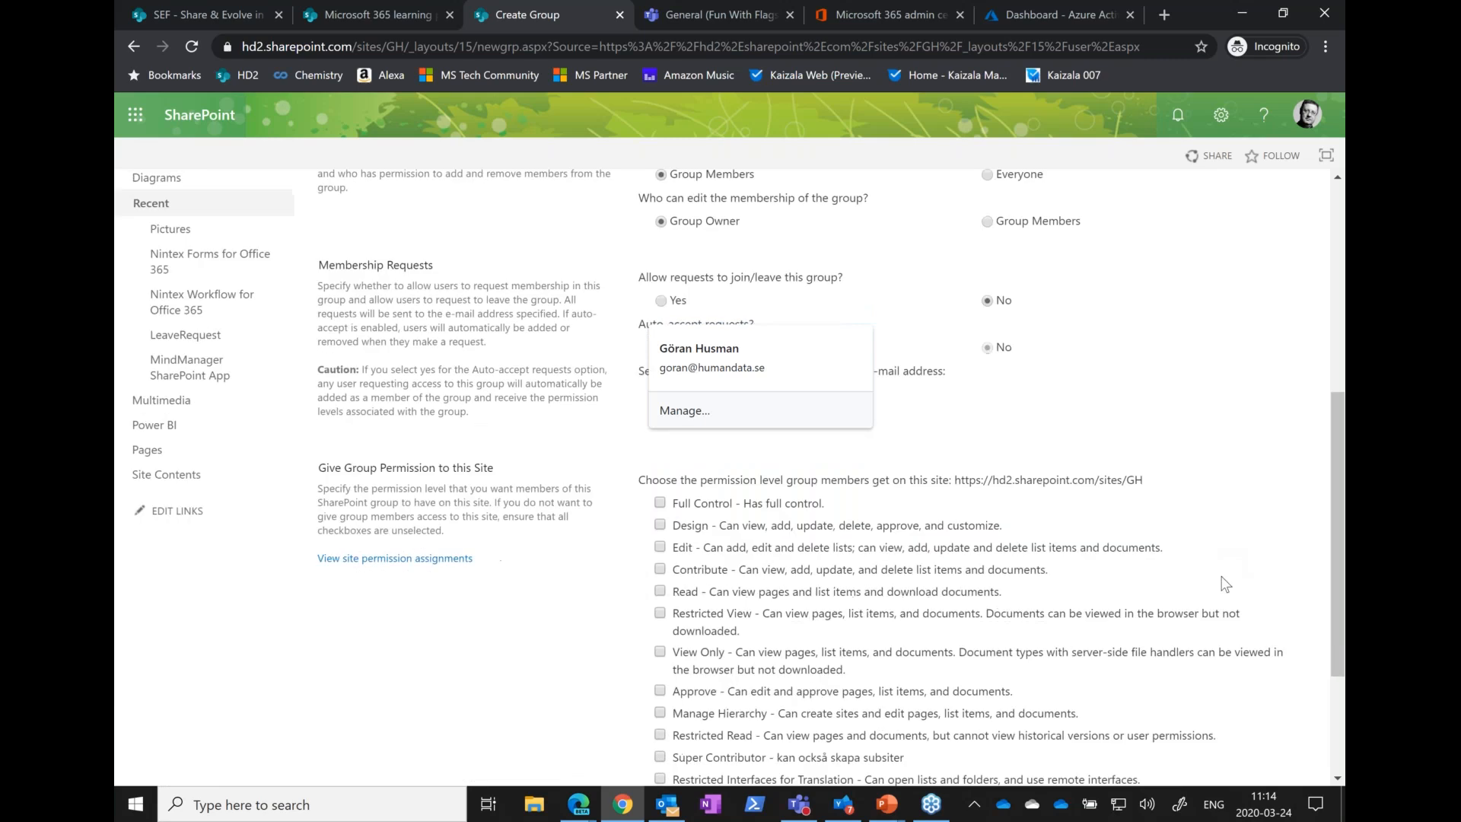
{"action": "scroll", "coordinate": [955, 454], "scroll_direction": "up", "scroll_amount": 10}
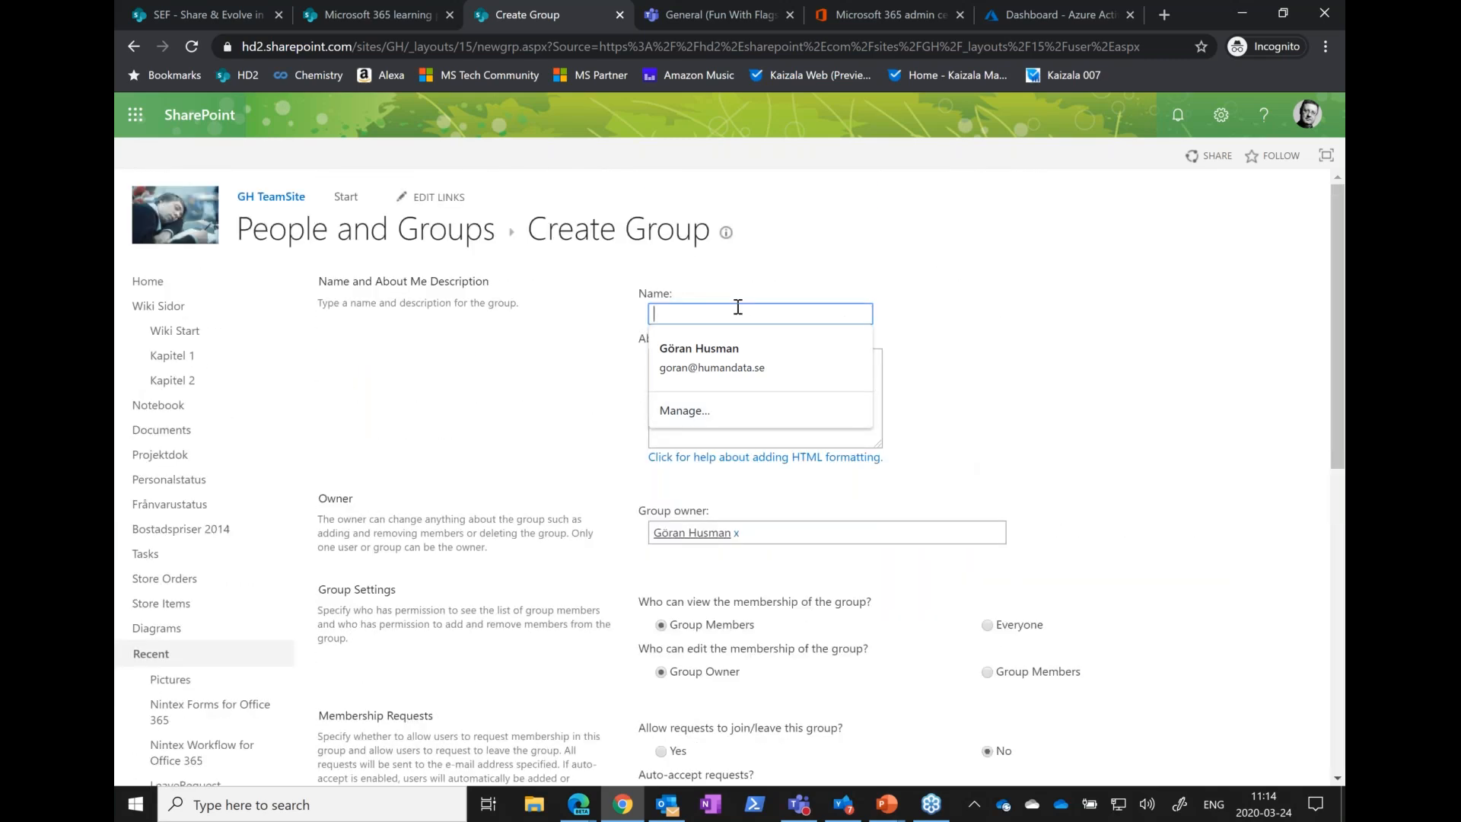
{"action": "type", "text": "new Group"}
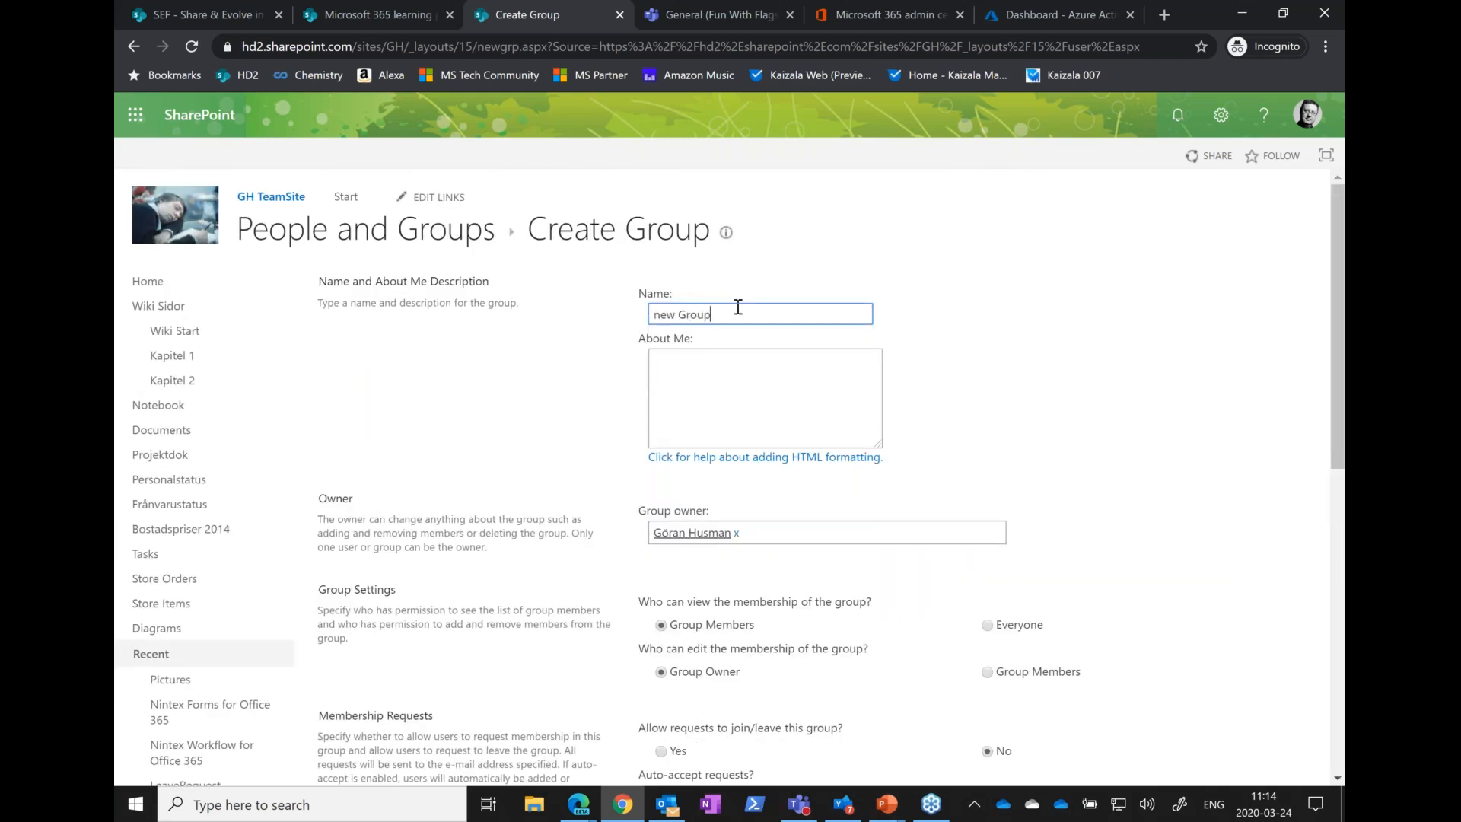
{"action": "scroll", "coordinate": [1100, 440], "scroll_direction": "down", "scroll_amount": 7}
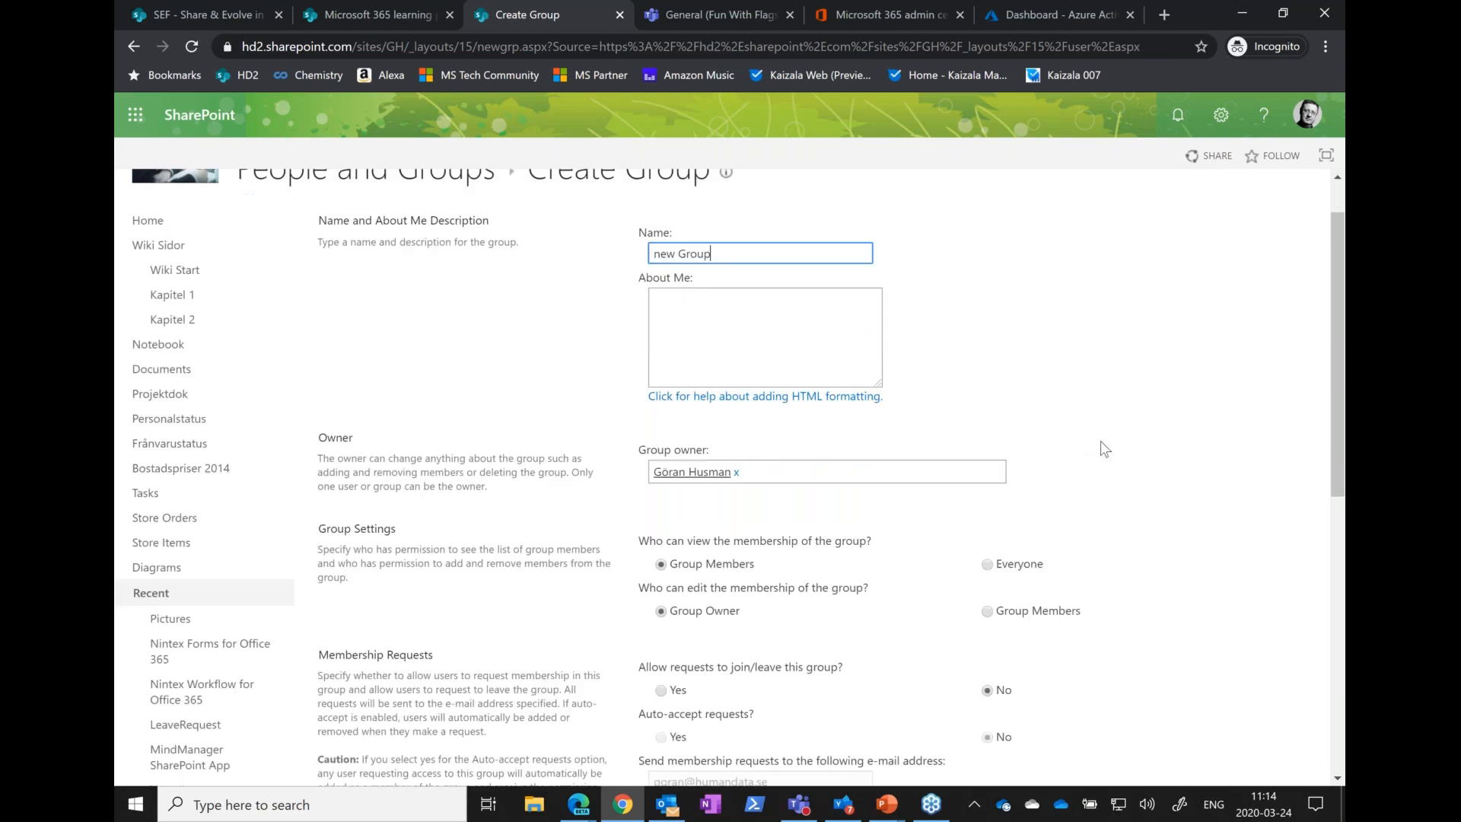
{"action": "scroll", "coordinate": [1223, 768], "scroll_direction": "down", "scroll_amount": 2}
{"action": "left_click", "coordinate": [1209, 706]}
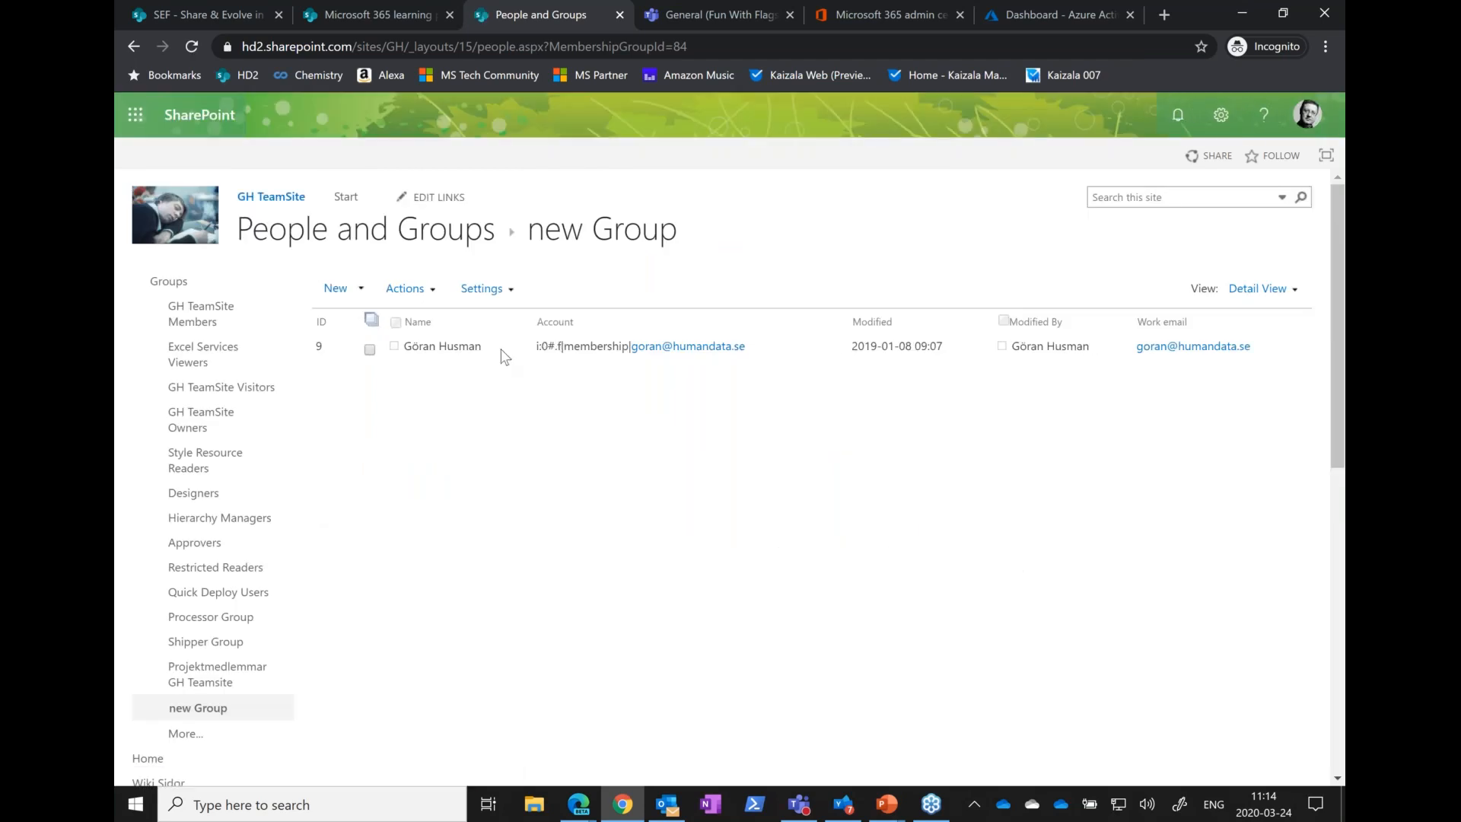
Return to the site's home page, then open the new Group entry from the site's detailed permissions page
{"action": "left_click", "coordinate": [1221, 115]}
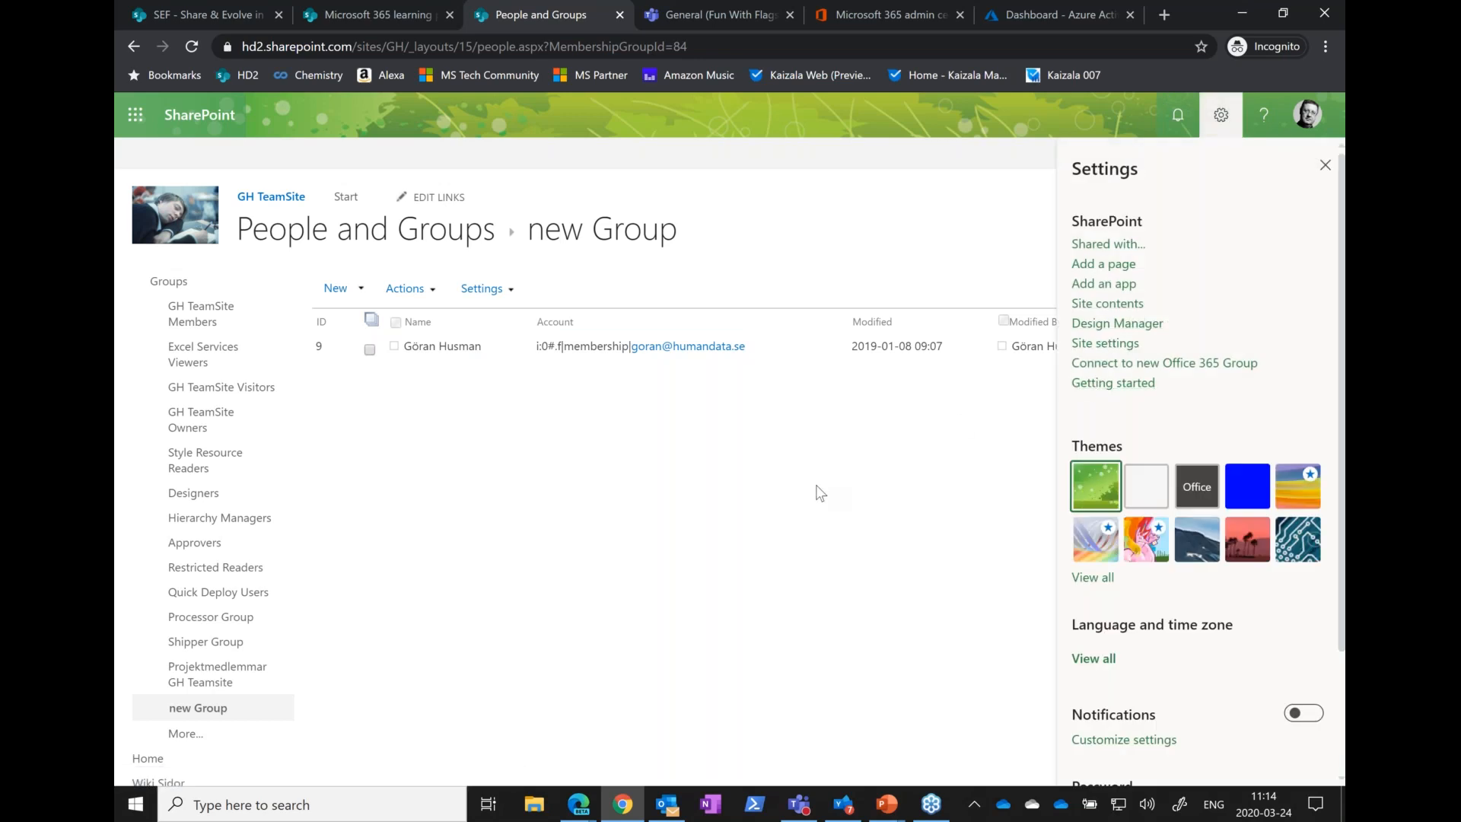
{"action": "left_click", "coordinate": [171, 289]}
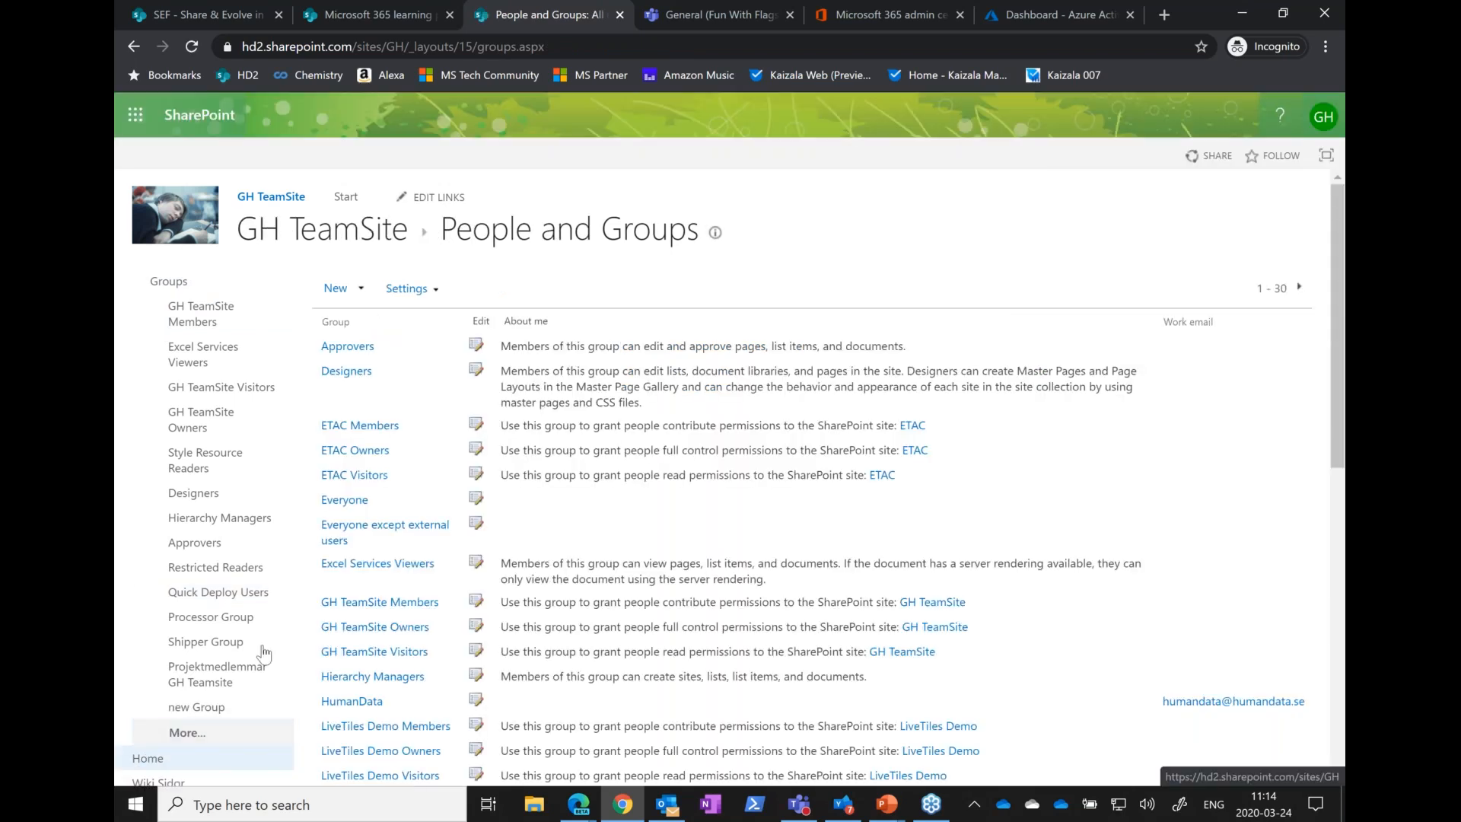
{"action": "left_click", "coordinate": [264, 653]}
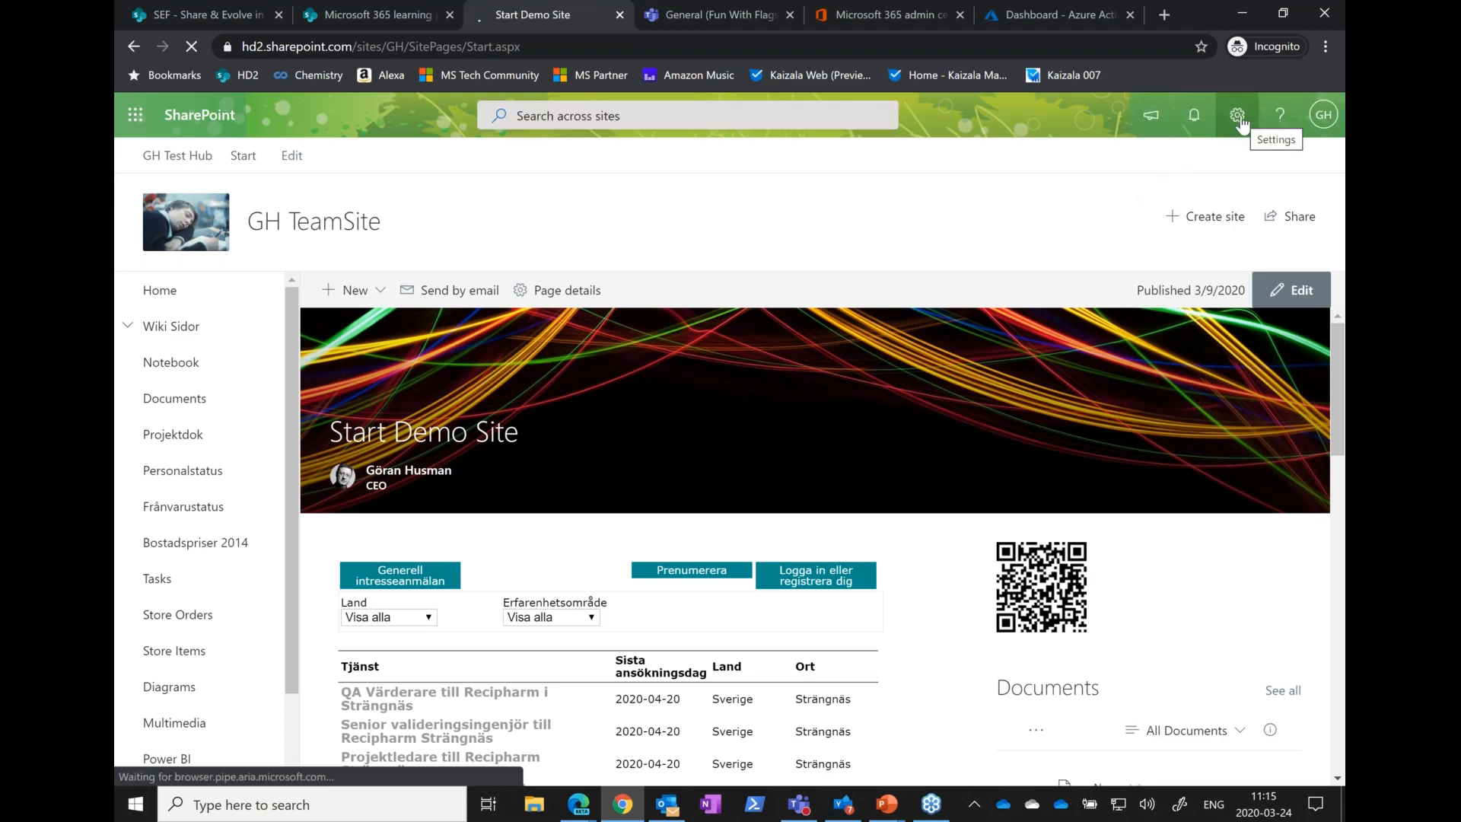
{"action": "left_click", "coordinate": [1238, 117]}
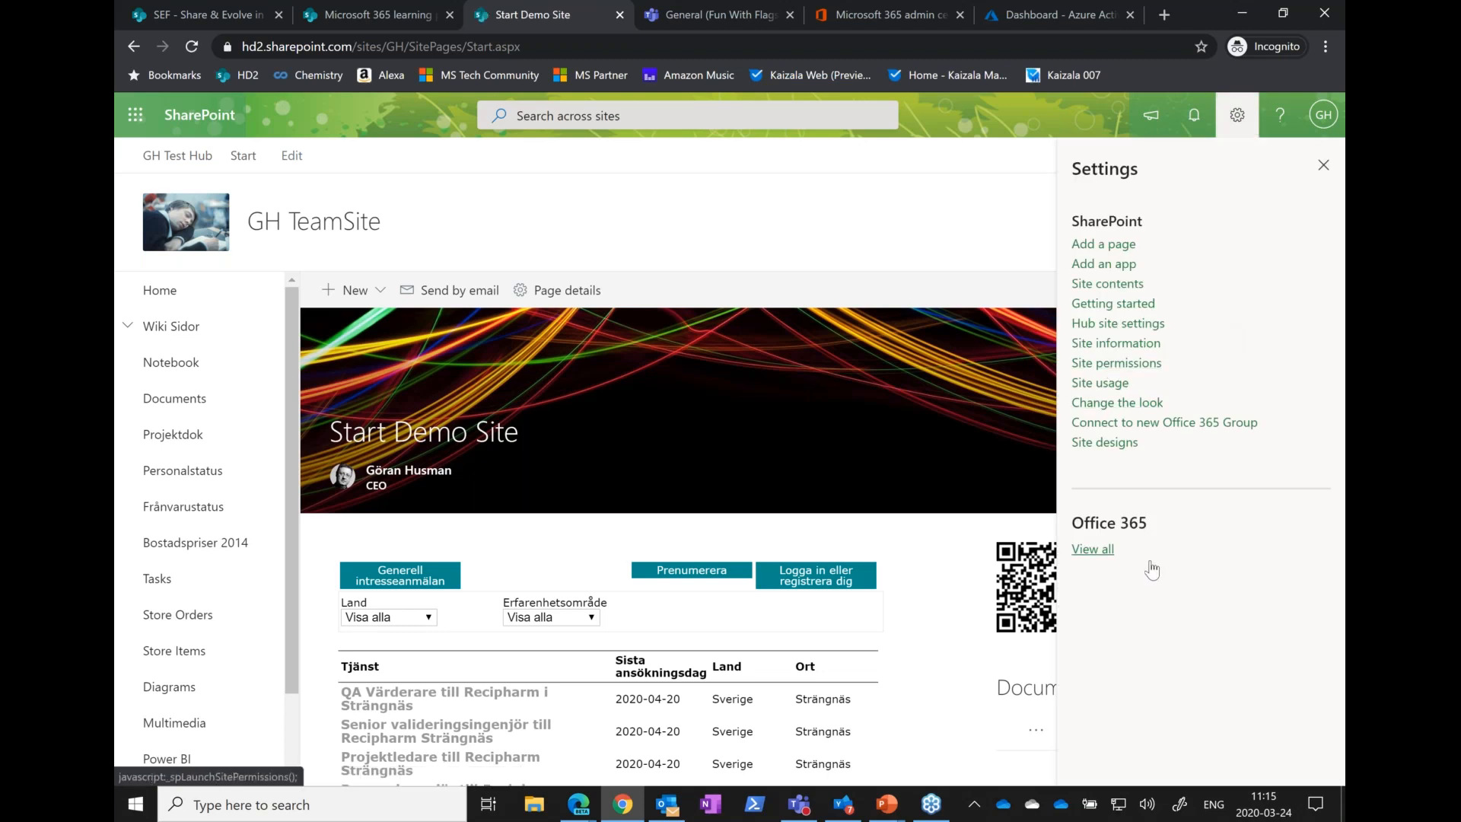
{"action": "left_click", "coordinate": [1116, 363]}
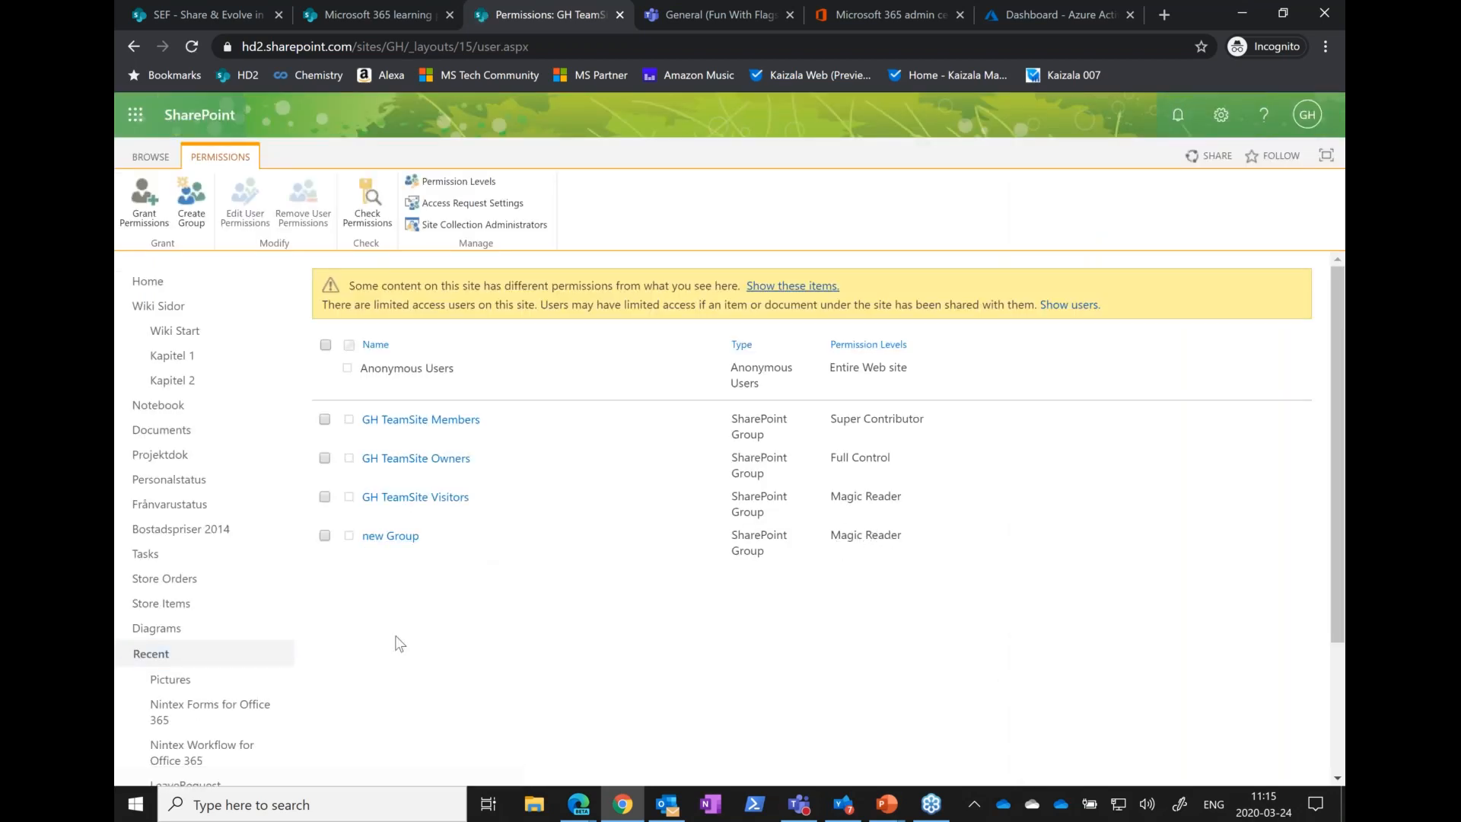
{"action": "left_click", "coordinate": [401, 539]}
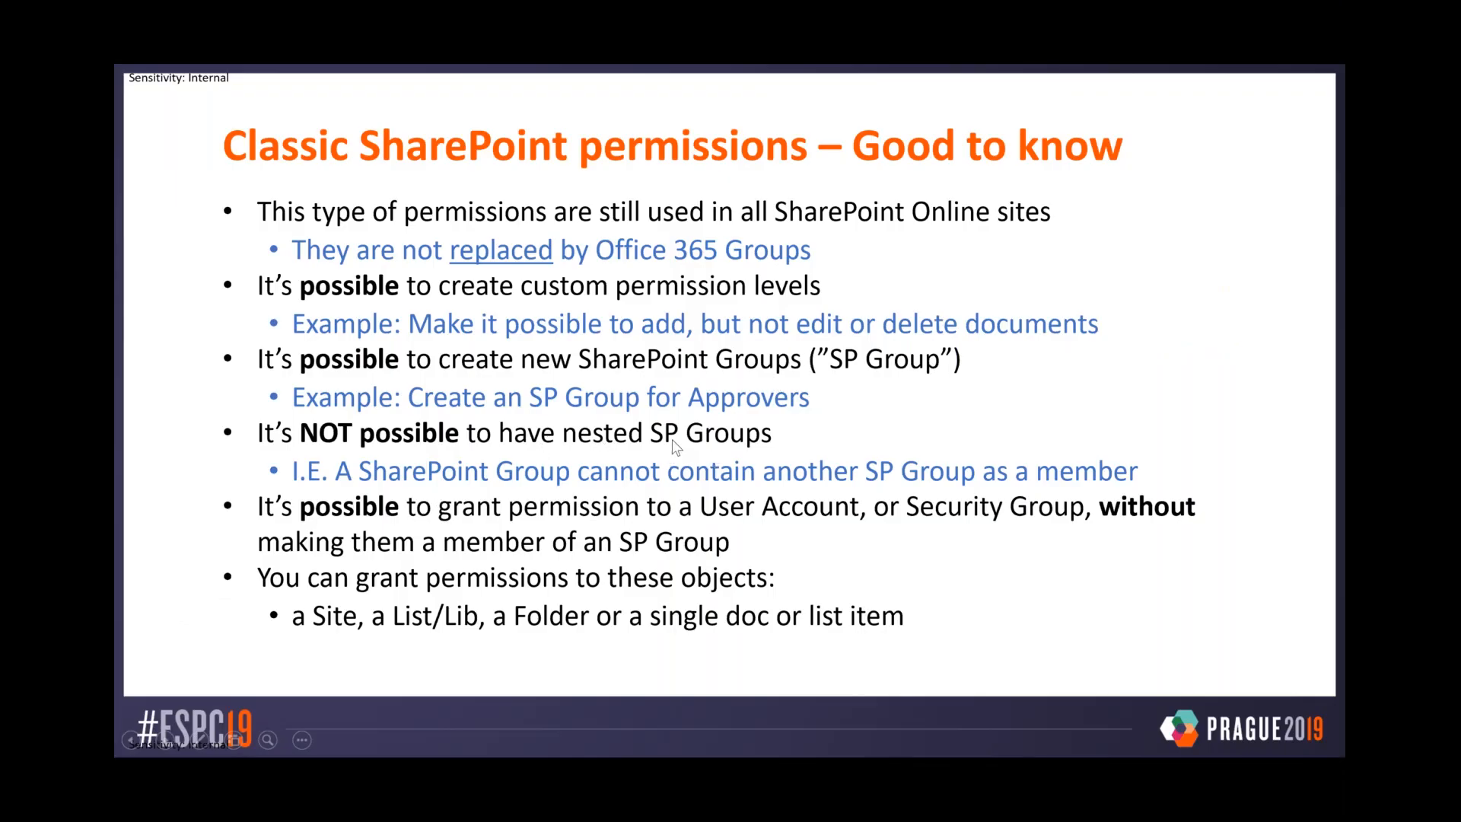
Switch from the slide show back to Chrome and open the GH TeamSite Members group from the site permissions
{"action": "key", "text": "alt+Tab"}
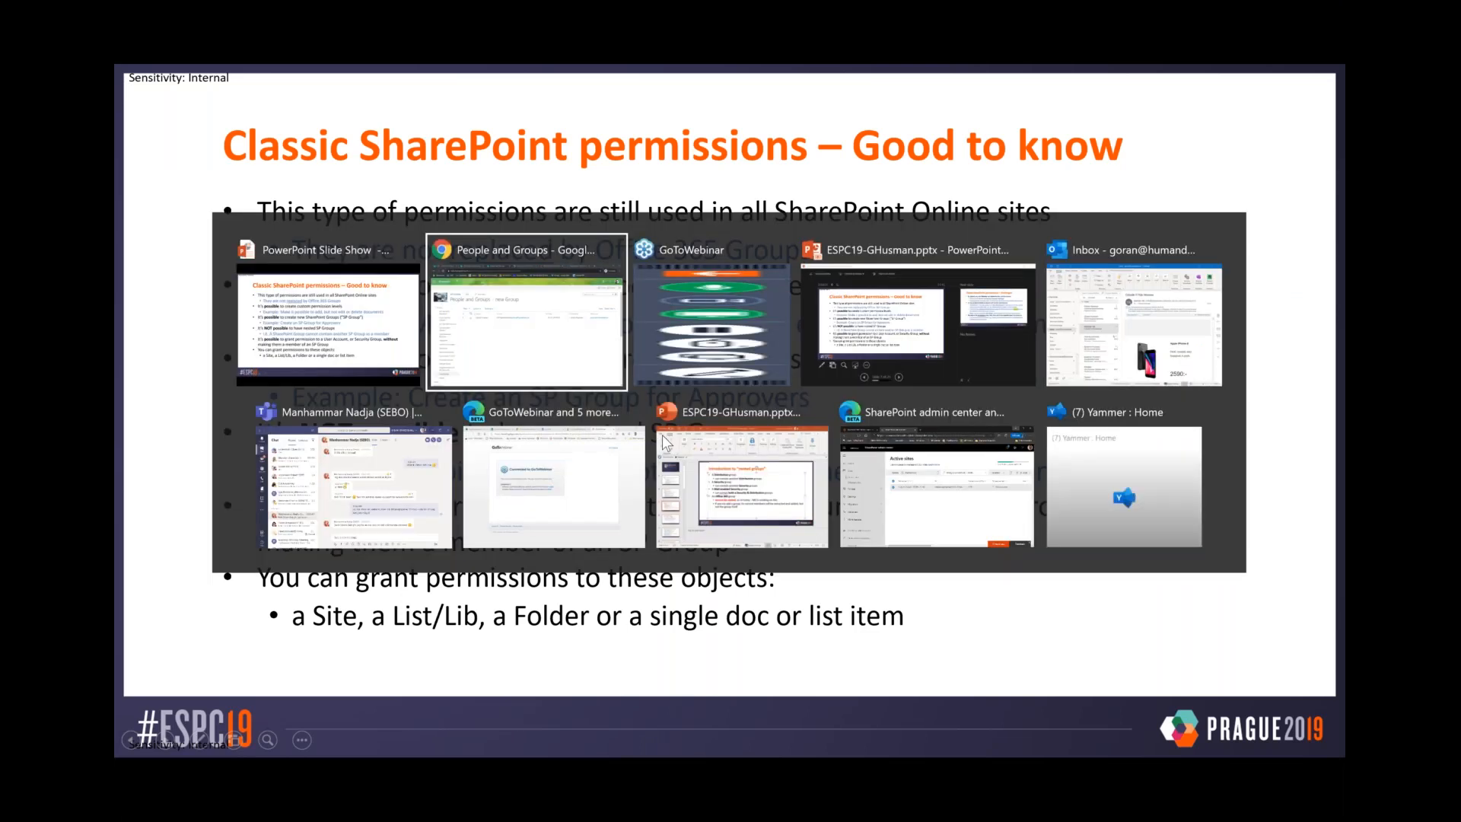
{"action": "left_click", "coordinate": [133, 47]}
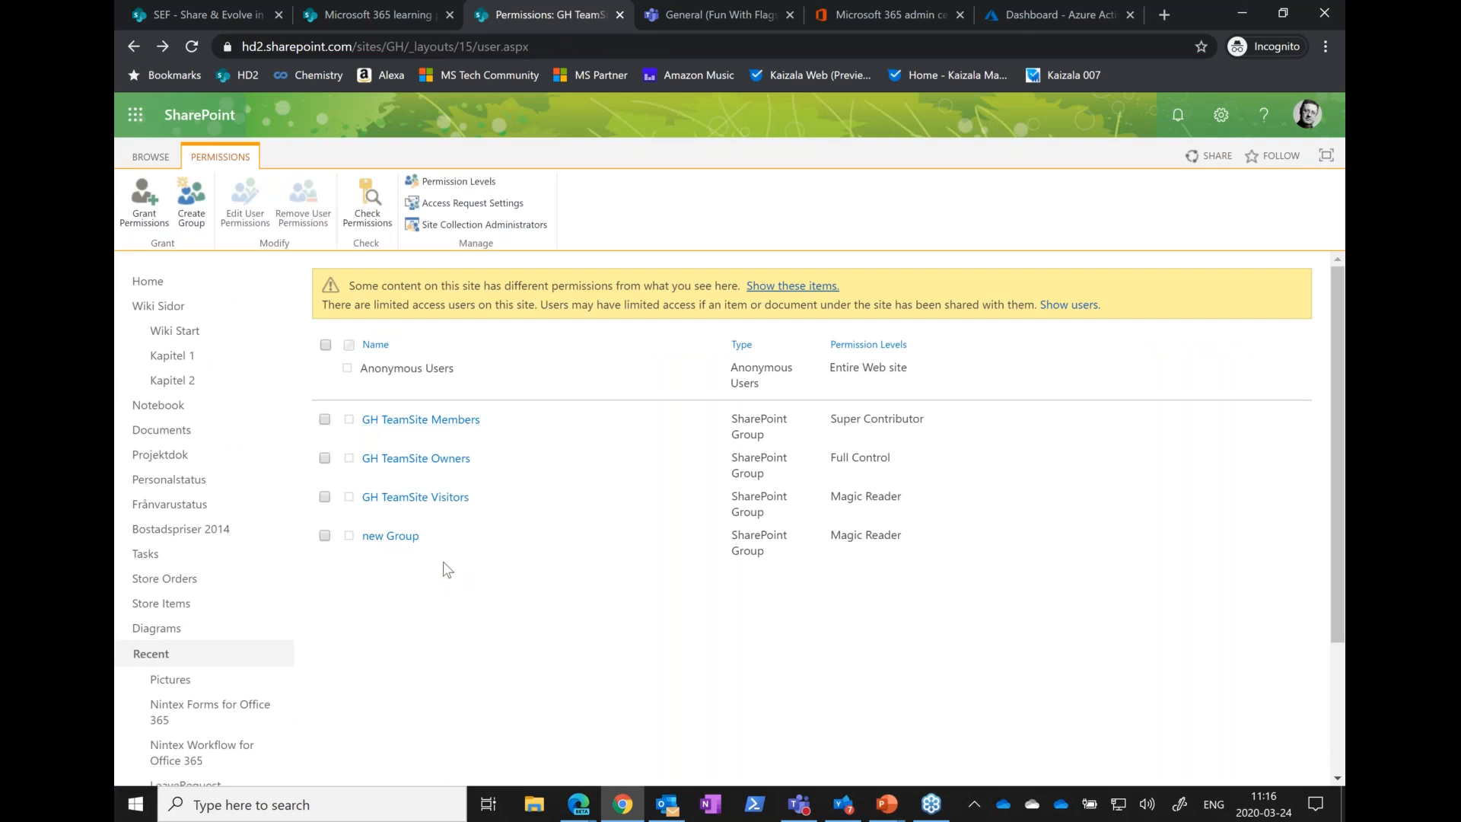
{"action": "left_click", "coordinate": [421, 419]}
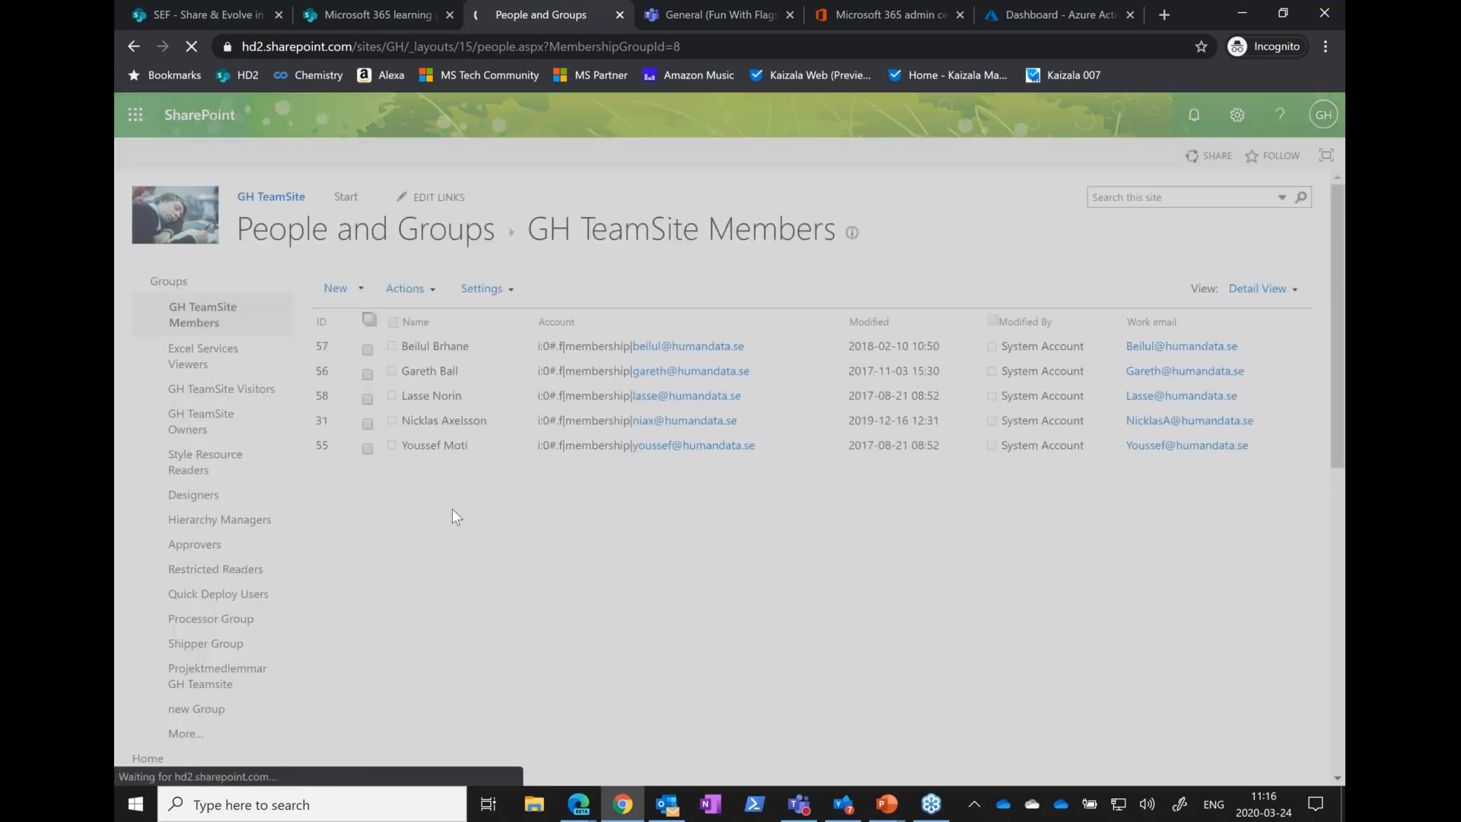
Try to add the SharePoint group "new group" as a member of GH TeamSite Members
{"action": "type", "text": "new group"}
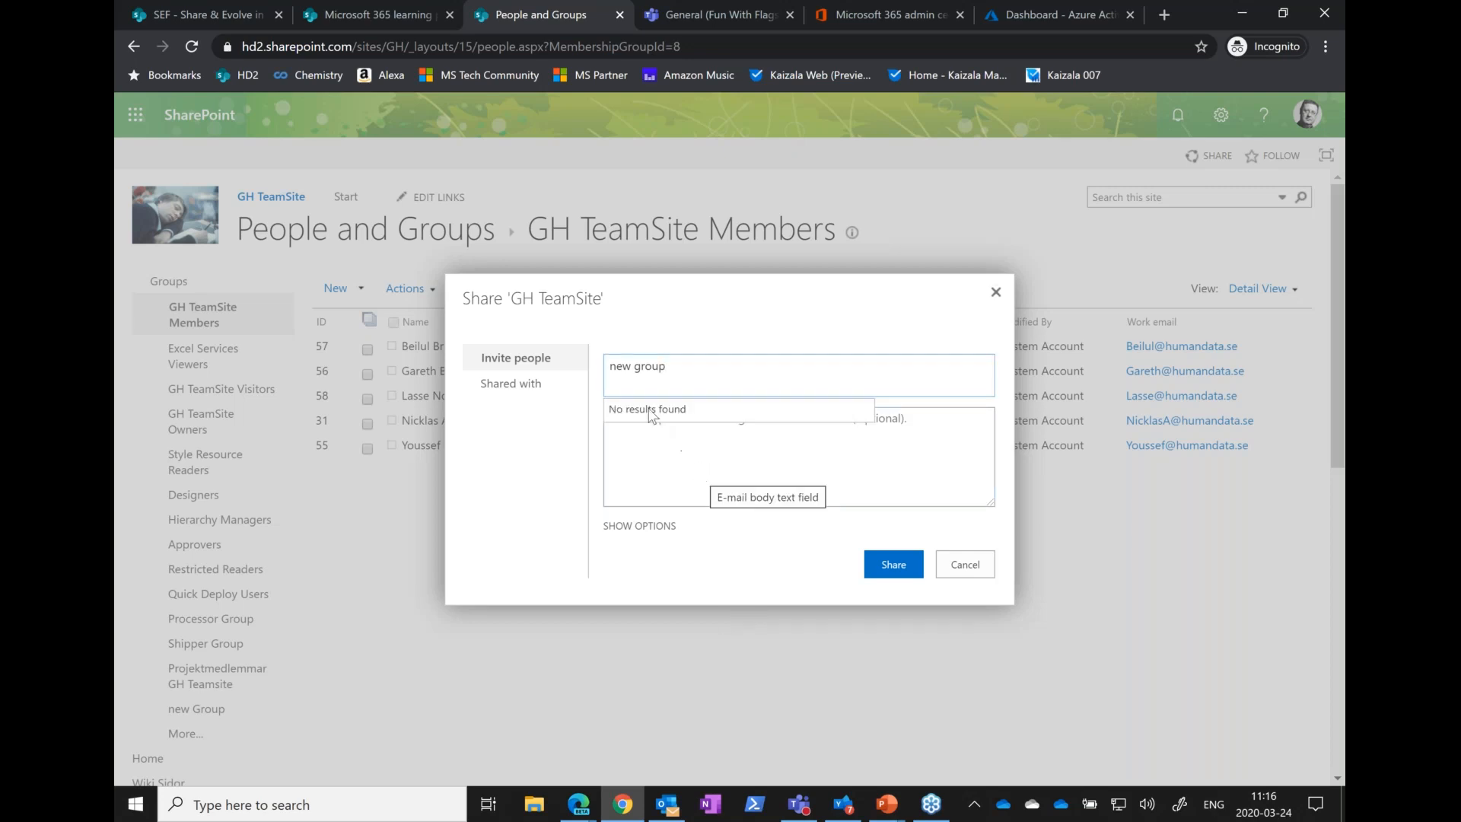
{"action": "left_click_drag", "start_coordinate": [675, 371], "coordinate": [608, 369]}
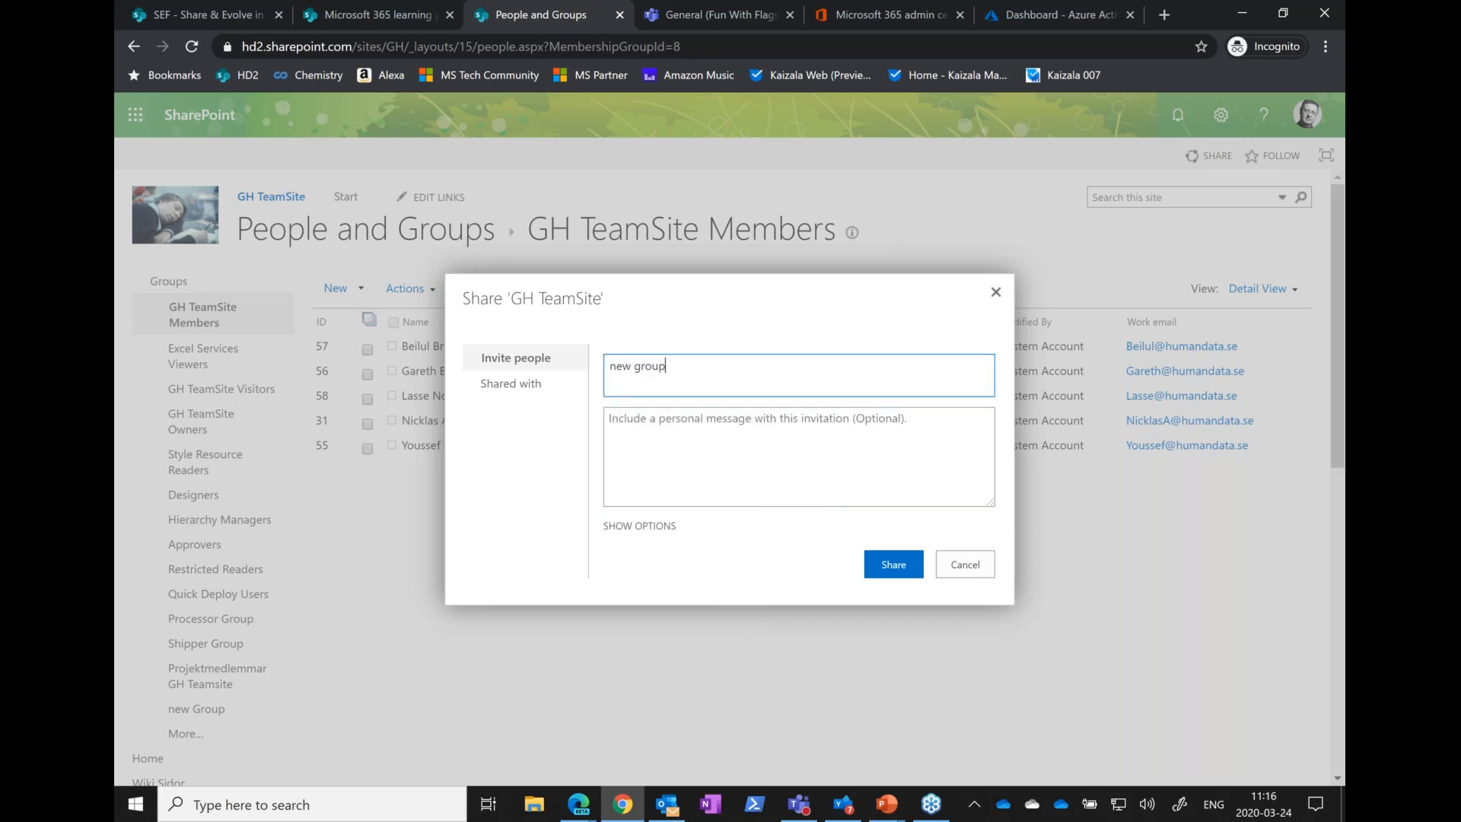
{"action": "key", "text": "BackSpace"}
{"action": "key", "text": "BackSpace"}
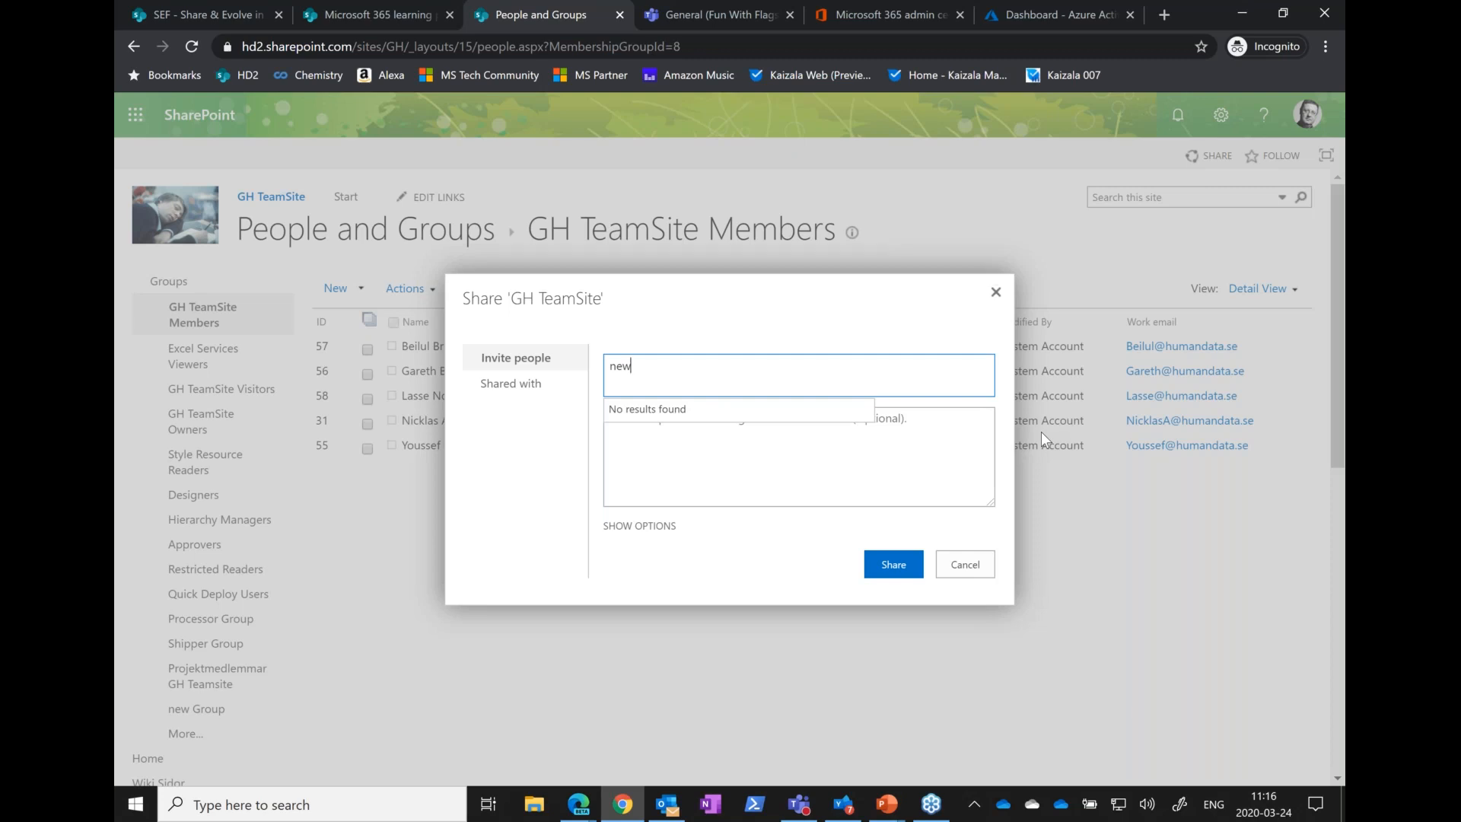
{"action": "key", "text": "BackSpace"}
{"action": "key", "text": "BackSpace"}
{"action": "type", "text": "ew"}
{"action": "type", "text": "roup"}
{"action": "key", "text": "BackSpace"}
{"action": "key", "text": "BackSpace"}
{"action": "key", "text": "BackSpace"}
{"action": "key", "text": "BackSpace"}
{"action": "key", "text": "BackSpace"}
{"action": "key", "text": "BackSpace"}
{"action": "key", "text": "BackSpace"}
{"action": "key", "text": "BackSpace"}
{"action": "key", "text": "BackSpace"}
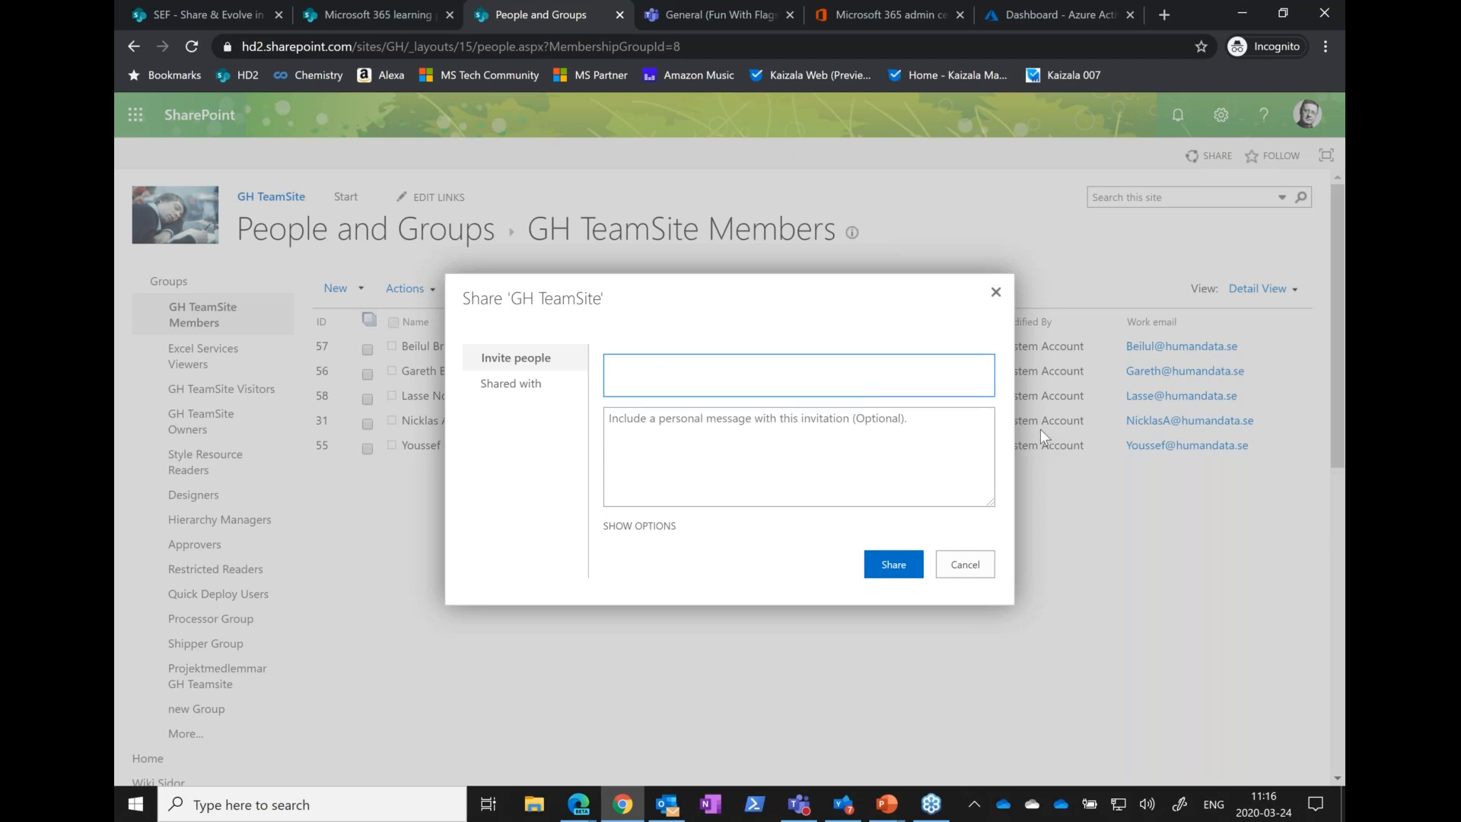
Try "GH Te" as the group to invite to GH TeamSite Members, then cancel the invitation
{"action": "type", "text": "GH Test"}
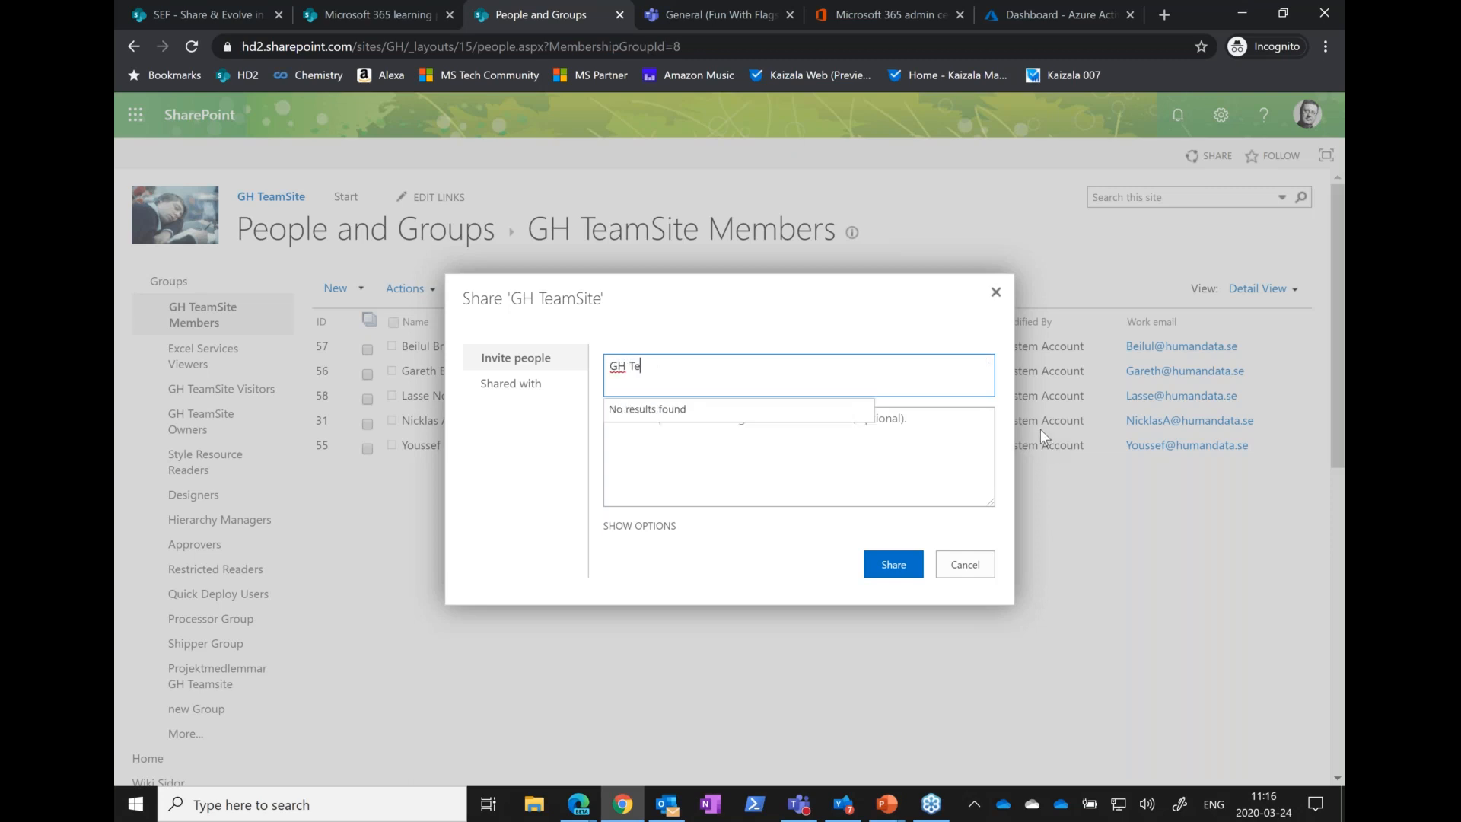
{"action": "key", "text": "BackSpace"}
{"action": "key", "text": "BackSpace"}
{"action": "key", "text": "BackSpace"}
{"action": "key", "text": "BackSpace"}
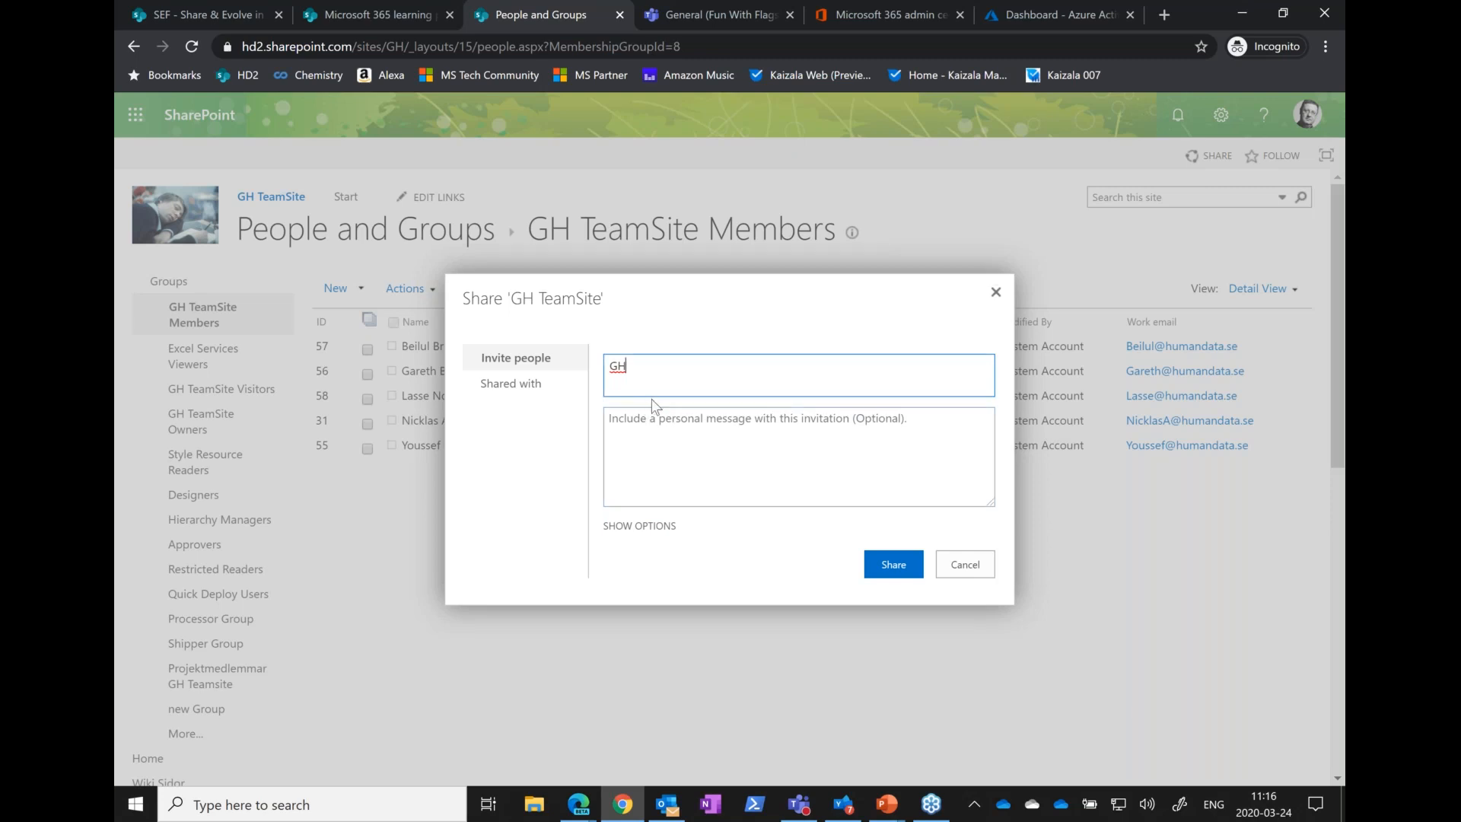
{"action": "left_click", "coordinate": [957, 570]}
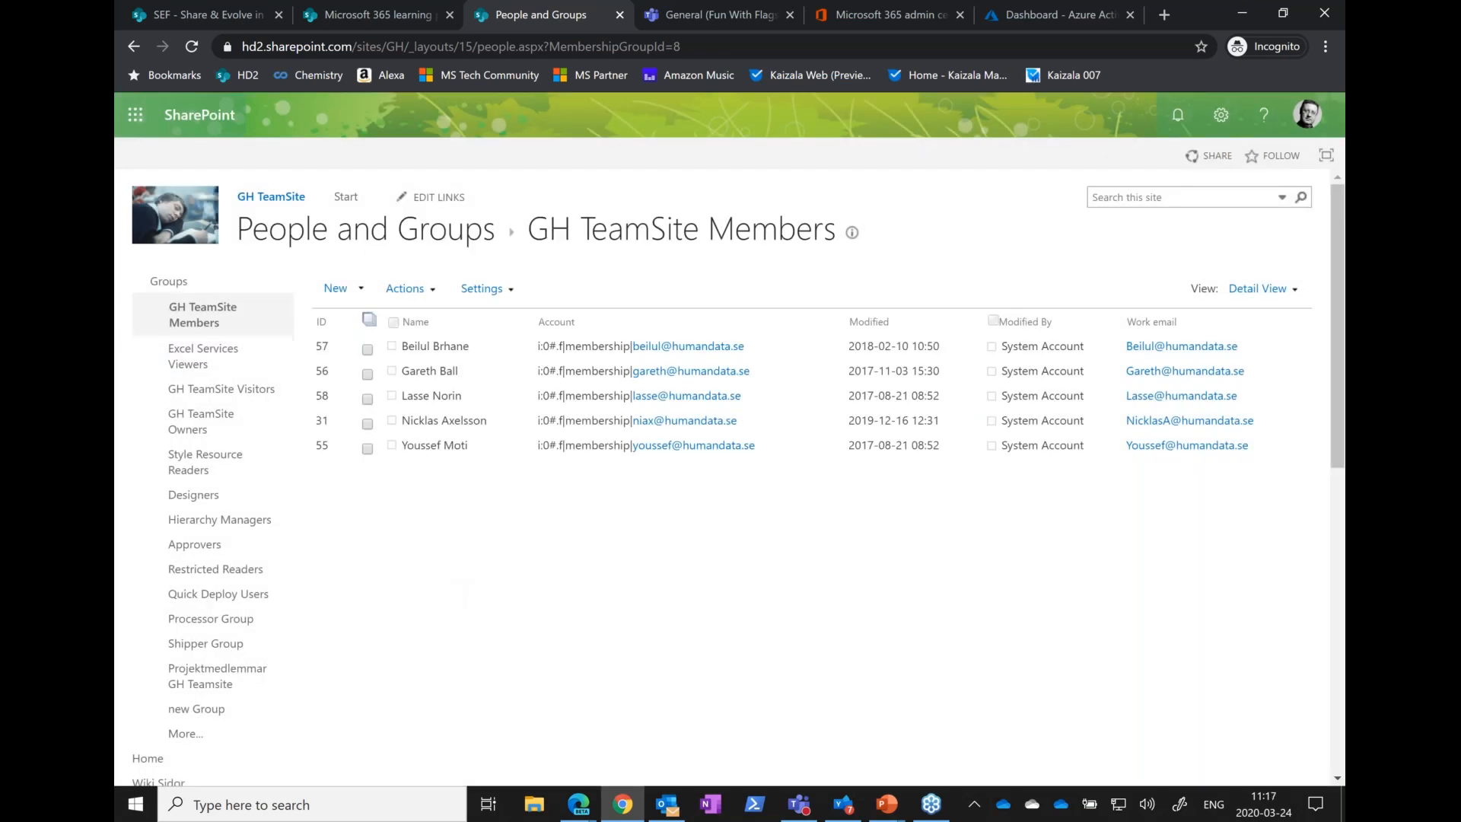
Return to the site permissions page and switch to the PowerPoint slide show
{"action": "left_click", "coordinate": [133, 47]}
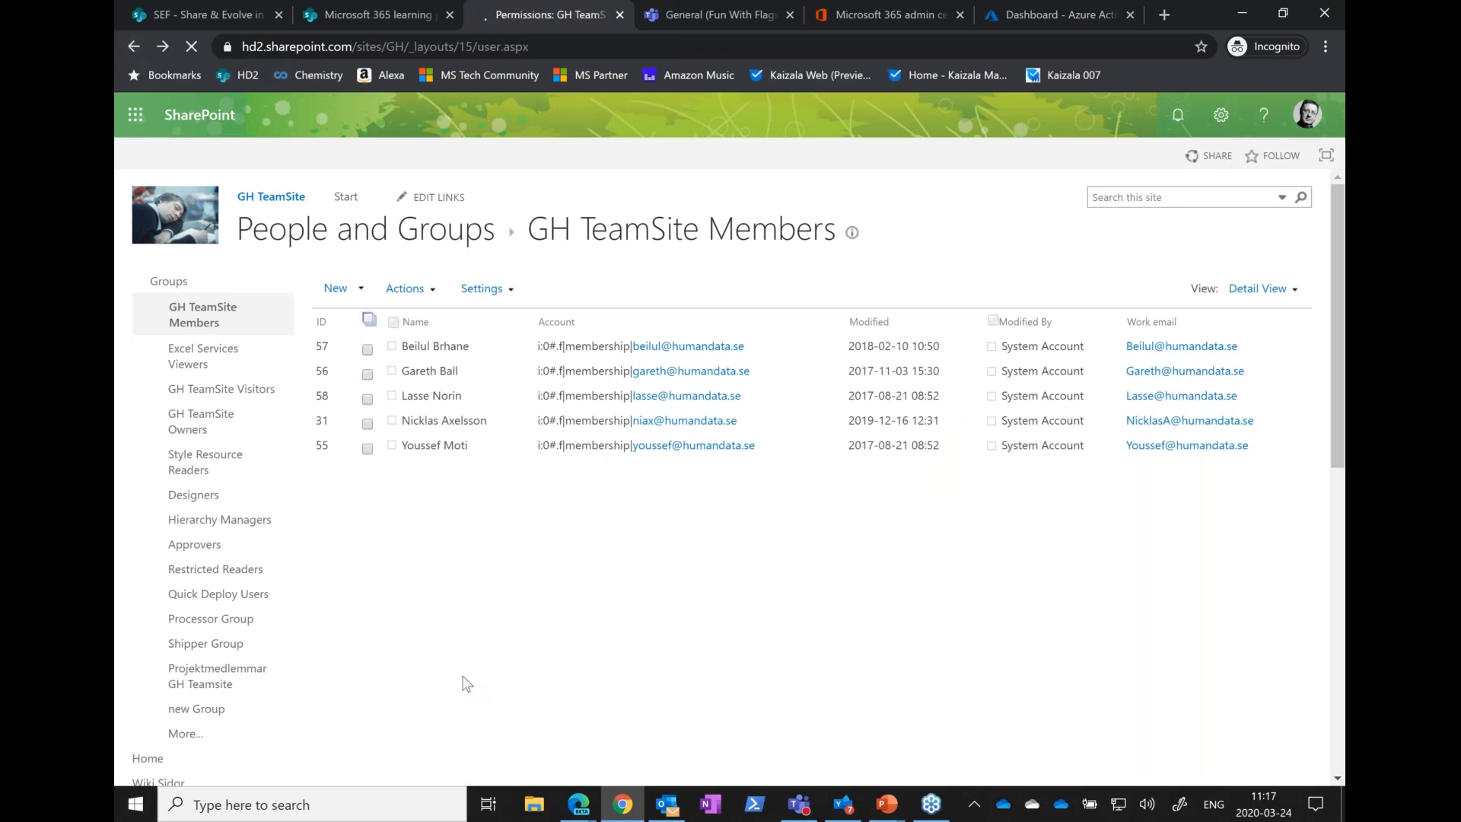
{"action": "key", "text": "alt+Tab"}
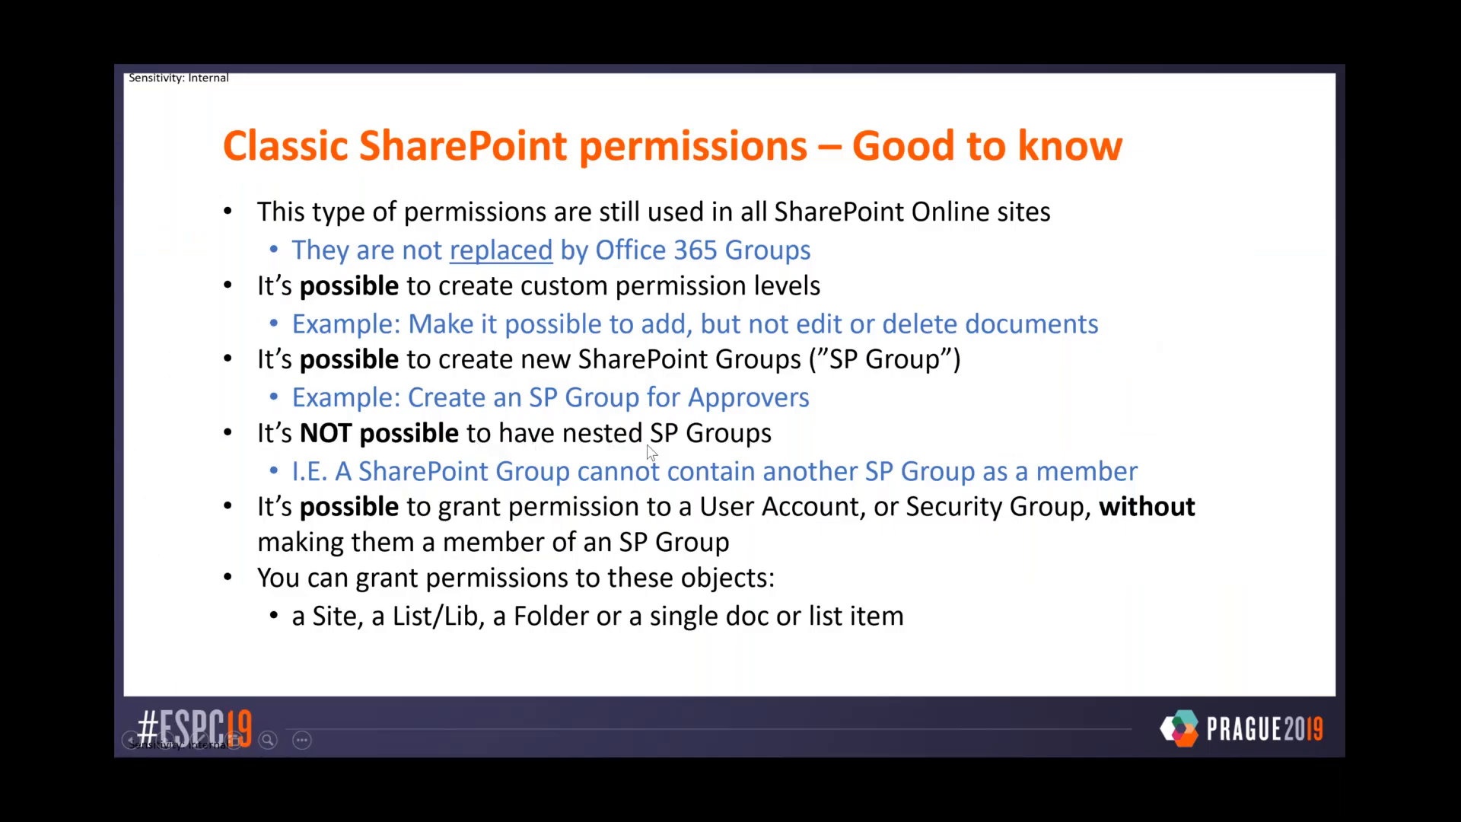
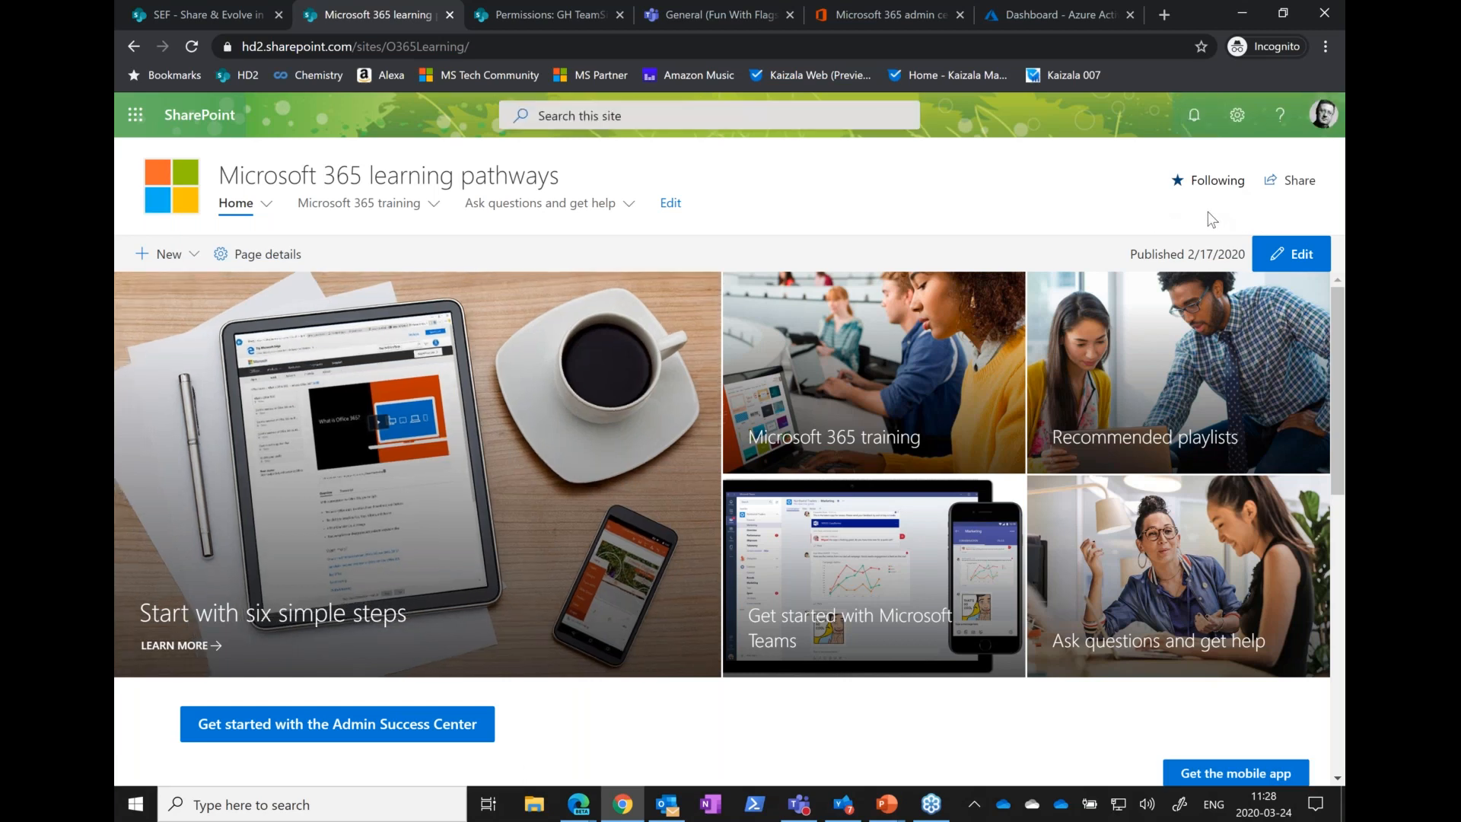
Compare the SEF - Share & Evolve in O365 Forum site with the Microsoft 365 training navigation on the Microsoft 365 learning pathways site
{"action": "left_click", "coordinate": [216, 14]}
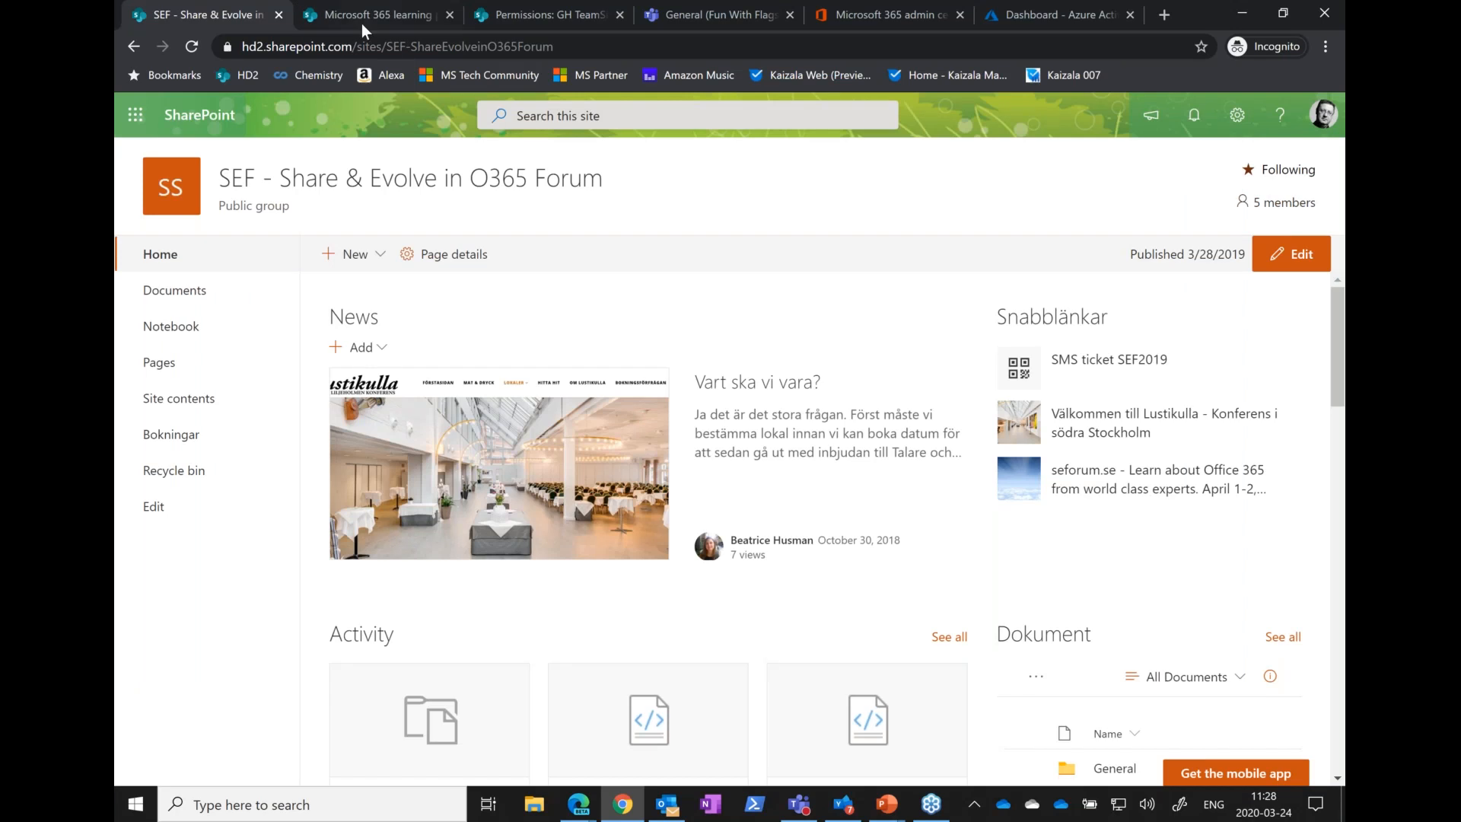
{"action": "key", "text": "ctrl+Tab"}
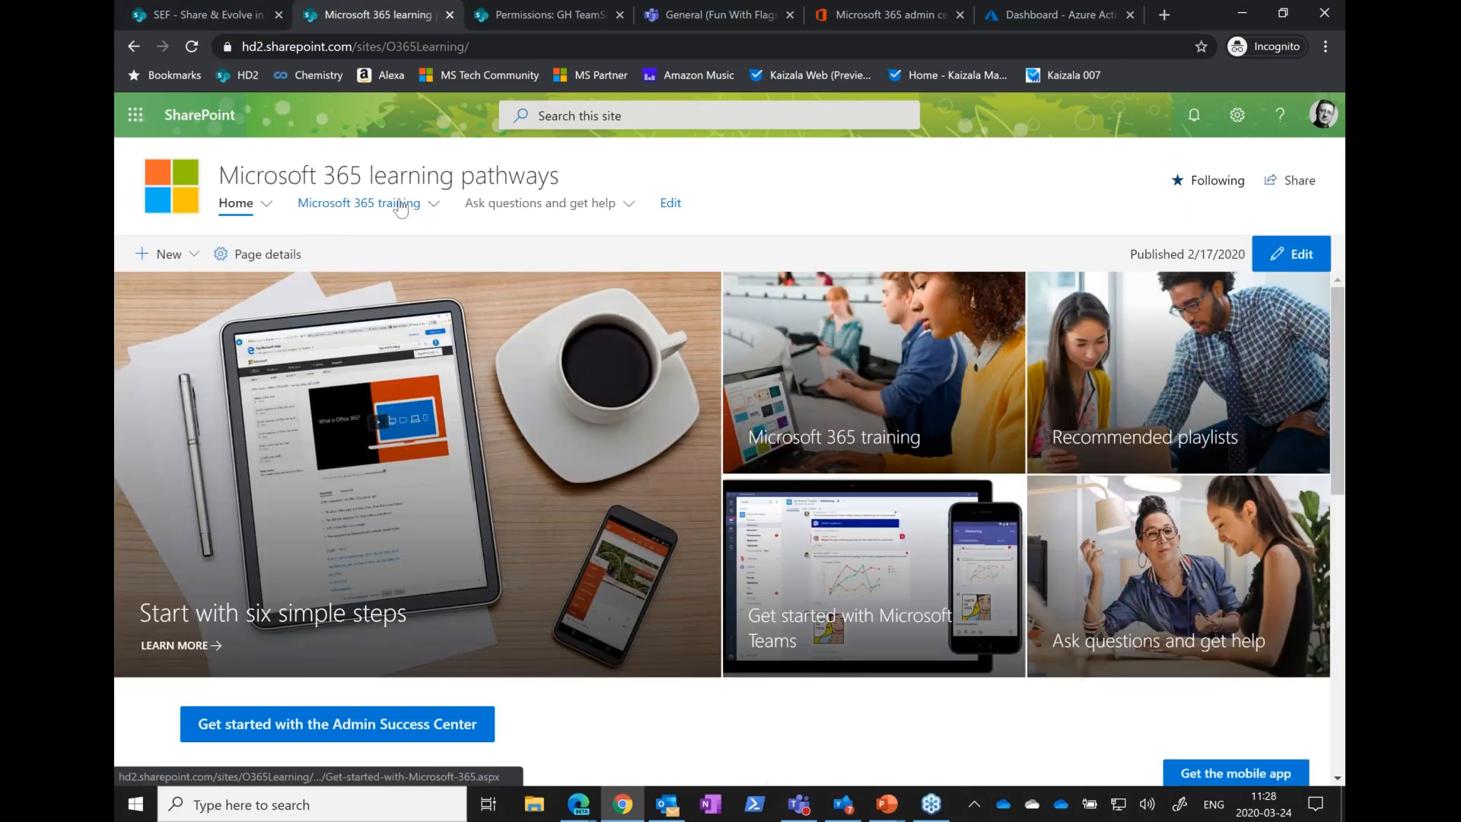
{"action": "mouse_move", "coordinate": [386, 220]}
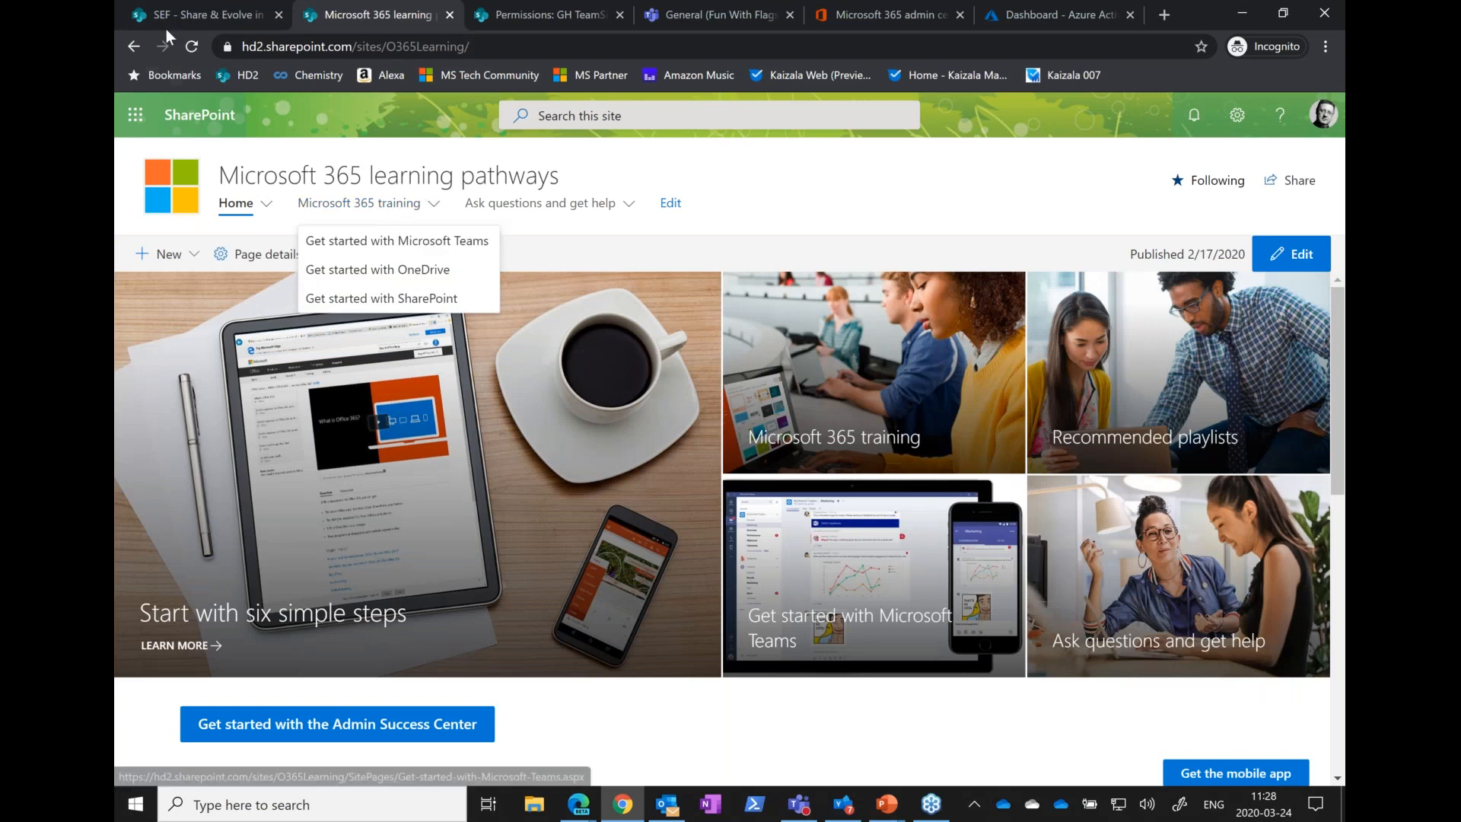
{"action": "left_click", "coordinate": [204, 16]}
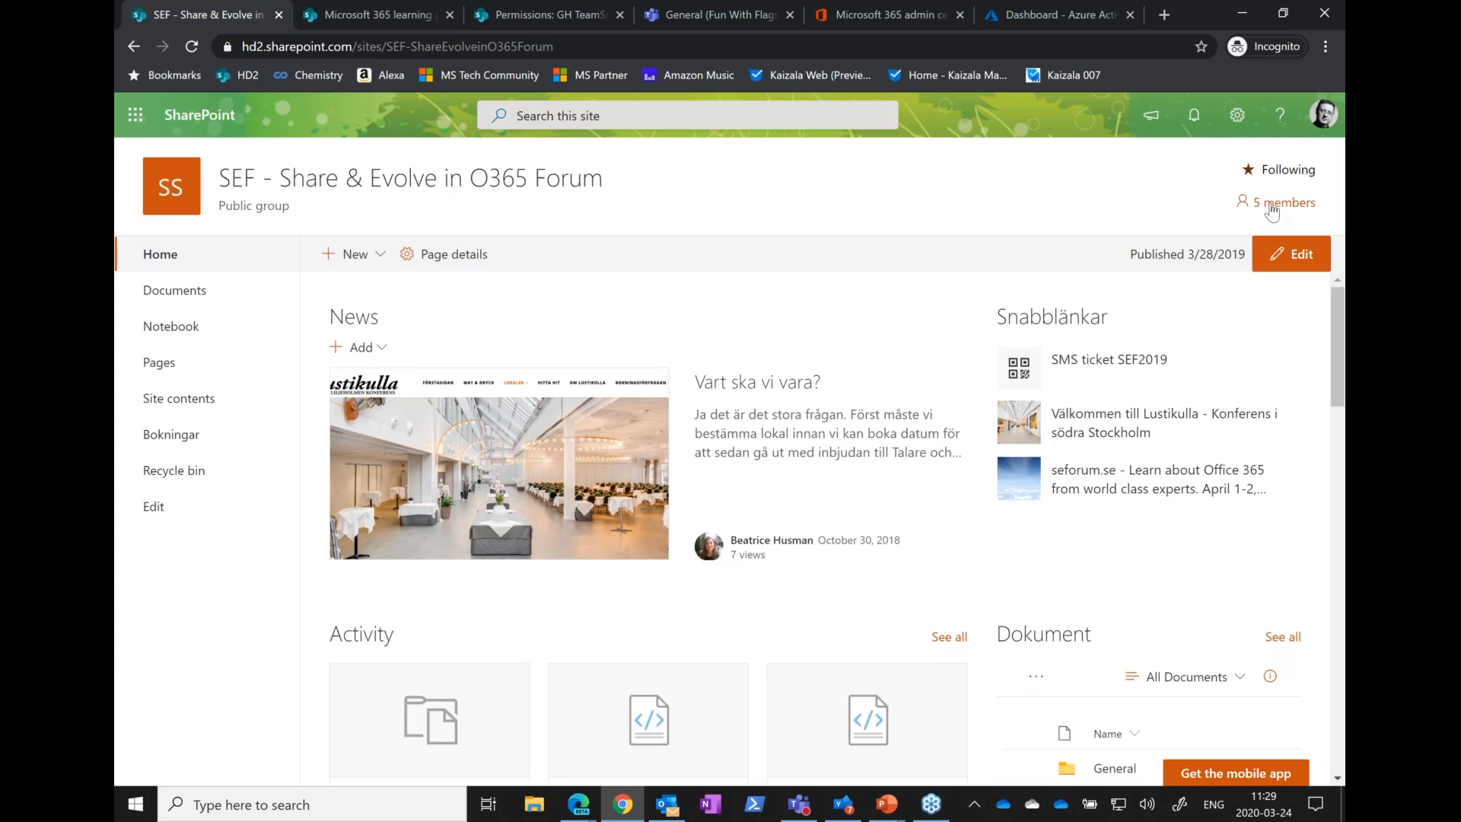
Review the forum site's group membership, including an owner's role options and the form for adding members, and close it
{"action": "left_click", "coordinate": [1271, 209]}
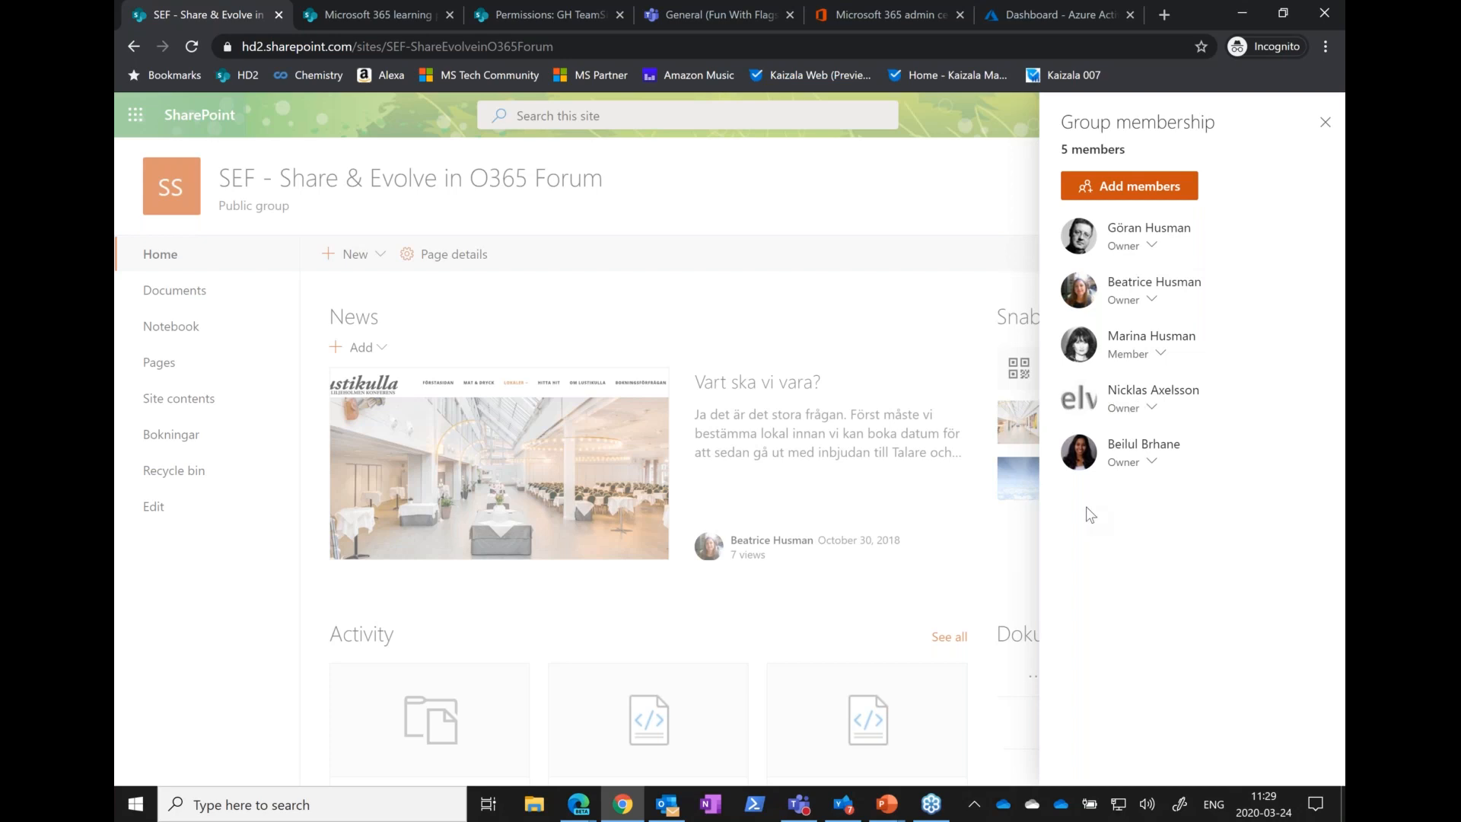
{"action": "left_click", "coordinate": [1152, 462]}
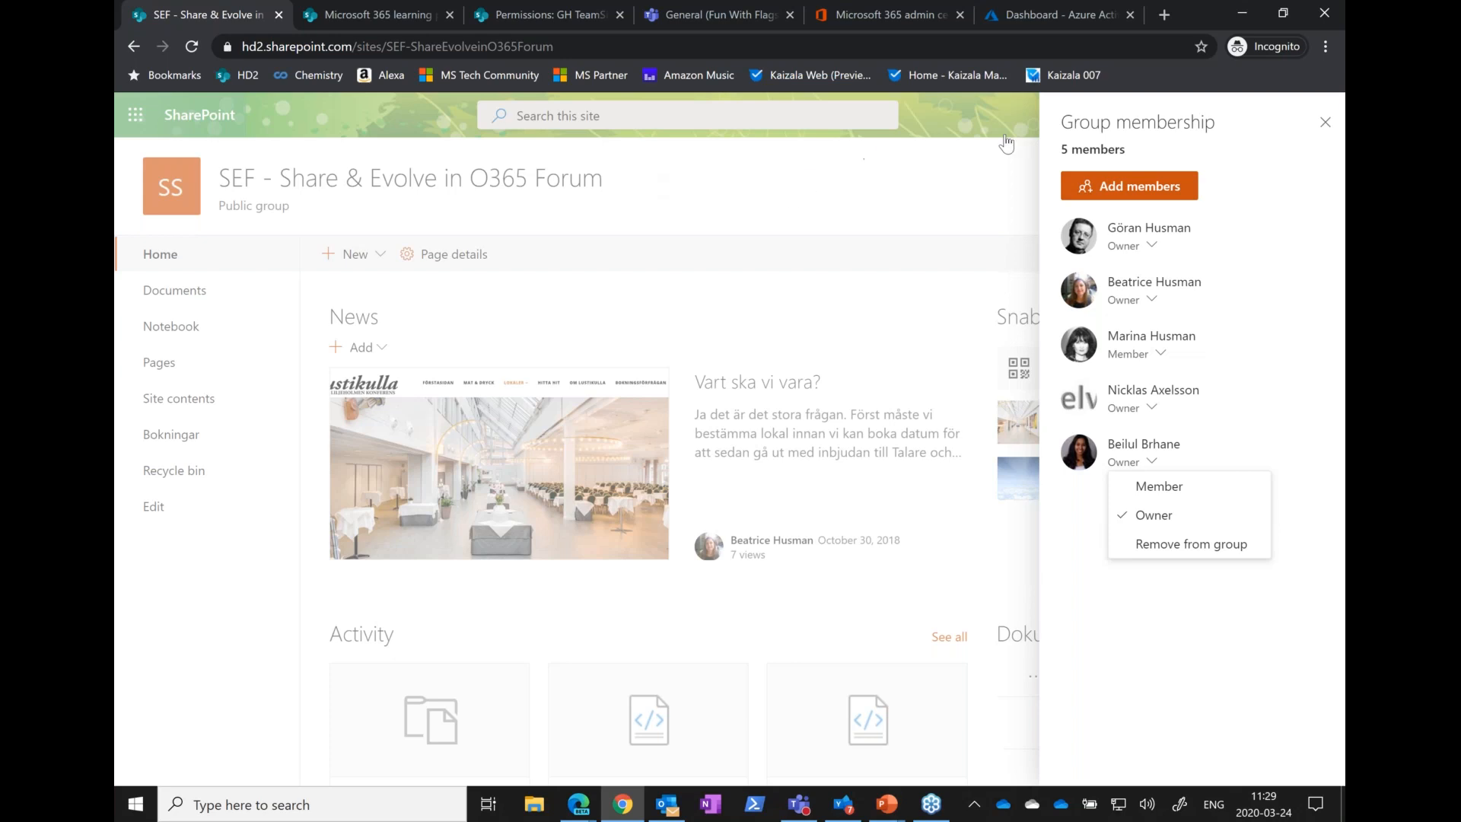
{"action": "left_click", "coordinate": [1132, 190]}
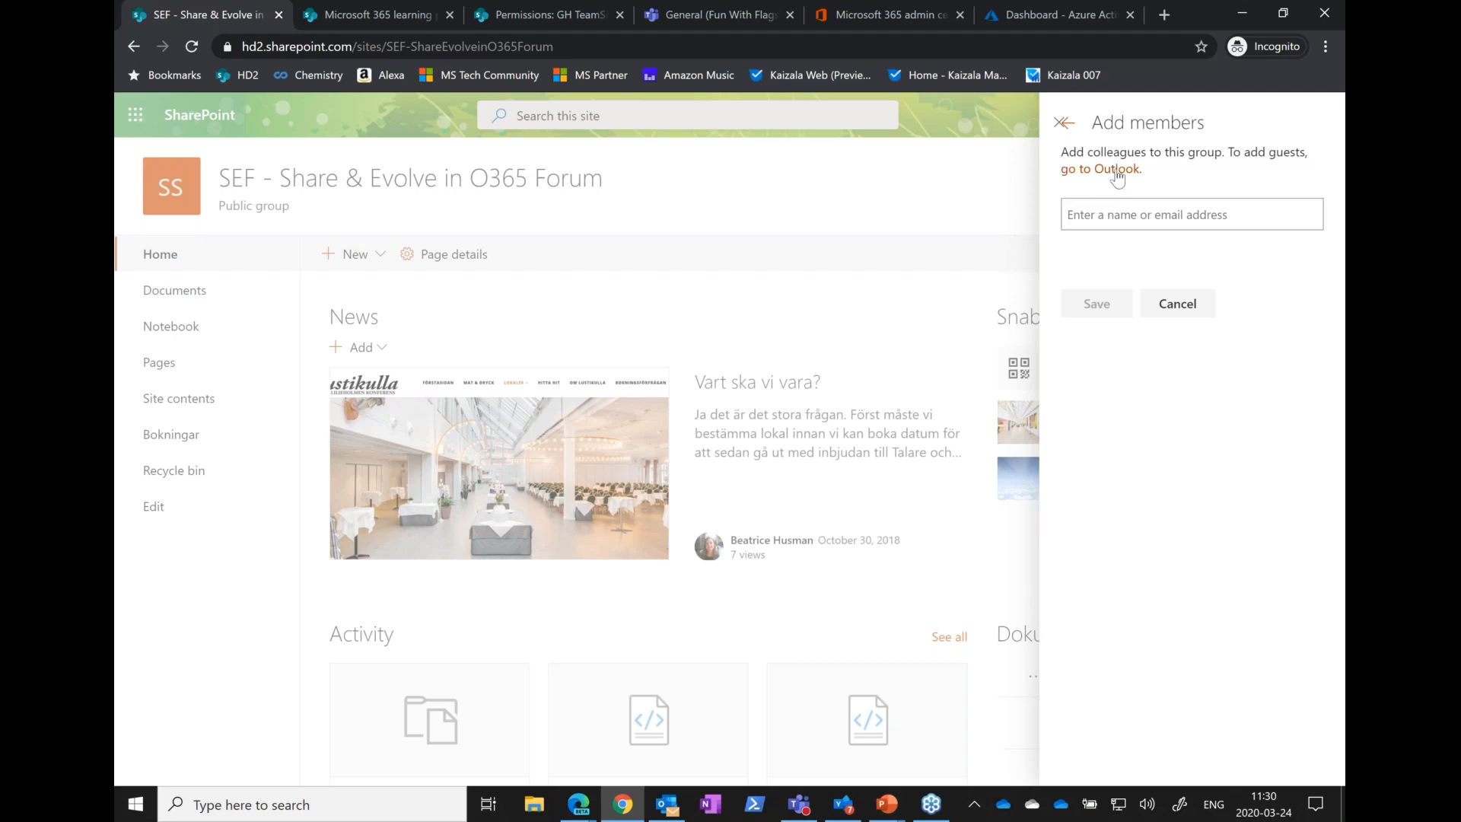
{"action": "left_click_drag", "start_coordinate": [1179, 154], "coordinate": [1223, 155]}
{"action": "left_click", "coordinate": [1185, 314]}
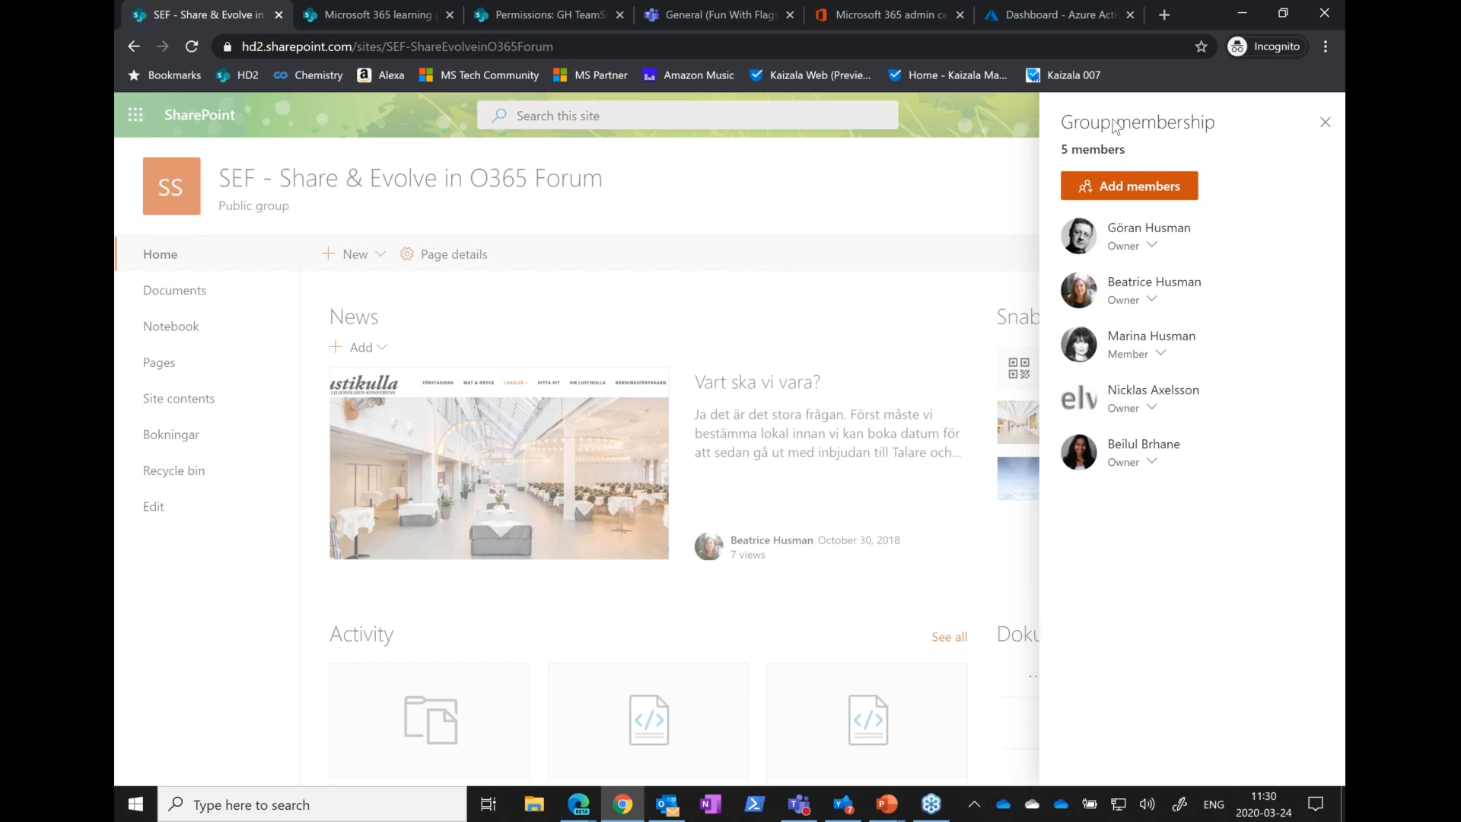
{"action": "key", "text": "Escape"}
Open the forum site's permissions and choose to share only the site instead of adding members to the group
{"action": "left_click", "coordinate": [1236, 116]}
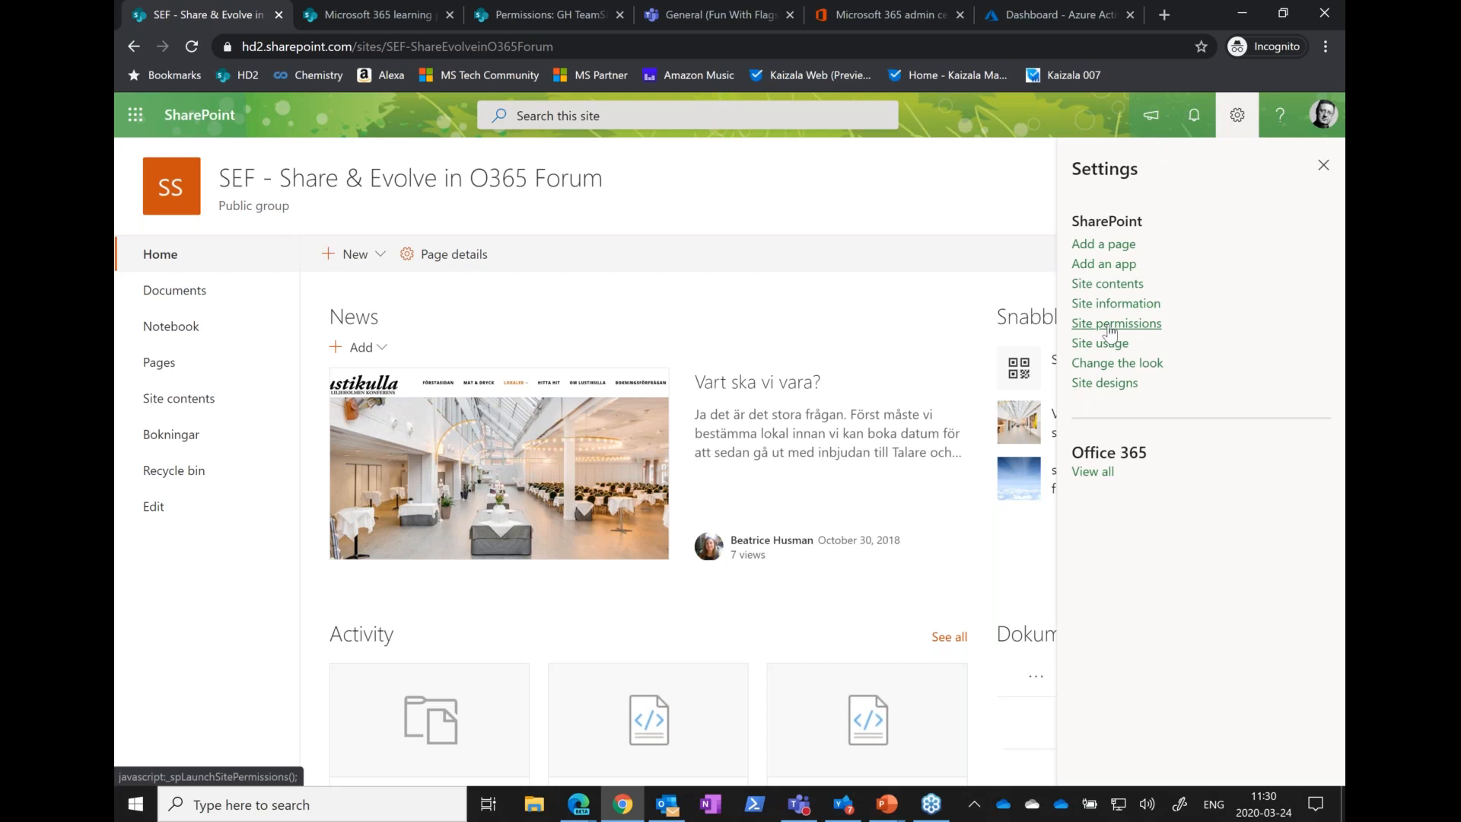
{"action": "left_click", "coordinate": [1110, 327]}
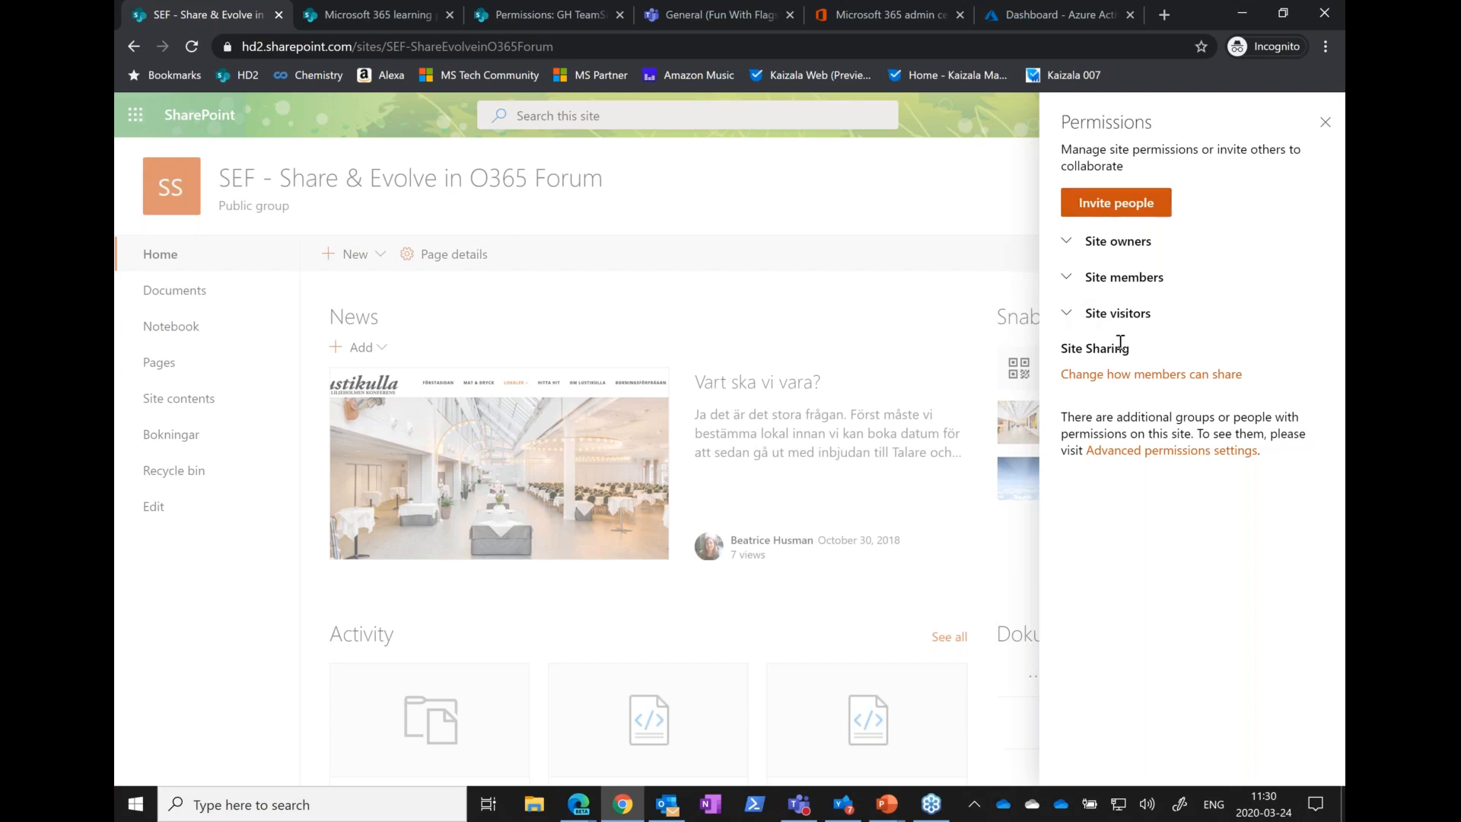
{"action": "left_click", "coordinate": [1103, 210]}
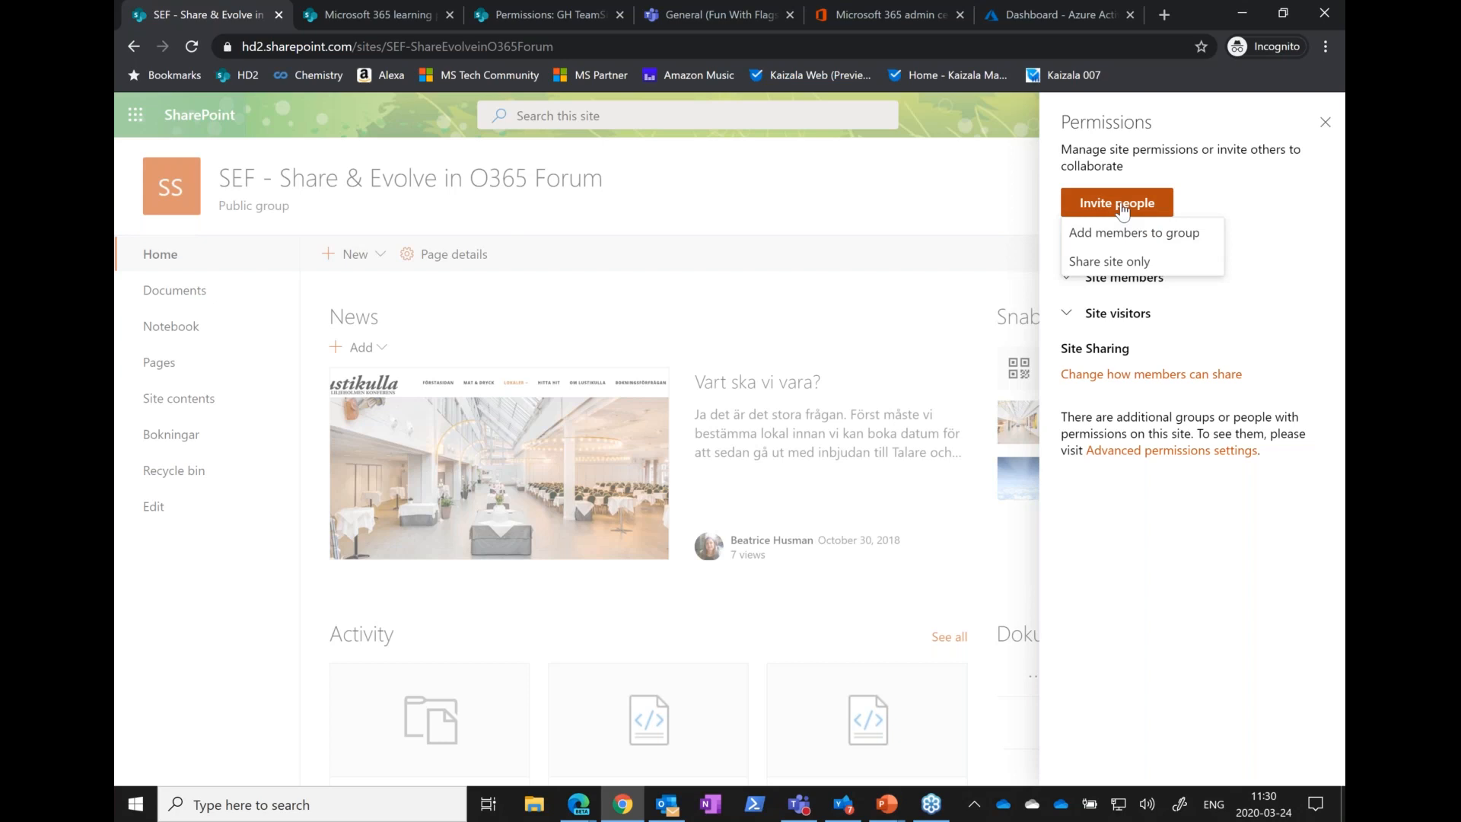
{"action": "left_click", "coordinate": [1087, 263]}
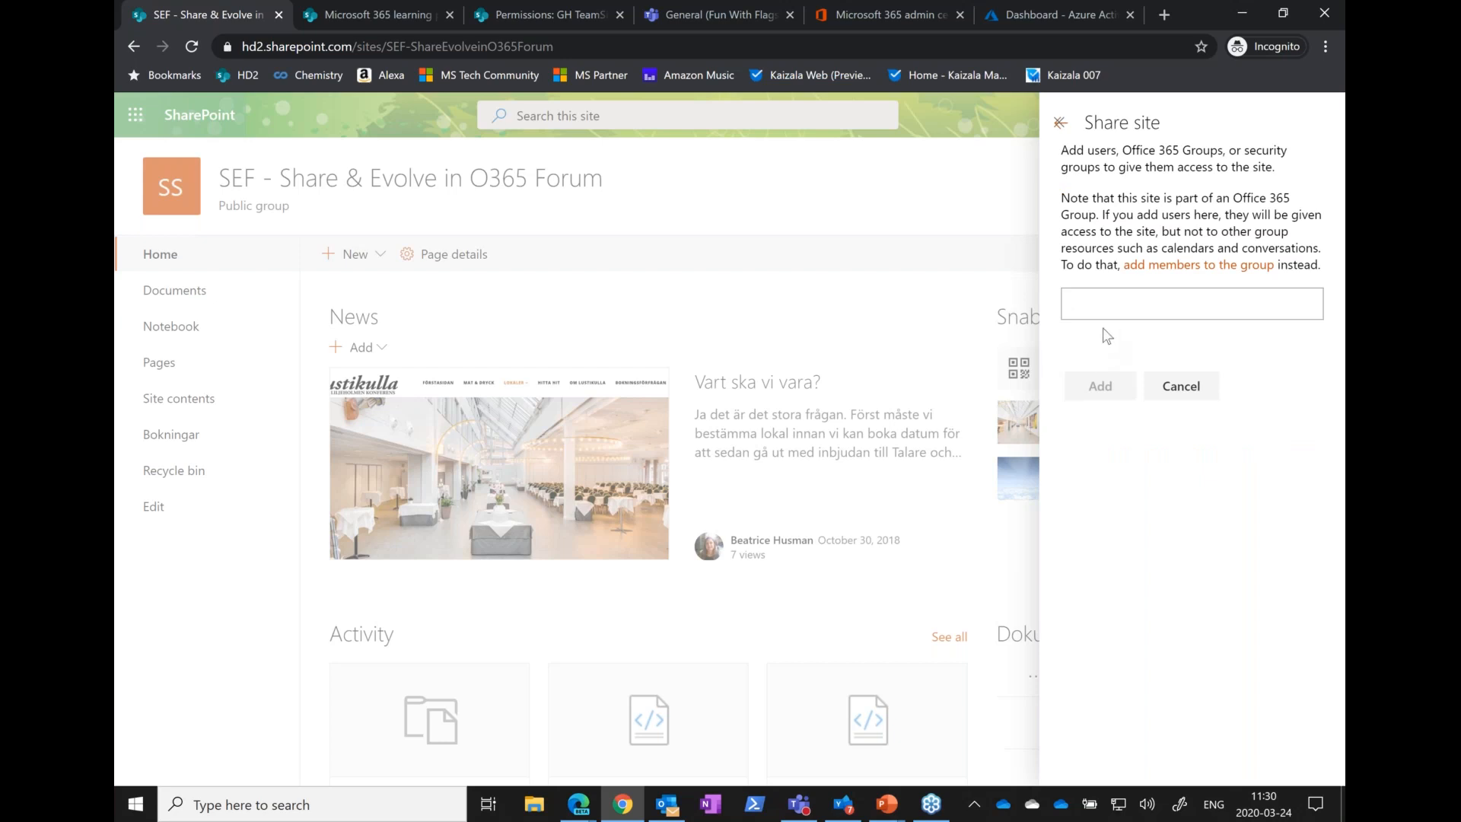
Enter a colleague's name as the person to share the site with, show the selectable permission levels, and cancel the share
{"action": "left_click", "coordinate": [1094, 304]}
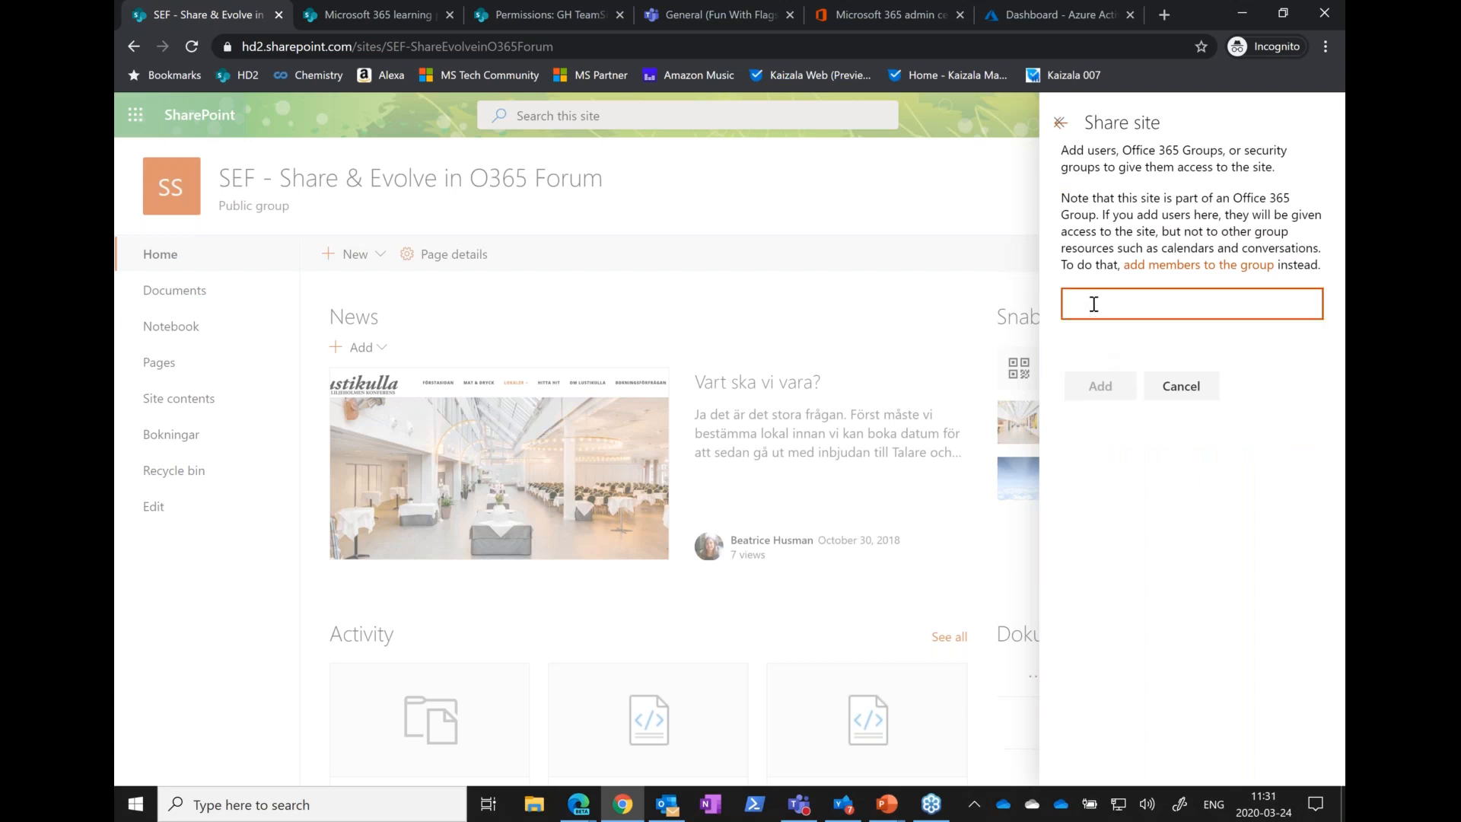
{"action": "type", "text": "beilul"}
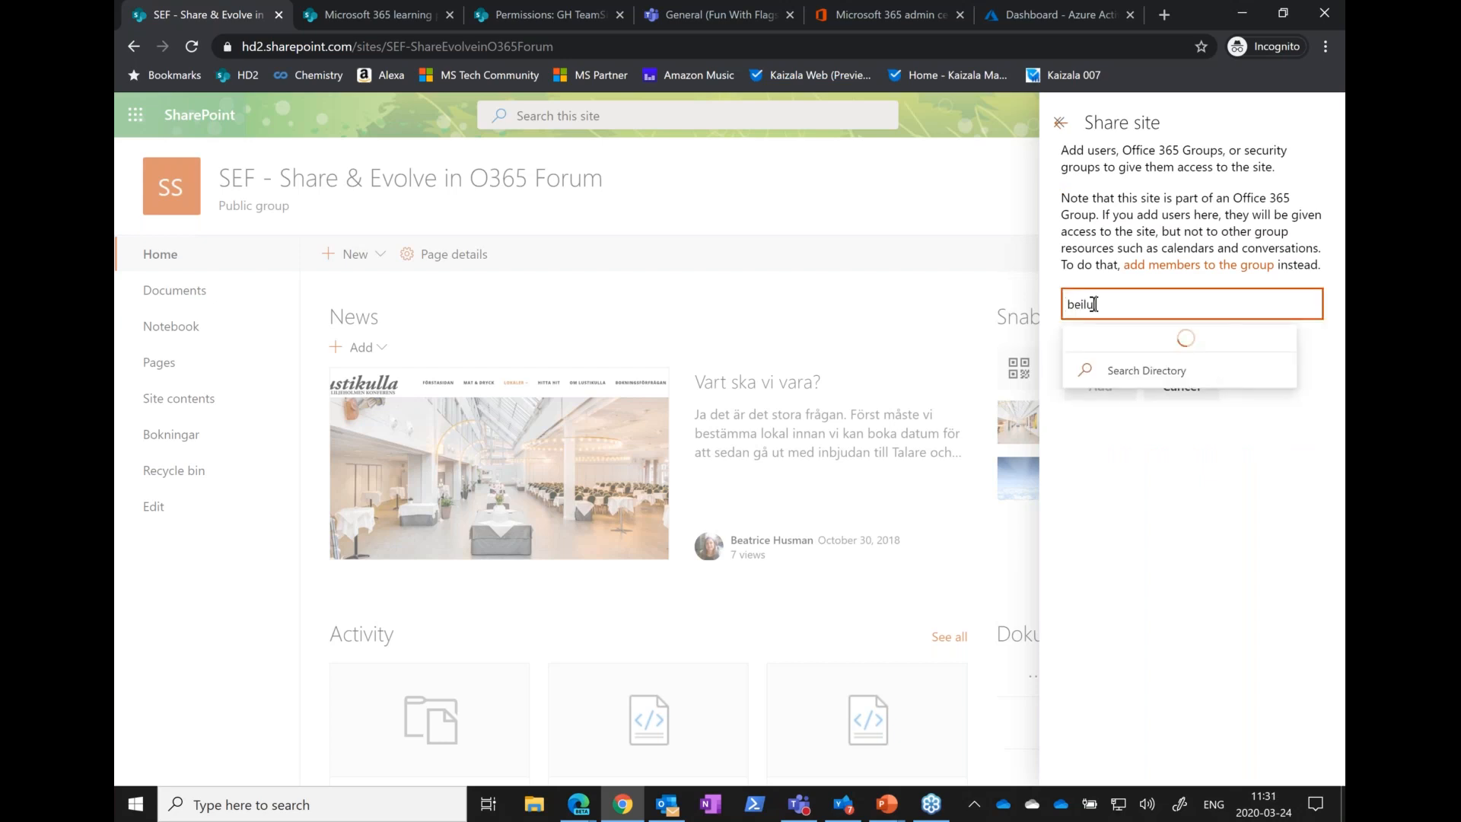
{"action": "left_click", "coordinate": [1128, 354]}
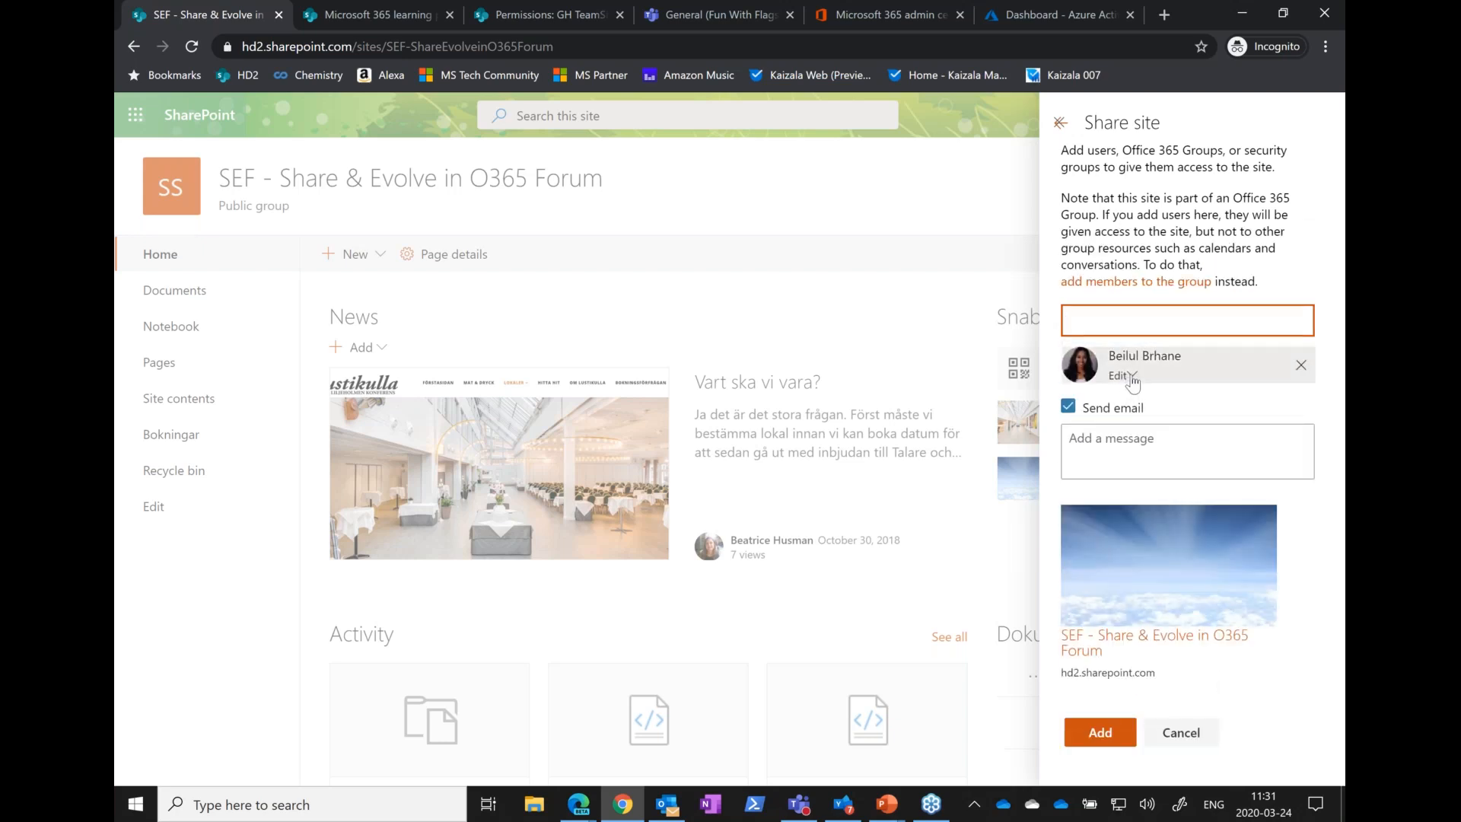
{"action": "left_click", "coordinate": [1121, 376]}
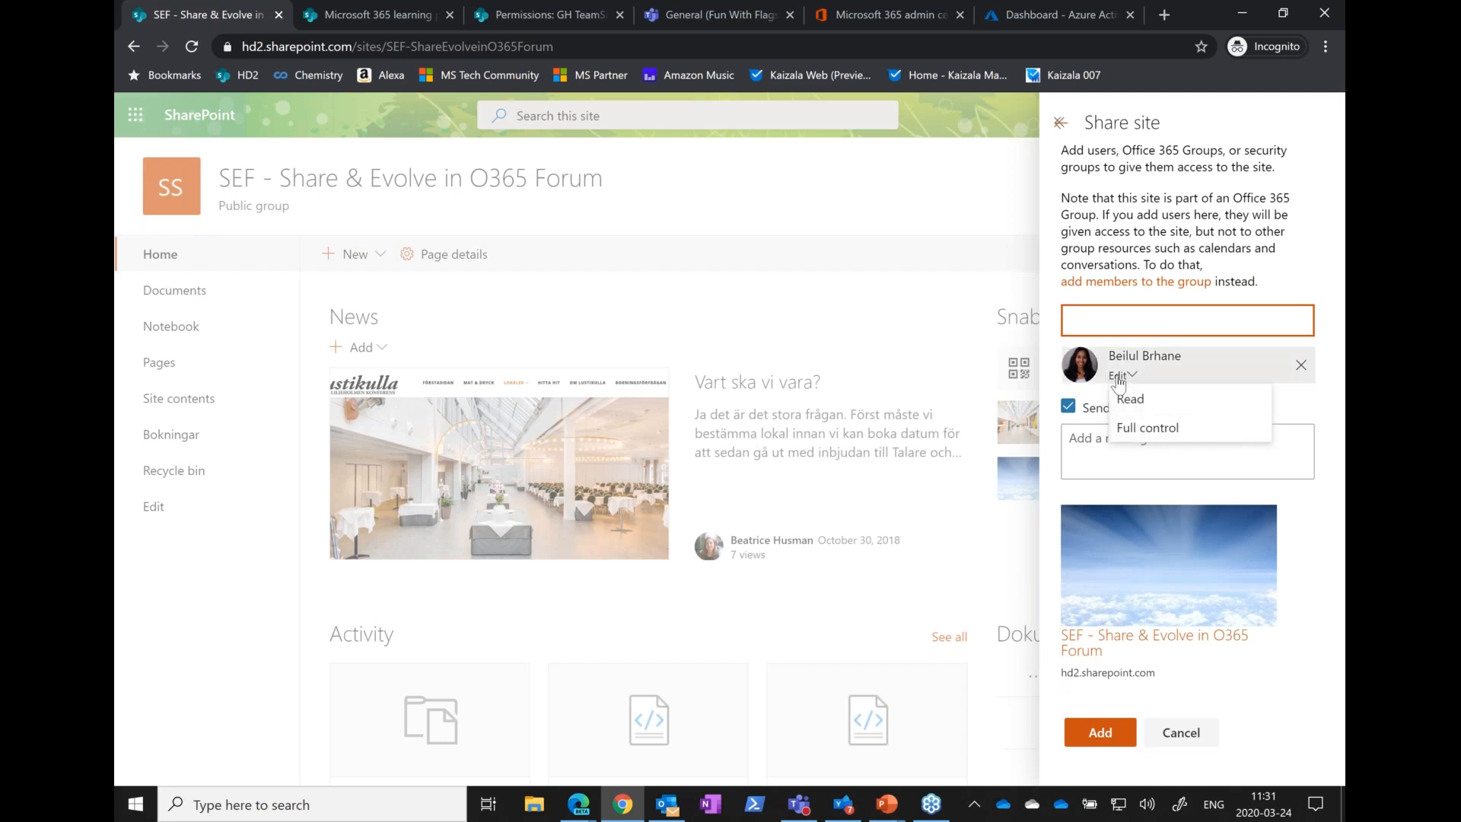
{"action": "left_click", "coordinate": [1301, 365]}
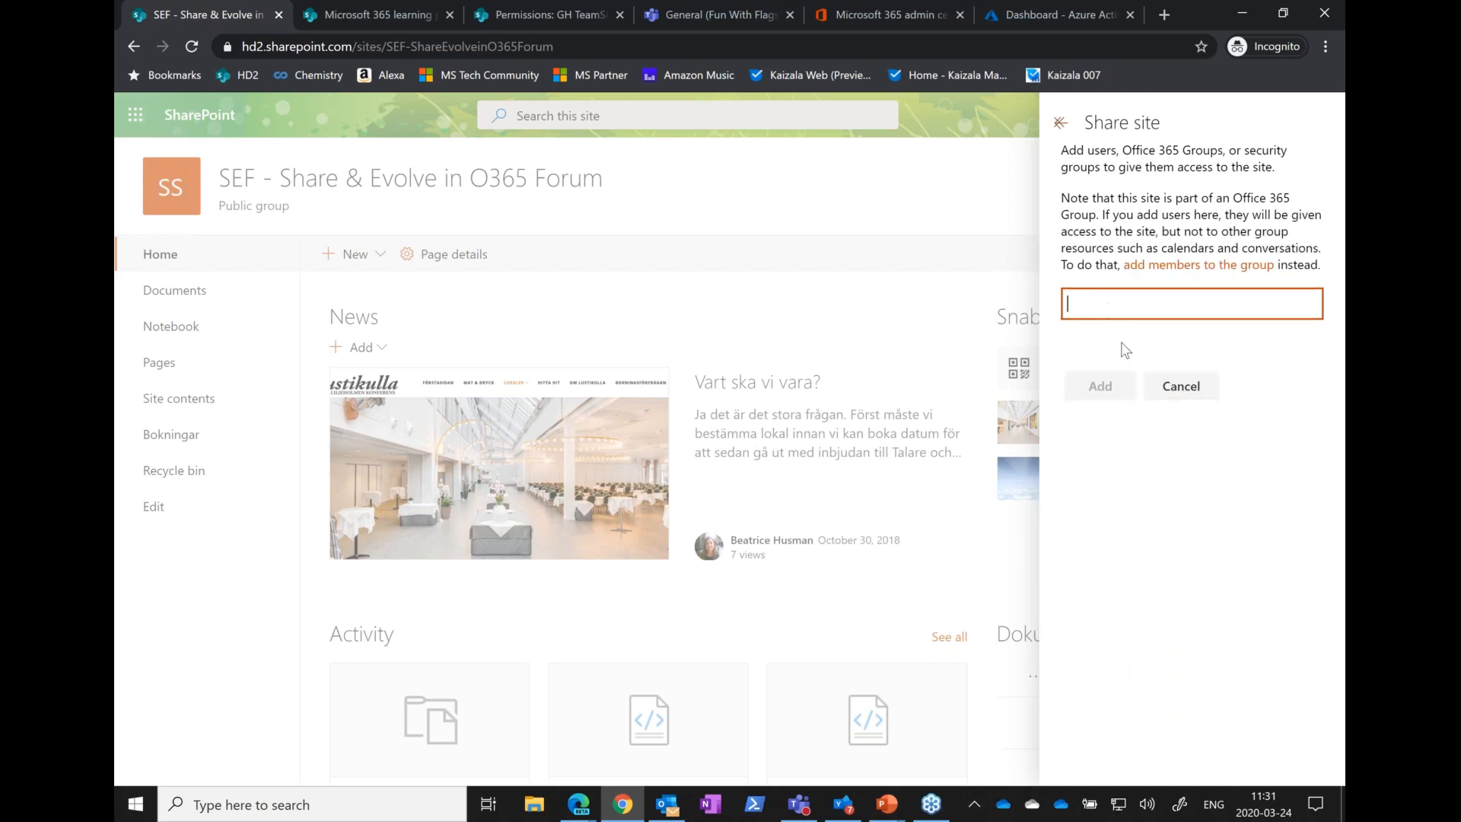
{"action": "left_click", "coordinate": [1177, 398]}
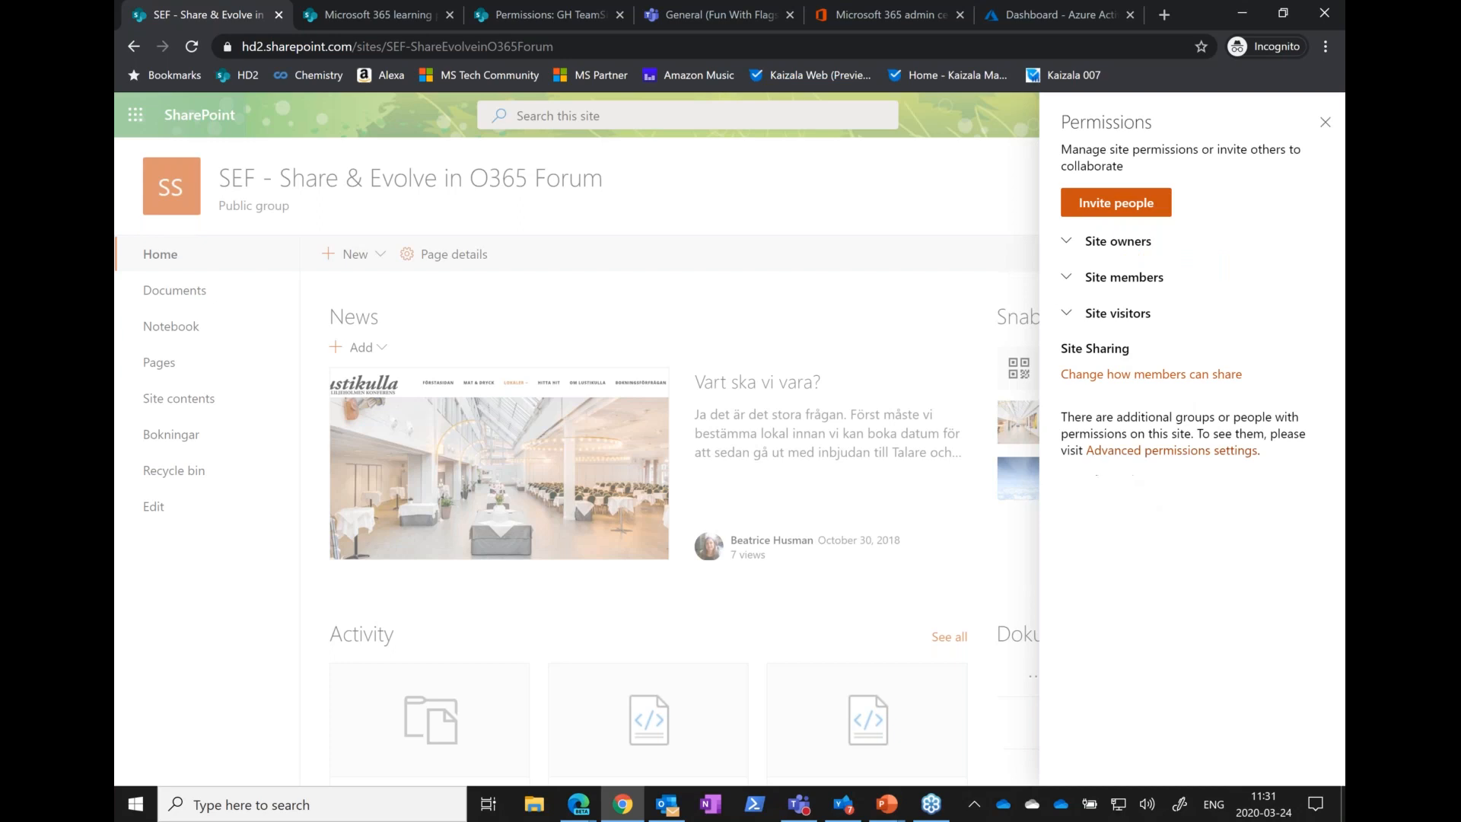
Open the advanced permissions settings, examine the permission levels available when granting a colleague access, and cancel the invitation
{"action": "left_click", "coordinate": [1129, 457]}
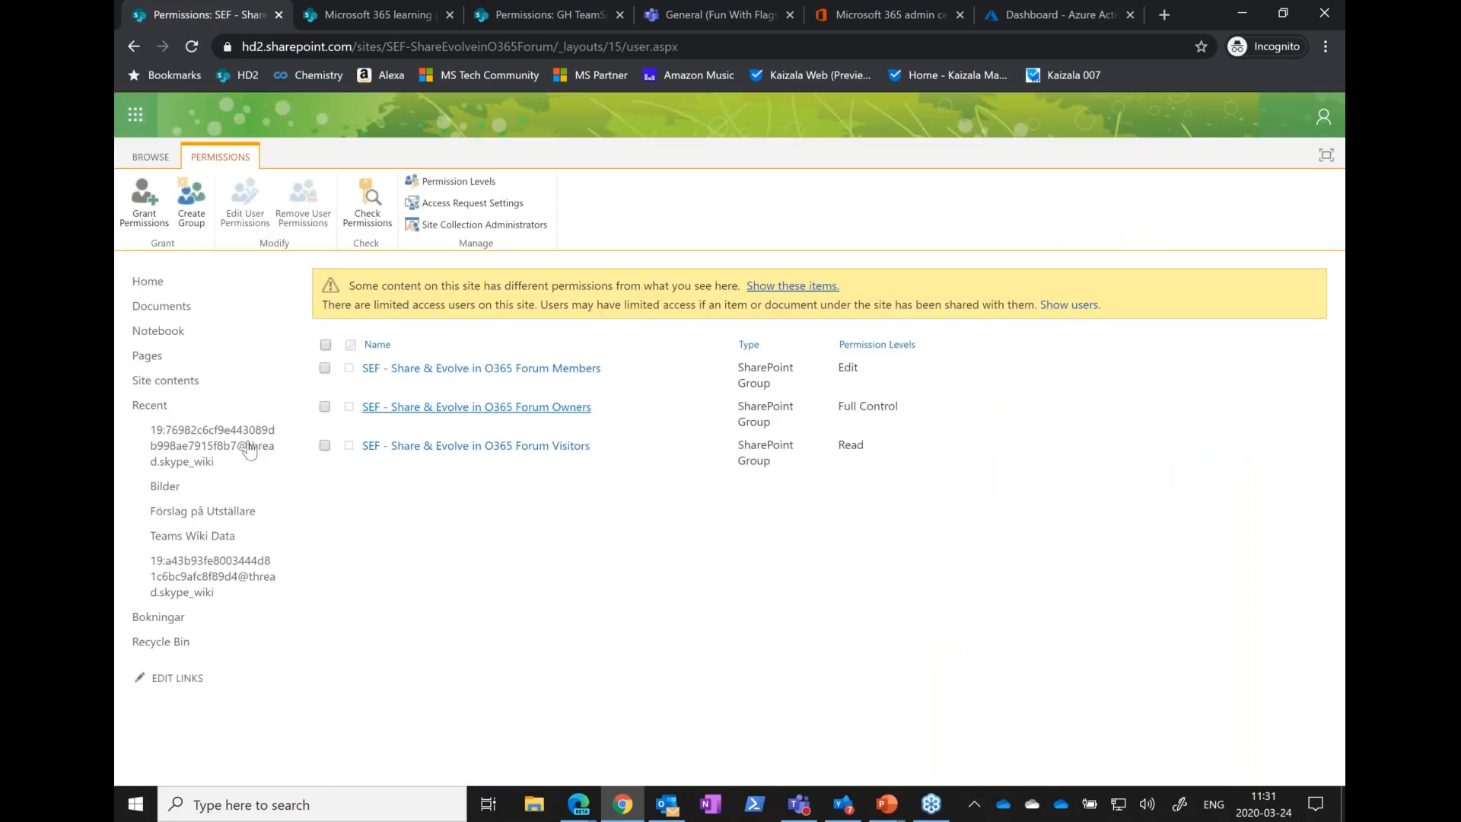
{"action": "left_click", "coordinate": [150, 210]}
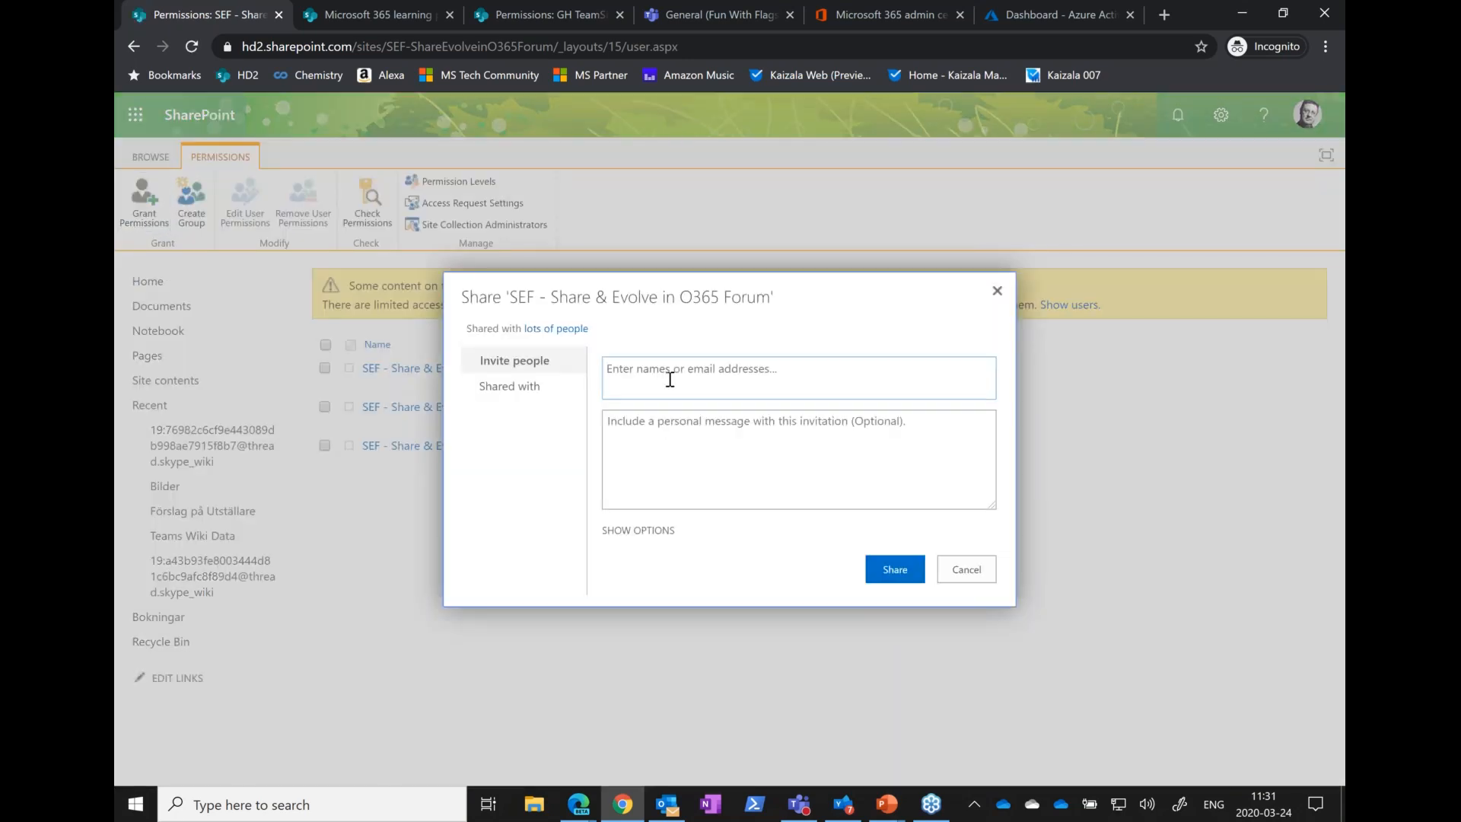
{"action": "type", "text": "beilul"}
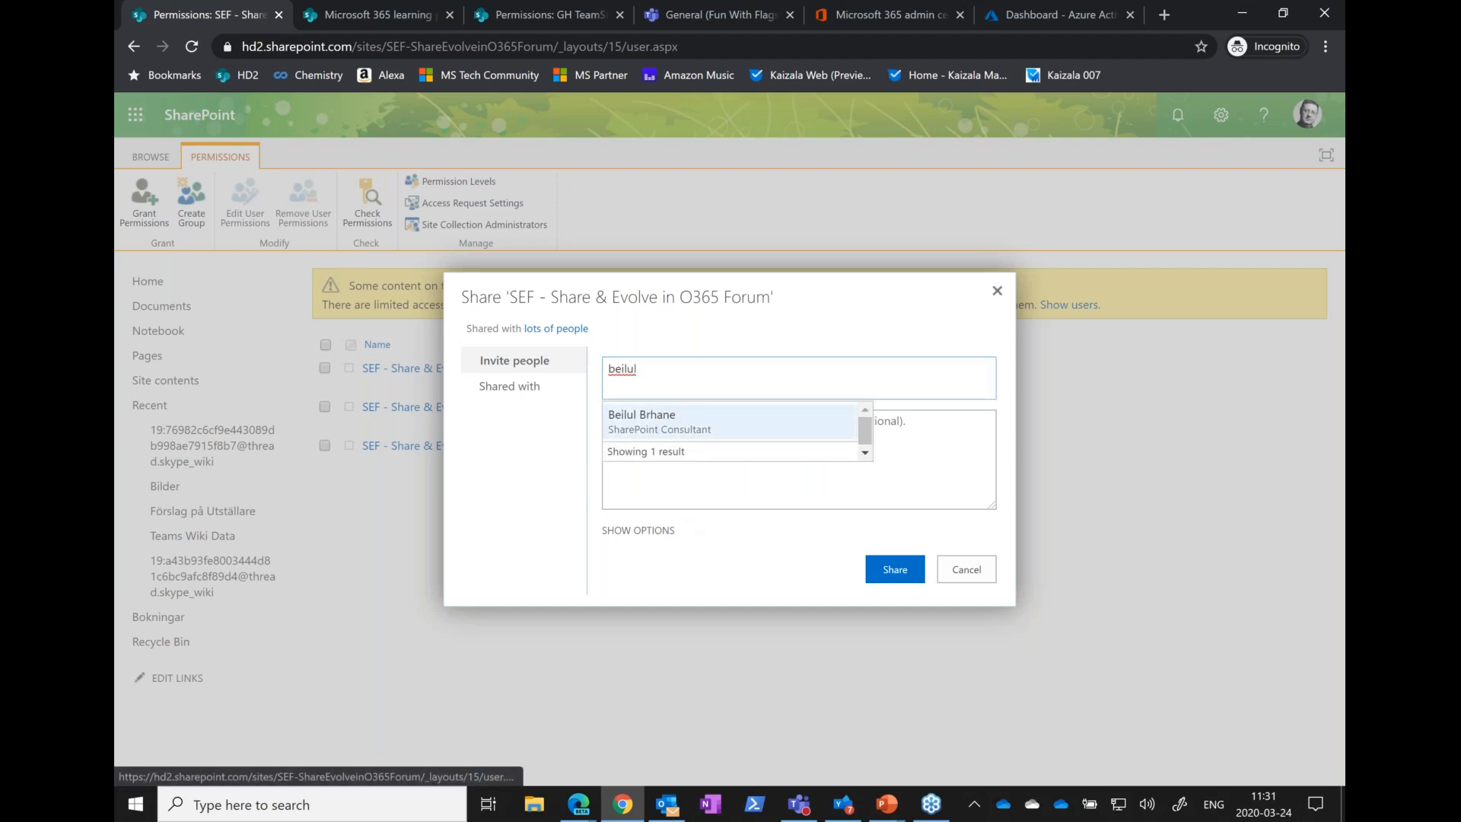
{"action": "left_click", "coordinate": [652, 417]}
{"action": "left_click", "coordinate": [637, 529]}
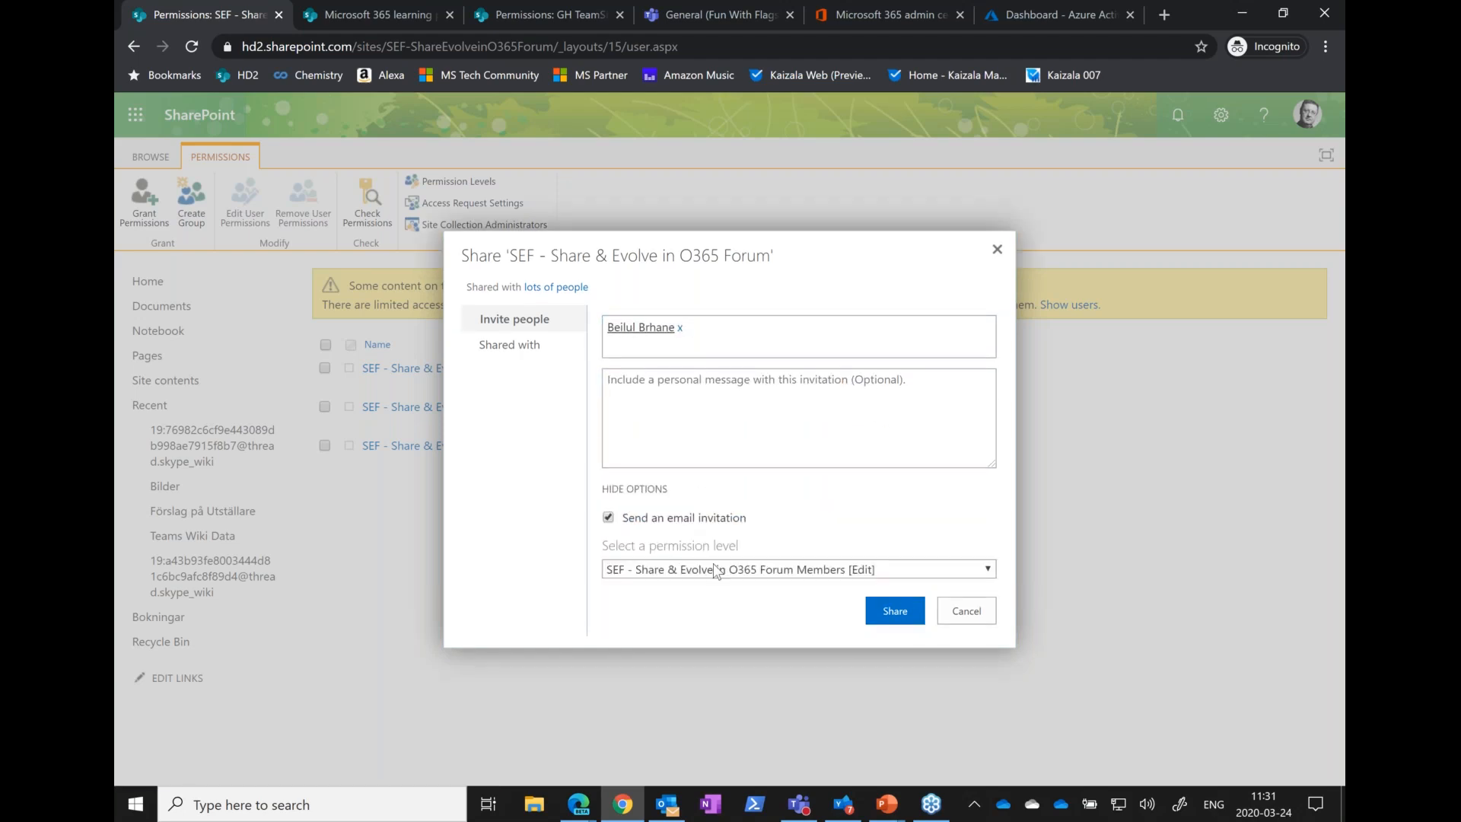
{"action": "left_click", "coordinate": [710, 569]}
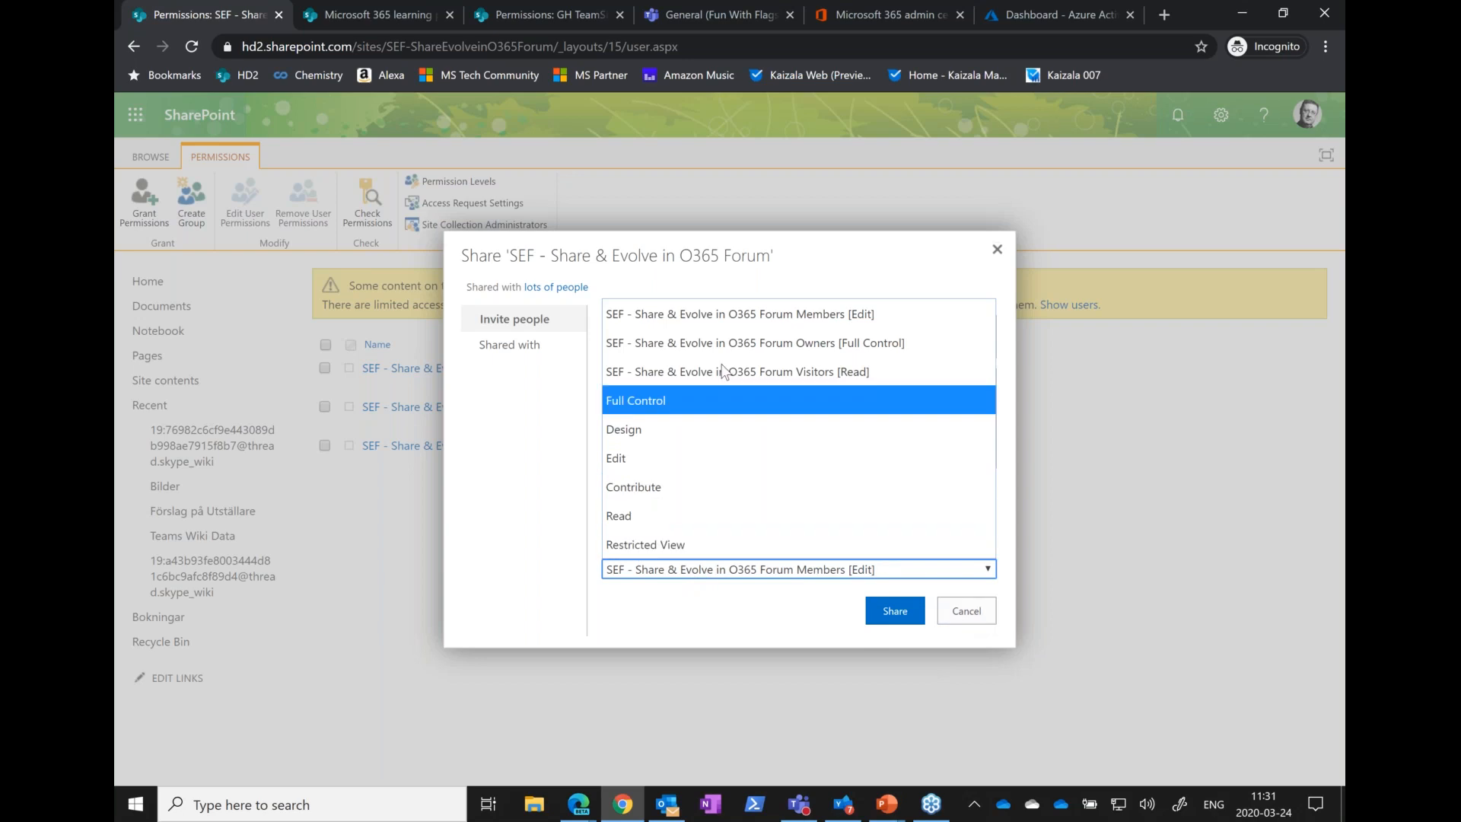
{"action": "left_click", "coordinate": [960, 610]}
{"action": "left_click", "coordinate": [960, 610]}
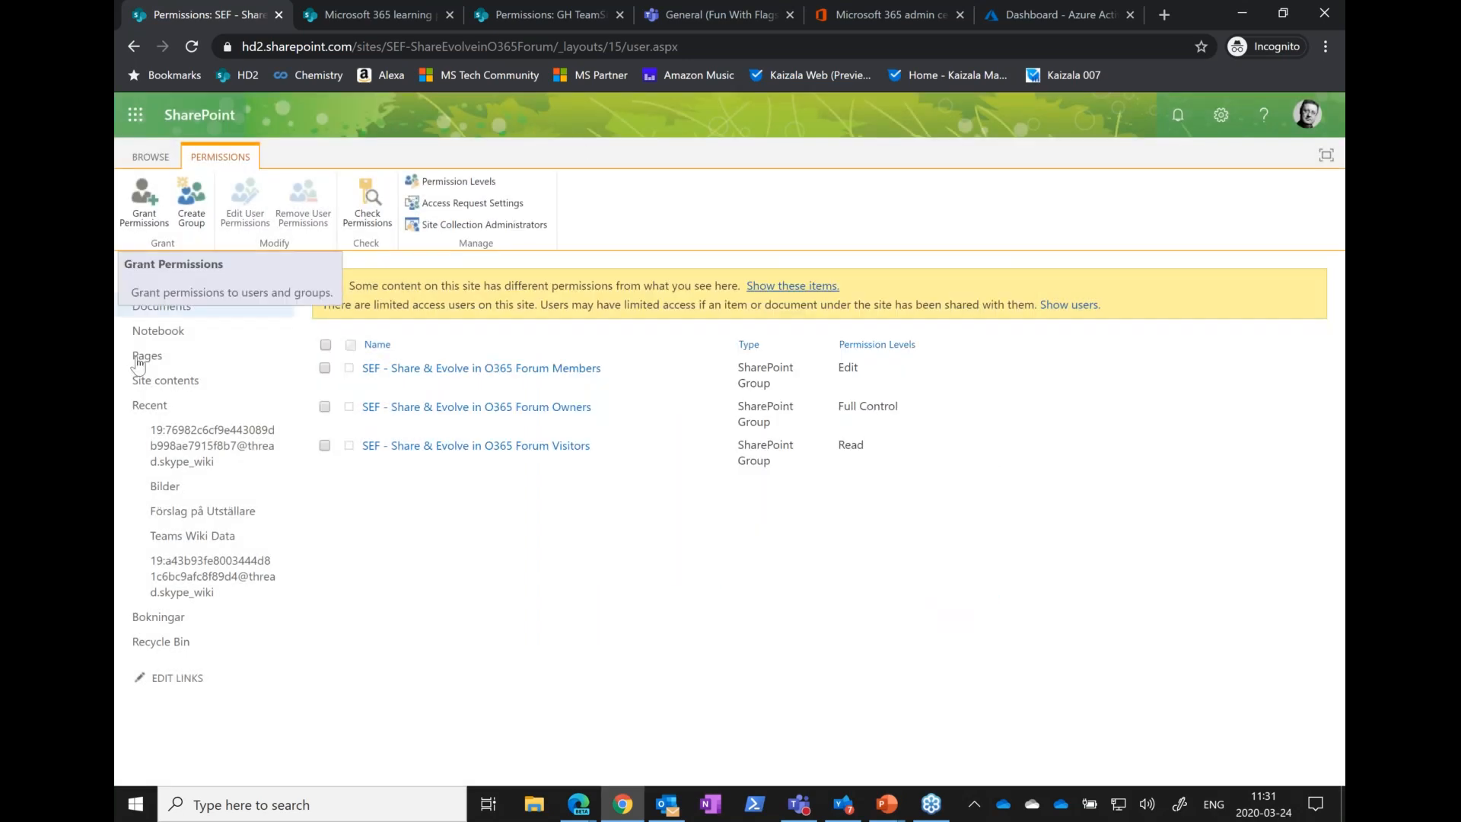
Switch to the PowerPoint slide on permission settings for communication sites and return to Chrome
{"action": "key", "text": "alt+Tab"}
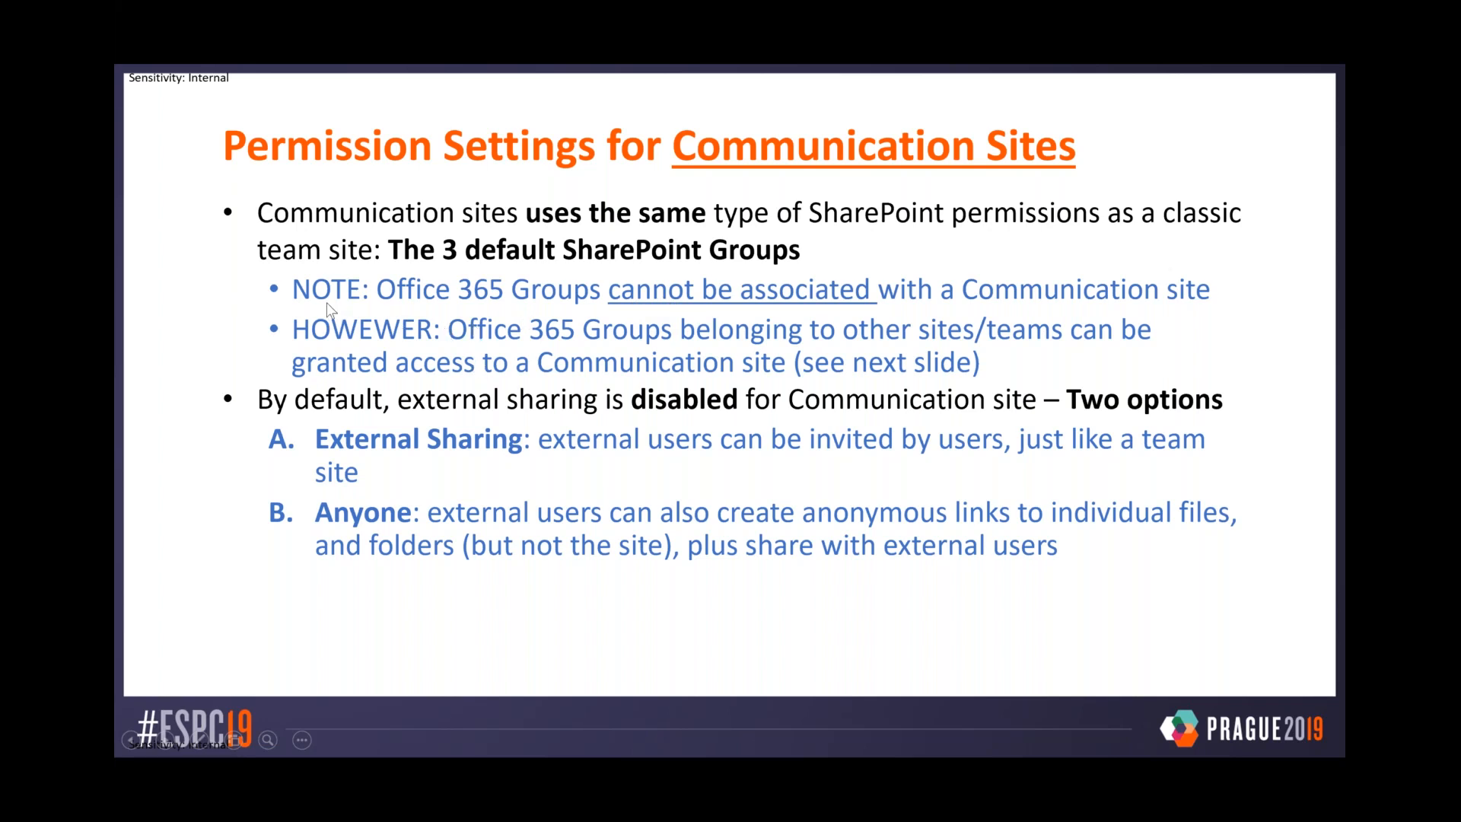
{"action": "key", "text": "alt+Tab"}
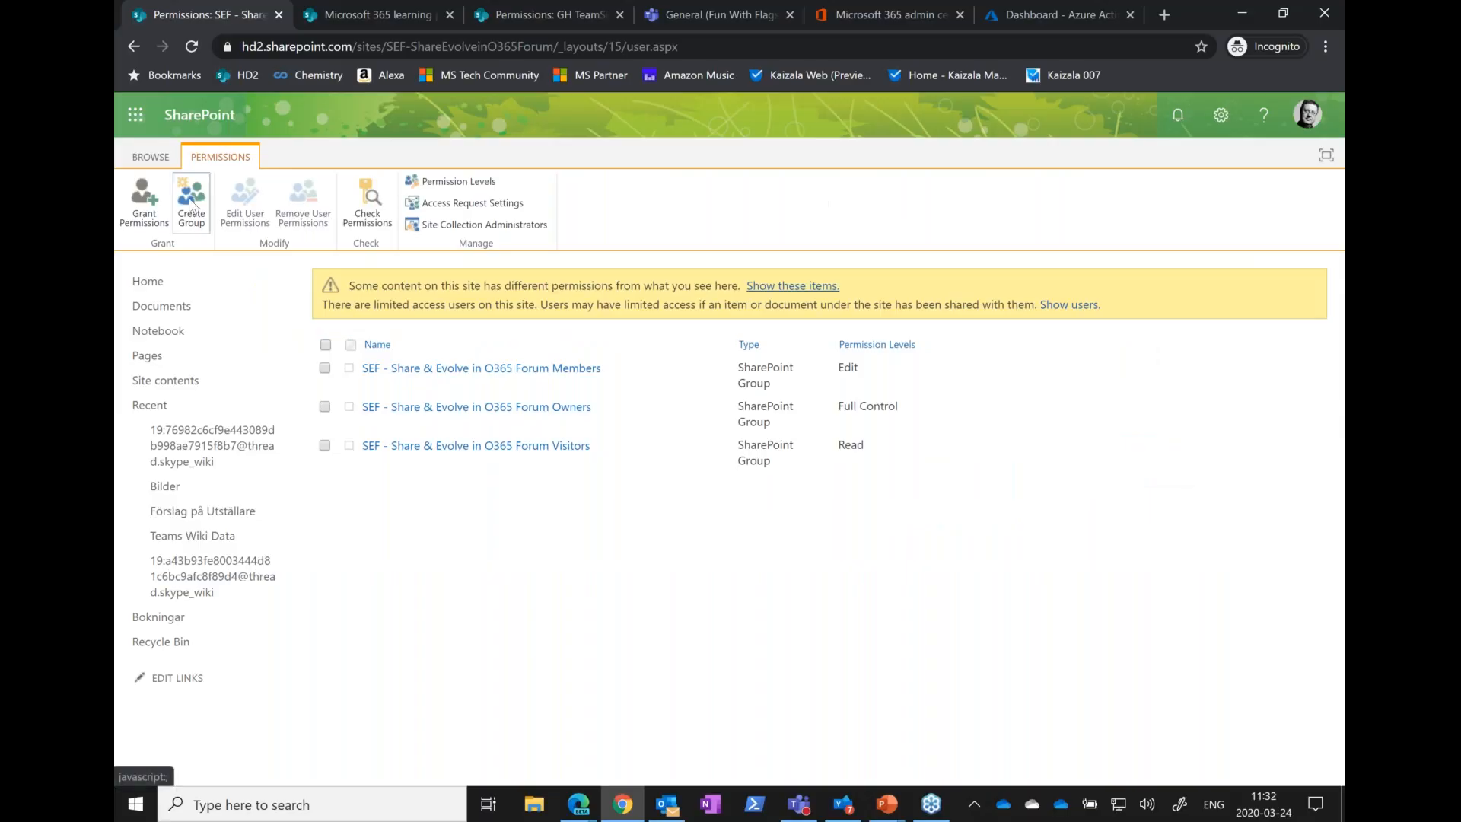
Open the SharePoint start page in a new tab and bring up the site types offered for creating a site
{"action": "right_click", "coordinate": [213, 122]}
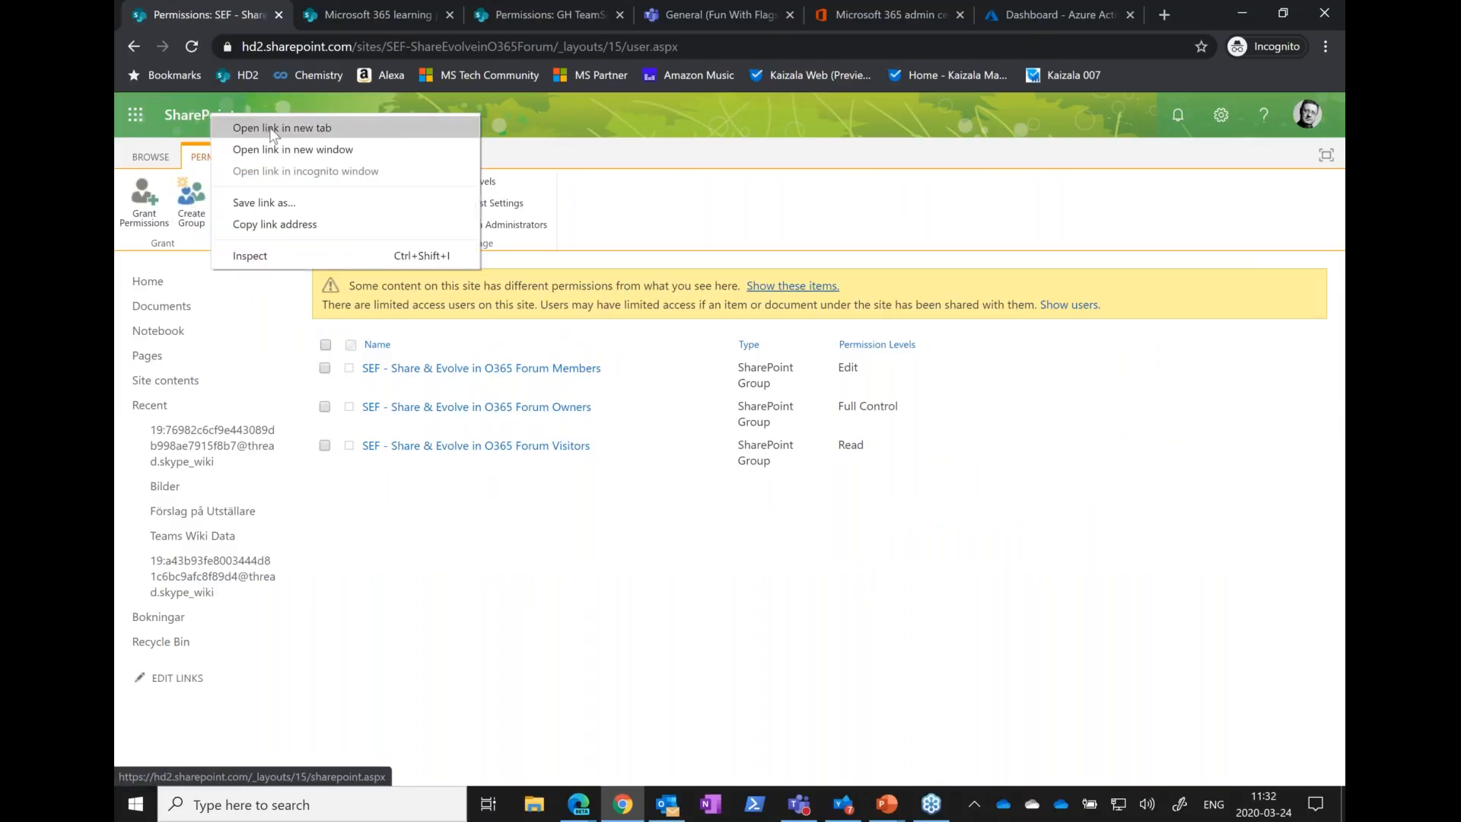
{"action": "left_click", "coordinate": [366, 123]}
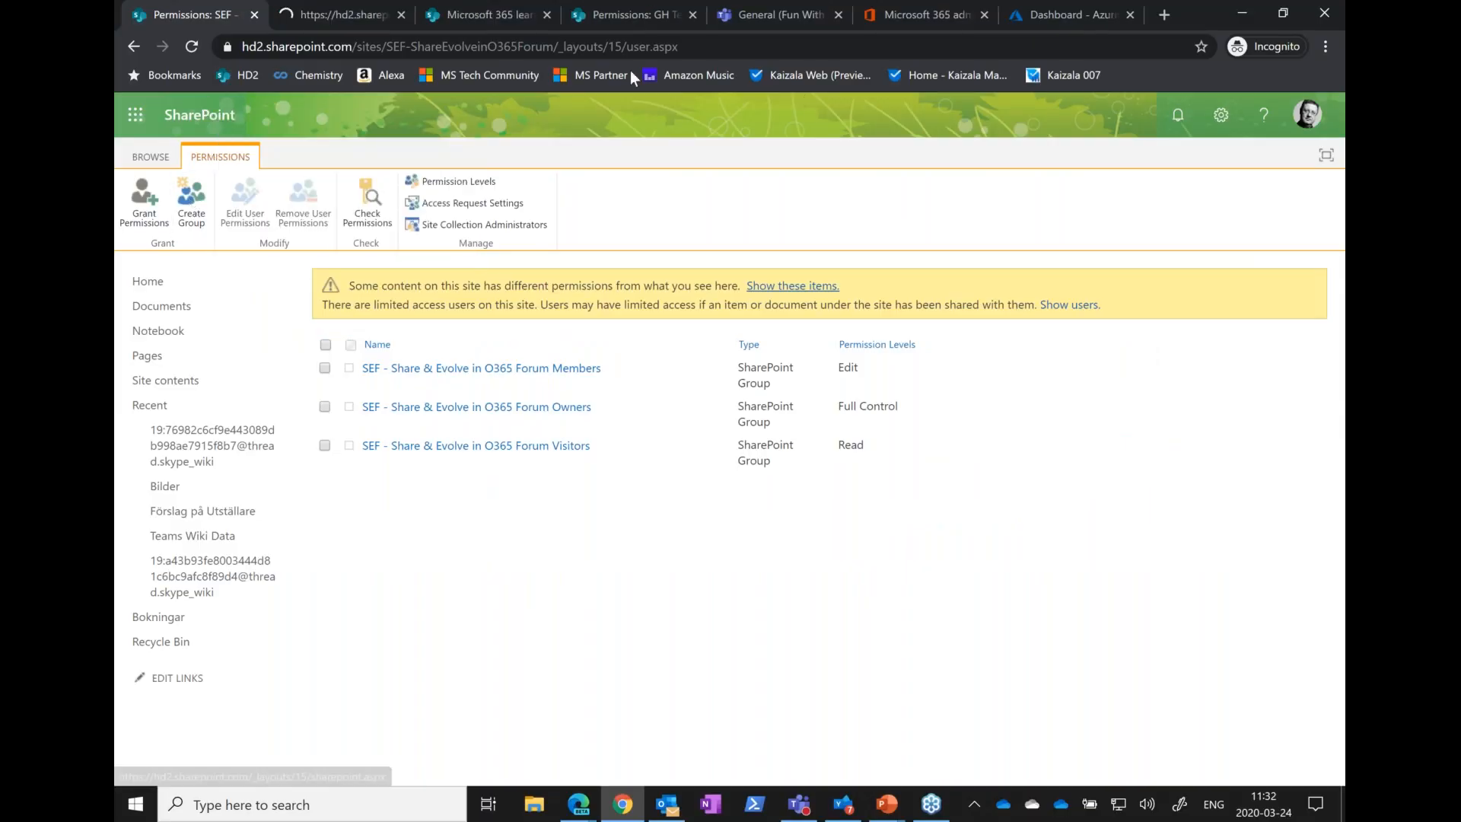
{"action": "left_click", "coordinate": [341, 17]}
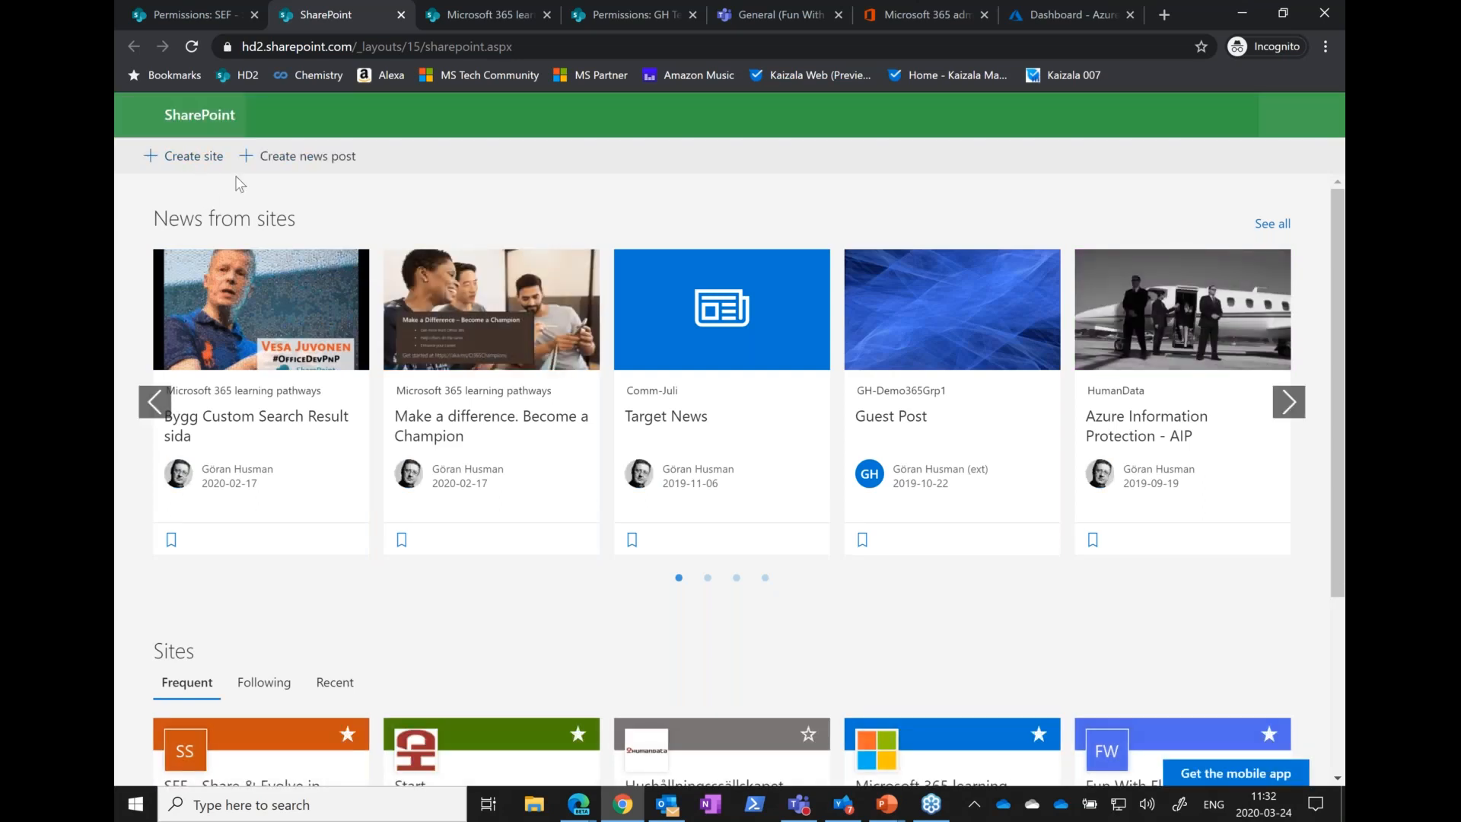
{"action": "left_click", "coordinate": [199, 157]}
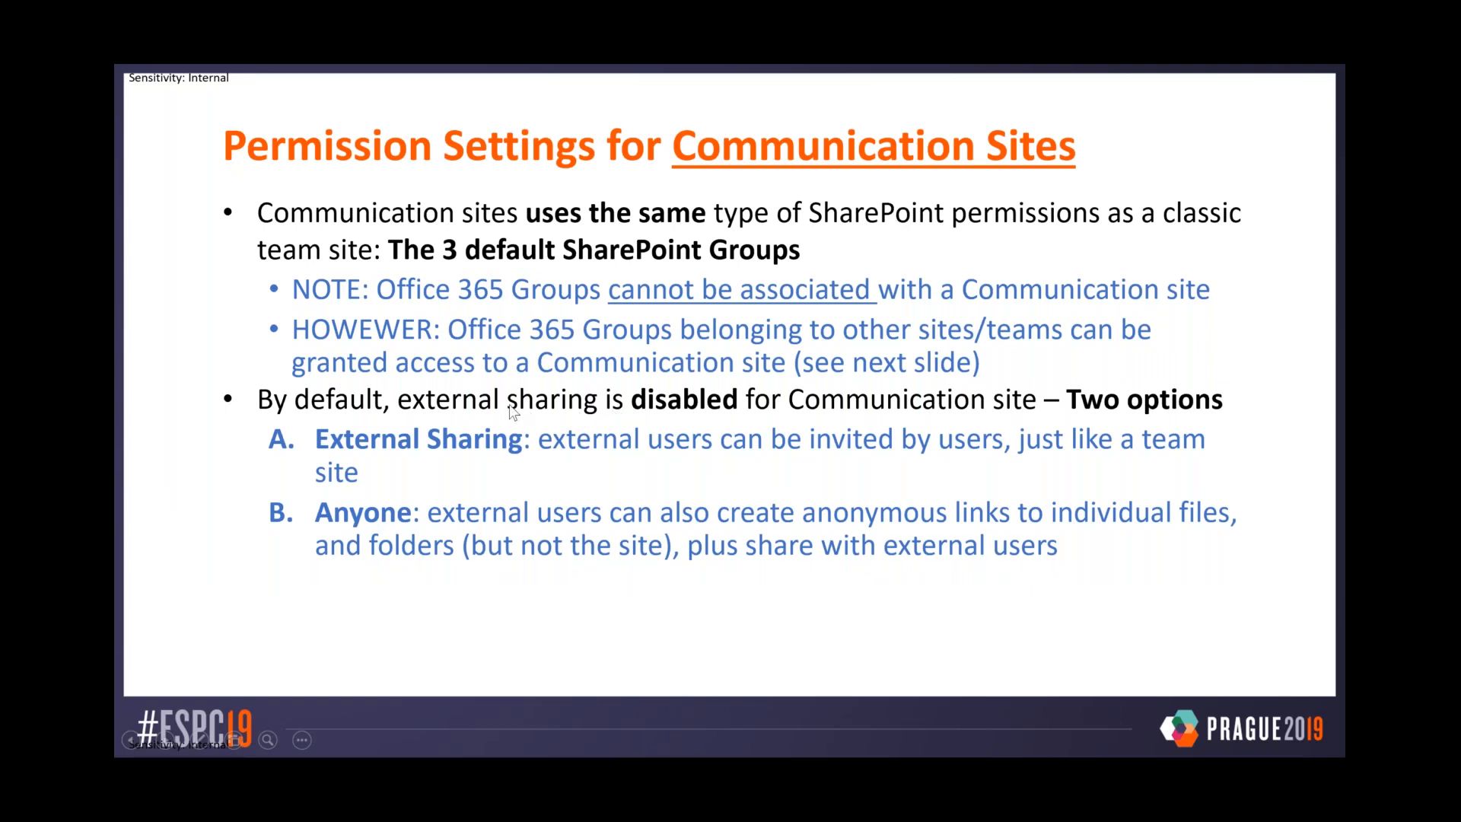
Switch from the slide show to Chrome and open the advanced permissions settings of the Microsoft 365 learning pathways site
{"action": "key", "text": "alt+Tab"}
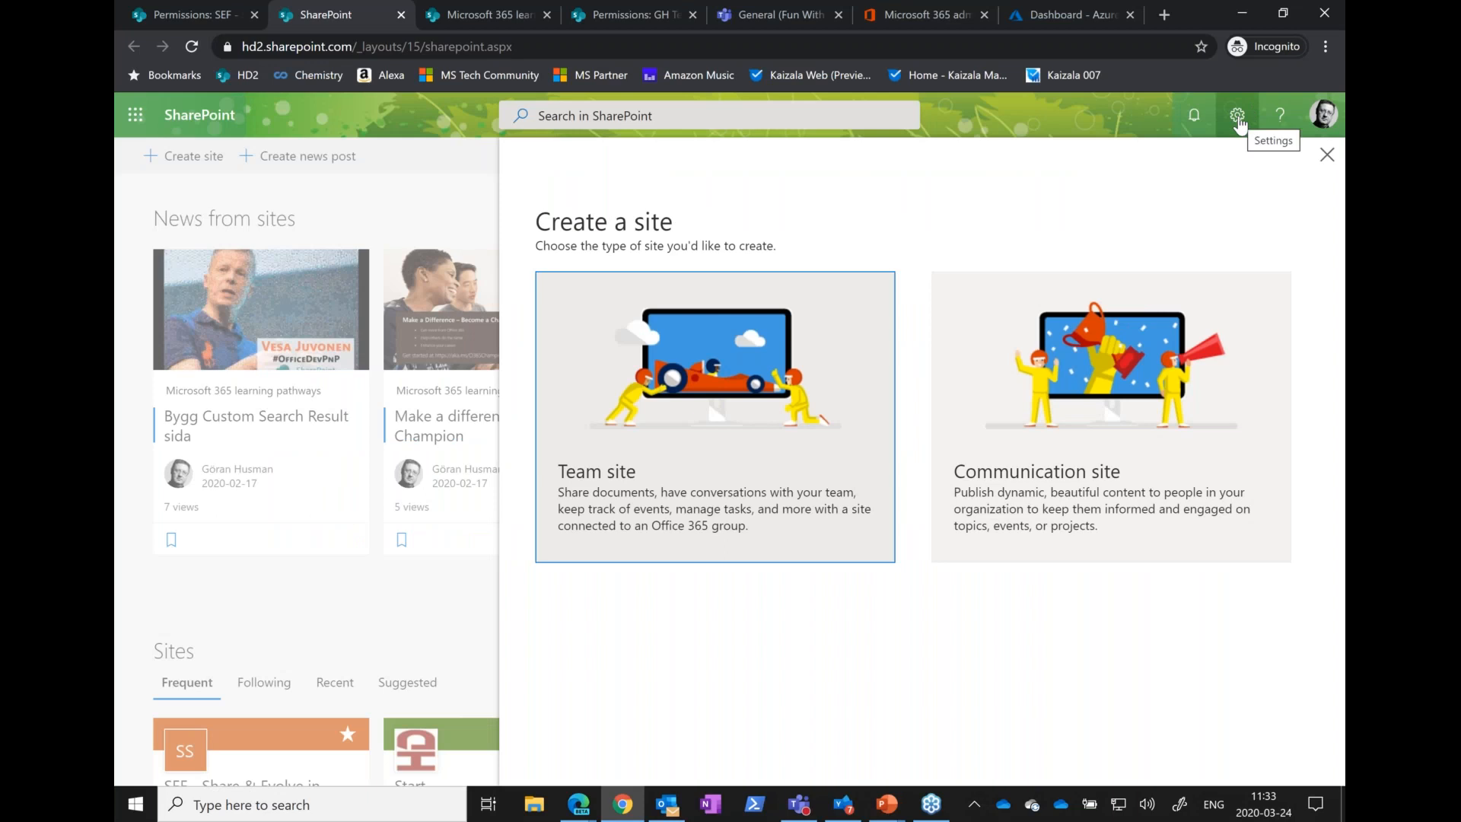
{"action": "left_click", "coordinate": [452, 13]}
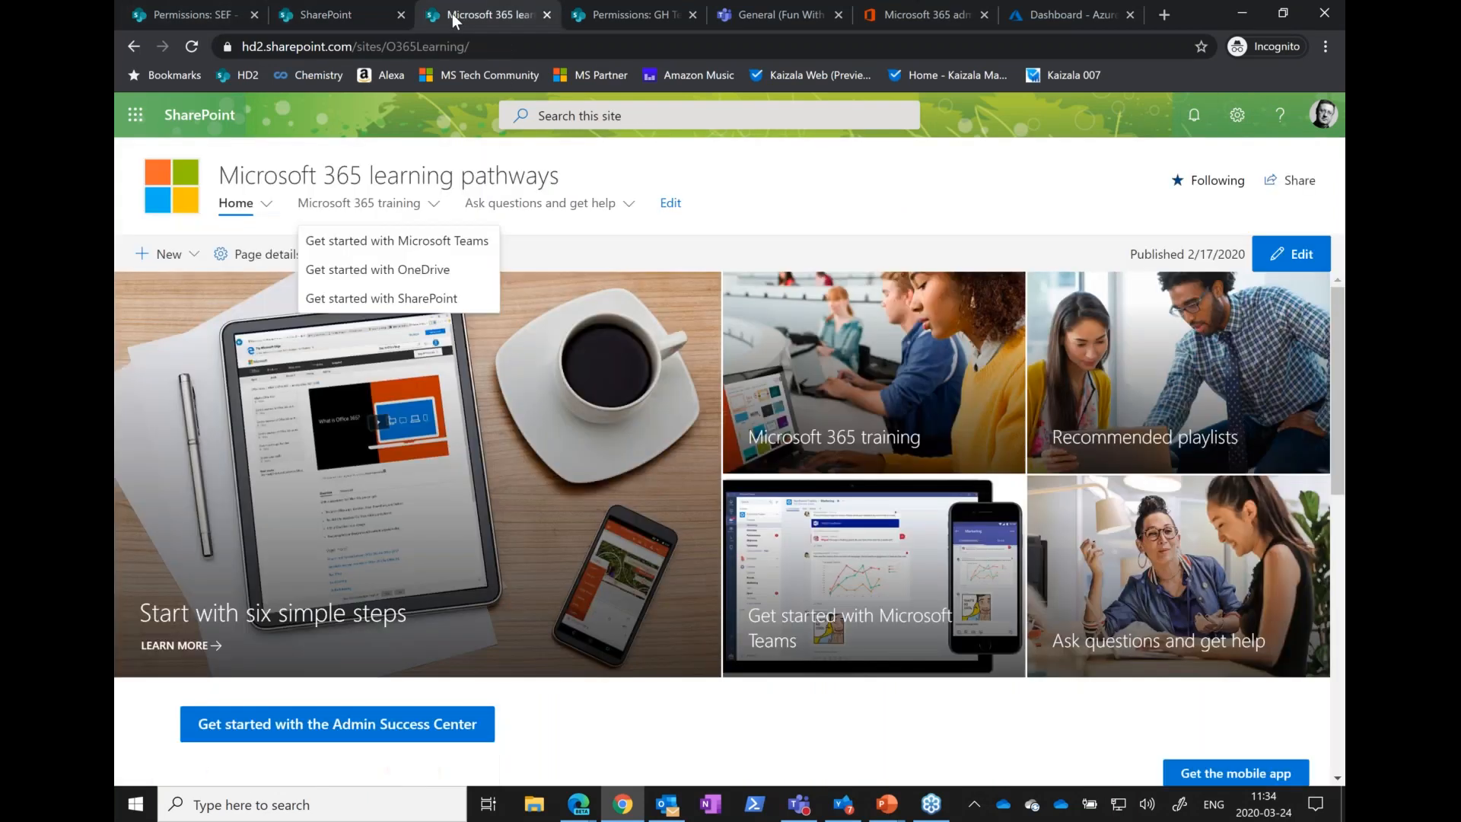
{"action": "left_click", "coordinate": [1237, 122]}
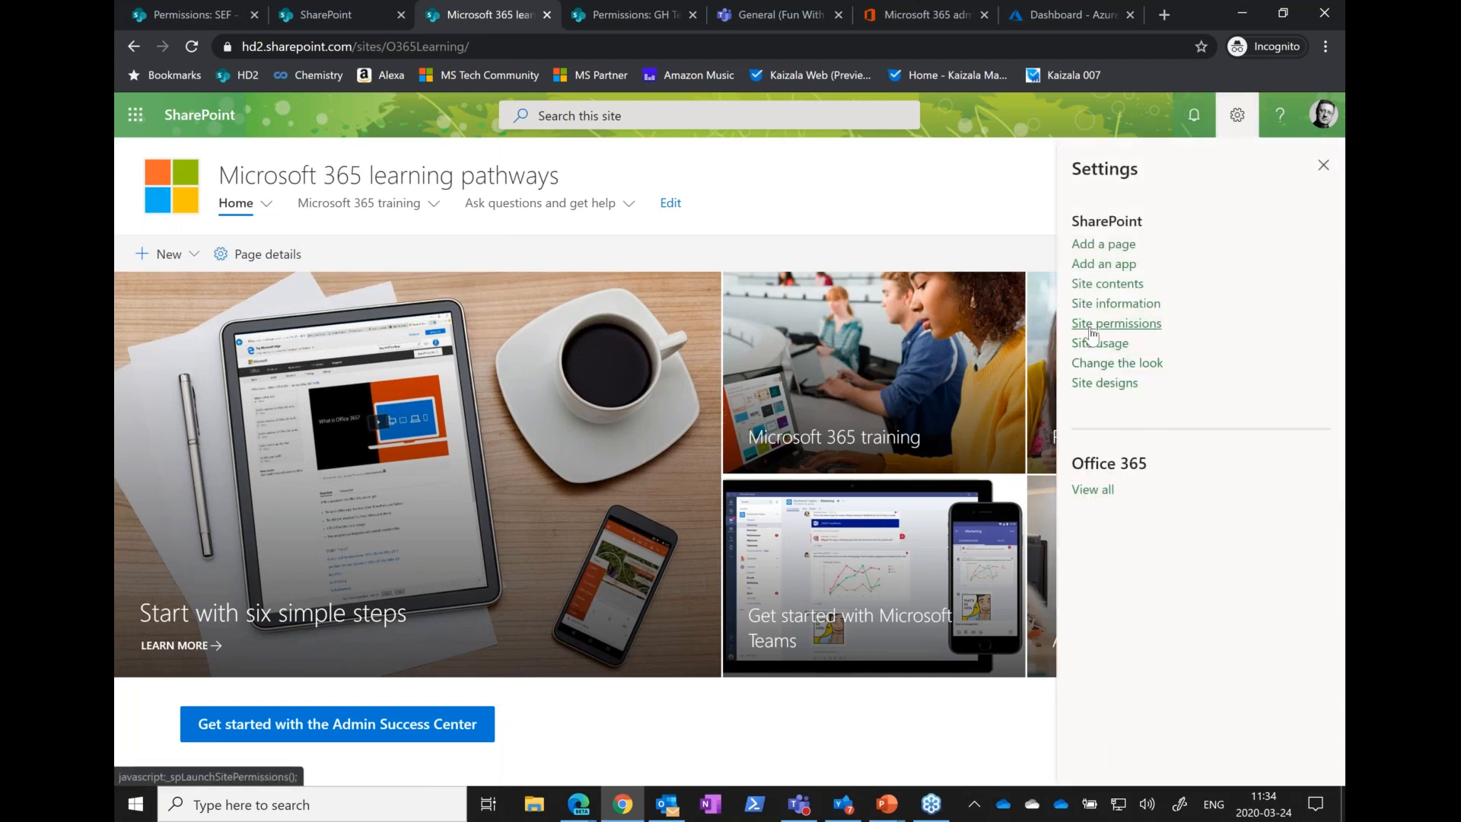
{"action": "left_click", "coordinate": [1115, 322]}
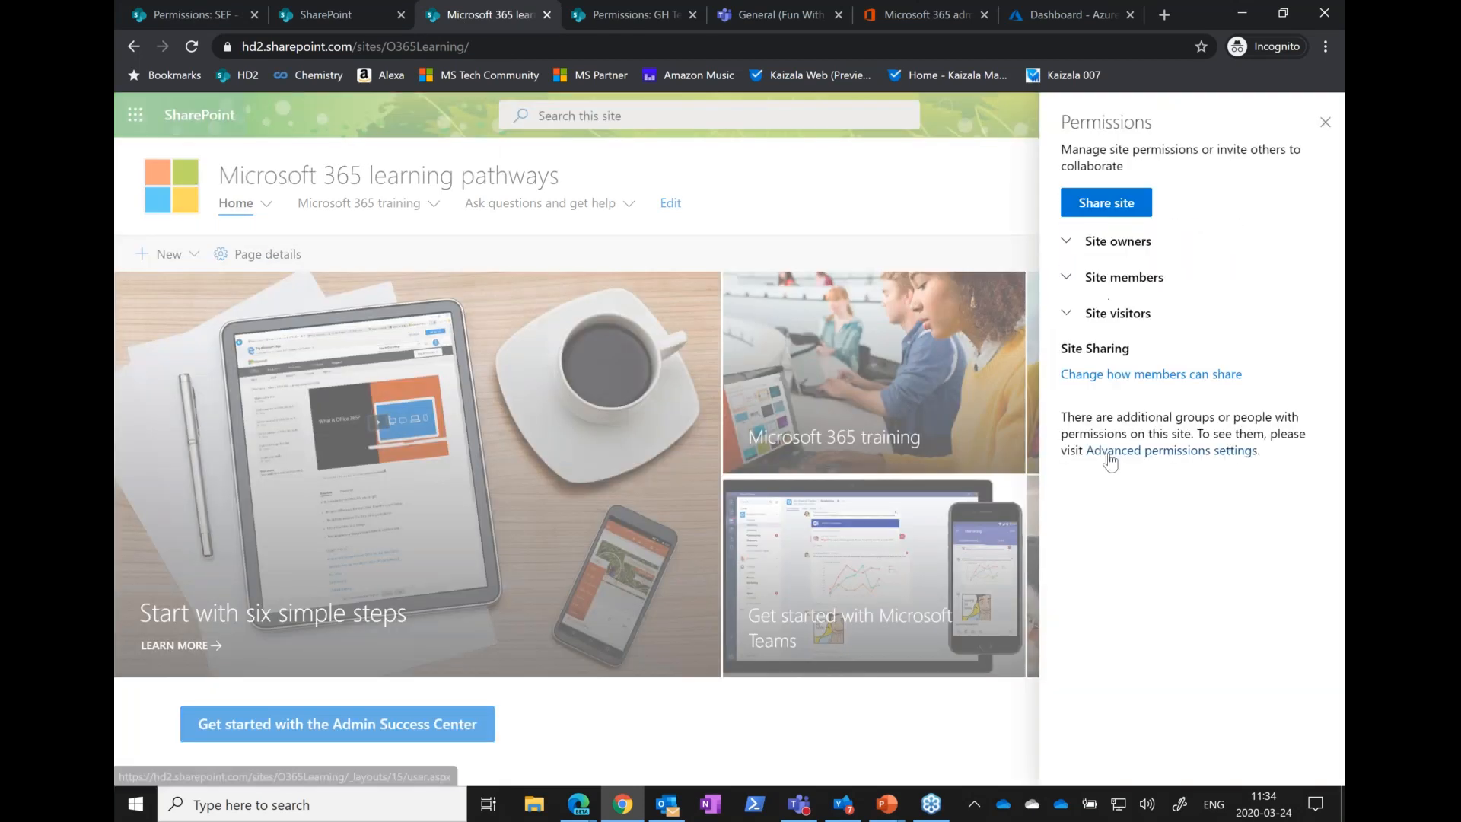
{"action": "left_click", "coordinate": [1106, 457]}
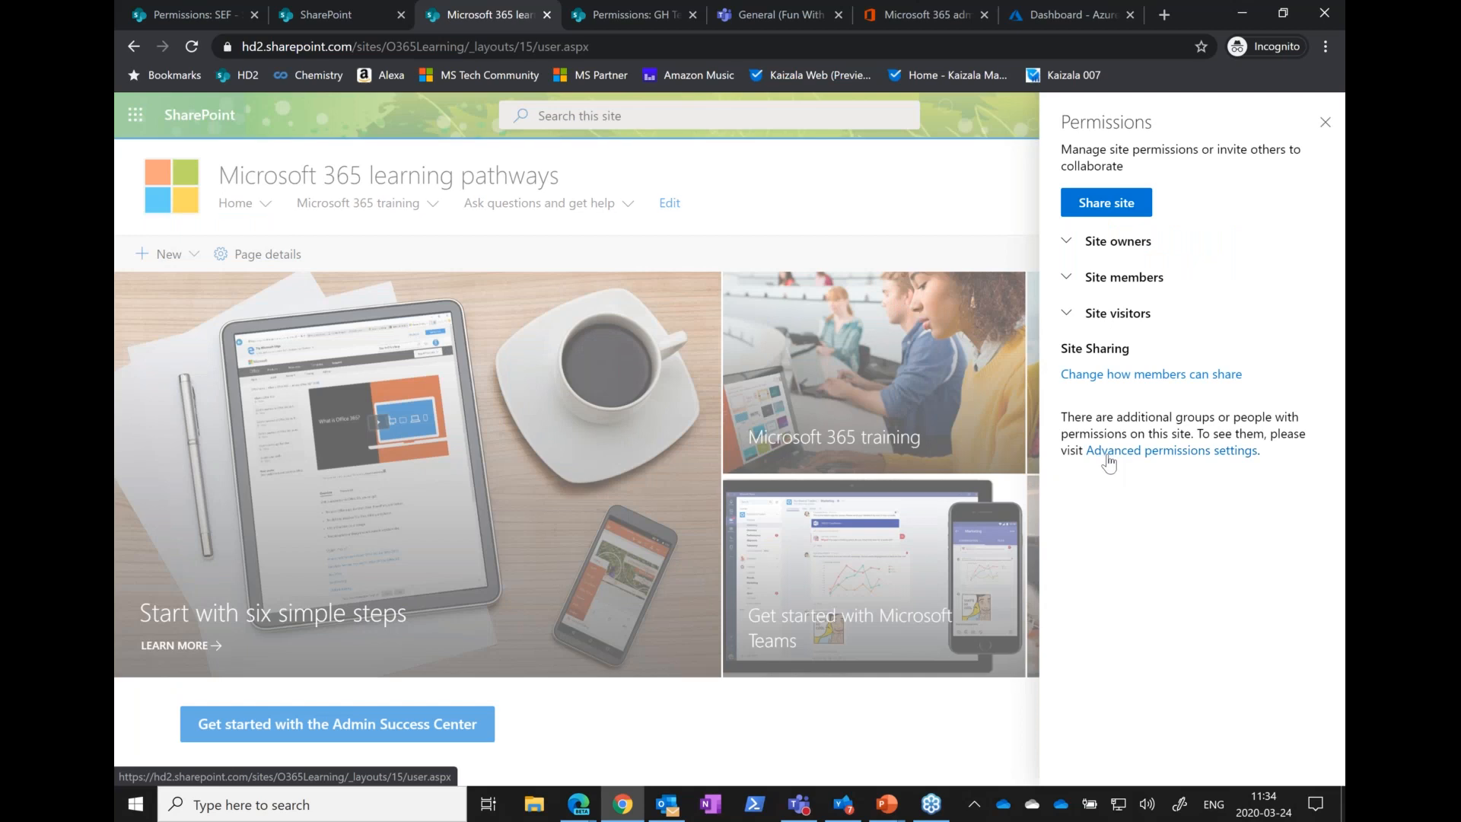
Open the advanced permissions settings and start an invitation to the Microsoft 365 learning pathways site, entering an external e-mail address
{"action": "left_click", "coordinate": [1113, 453]}
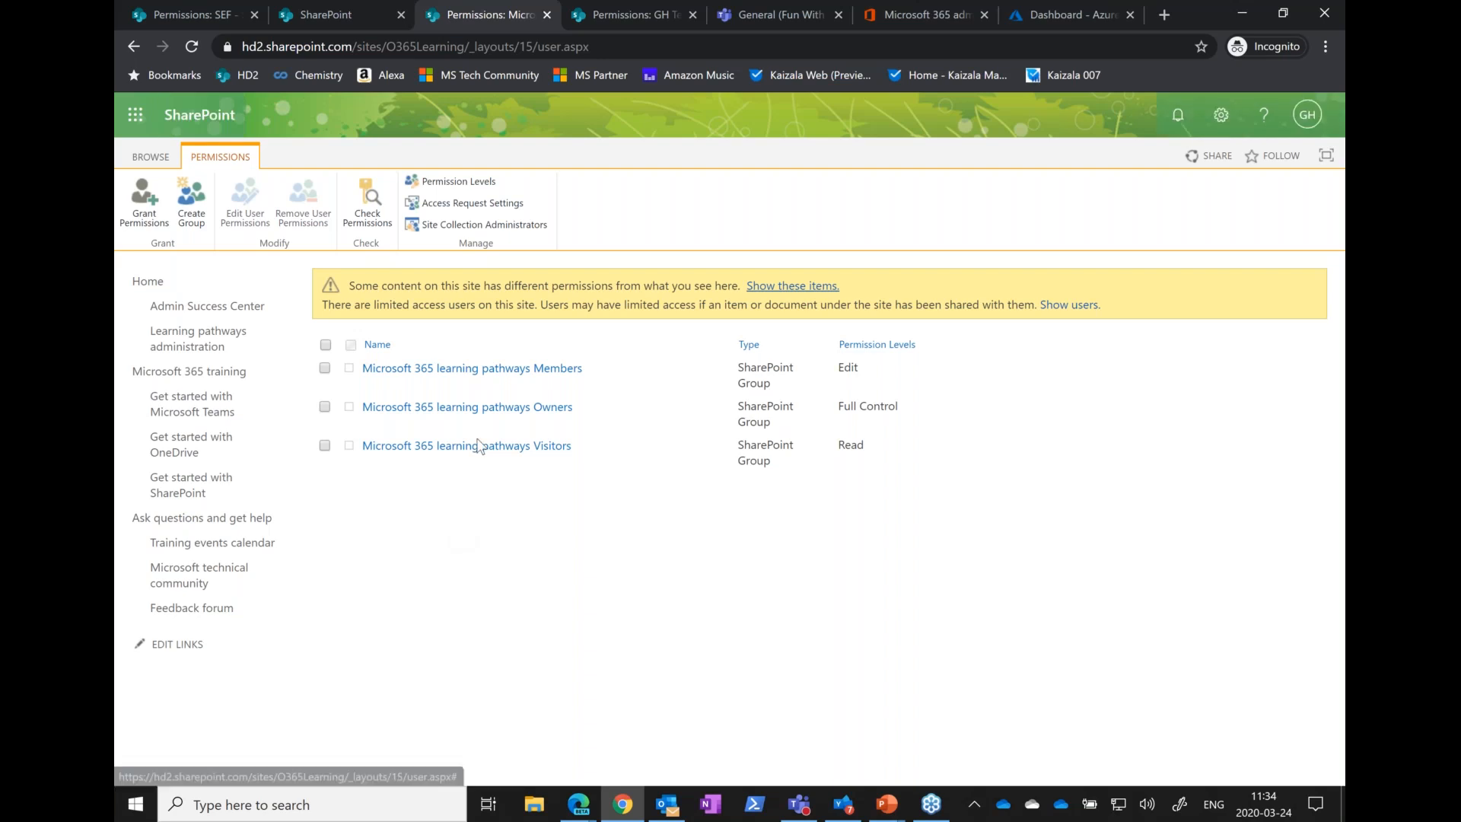
{"action": "left_click", "coordinate": [145, 211]}
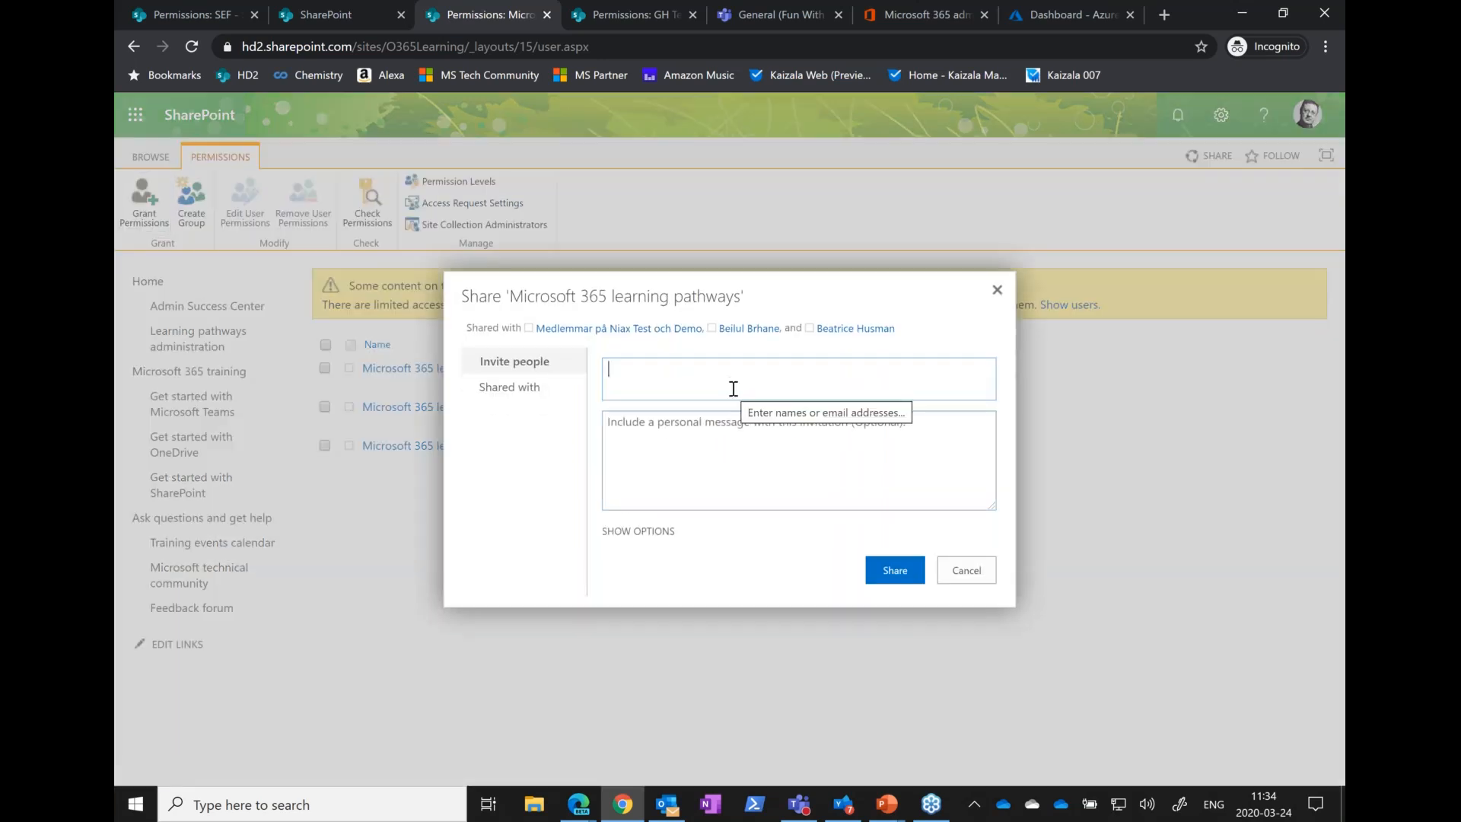
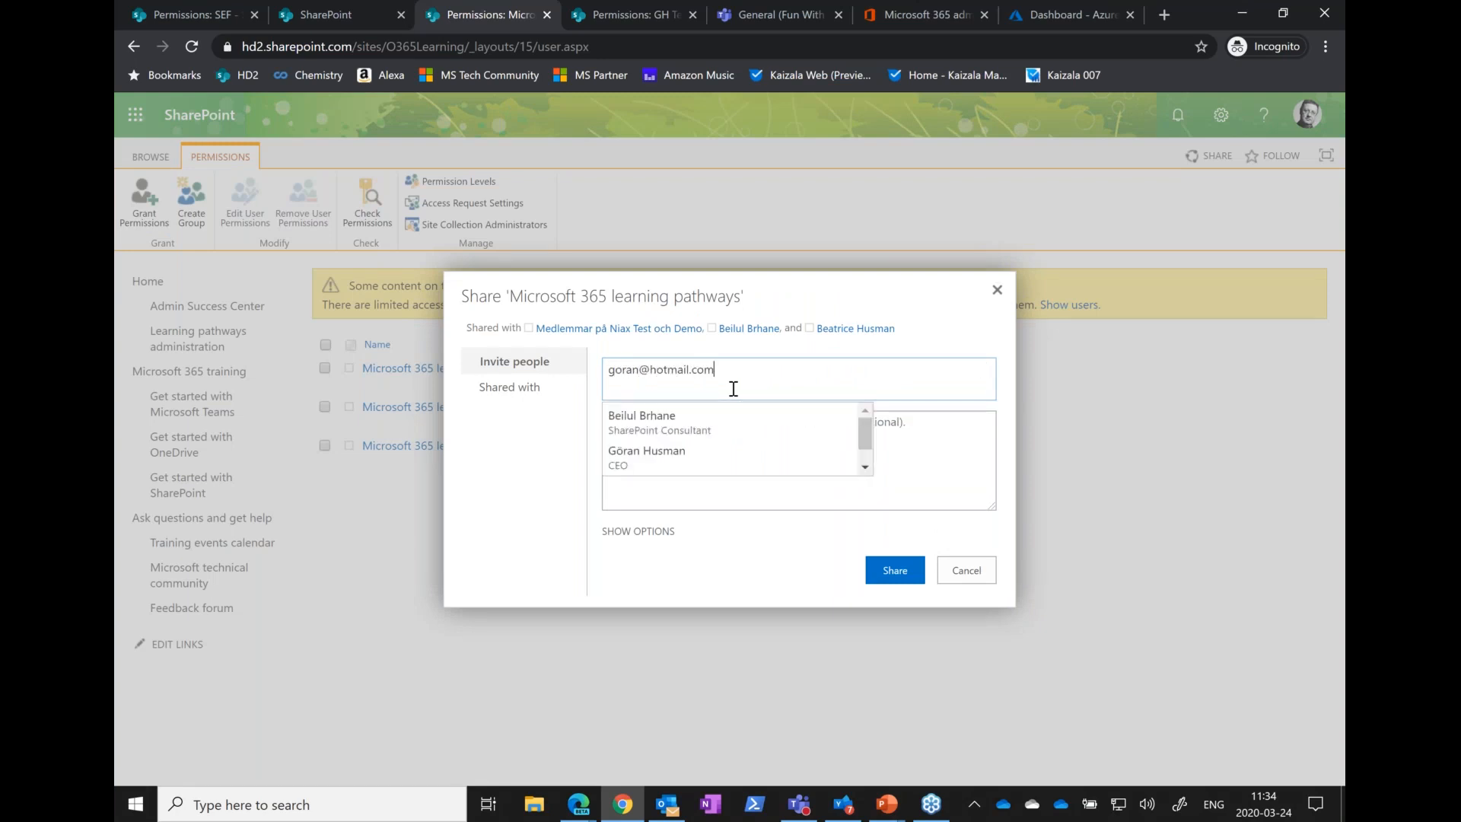
{"action": "key", "text": "Return"}
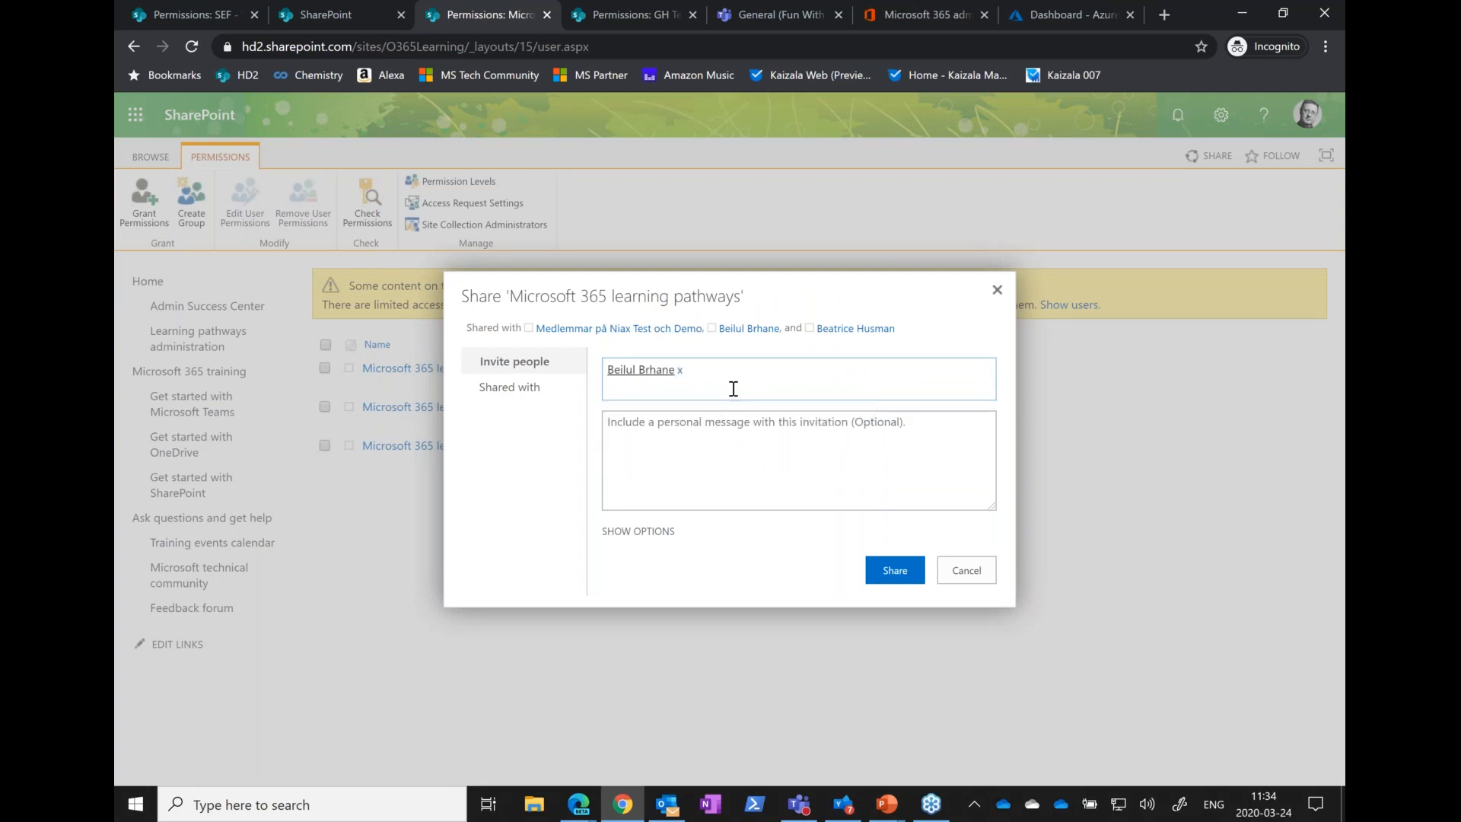
Replace the wrongly resolved colleague with the external e-mail address in the site invitation, and cancel the invitation
{"action": "left_click", "coordinate": [680, 371]}
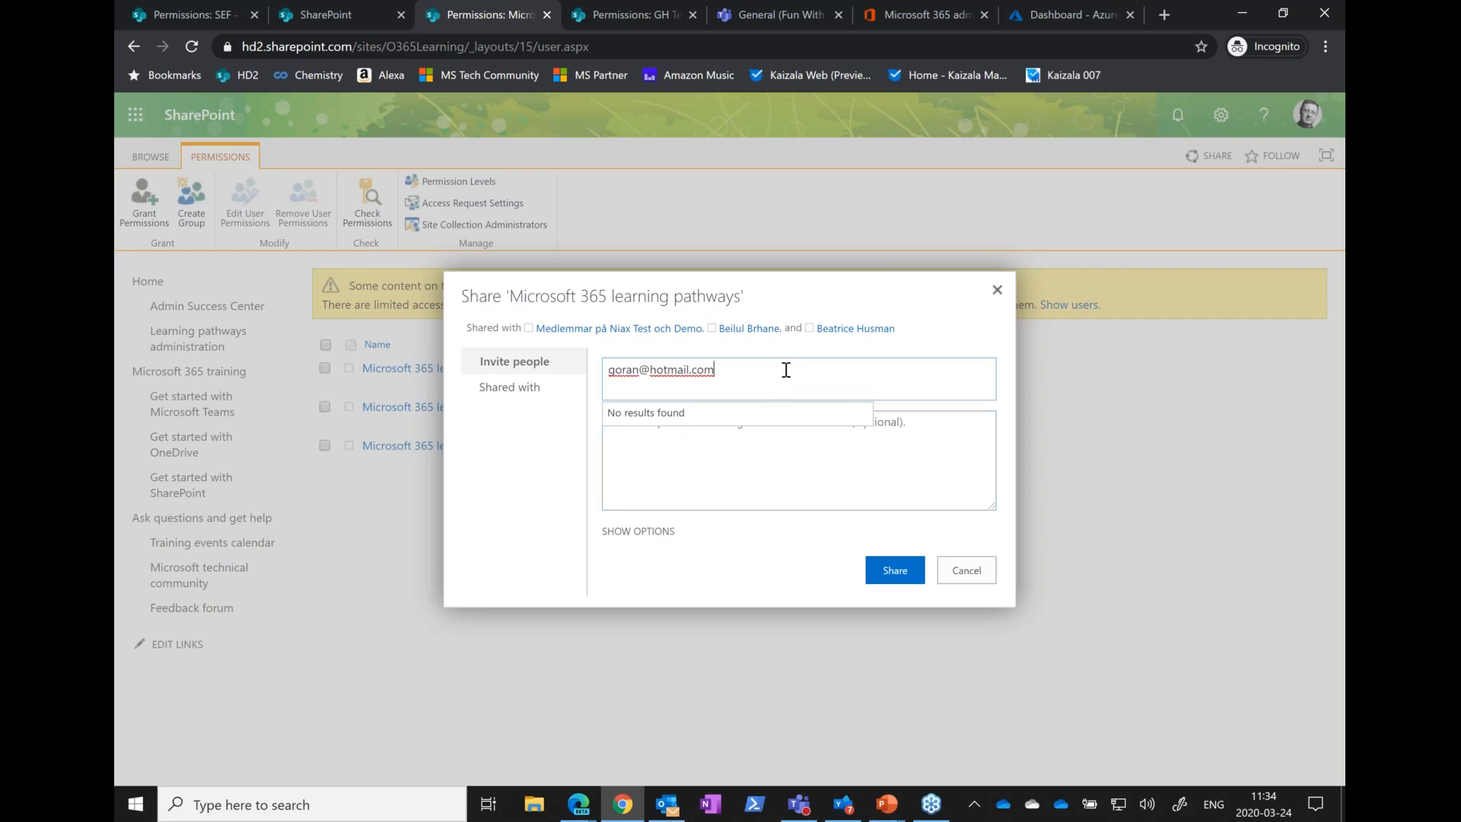
{"action": "left_click_drag", "start_coordinate": [655, 372], "coordinate": [724, 373]}
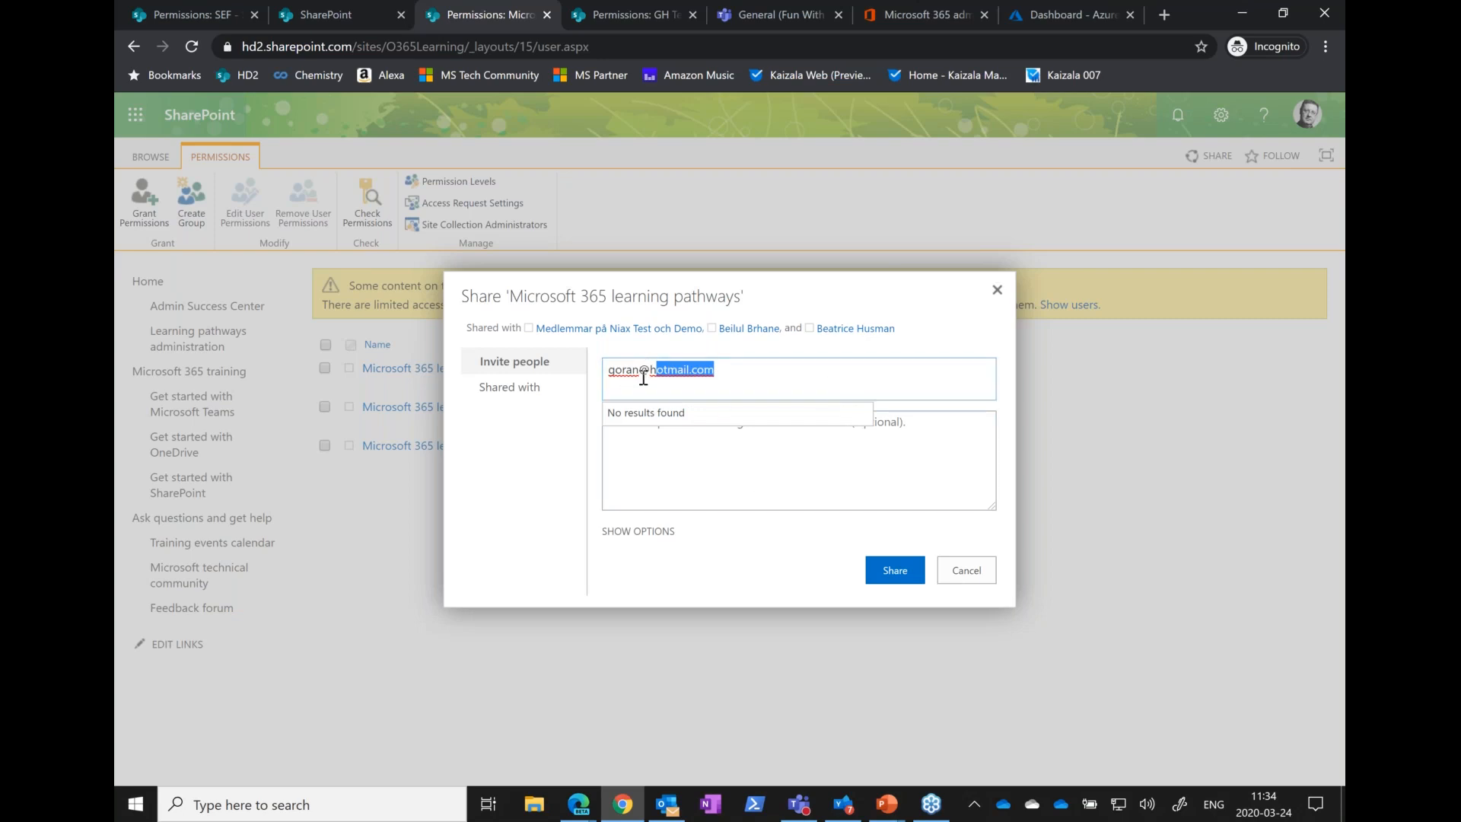
{"action": "left_click", "coordinate": [956, 576]}
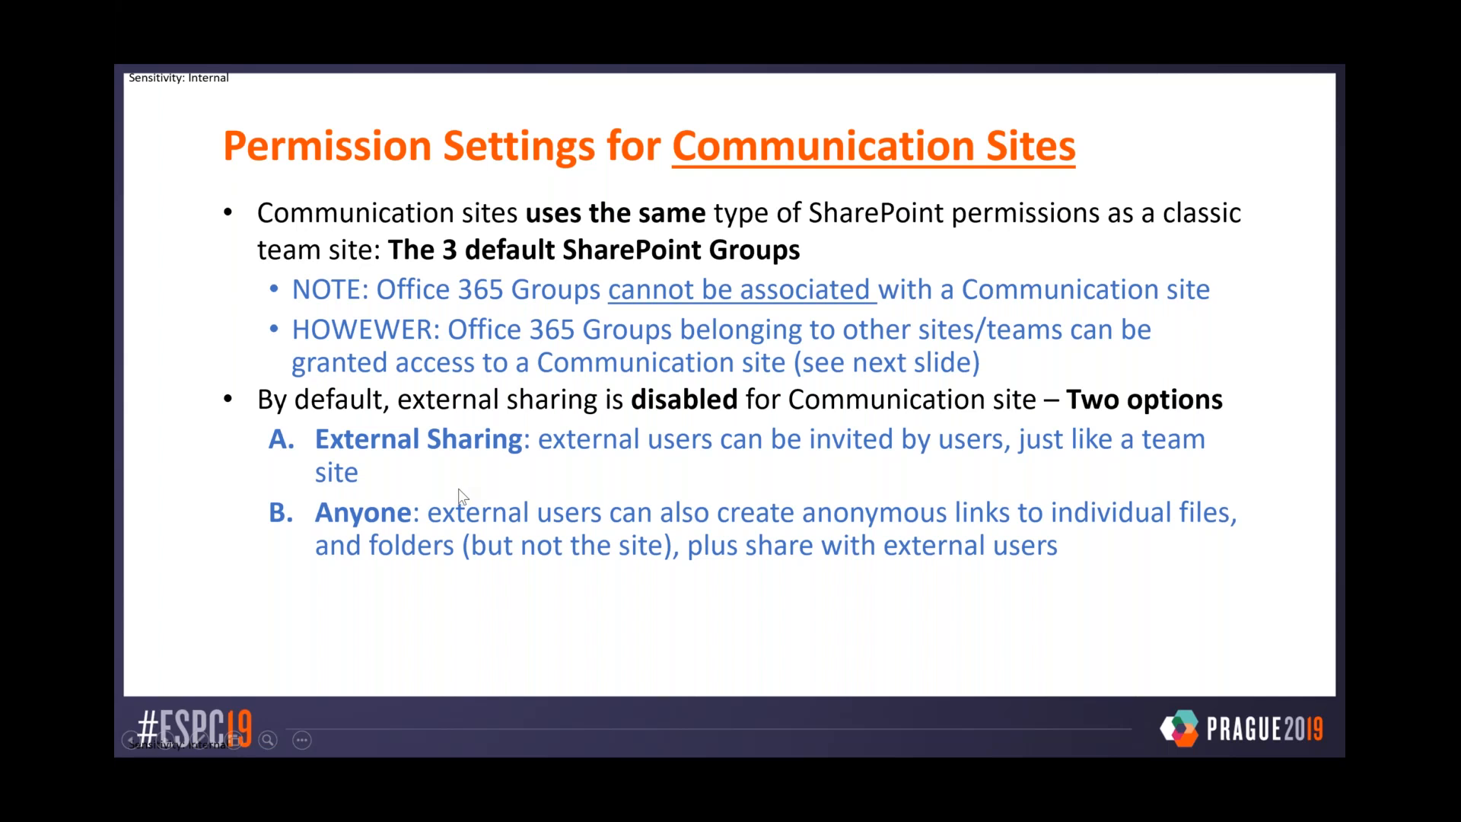
Switch from the slide show to Chrome and open the list of active sites in the SharePoint admin center
{"action": "key", "text": "alt+Tab"}
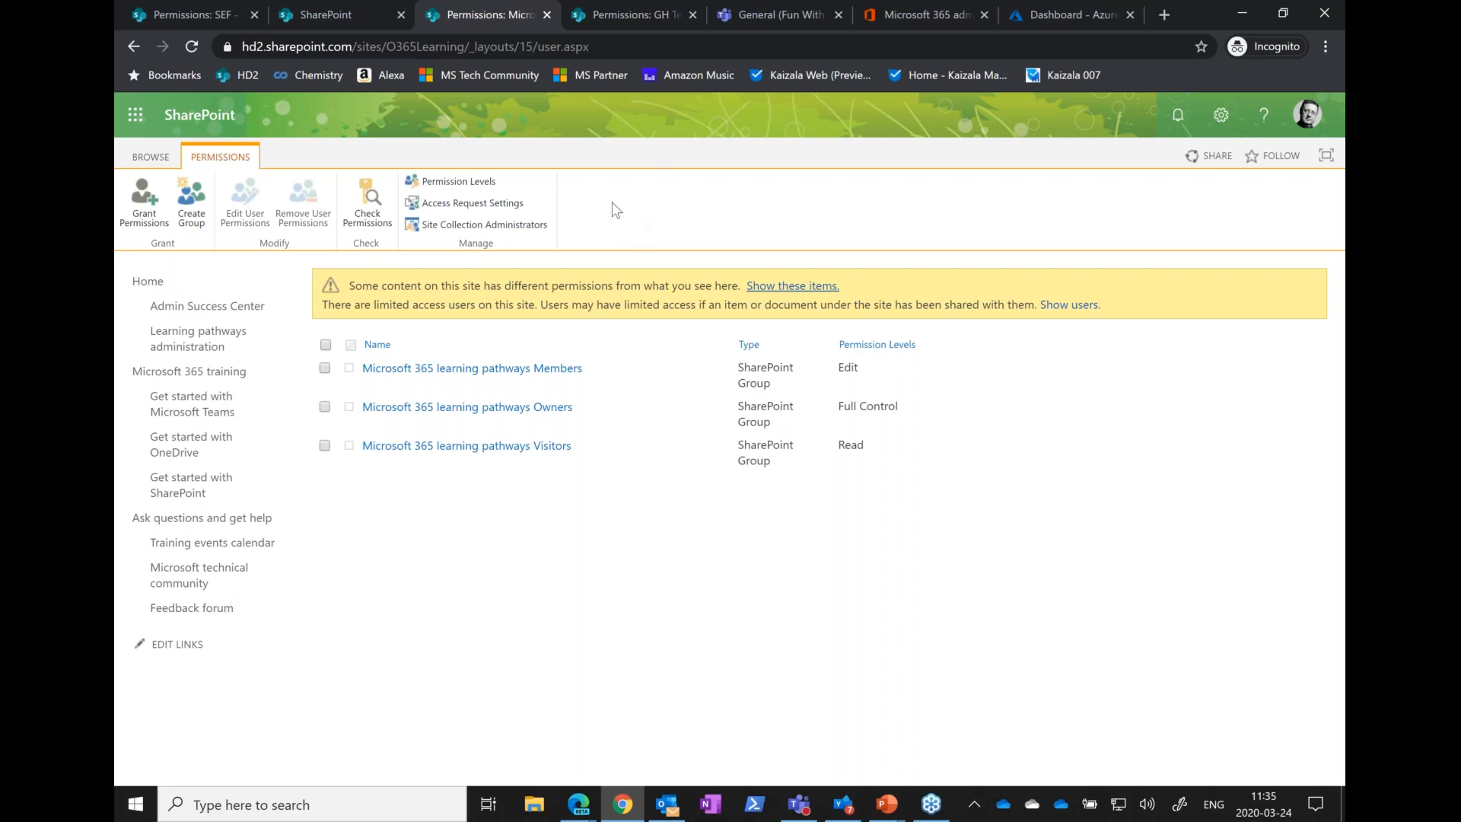
{"action": "left_click", "coordinate": [902, 13]}
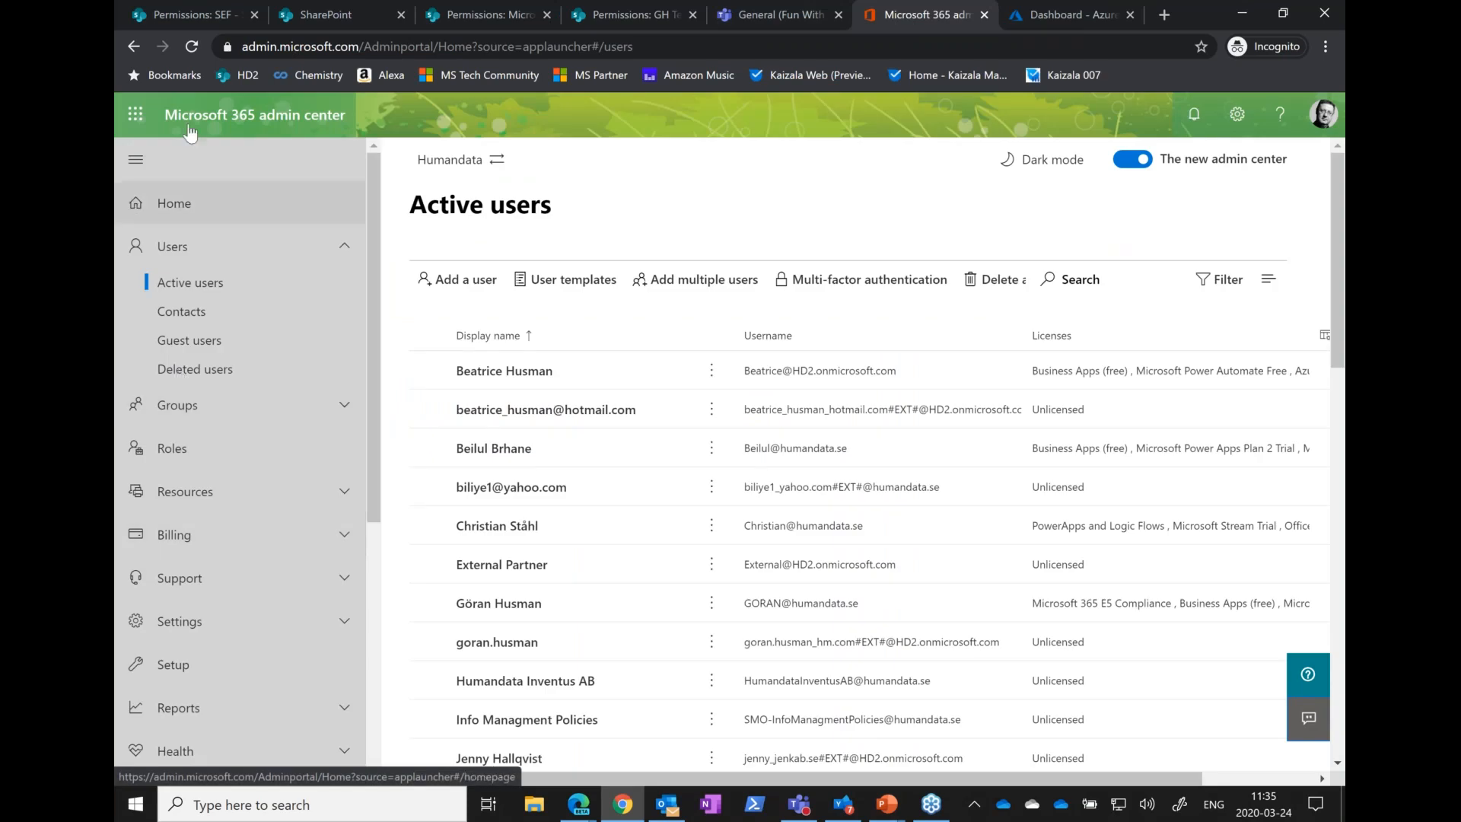
{"action": "scroll", "coordinate": [215, 623], "scroll_direction": "down", "scroll_amount": 5}
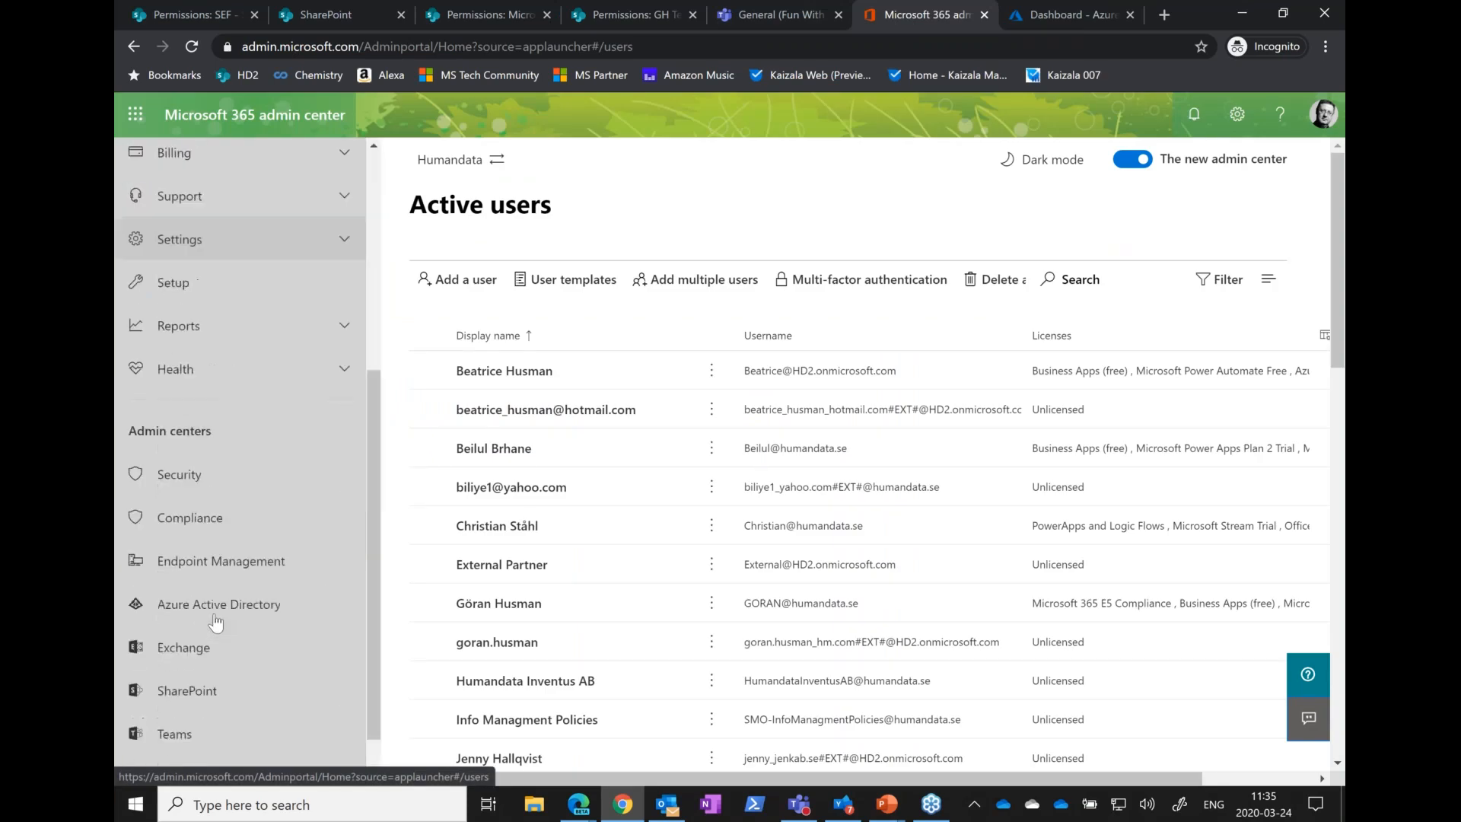
{"action": "left_click", "coordinate": [187, 643]}
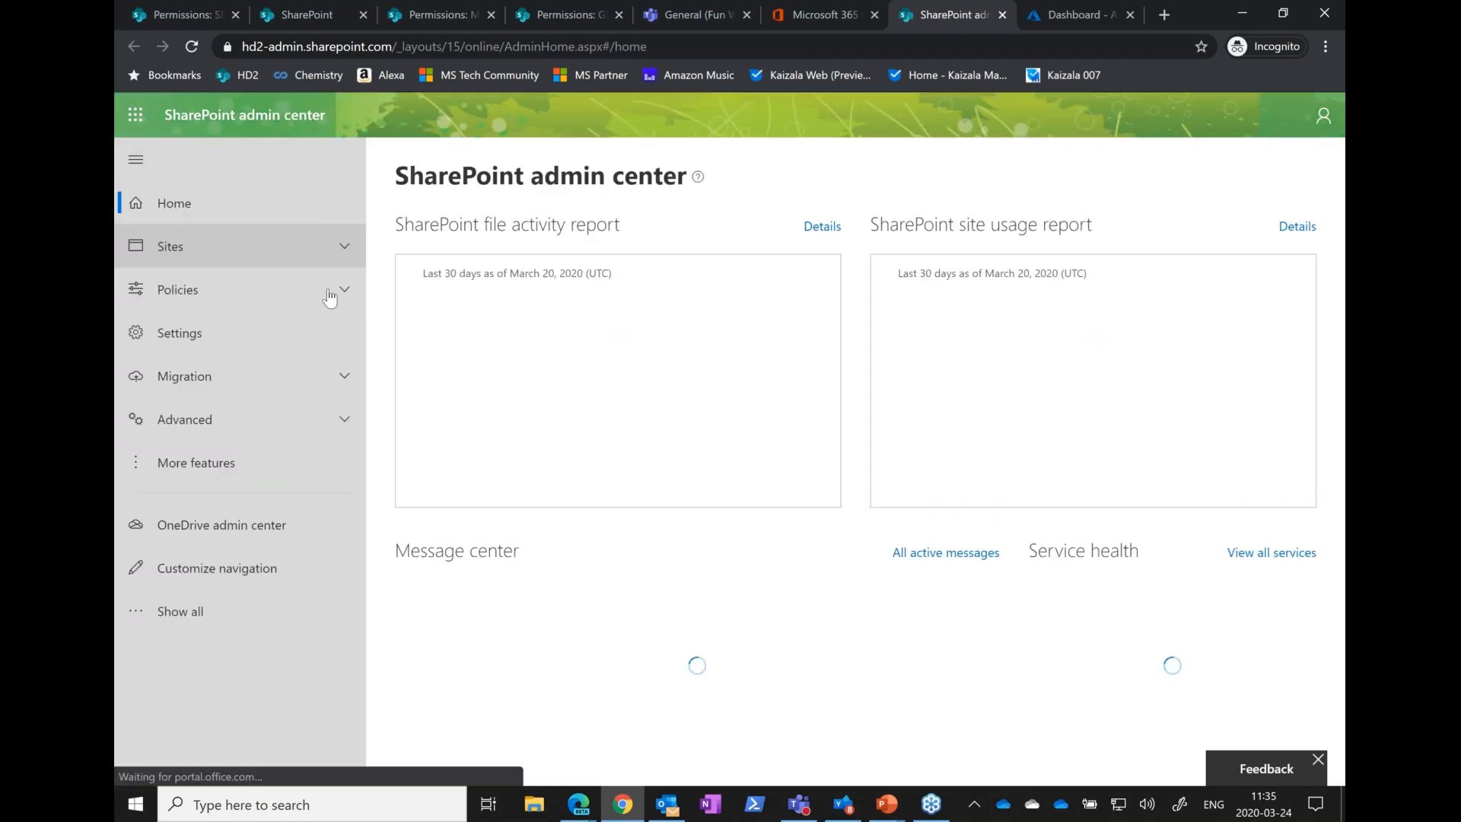
{"action": "left_click", "coordinate": [339, 247]}
{"action": "left_click", "coordinate": [220, 287]}
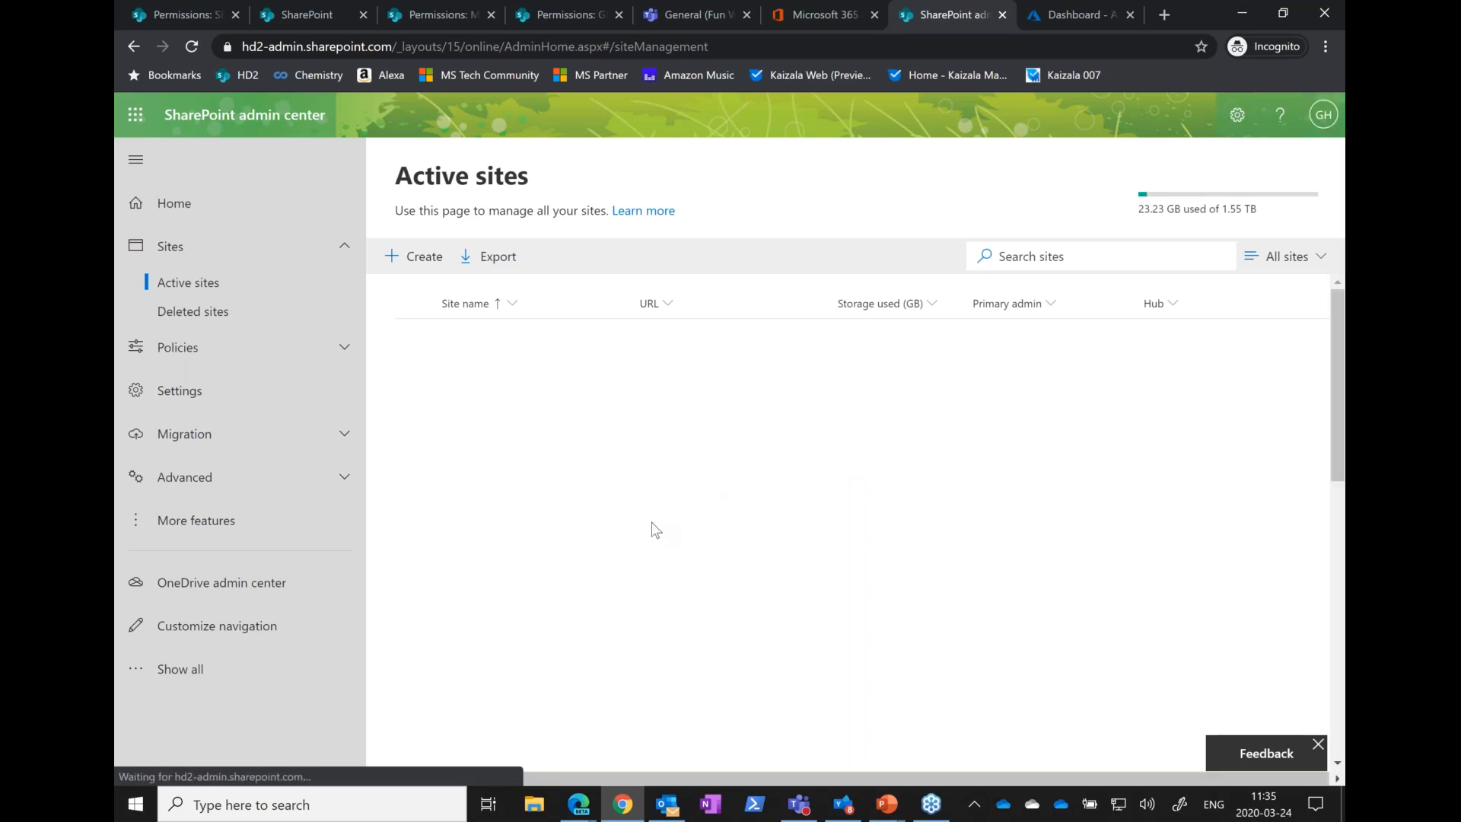
Look through the active sites and open the home page of the Microsoft 365 learning pathways site
{"action": "scroll", "coordinate": [622, 584], "scroll_direction": "down", "scroll_amount": 5}
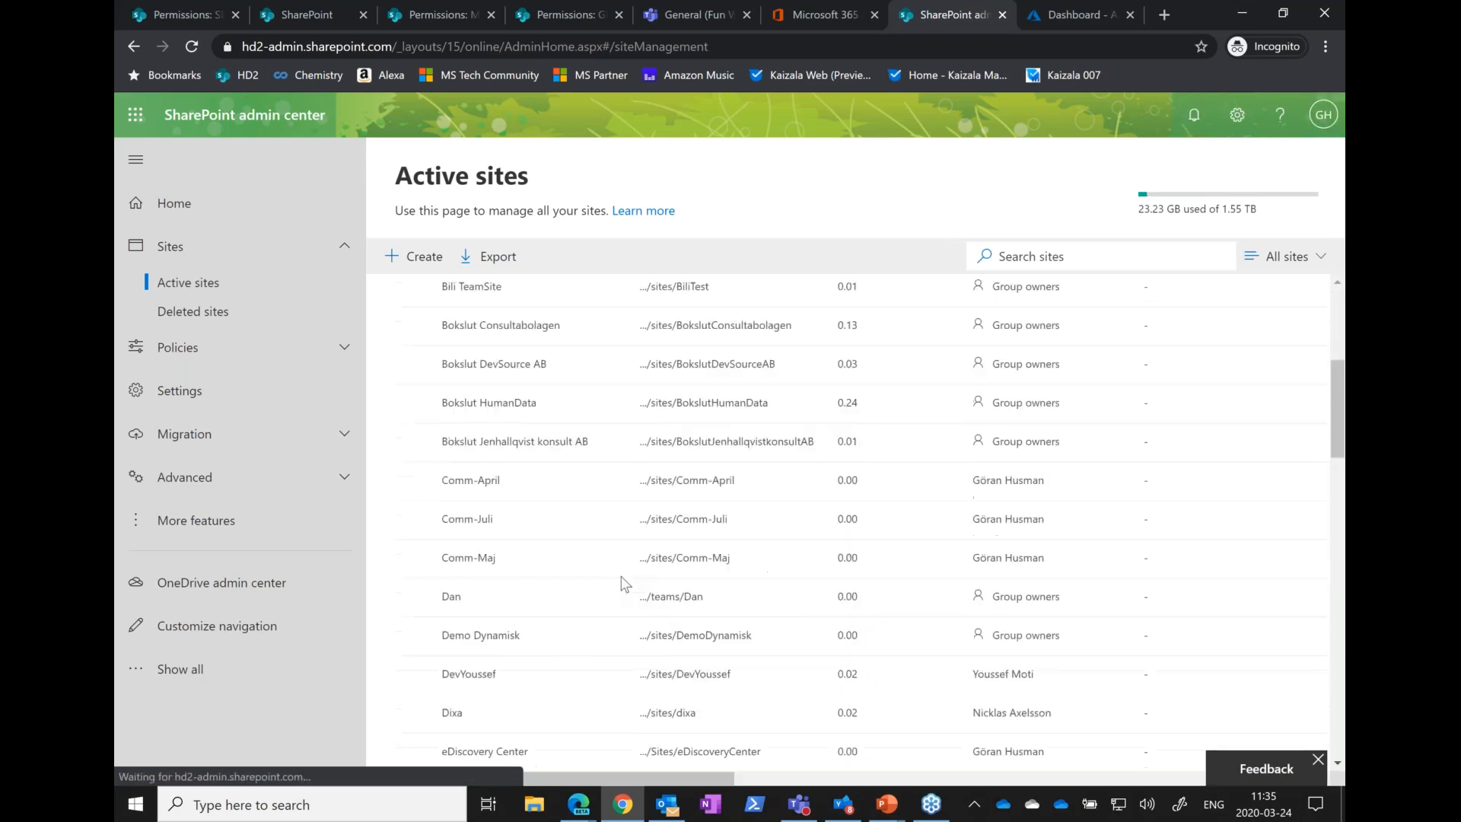
{"action": "scroll", "coordinate": [622, 584], "scroll_direction": "down", "scroll_amount": 4}
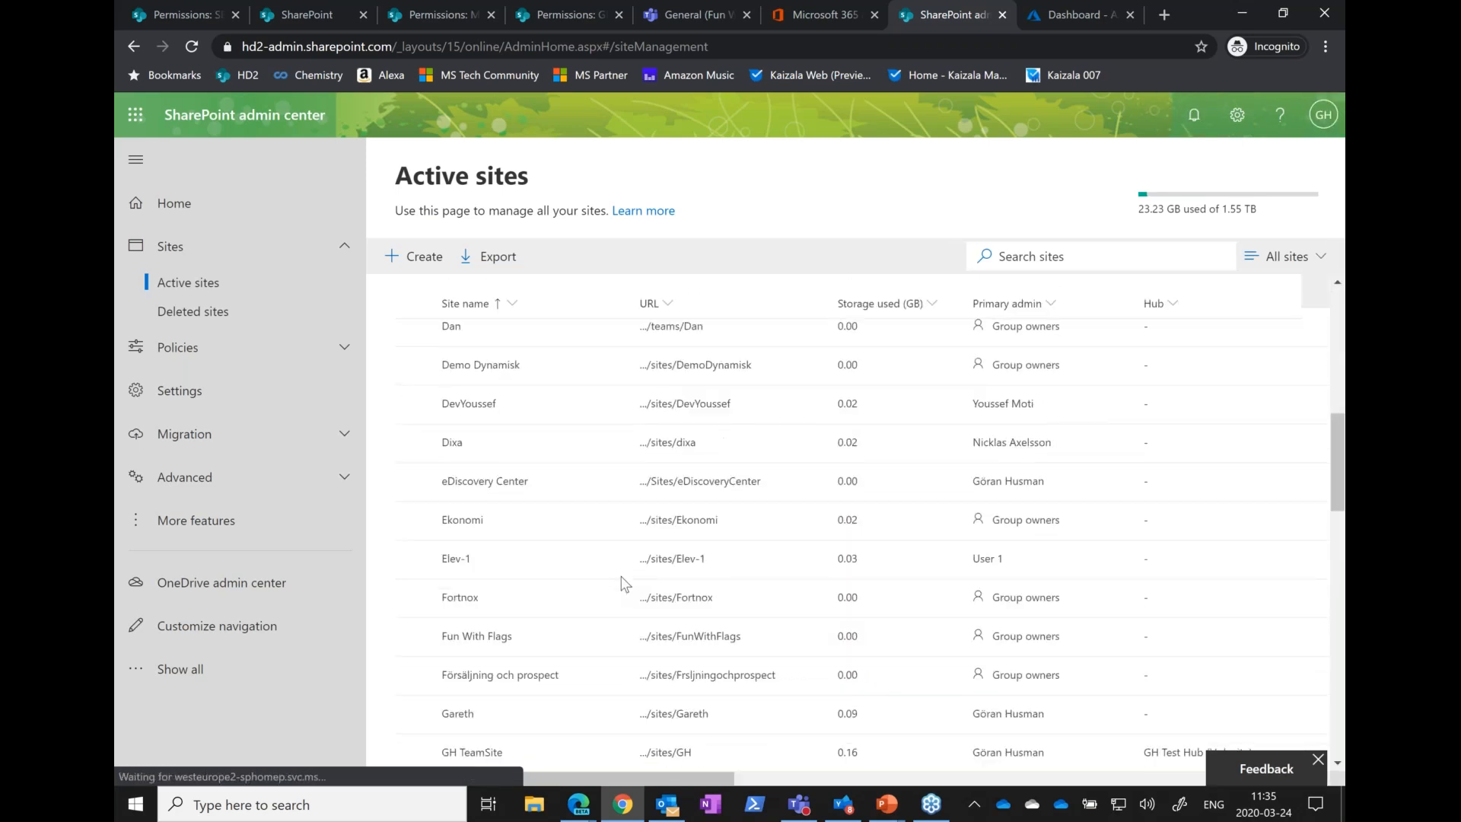
{"action": "scroll", "coordinate": [621, 583], "scroll_direction": "up", "scroll_amount": 10}
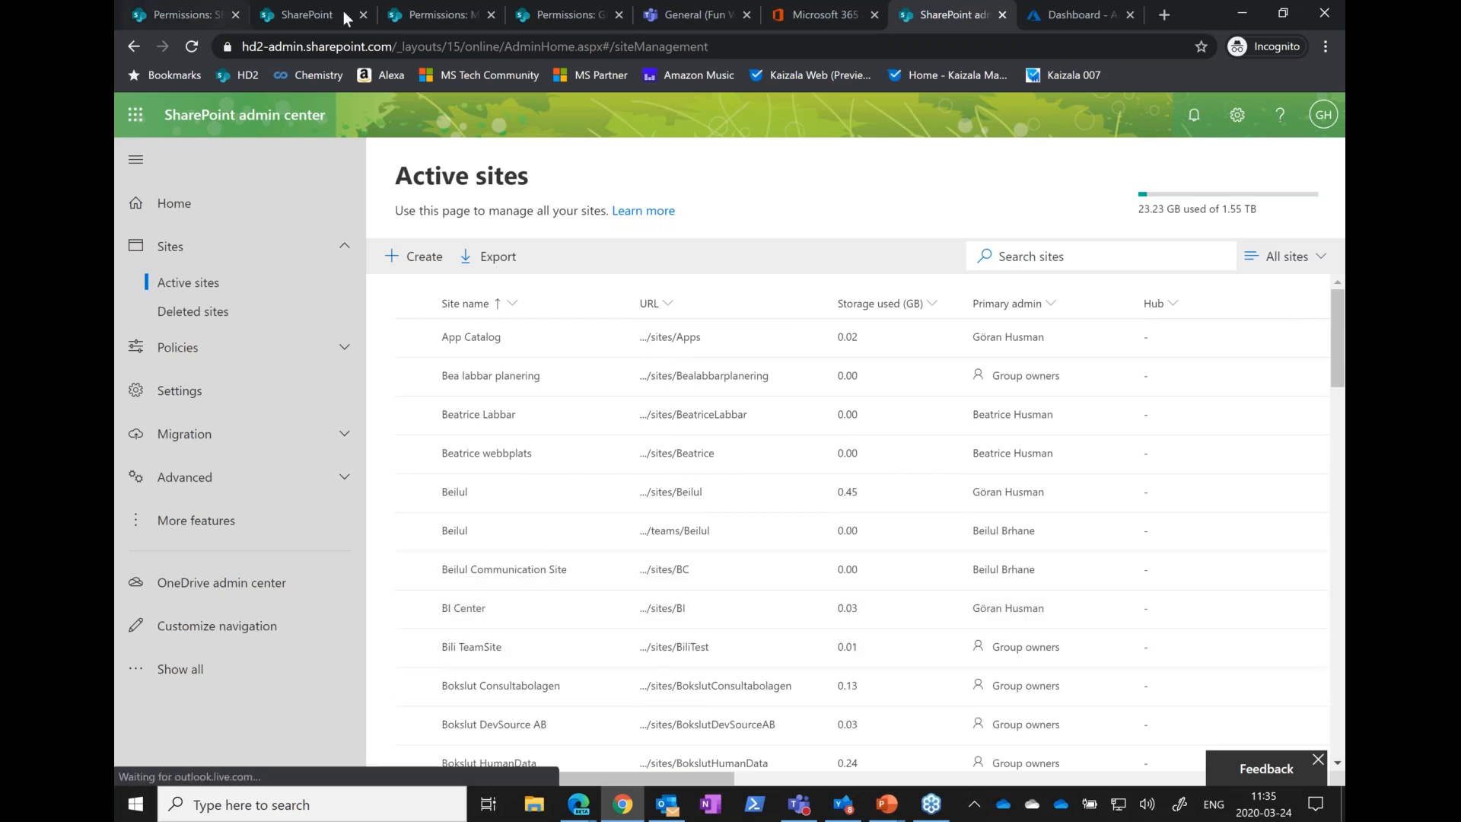
{"action": "left_click", "coordinate": [449, 17]}
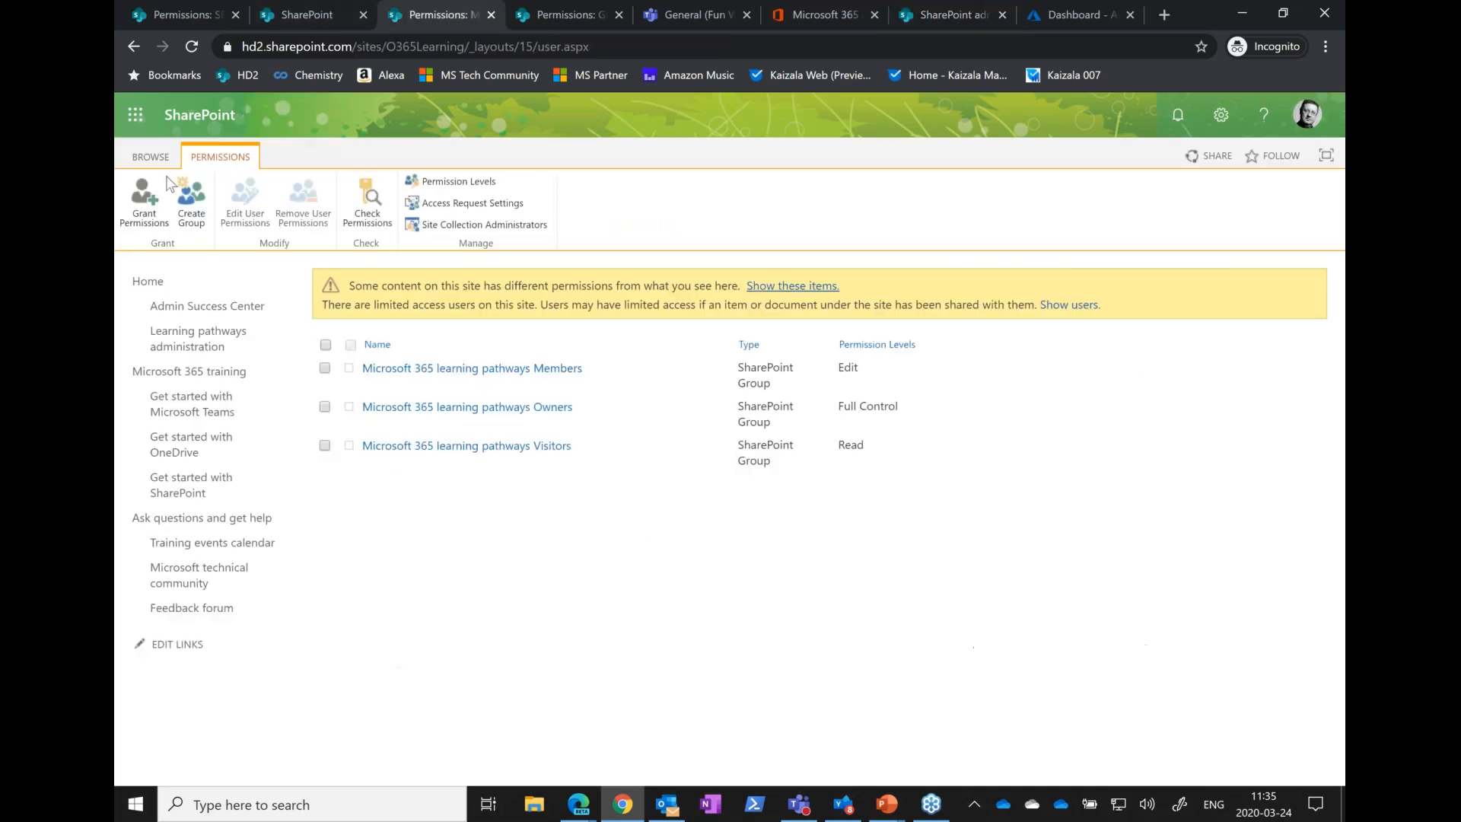
{"action": "left_click", "coordinate": [144, 286]}
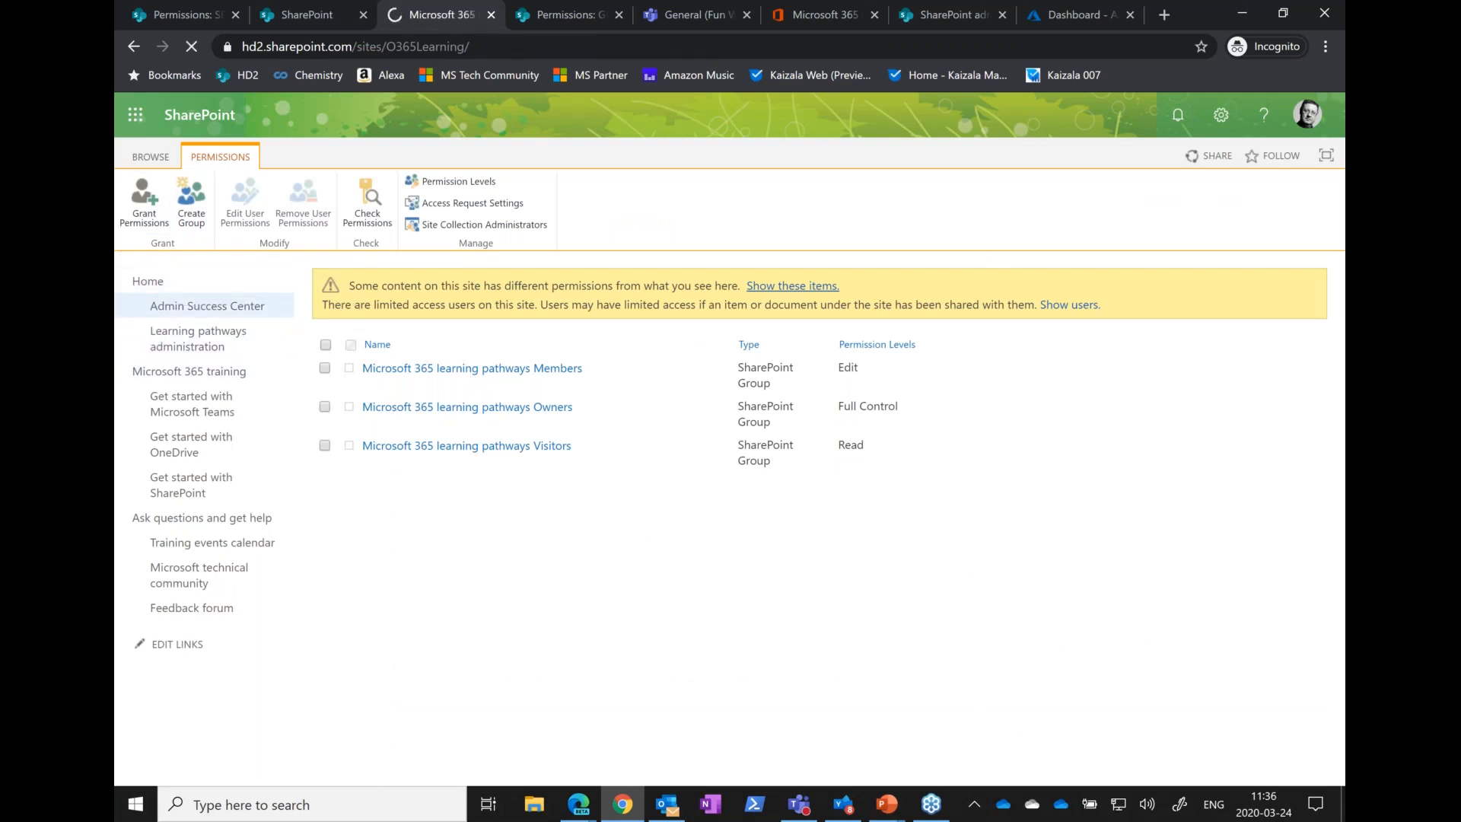
Find Microsoft 365 learning pathways among the active sites, examine its external sharing settings, and close them without saving
{"action": "left_click", "coordinate": [948, 14]}
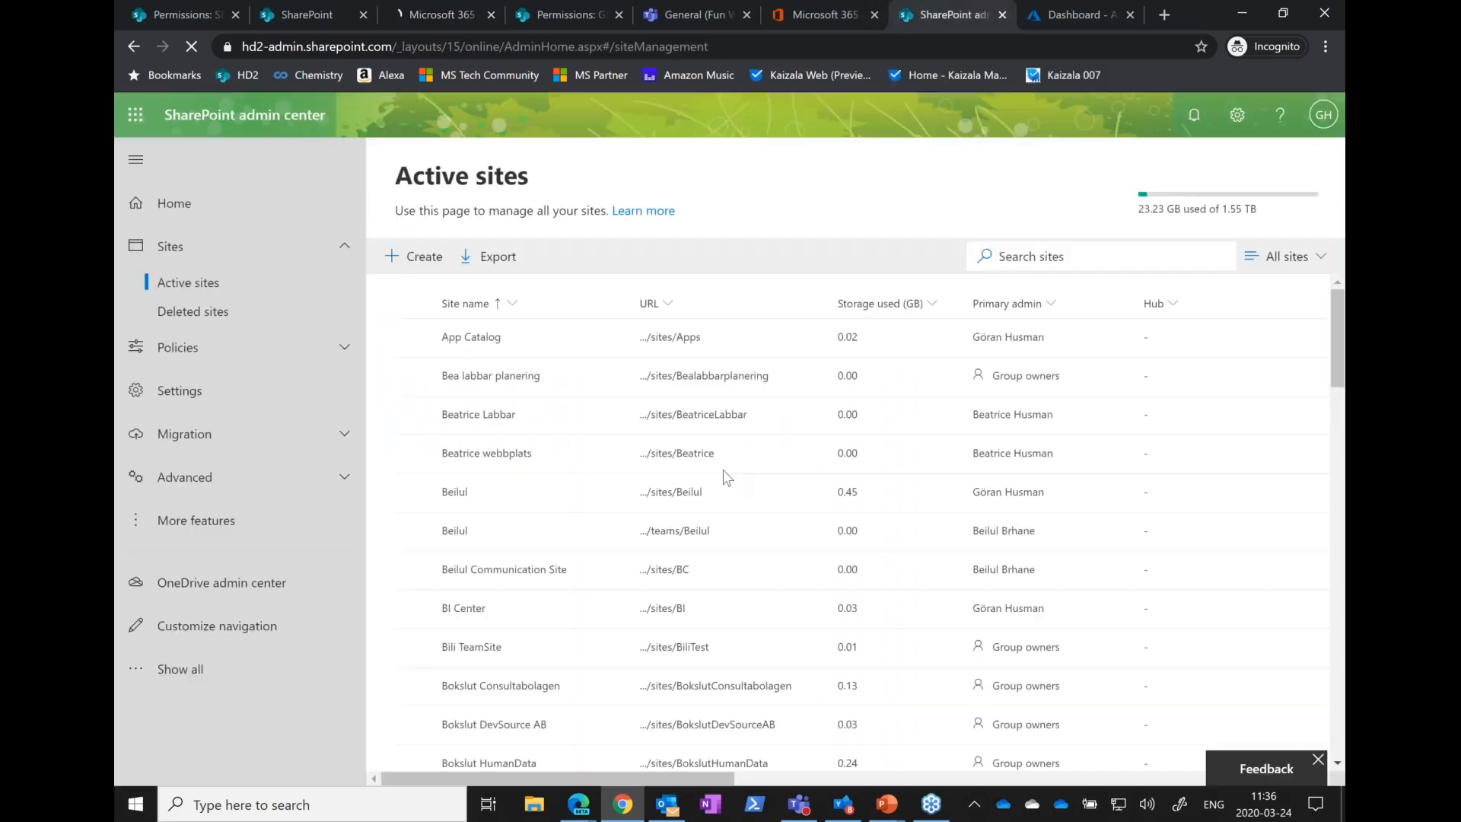
{"action": "scroll", "coordinate": [722, 476], "scroll_direction": "down", "scroll_amount": 10}
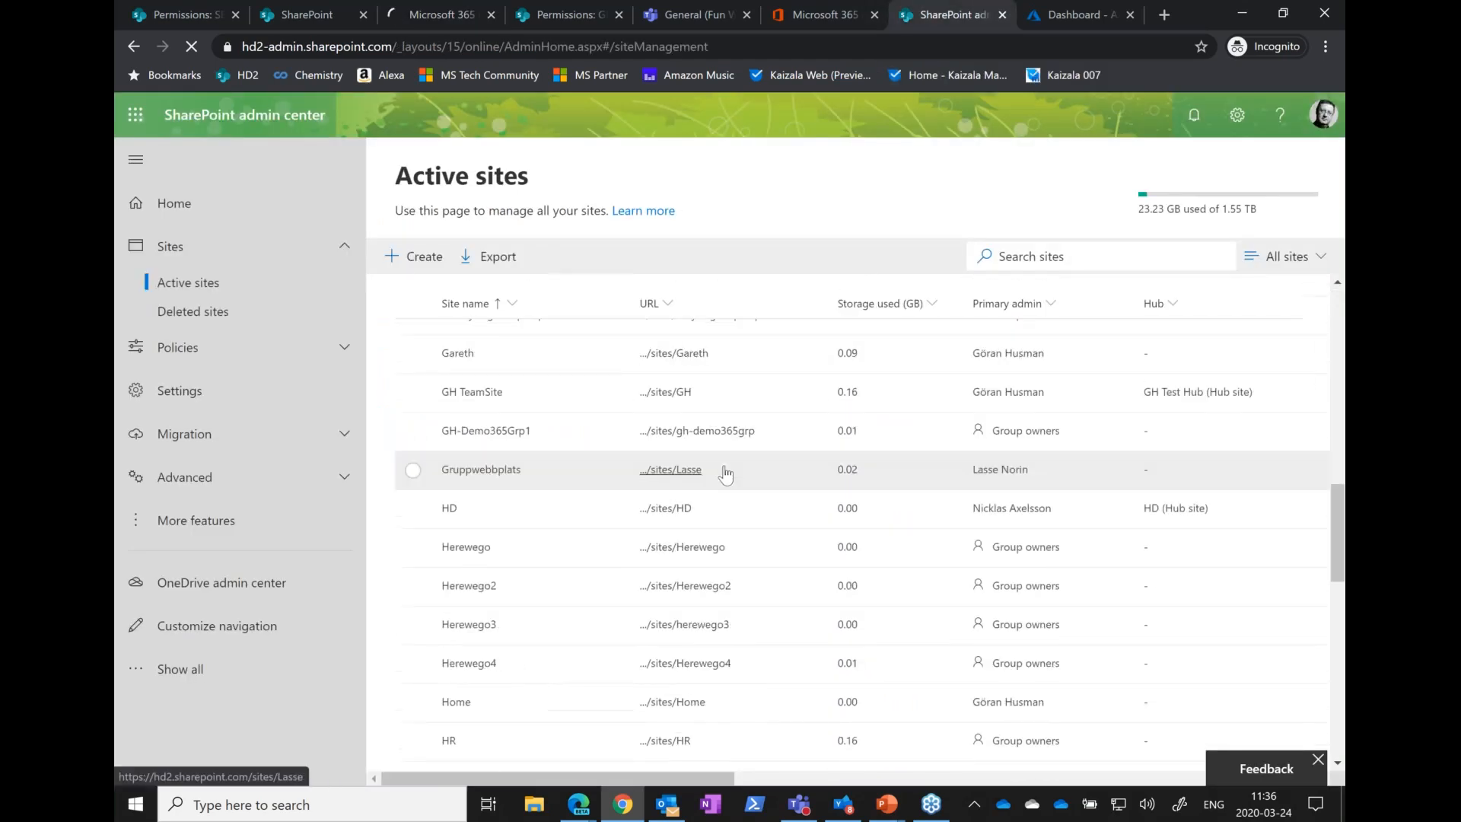
{"action": "scroll", "coordinate": [724, 474], "scroll_direction": "down", "scroll_amount": 8}
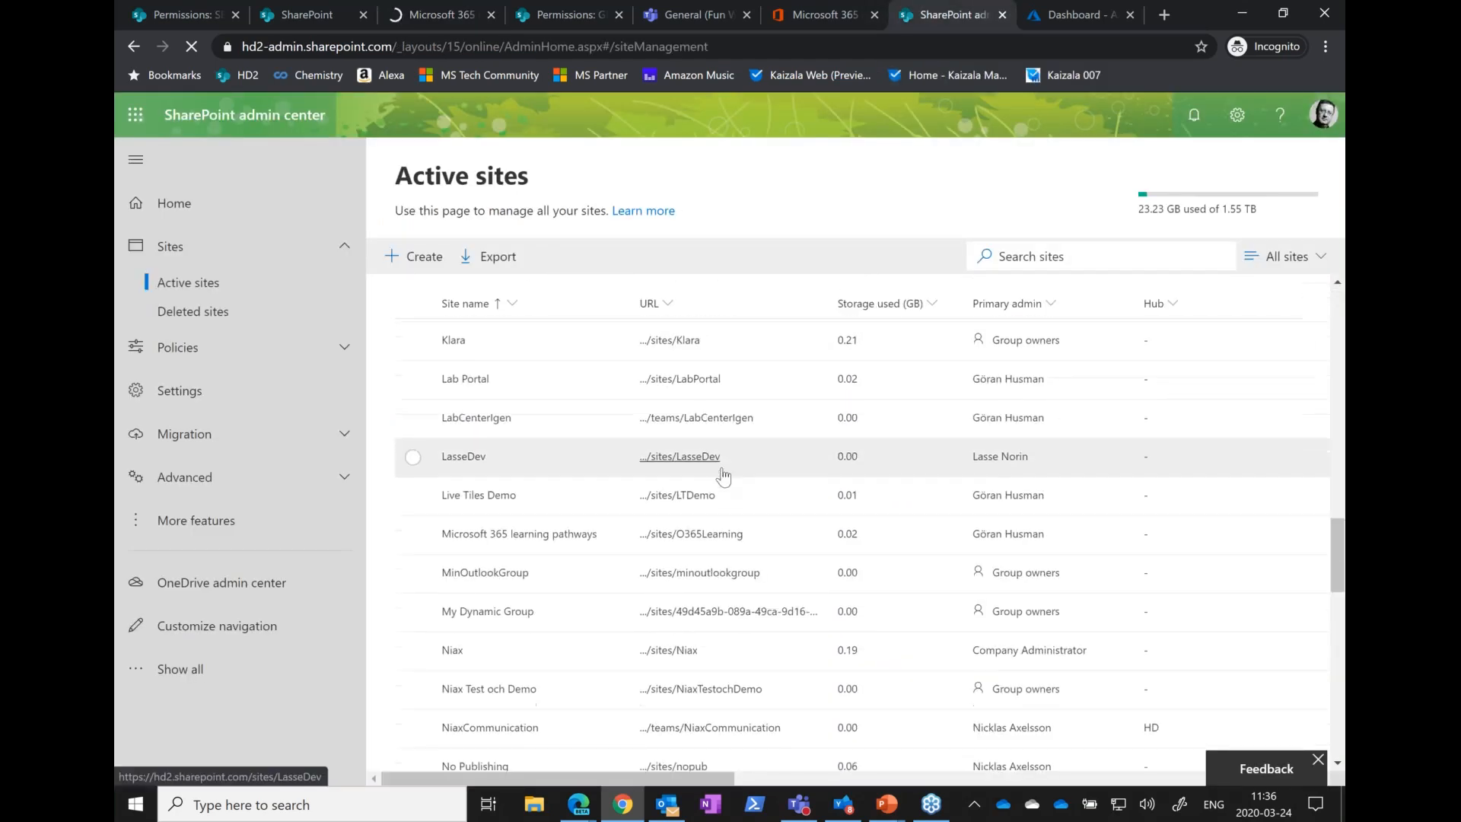
{"action": "scroll", "coordinate": [723, 476], "scroll_direction": "down", "scroll_amount": 1}
{"action": "scroll", "coordinate": [723, 476], "scroll_direction": "up", "scroll_amount": 1}
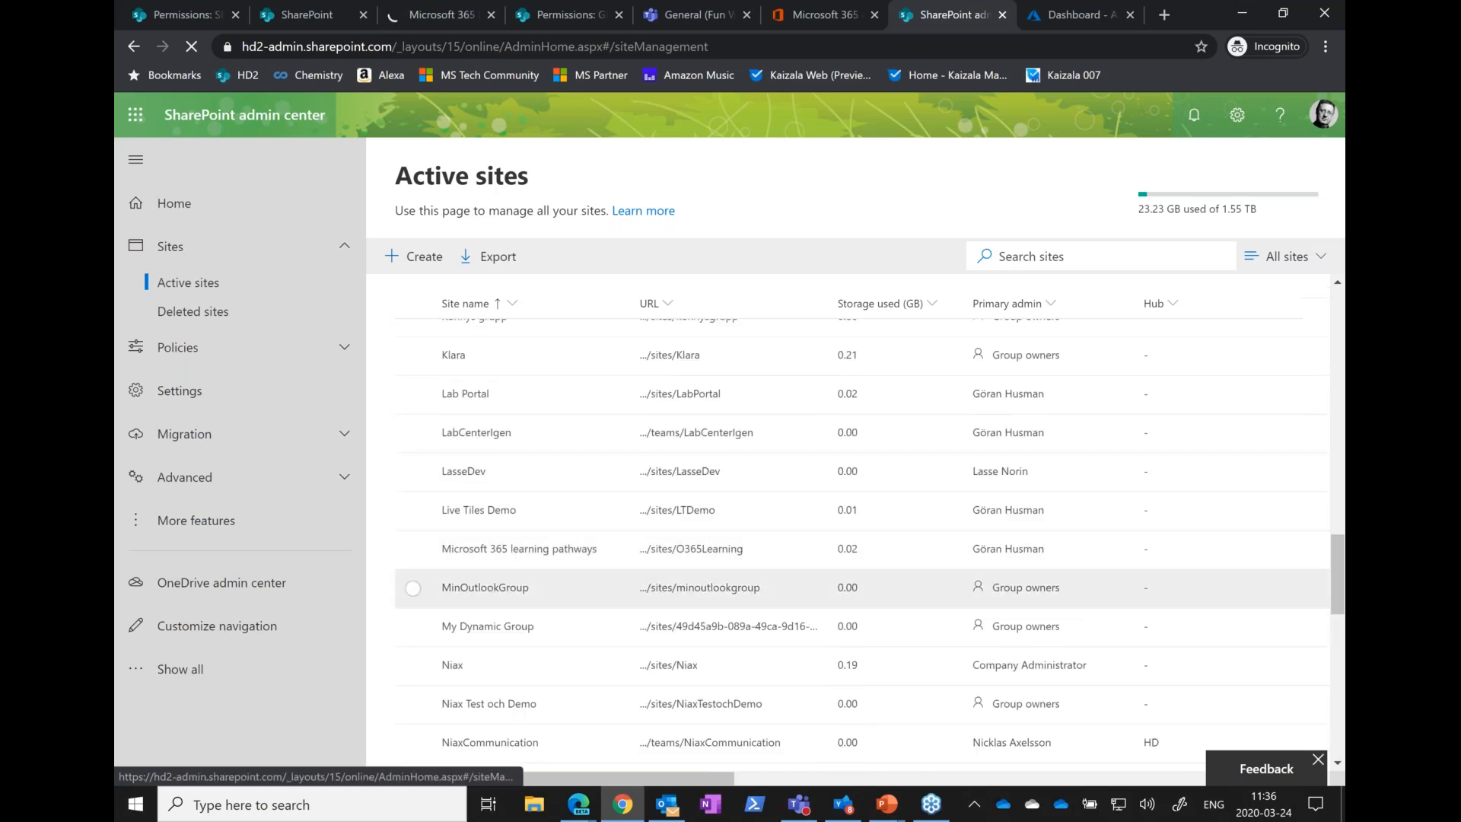
{"action": "left_click", "coordinate": [412, 549]}
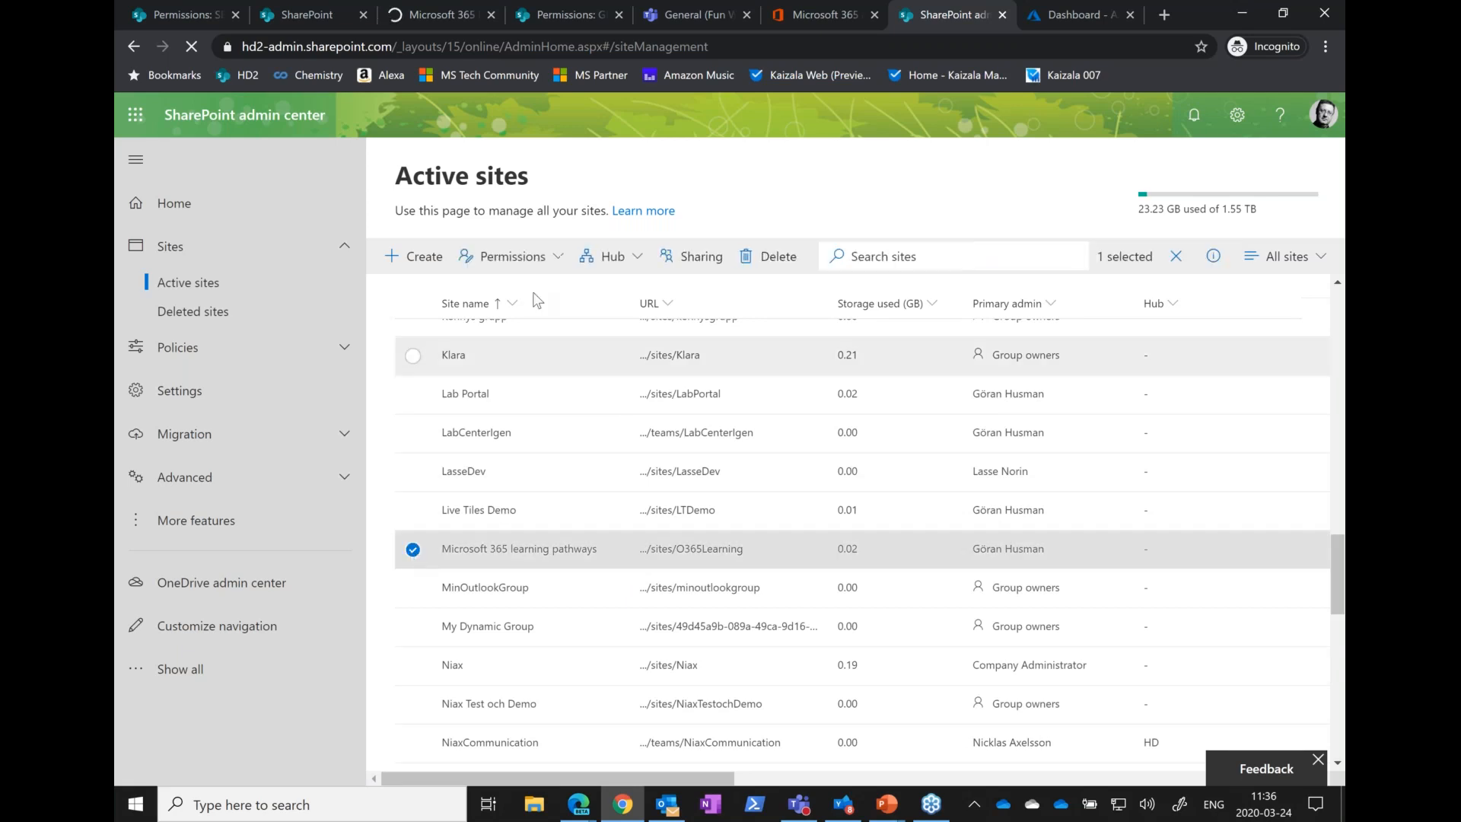
{"action": "left_click", "coordinate": [690, 259]}
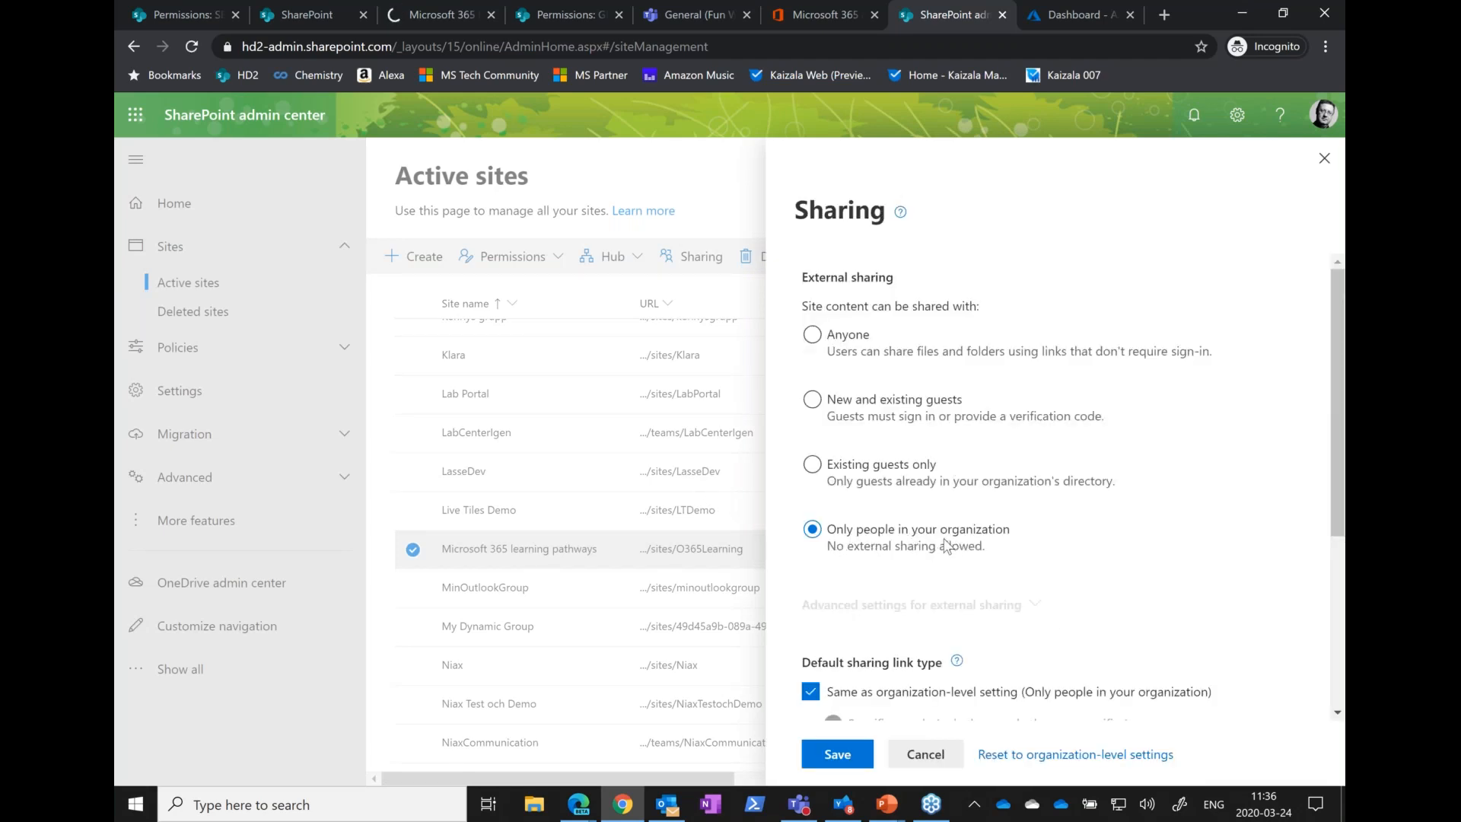
{"action": "left_click", "coordinate": [917, 756]}
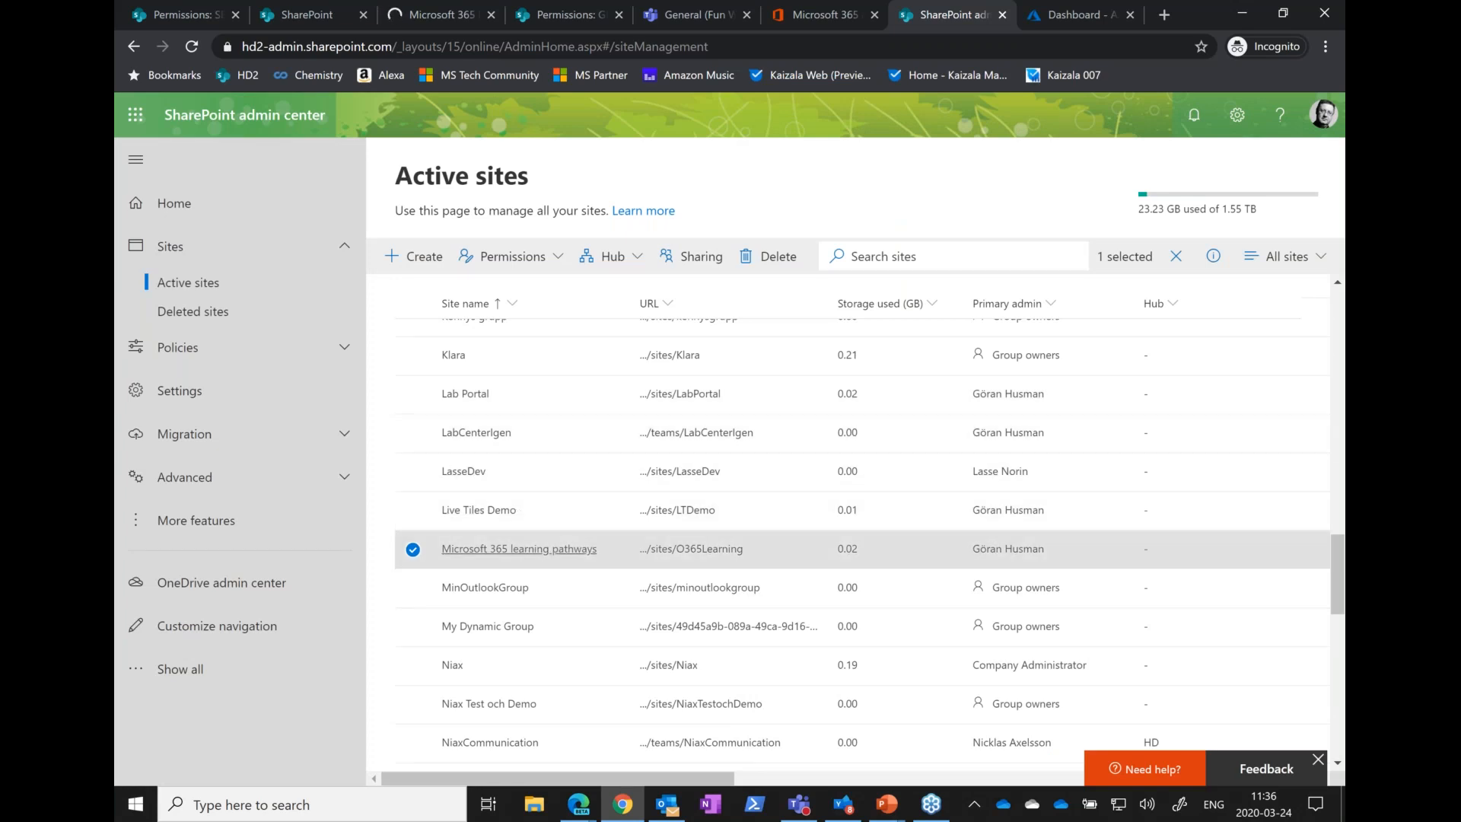
Examine the external sharing options of the group-connected Klara site and switch to the PowerPoint slide on SharePoint Groups vs Office 365 Groups
{"action": "left_click", "coordinate": [412, 549]}
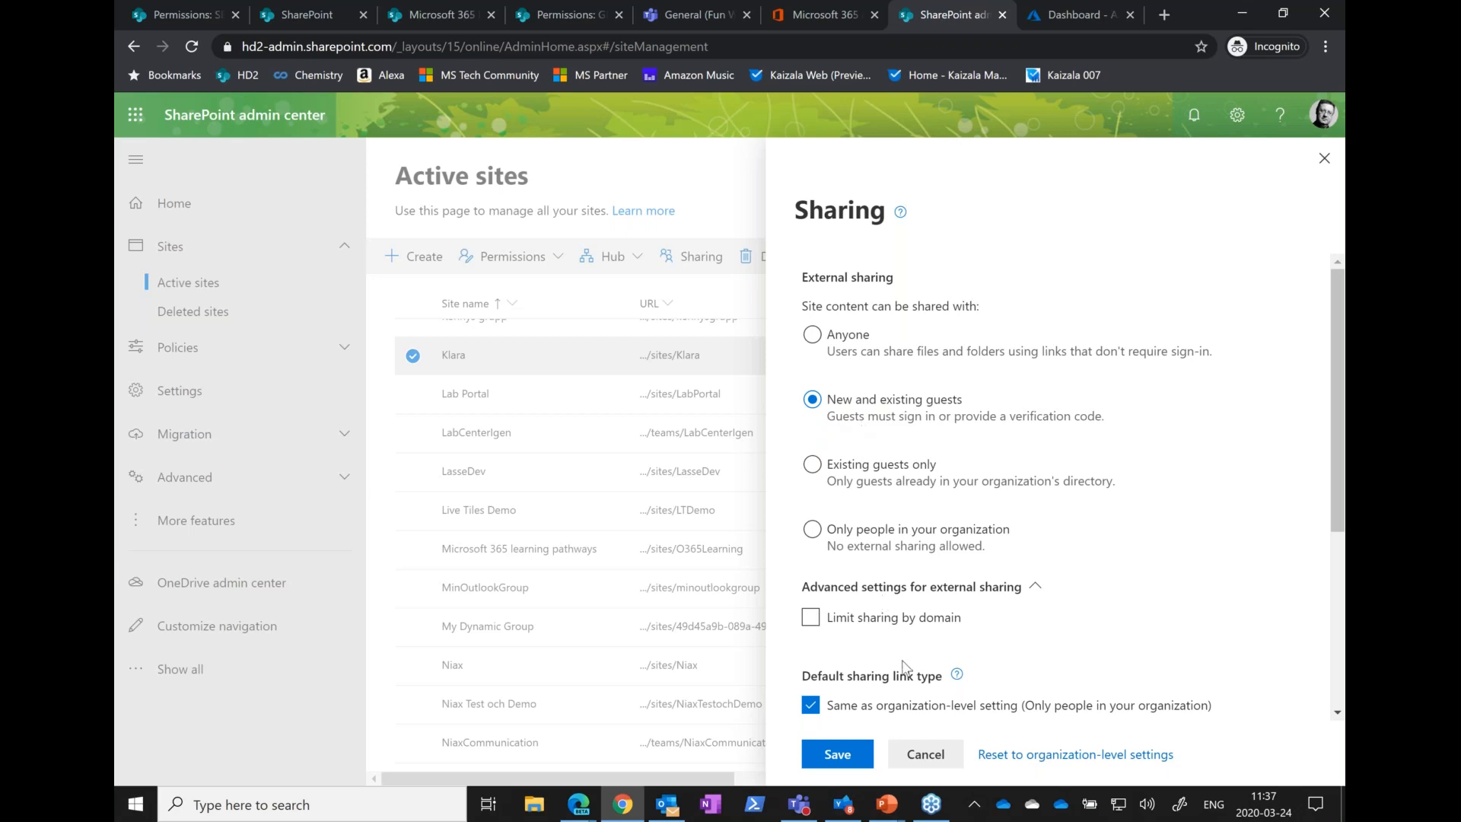
{"action": "left_click", "coordinate": [933, 761]}
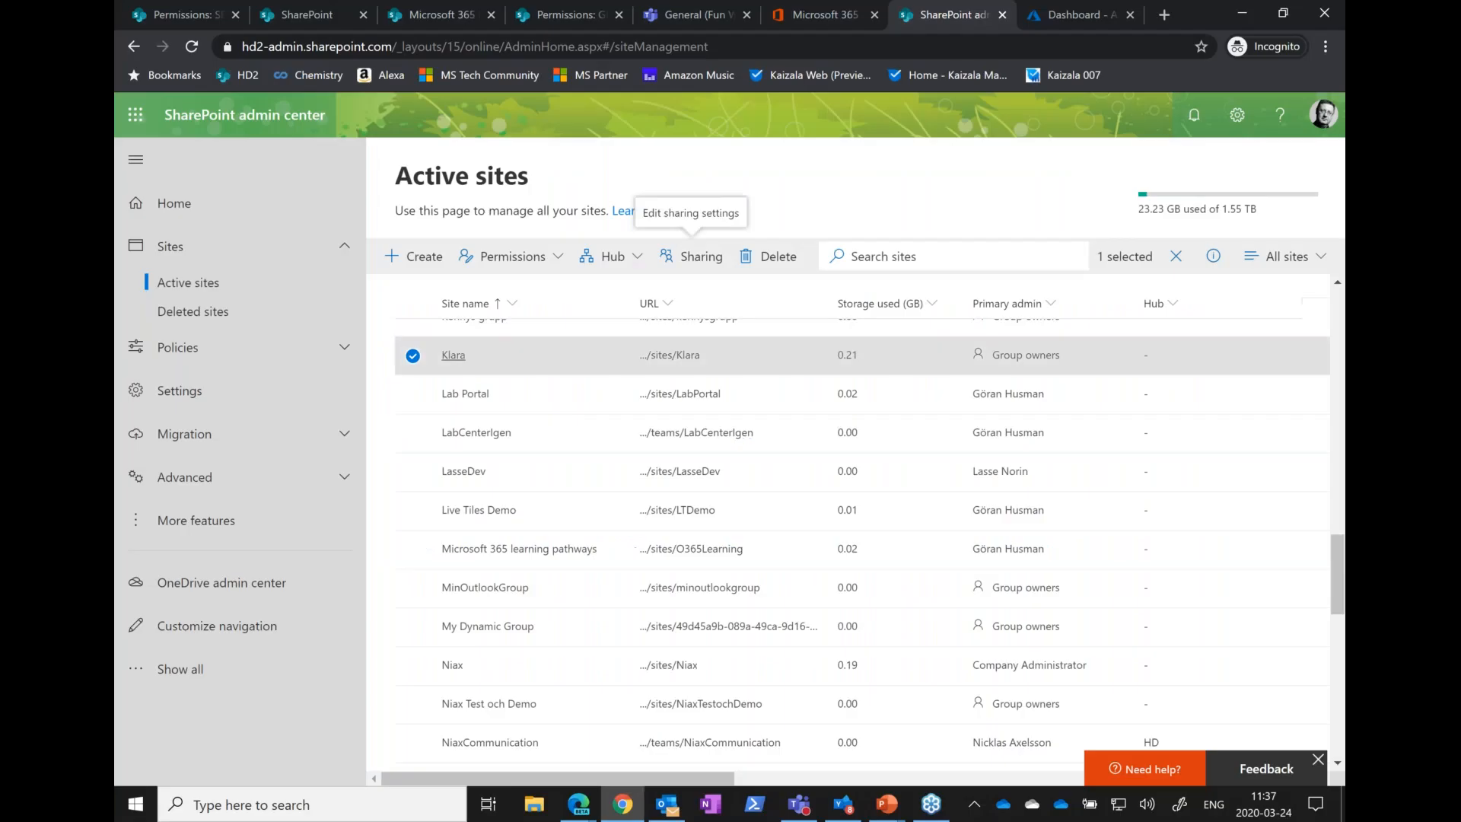
{"action": "left_click", "coordinate": [702, 258]}
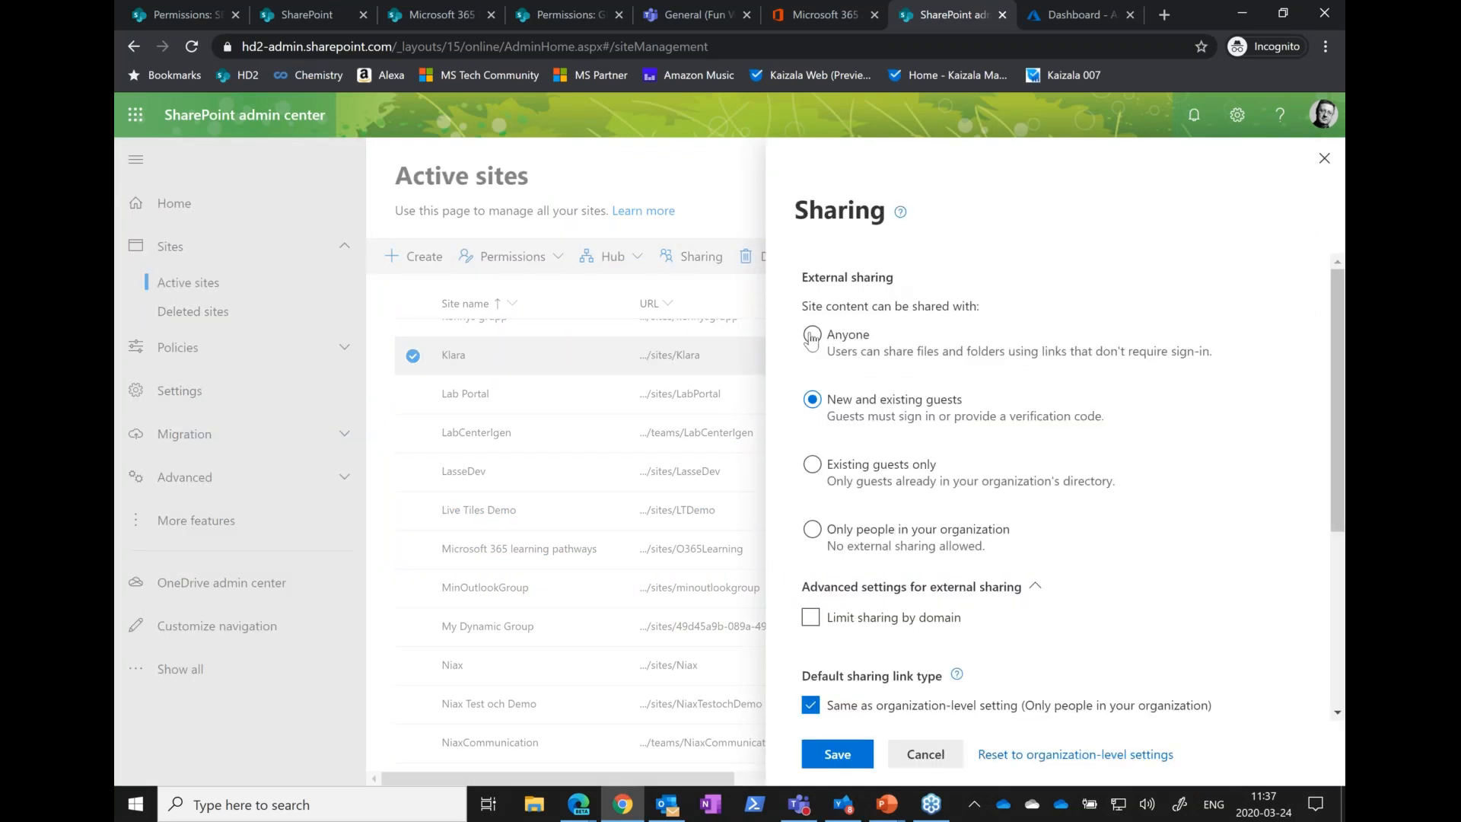
{"action": "left_click", "coordinate": [812, 337]}
{"action": "key", "text": "alt+Tab"}
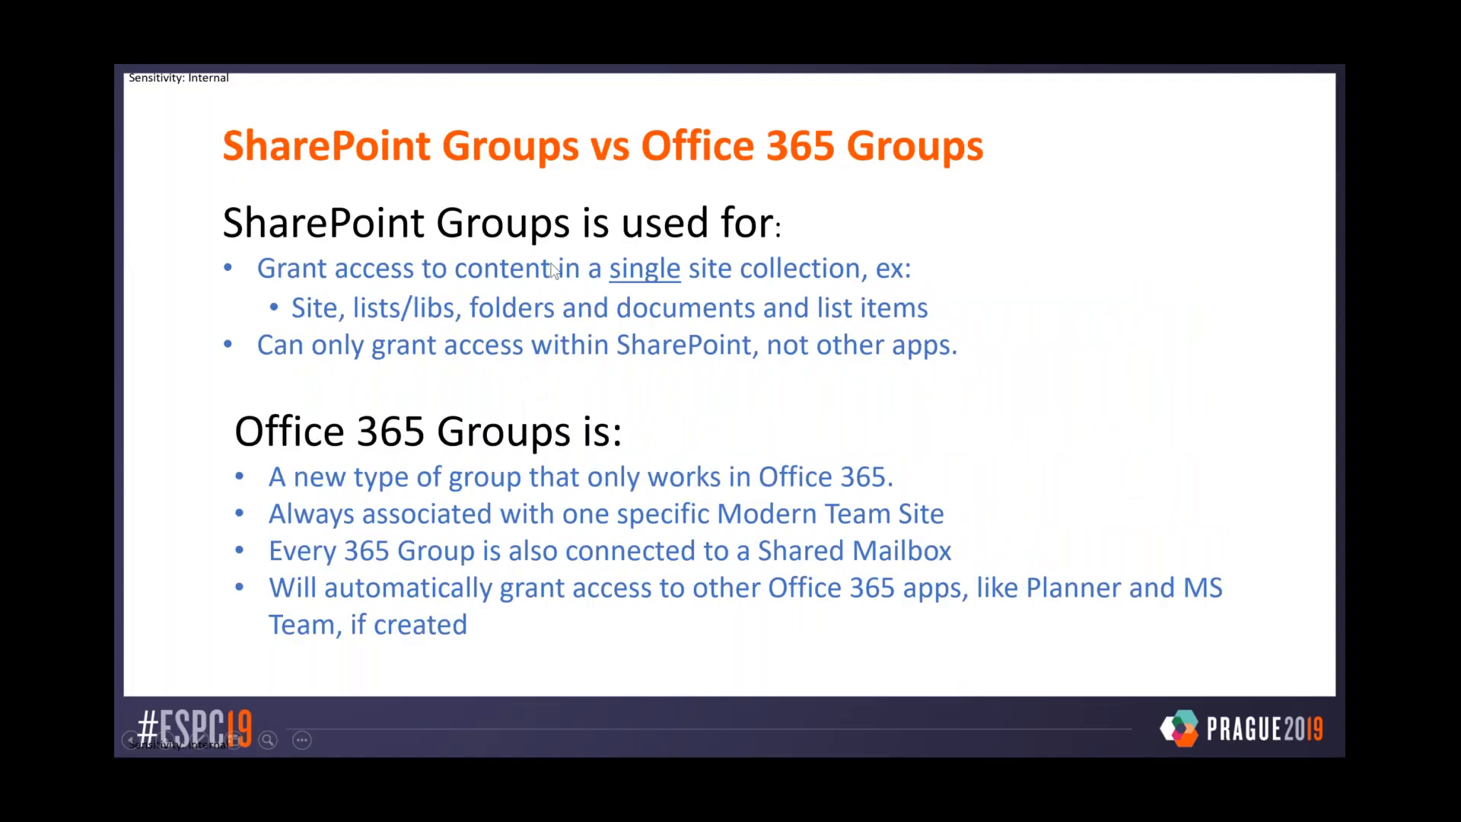
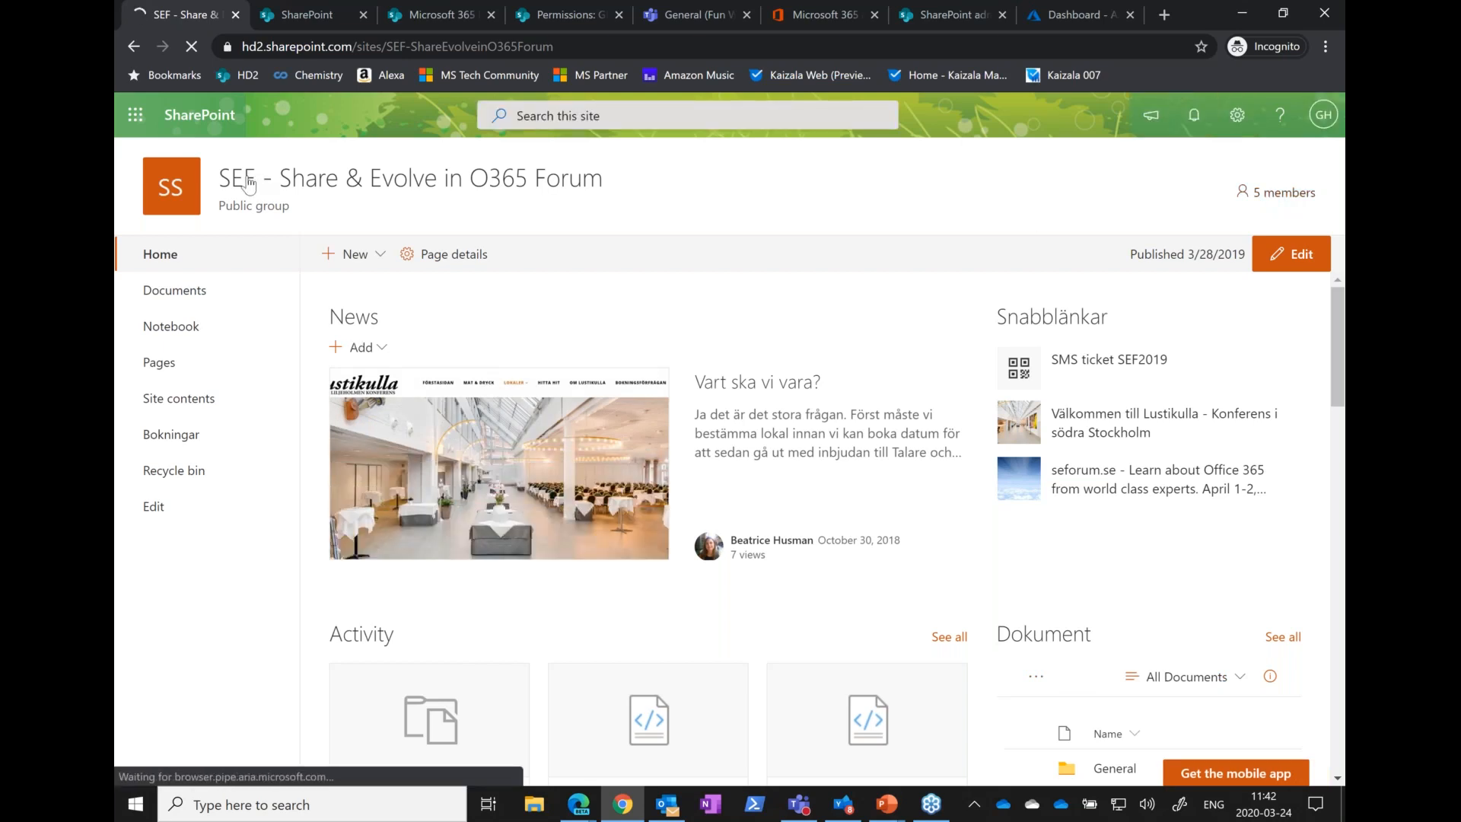
Open the advanced permissions settings of the SEF - Share & Evolve in O365 Forum site
{"action": "mouse_move", "coordinate": [249, 185]}
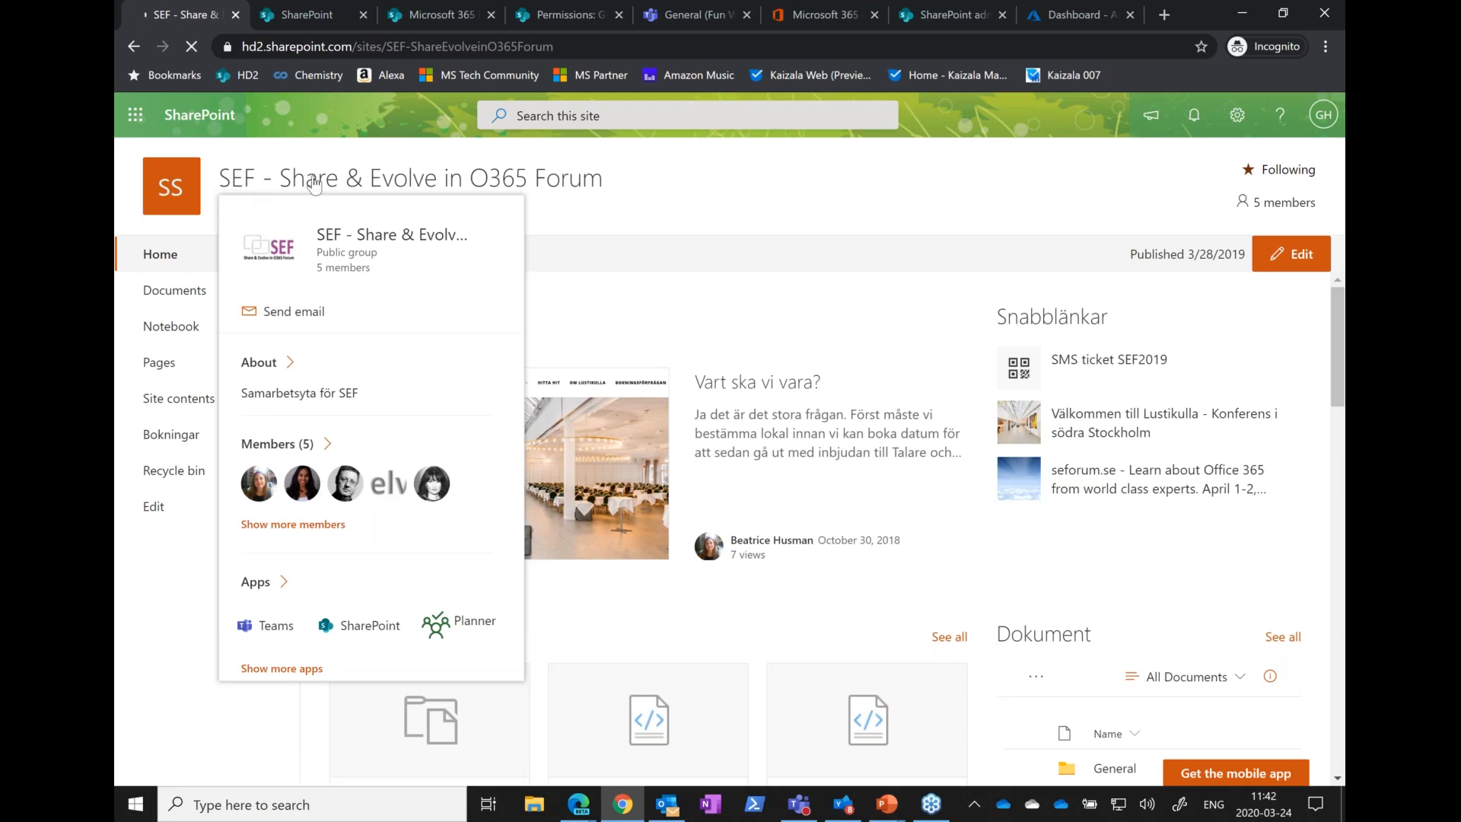
{"action": "left_click", "coordinate": [1236, 116]}
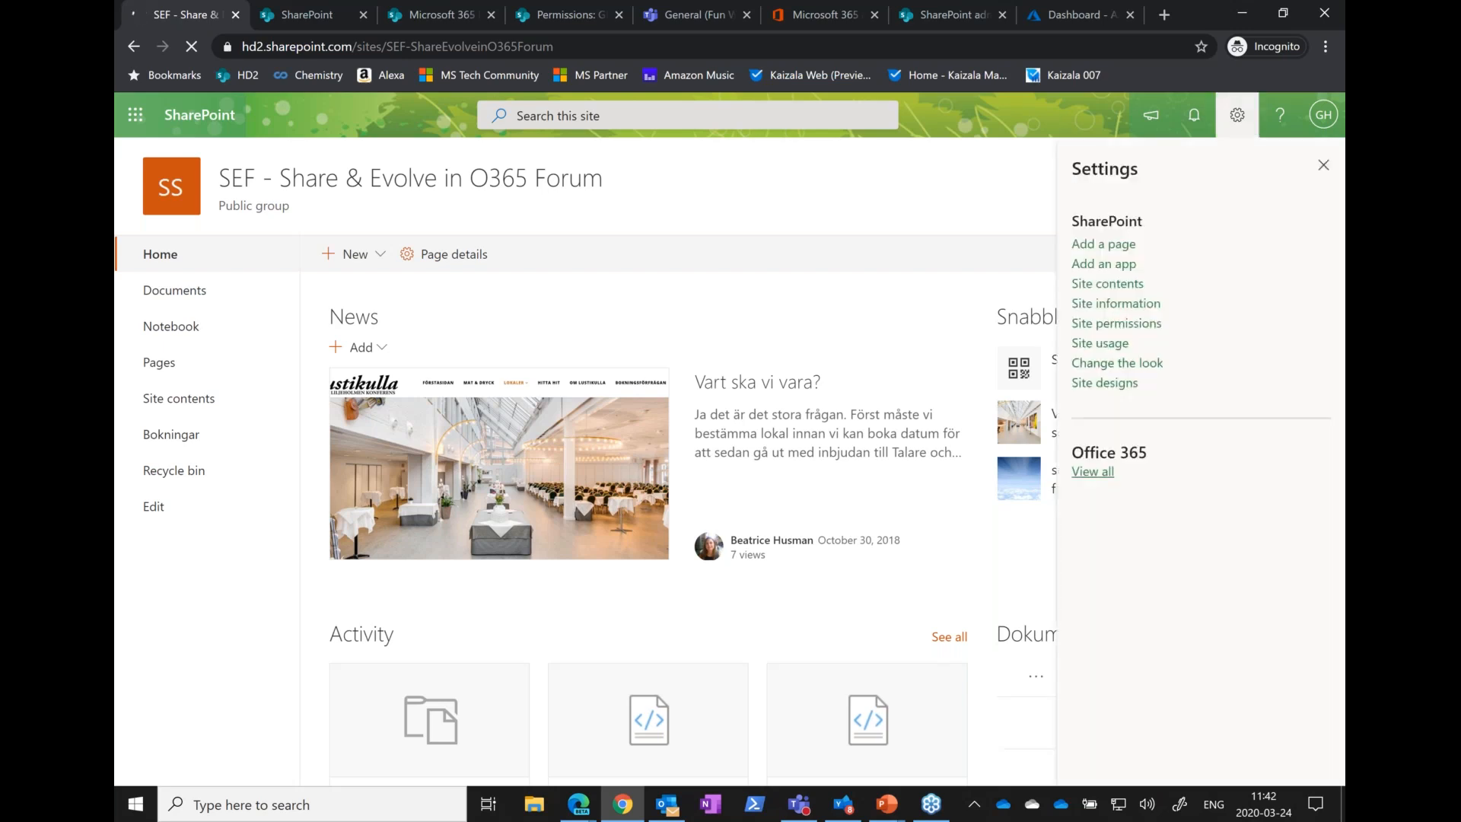
{"action": "left_click", "coordinate": [1116, 323]}
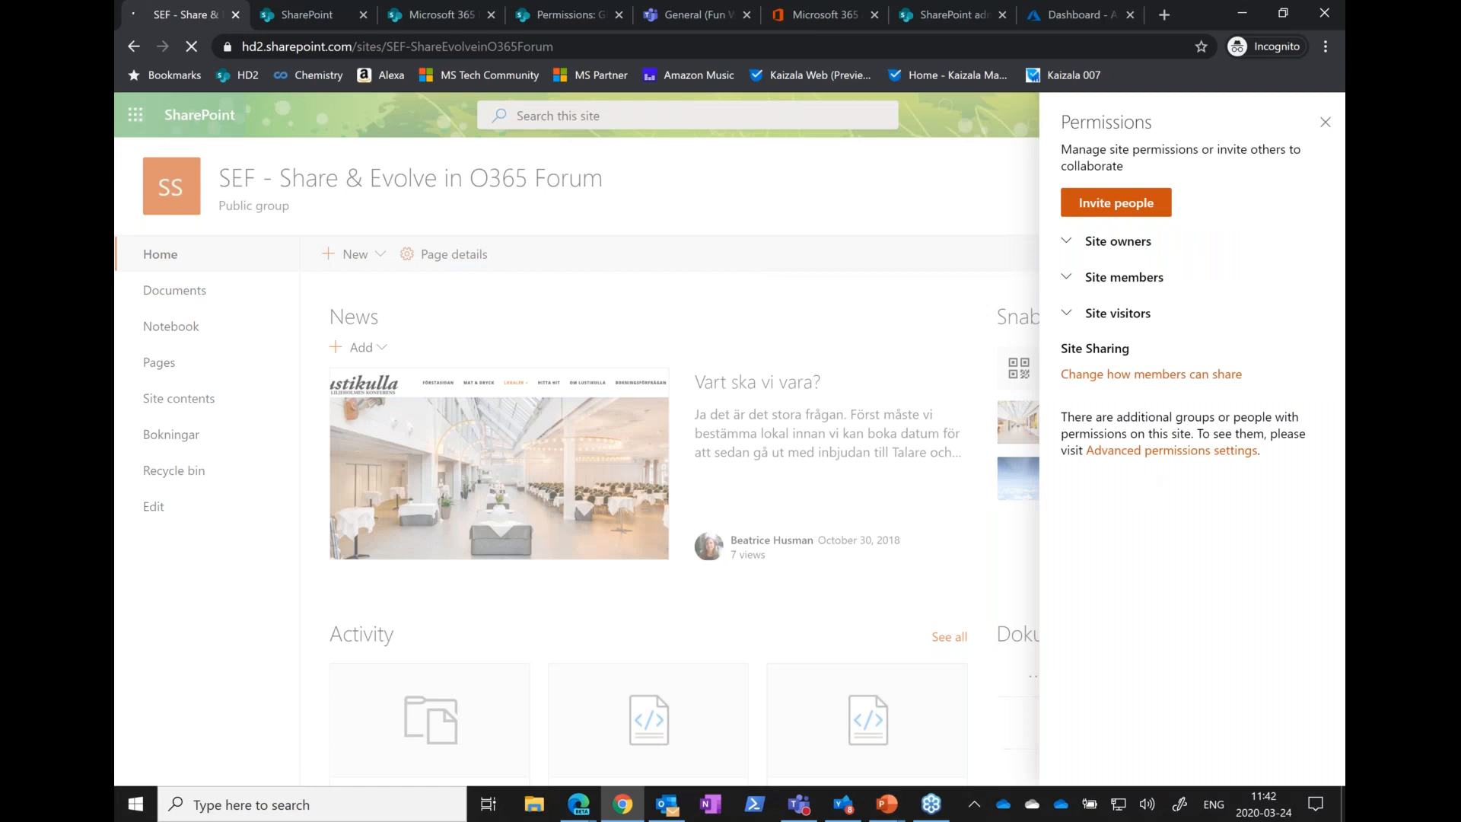
{"action": "left_click", "coordinate": [1129, 459]}
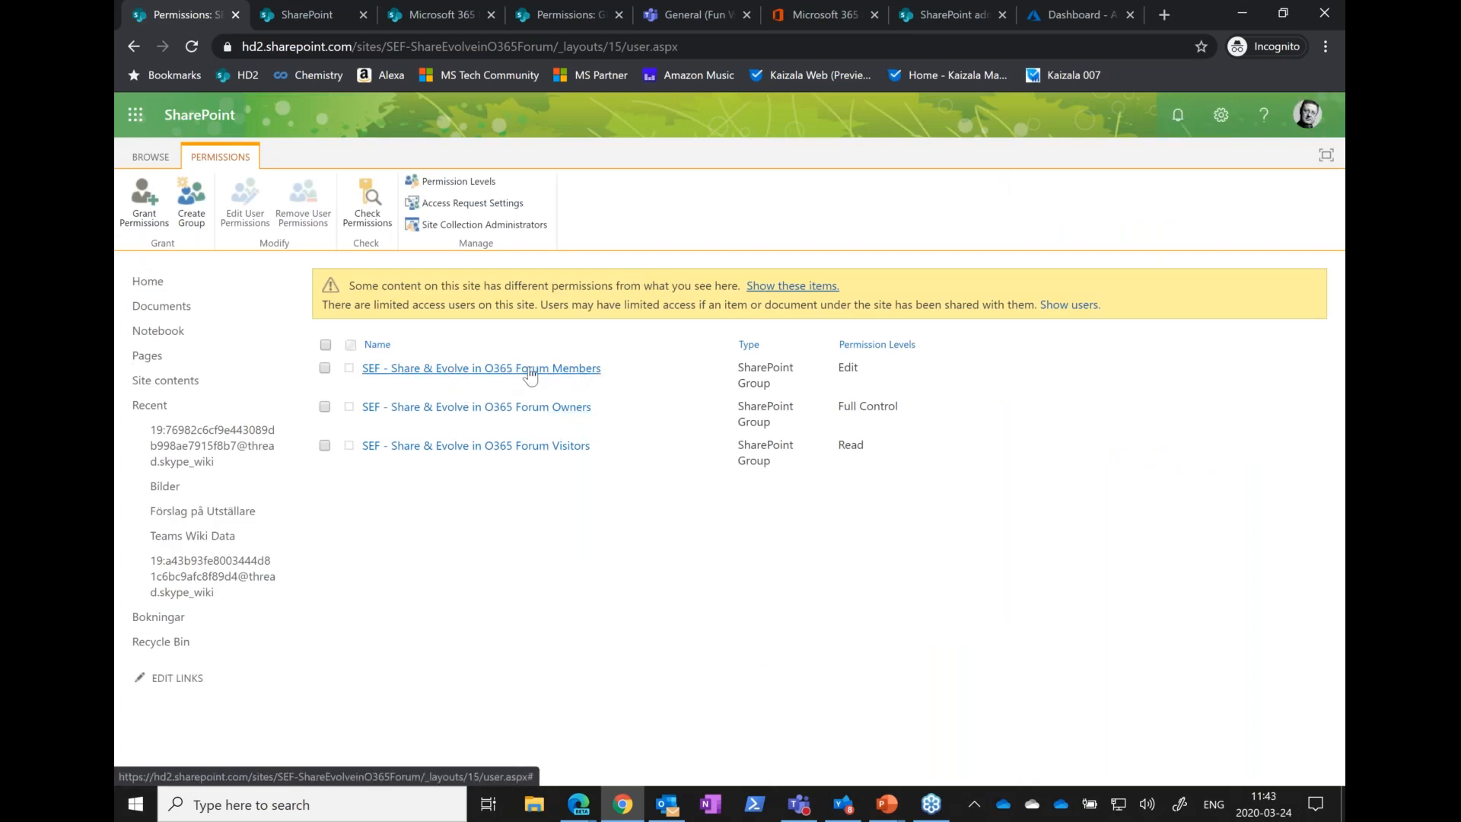
Examine the account details of the Office 365 group inside the site's SharePoint Members group and return to the permissions page
{"action": "left_click", "coordinate": [524, 370]}
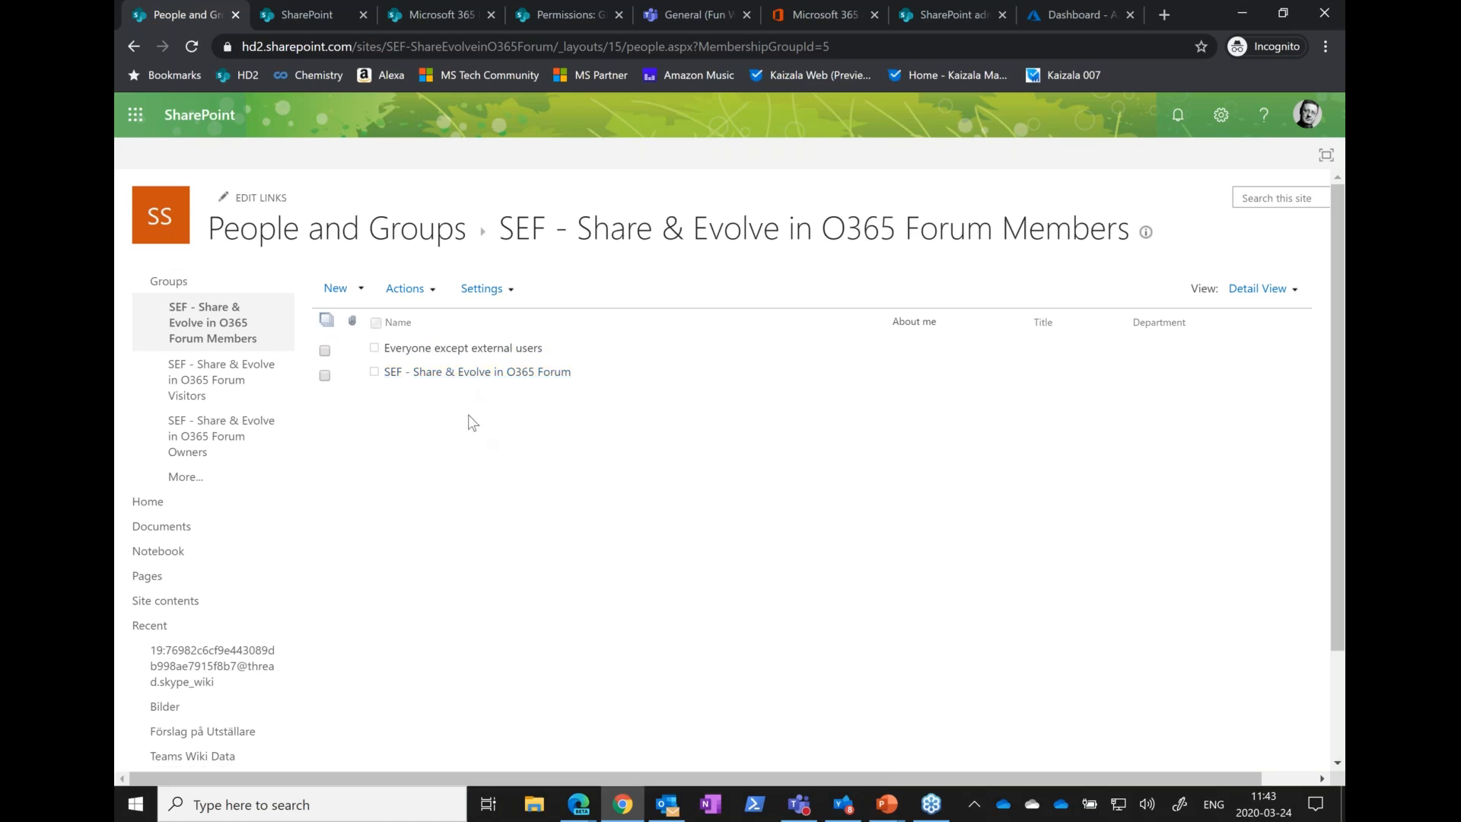
{"action": "left_click", "coordinate": [457, 374]}
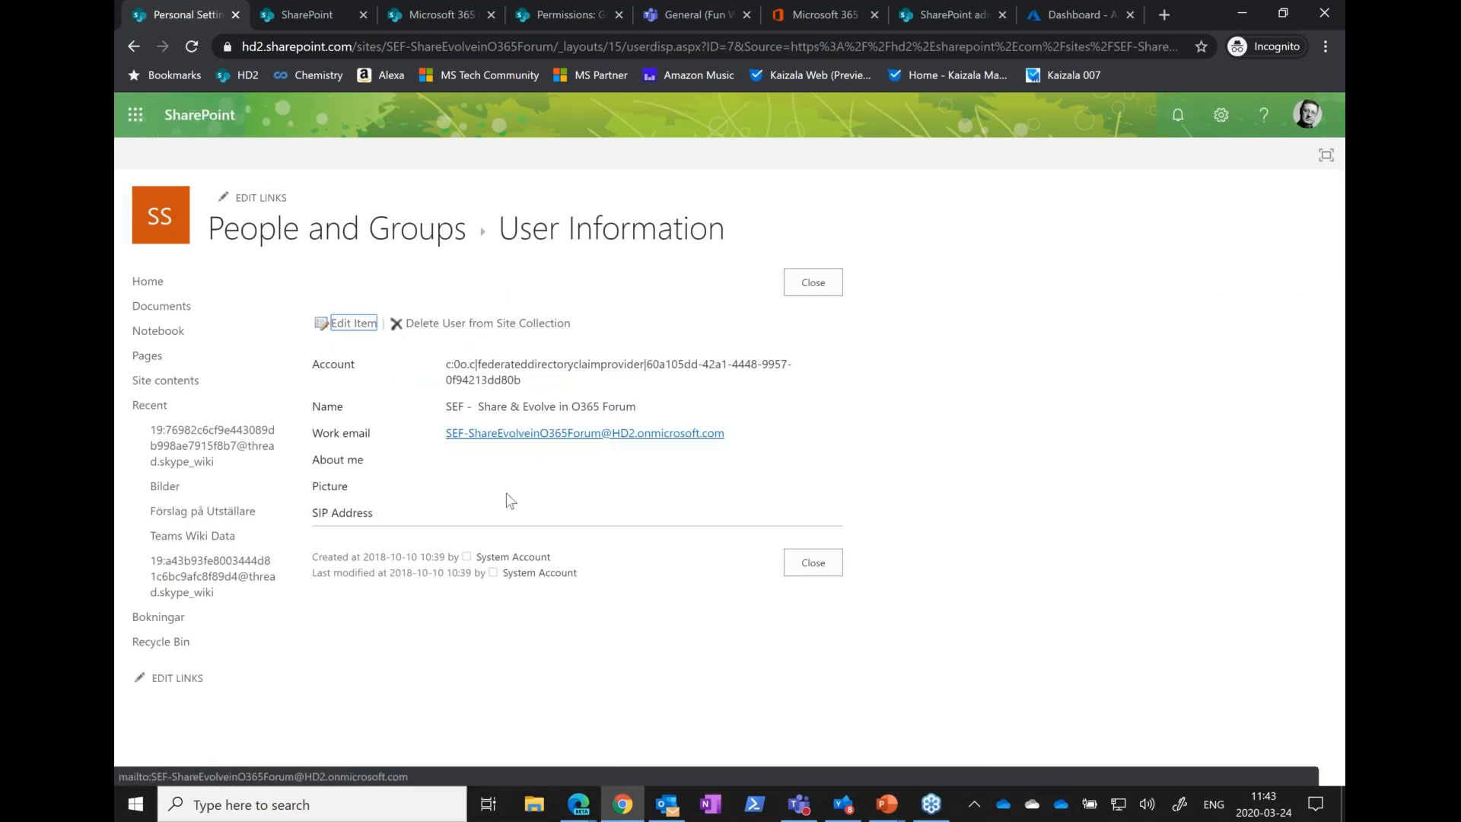
{"action": "left_click_drag", "start_coordinate": [447, 364], "coordinate": [645, 365]}
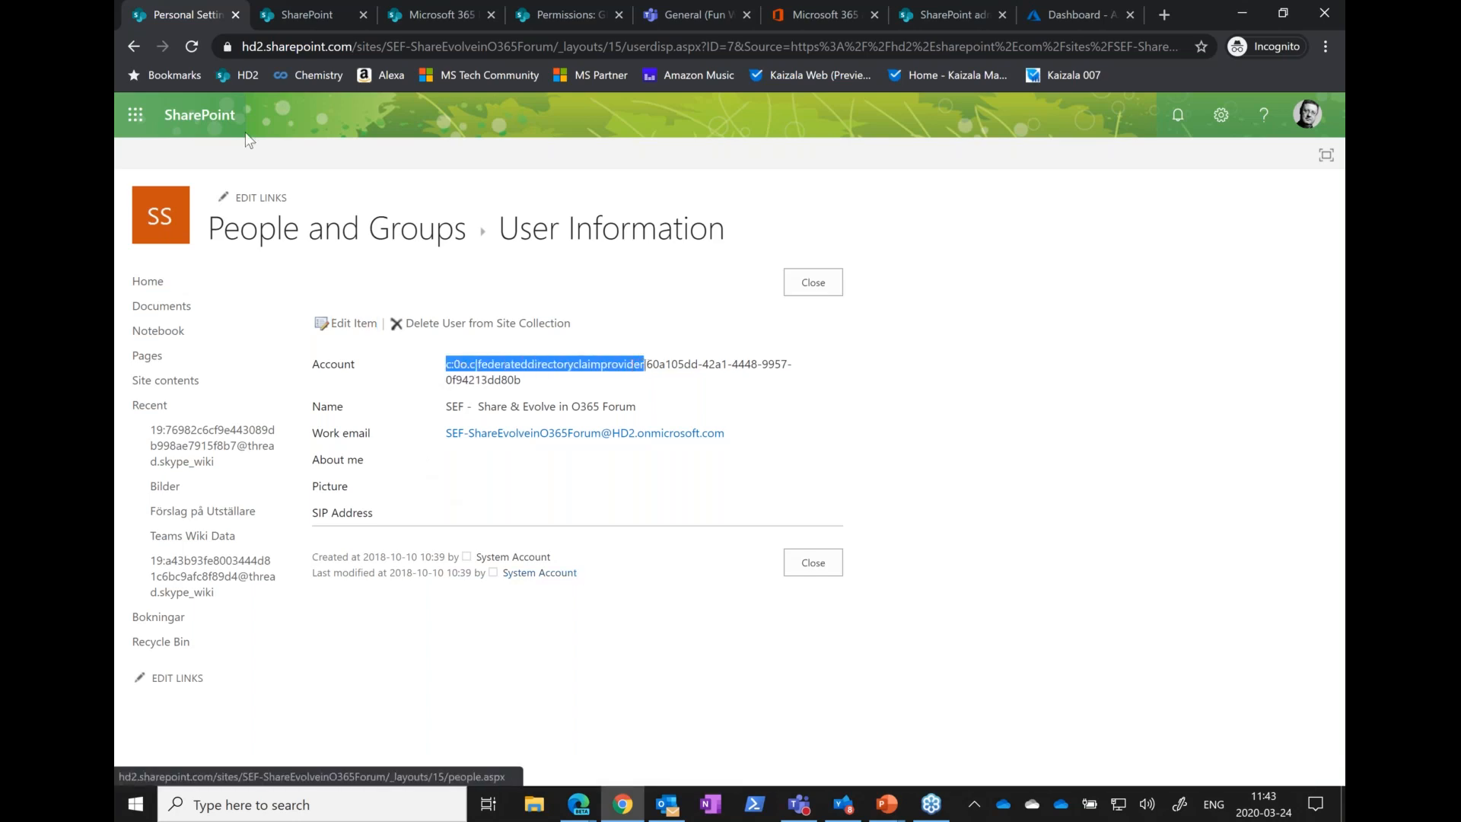
{"action": "left_click", "coordinate": [133, 47]}
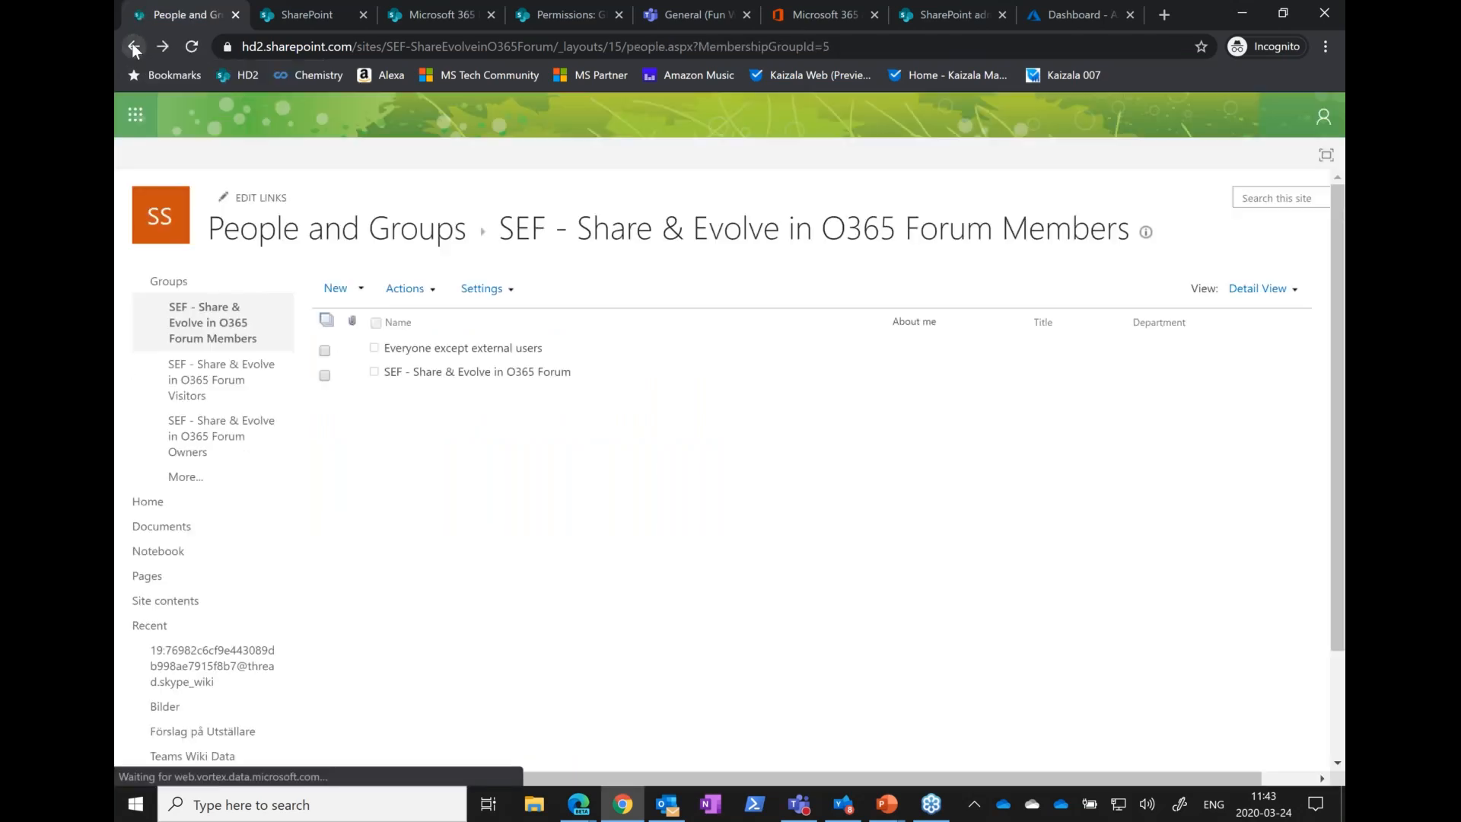
{"action": "left_click", "coordinate": [133, 47]}
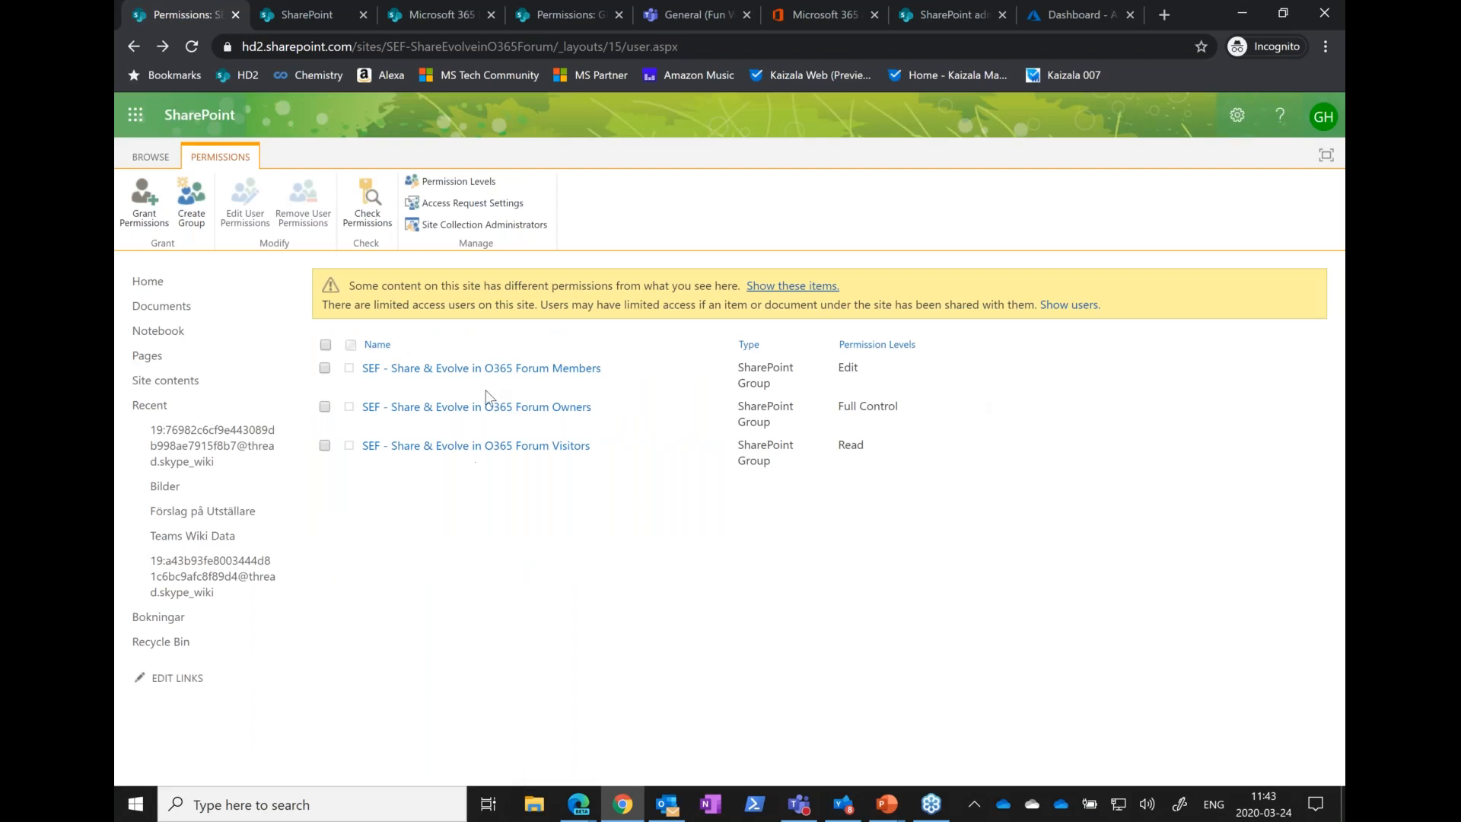
Return to the site's home page, view the Office 365 group's membership and roles, and close the member list
{"action": "left_click", "coordinate": [131, 46]}
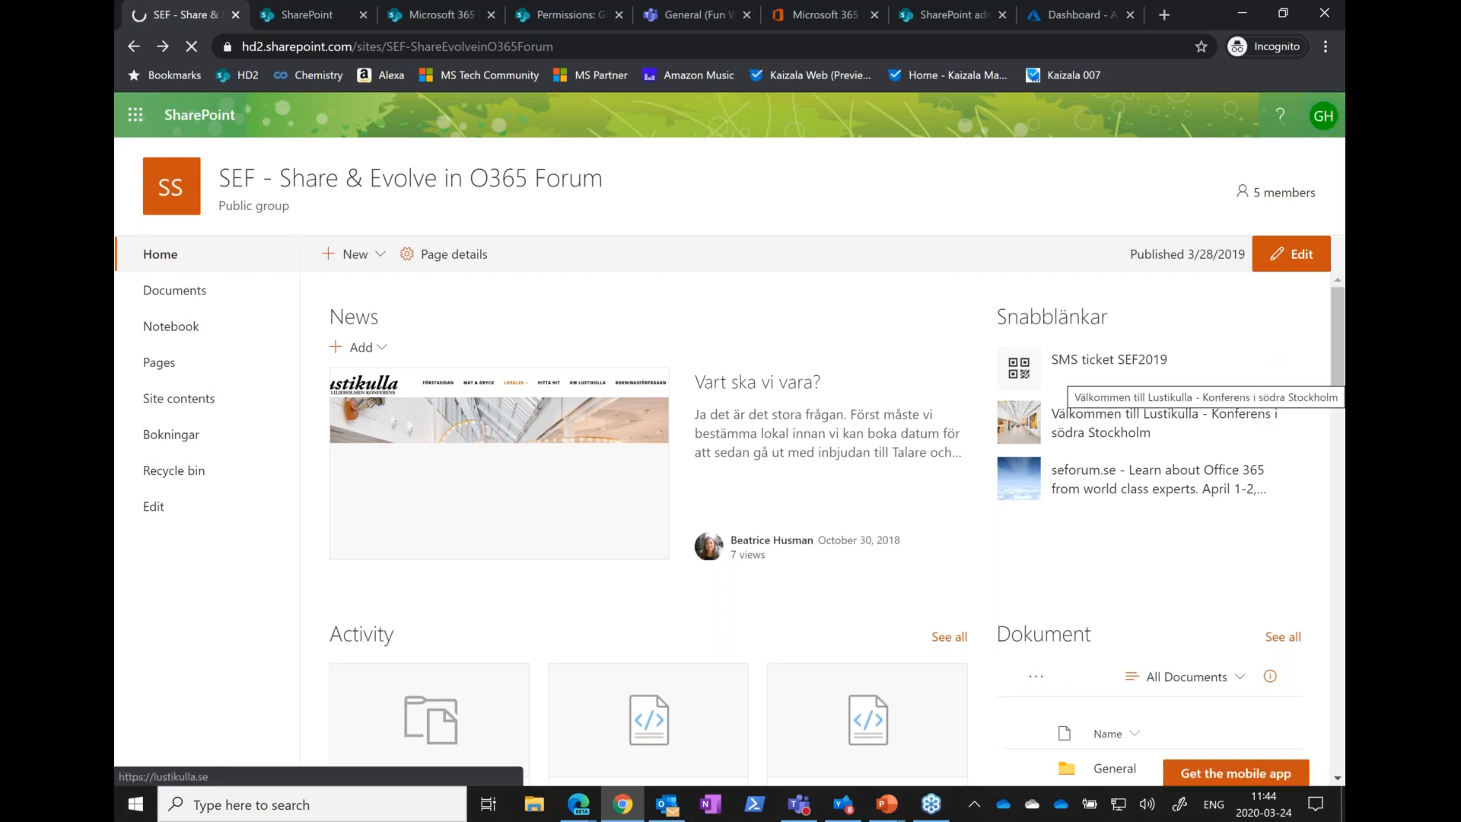
{"action": "left_click", "coordinate": [1282, 193]}
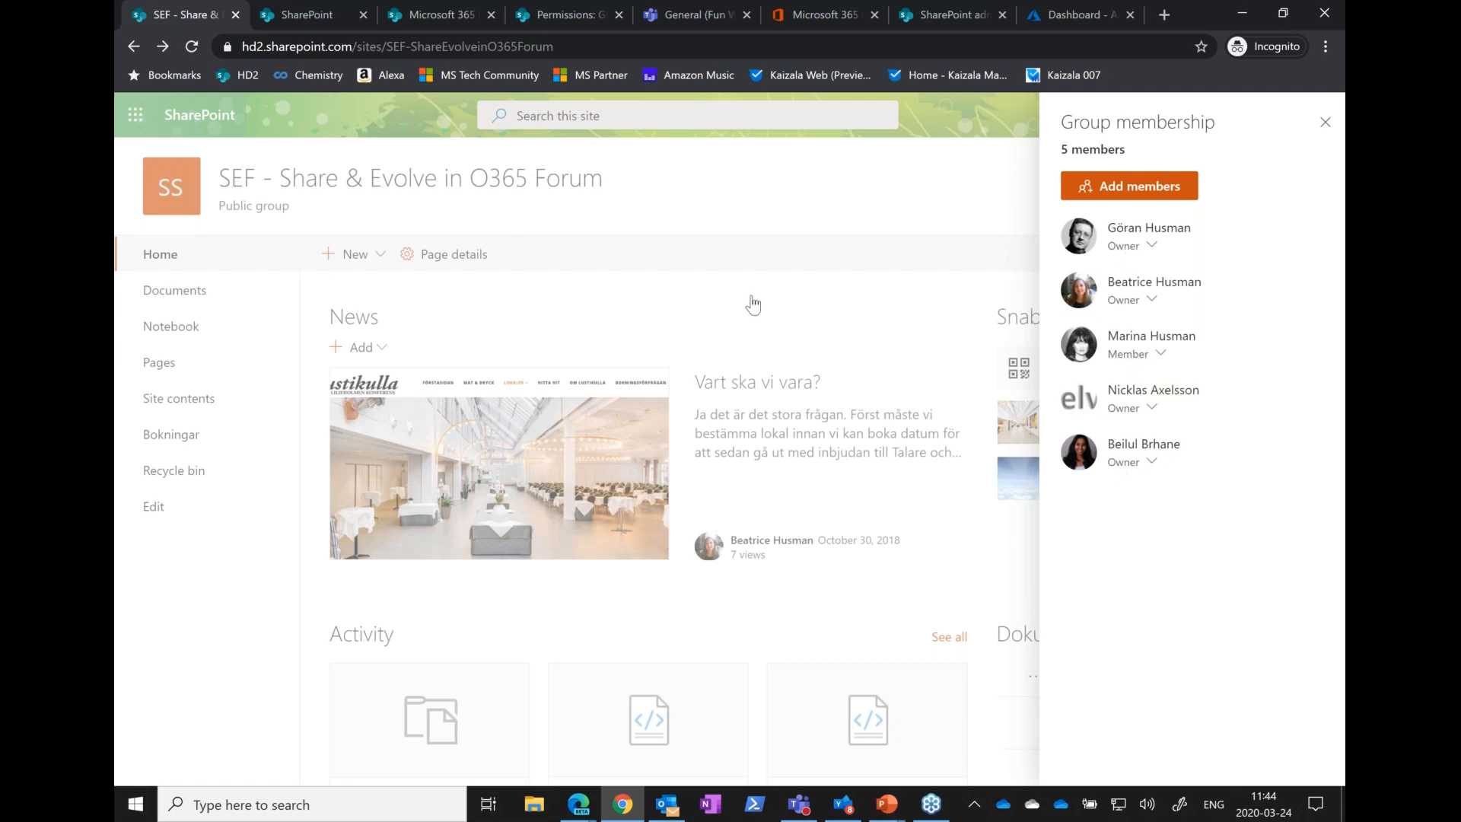
{"action": "left_click", "coordinate": [981, 149]}
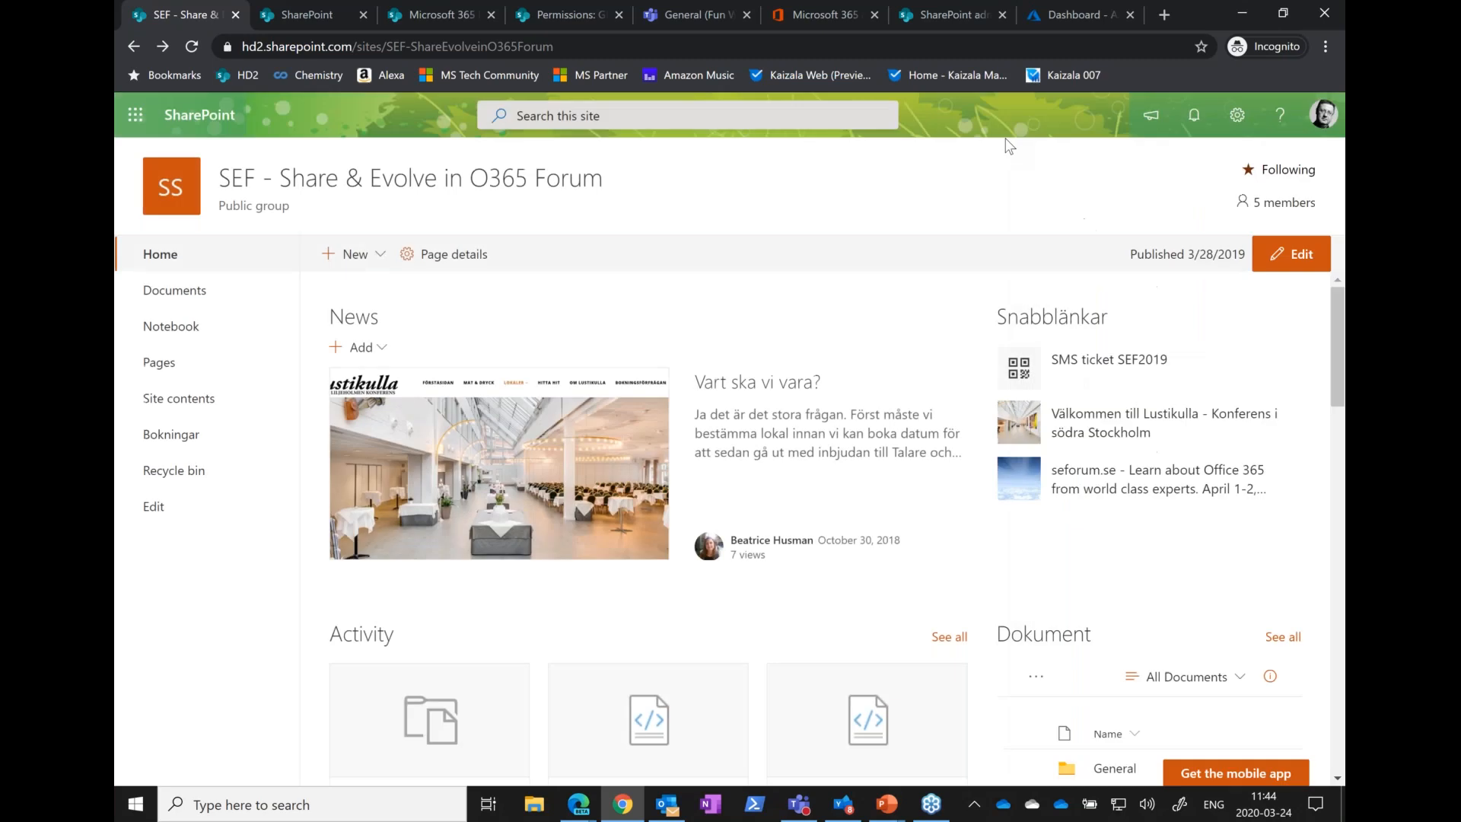
Reopen the SEF site's advanced permissions page from its home page
{"action": "left_click", "coordinate": [1236, 119]}
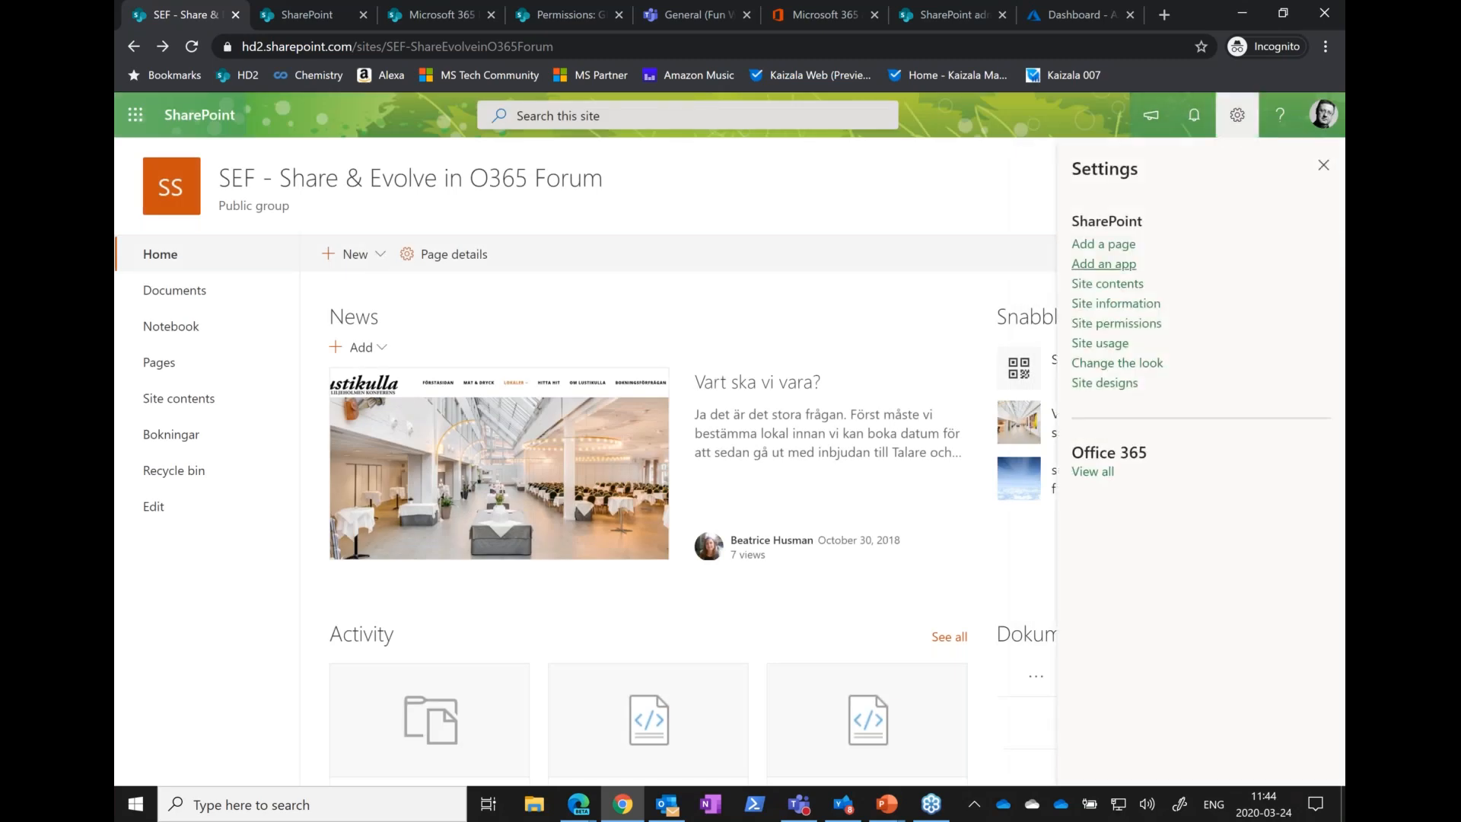
{"action": "left_click", "coordinate": [1082, 325]}
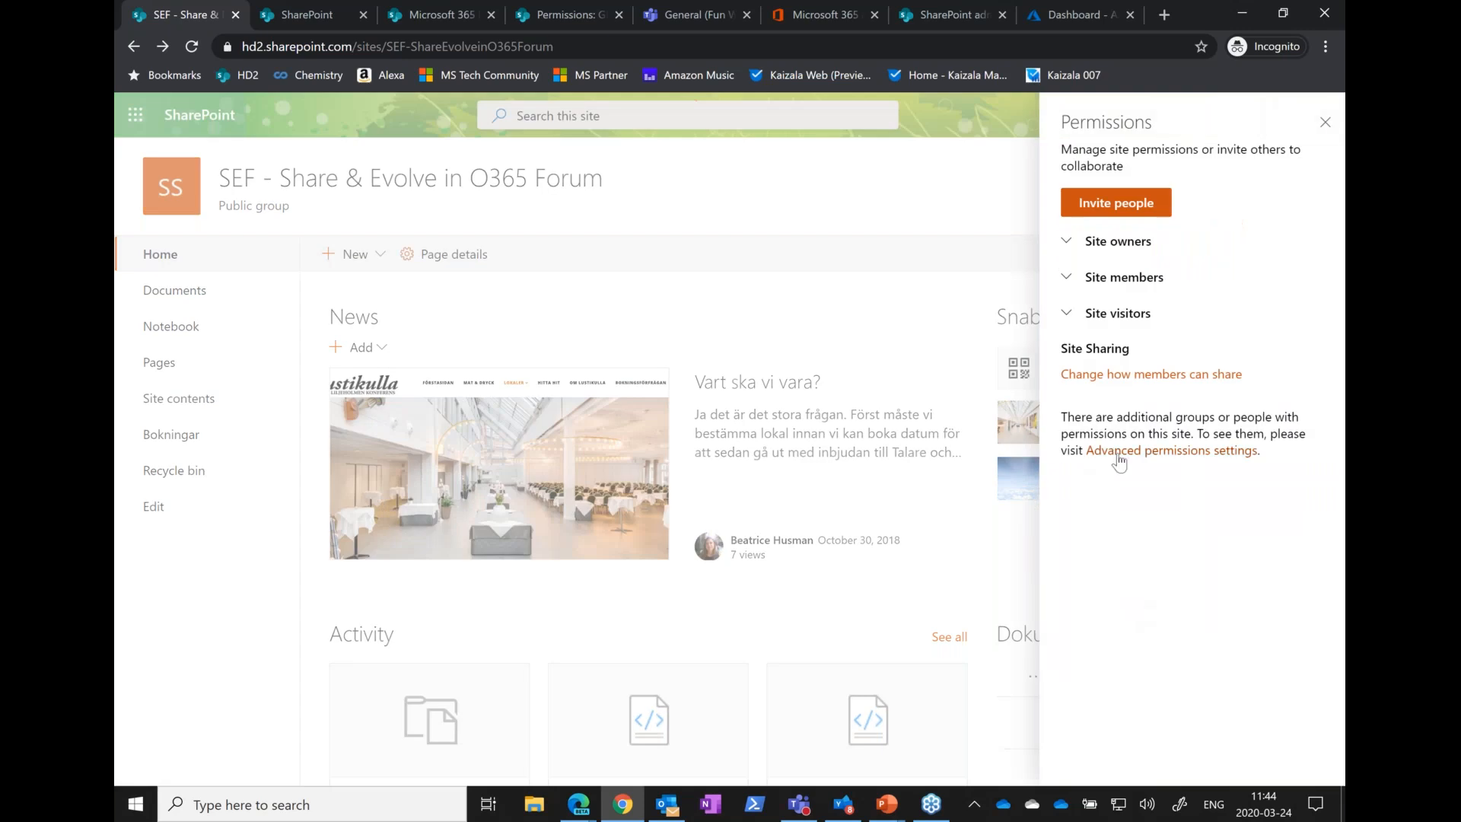
{"action": "left_click", "coordinate": [1116, 453]}
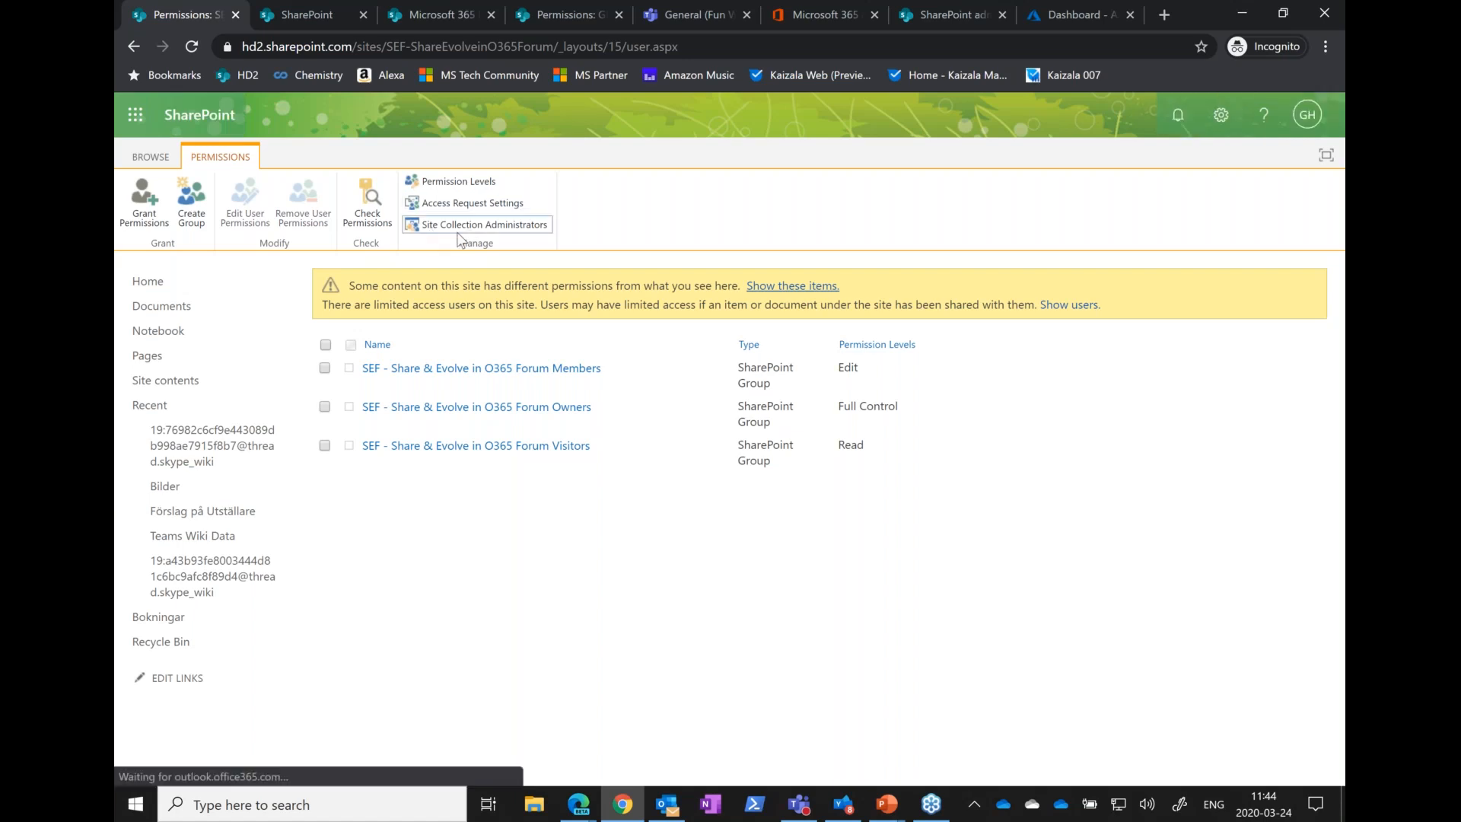
Magnify the screen, frame the Site Collection Administrators command in red, and open the list of site collection administrators
{"action": "key", "text": "ctrl+1"}
{"action": "left_click", "coordinate": [457, 234]}
{"action": "left_click_drag", "start_coordinate": [329, 193], "coordinate": [694, 234]}
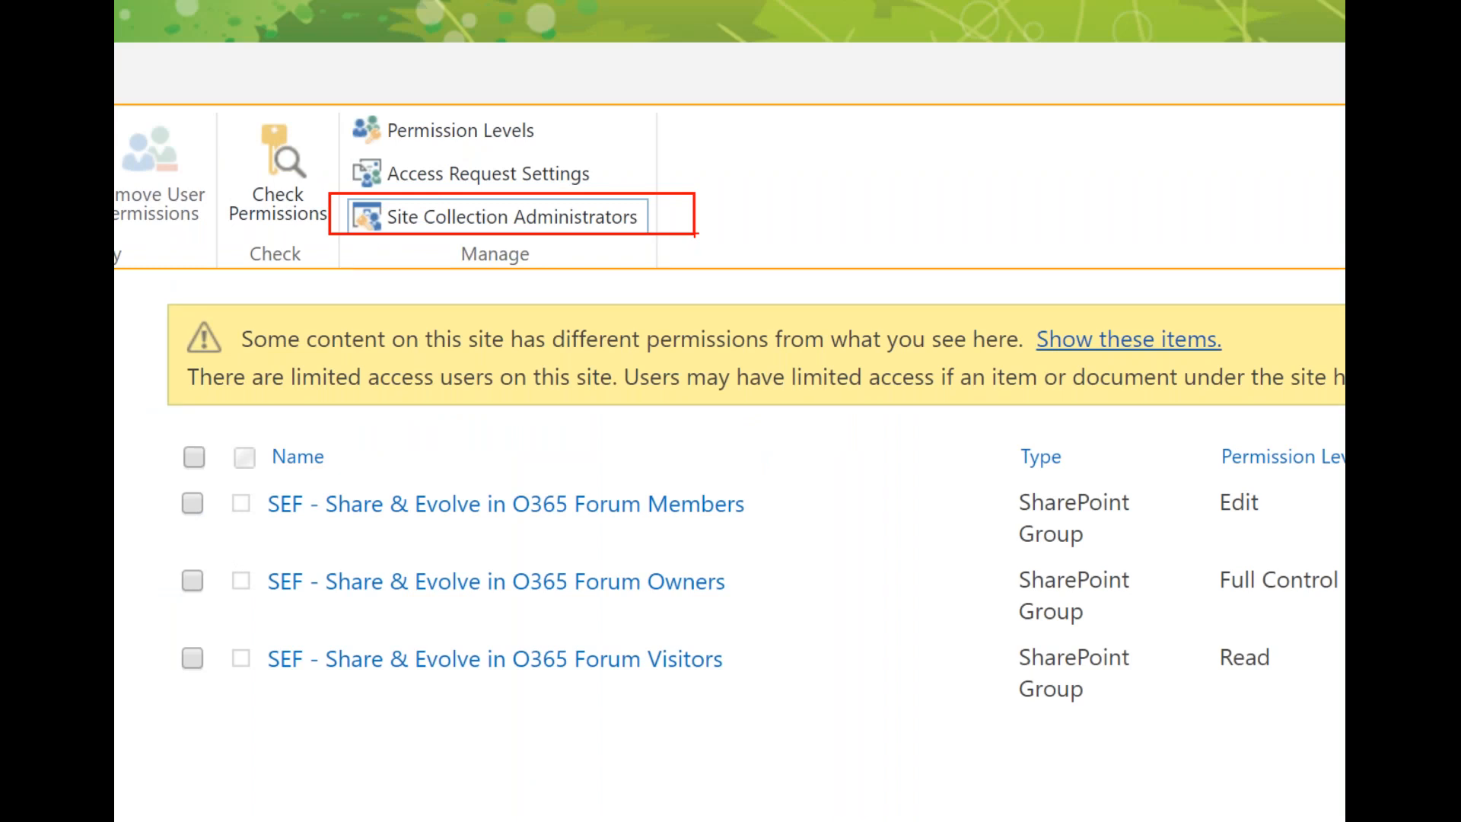
{"action": "key", "text": "Escape"}
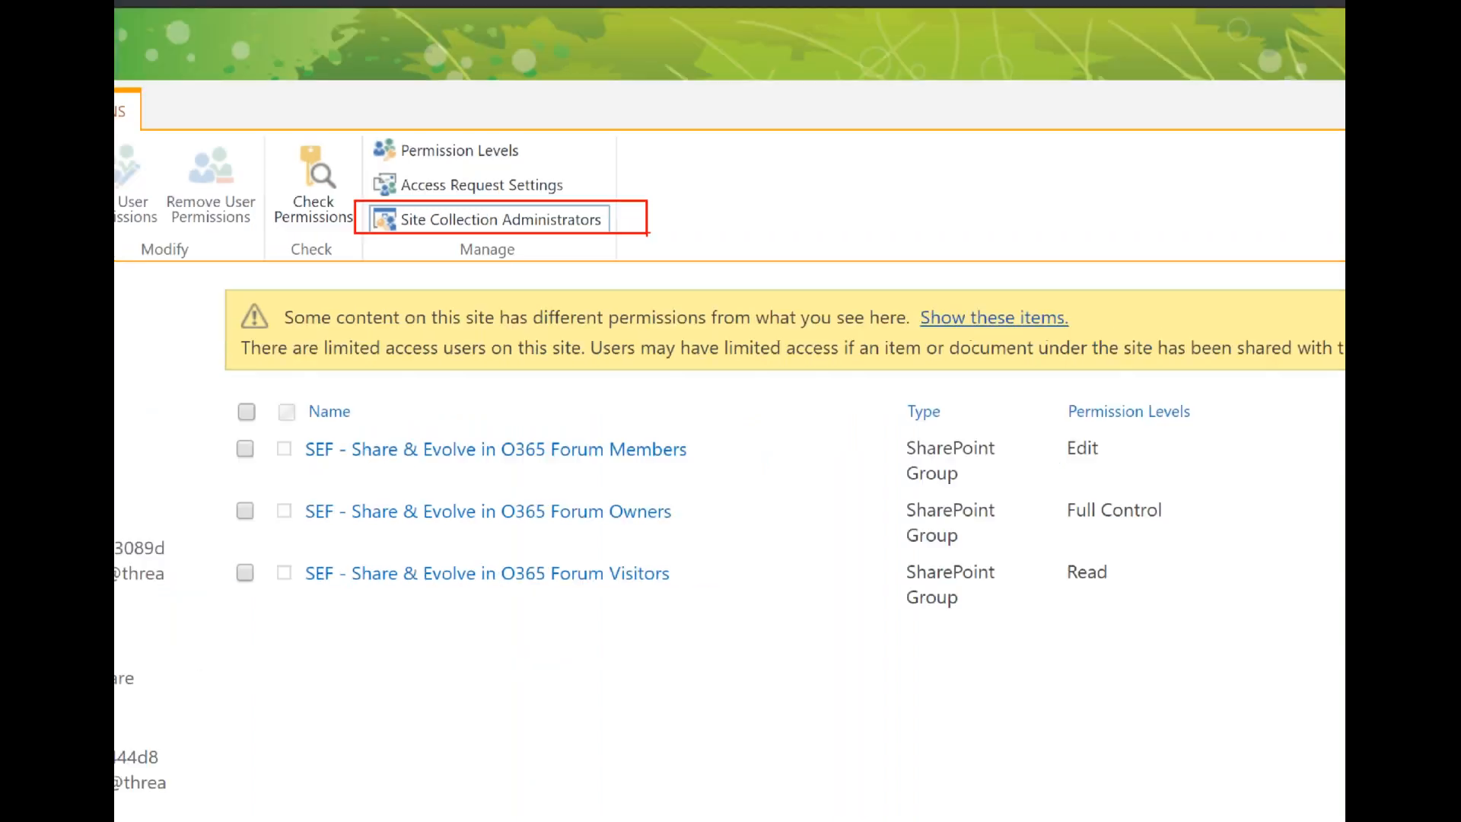
{"action": "left_click", "coordinate": [477, 213]}
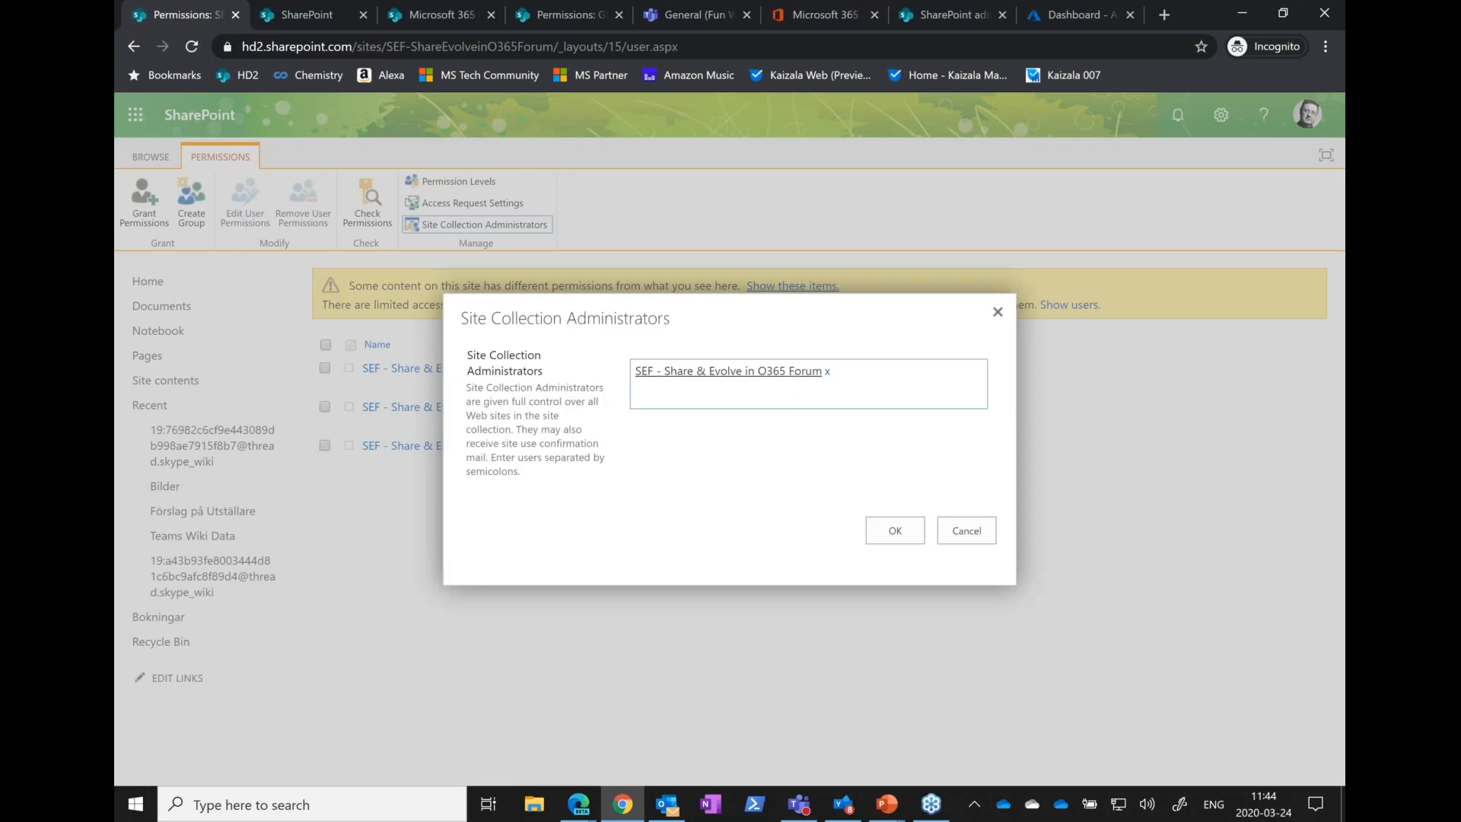
Magnify the Site Collection Administrators dialog and circle the SEF - Share & Evolve in O365 Forum group in red
{"action": "key", "text": "ctrl+1"}
{"action": "mouse_move", "coordinate": [611, 379]}
{"action": "left_mouse_down"}
{"action": "mouse_move", "coordinate": [866, 366]}
{"action": "mouse_move", "coordinate": [596, 359]}
{"action": "left_mouse_up"}
{"action": "left_click_drag", "start_coordinate": [405, 335], "coordinate": [506, 374]}
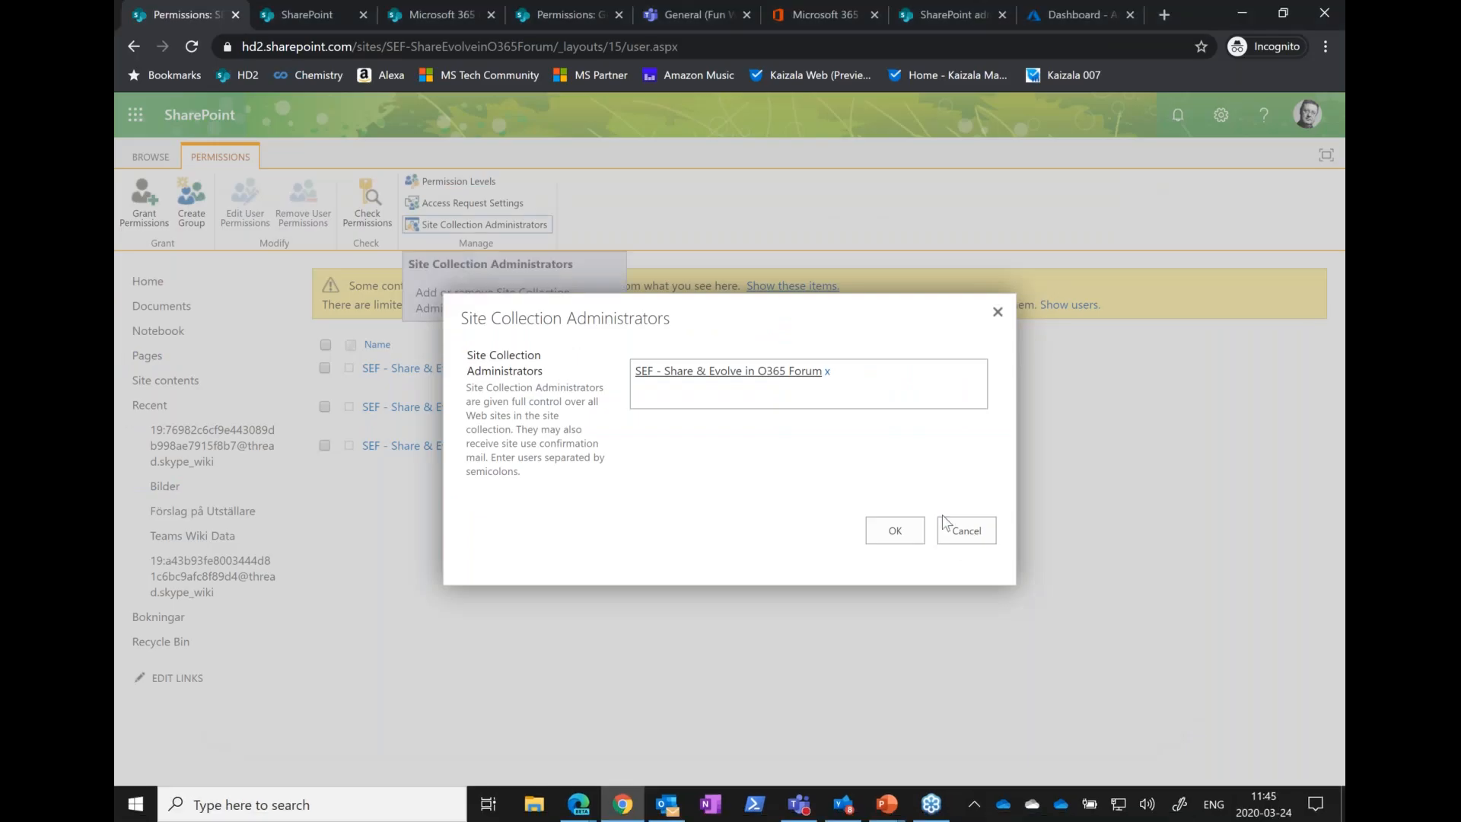
Switch to the PowerPoint slide show and advance from the Office 365 Groups summary to the FAQ #1 About Office 365 Groups slide
{"action": "left_click", "coordinate": [1122, 669]}
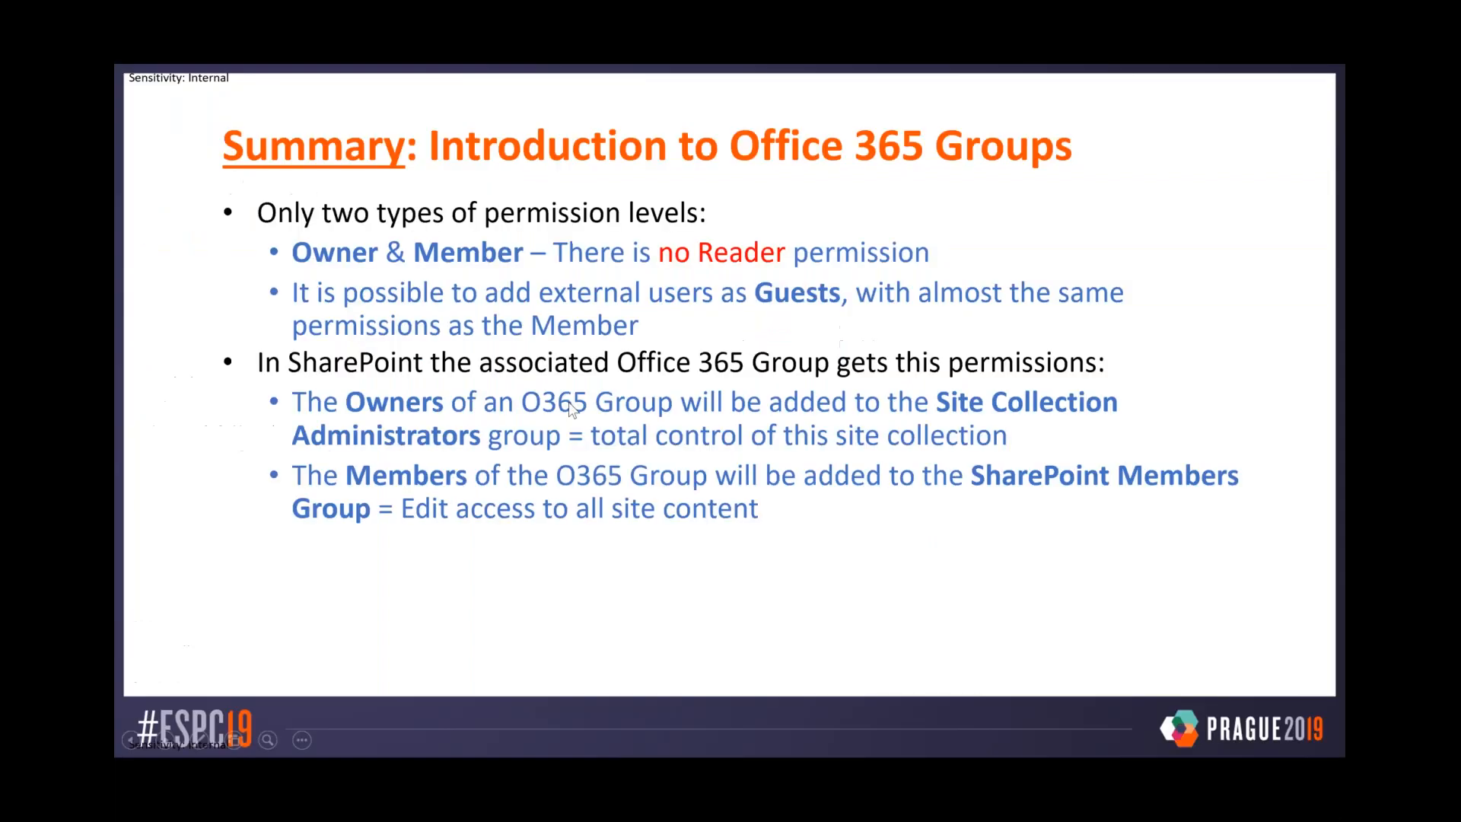
{"action": "left_click", "coordinate": [571, 497]}
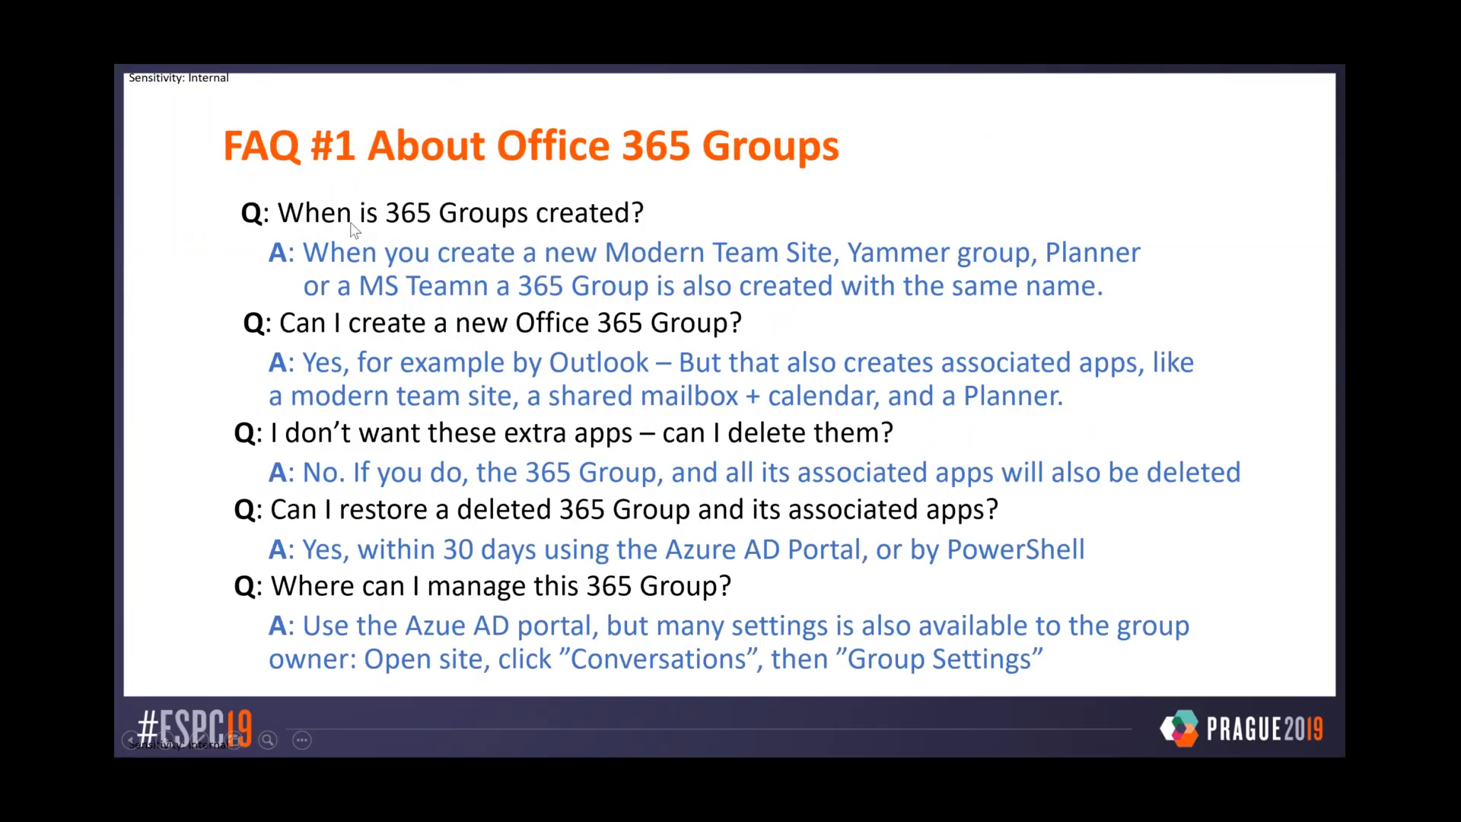
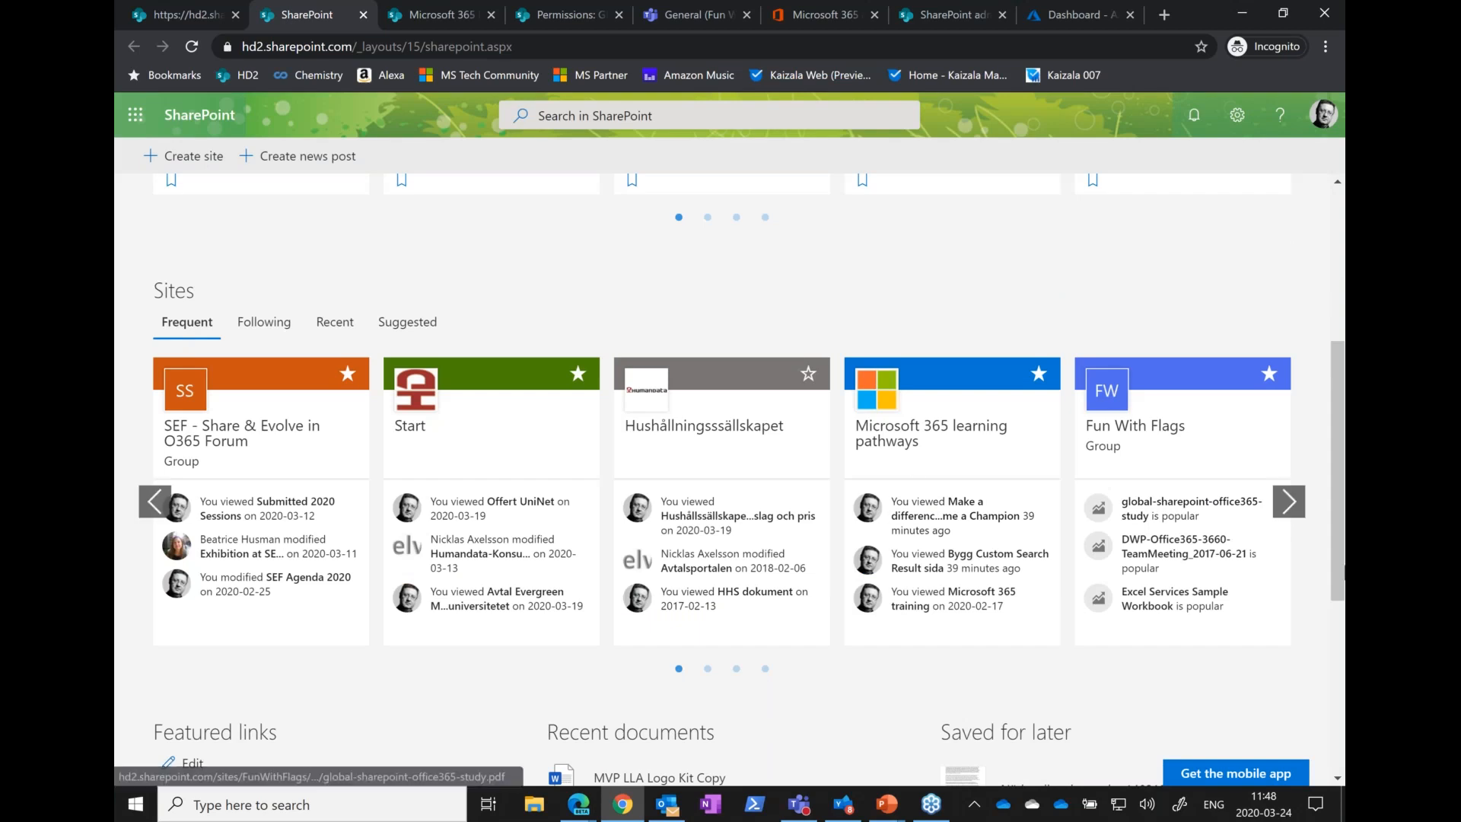
Open the Klara site from the frequent sites, go to its group conversations in Outlook, and open the Group Settings
{"action": "left_click", "coordinate": [1280, 508]}
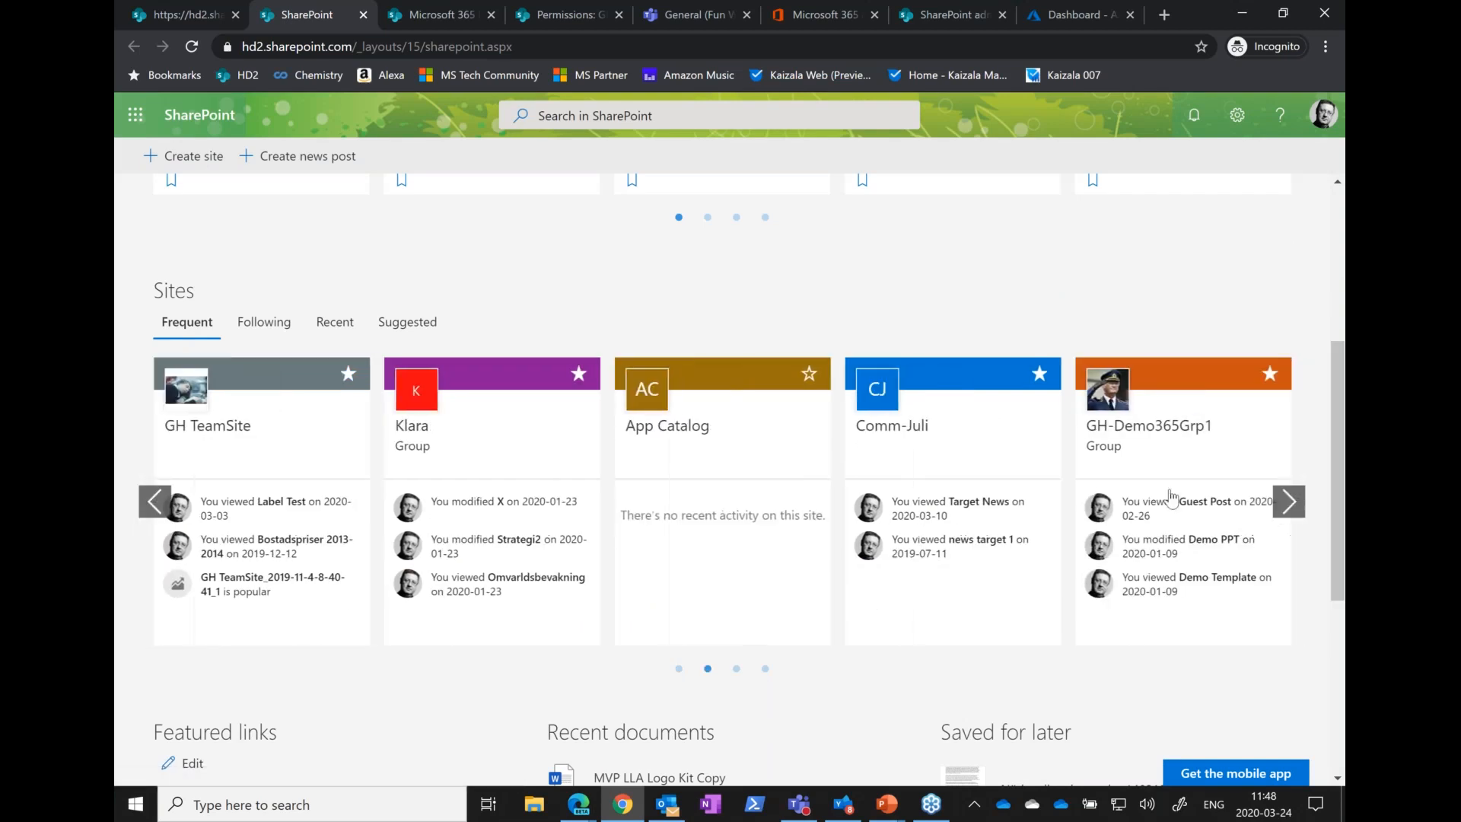
{"action": "left_click", "coordinate": [422, 434]}
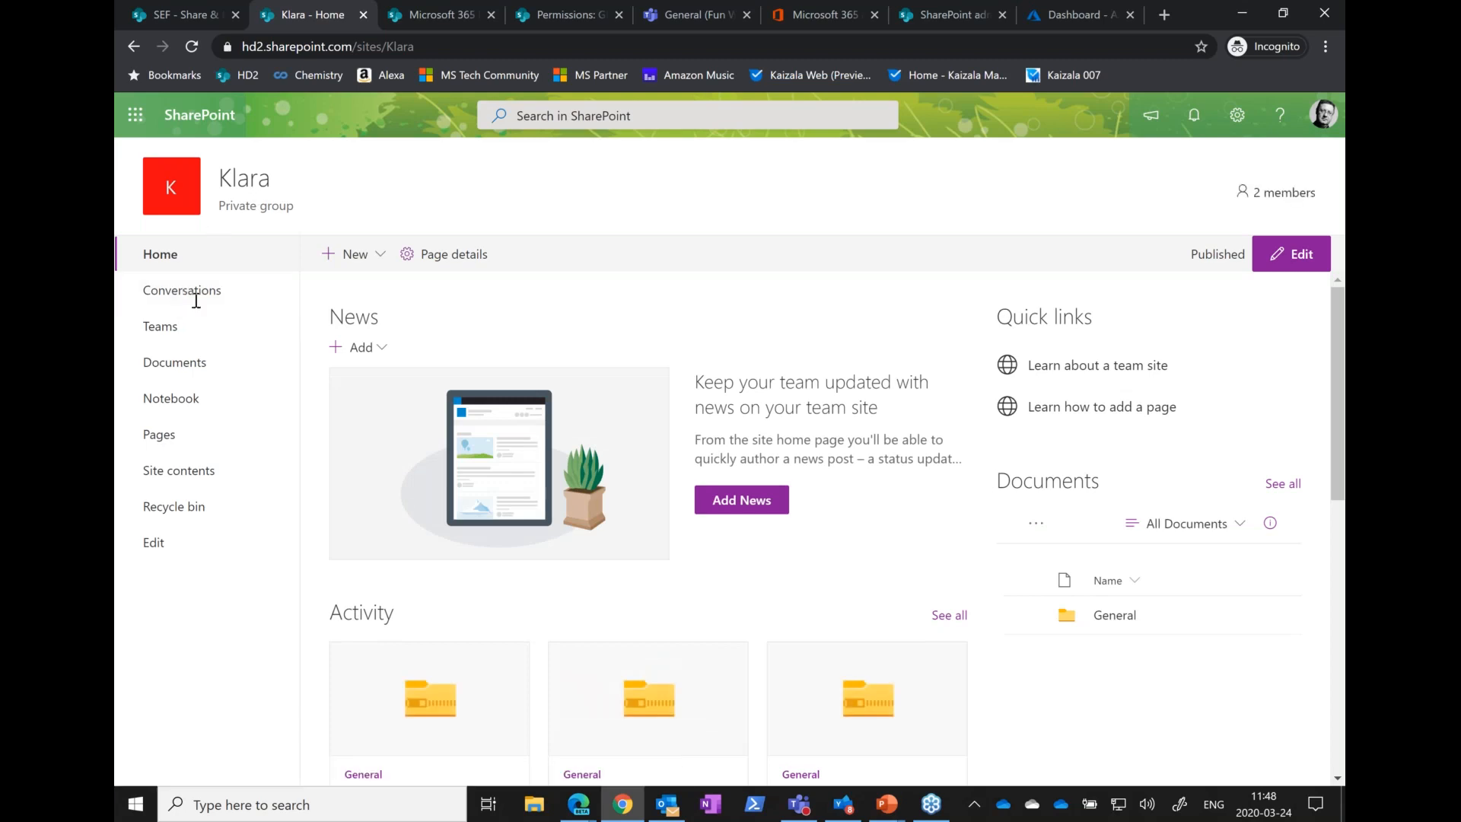
{"action": "left_click", "coordinate": [186, 299]}
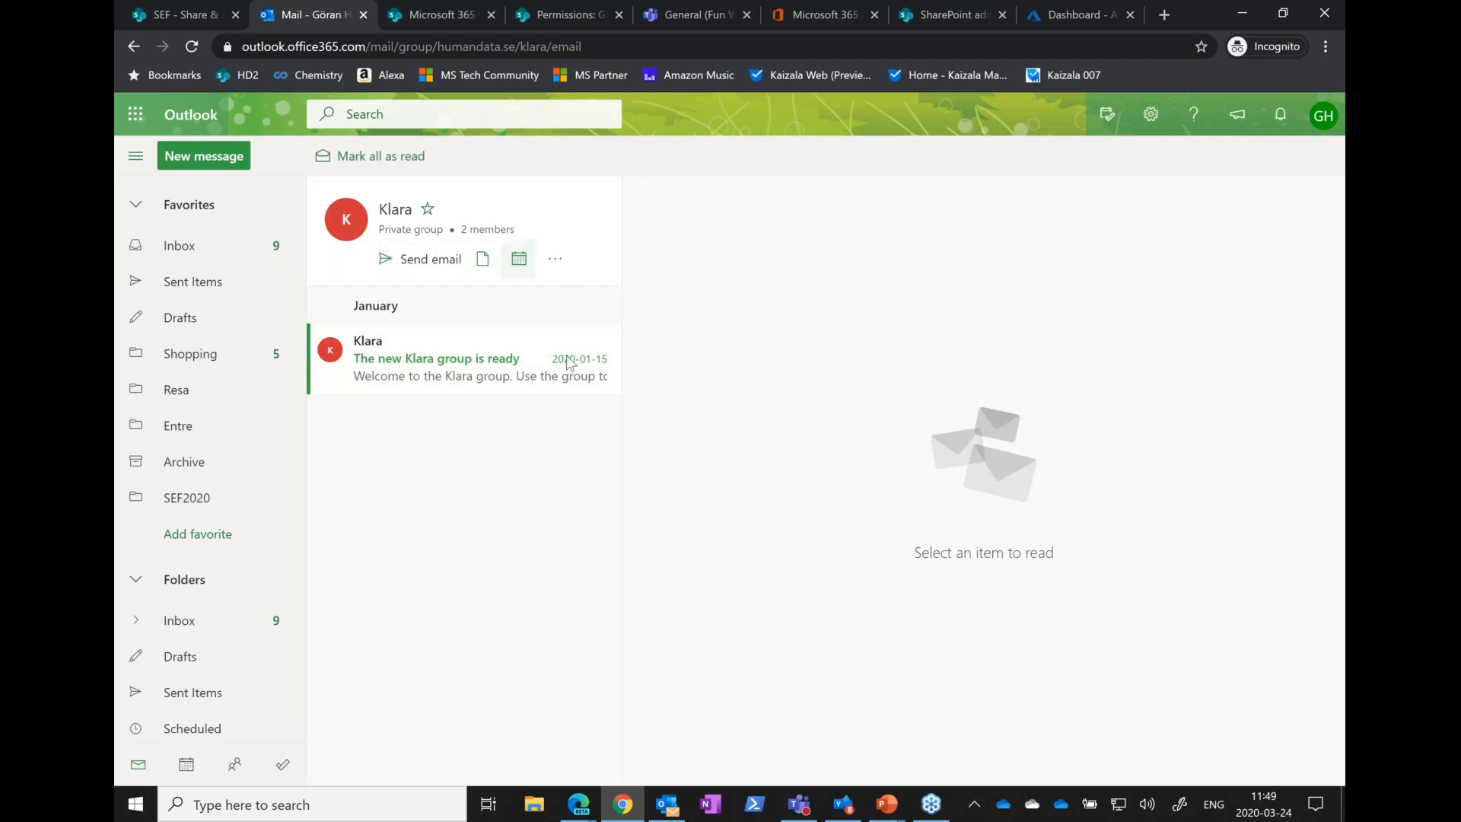
{"action": "left_click", "coordinate": [557, 263]}
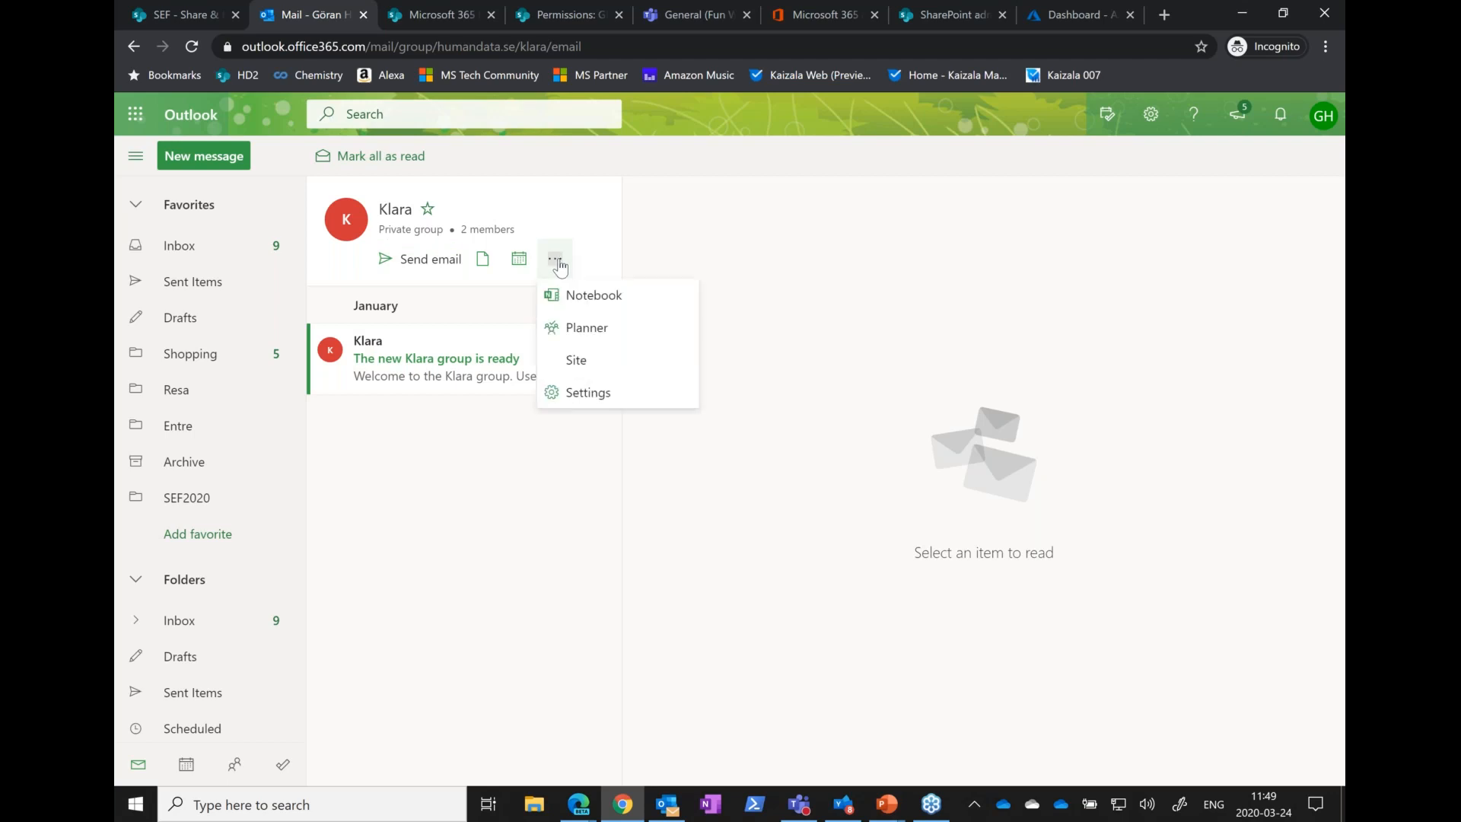
{"action": "left_click", "coordinate": [590, 393]}
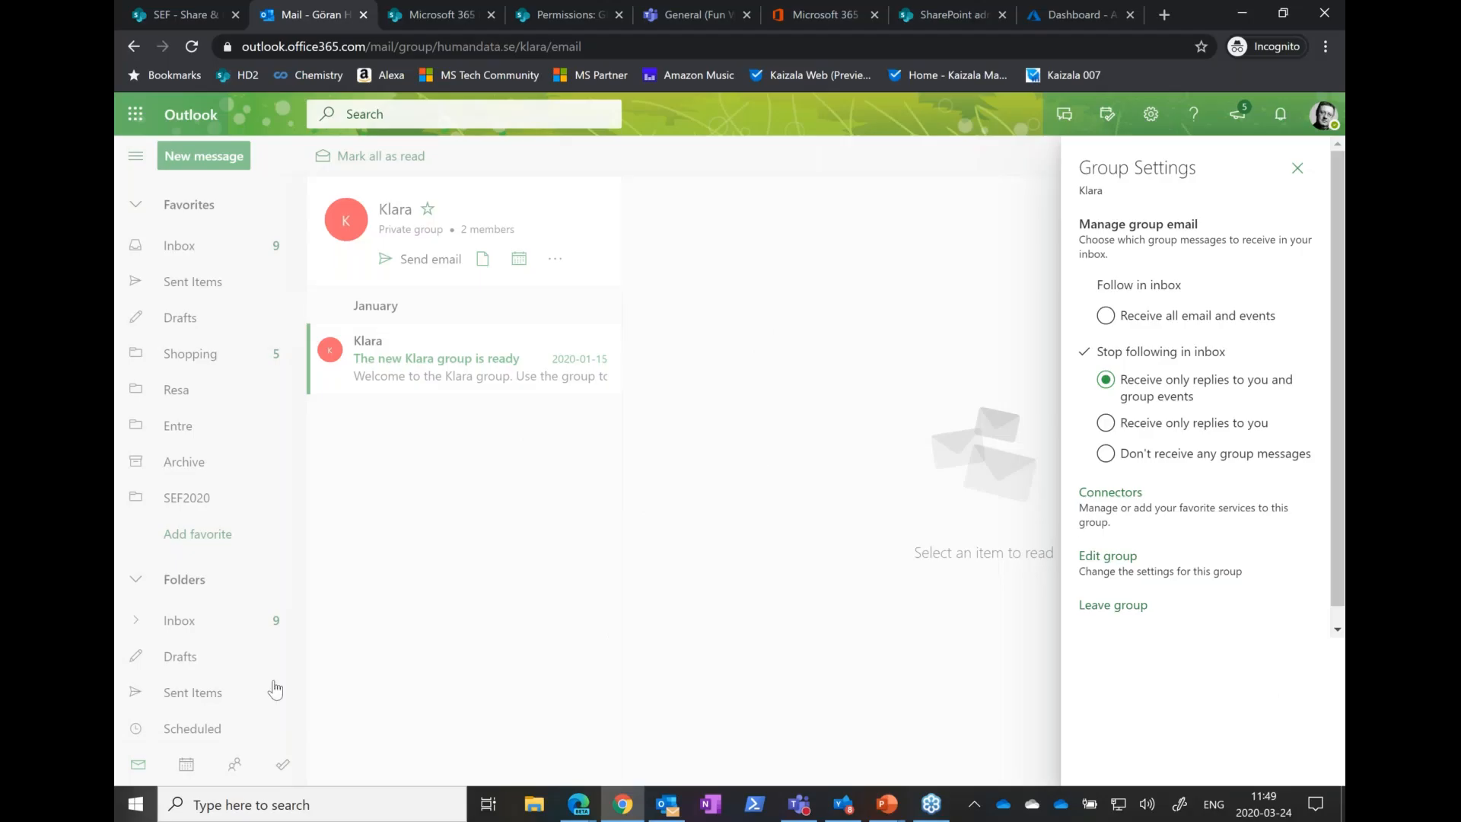
Switch to the PowerPoint slide show, advance to the FAQ #2 About Office 365 Groups slide, and return to the browser
{"action": "key", "text": "alt+Tab"}
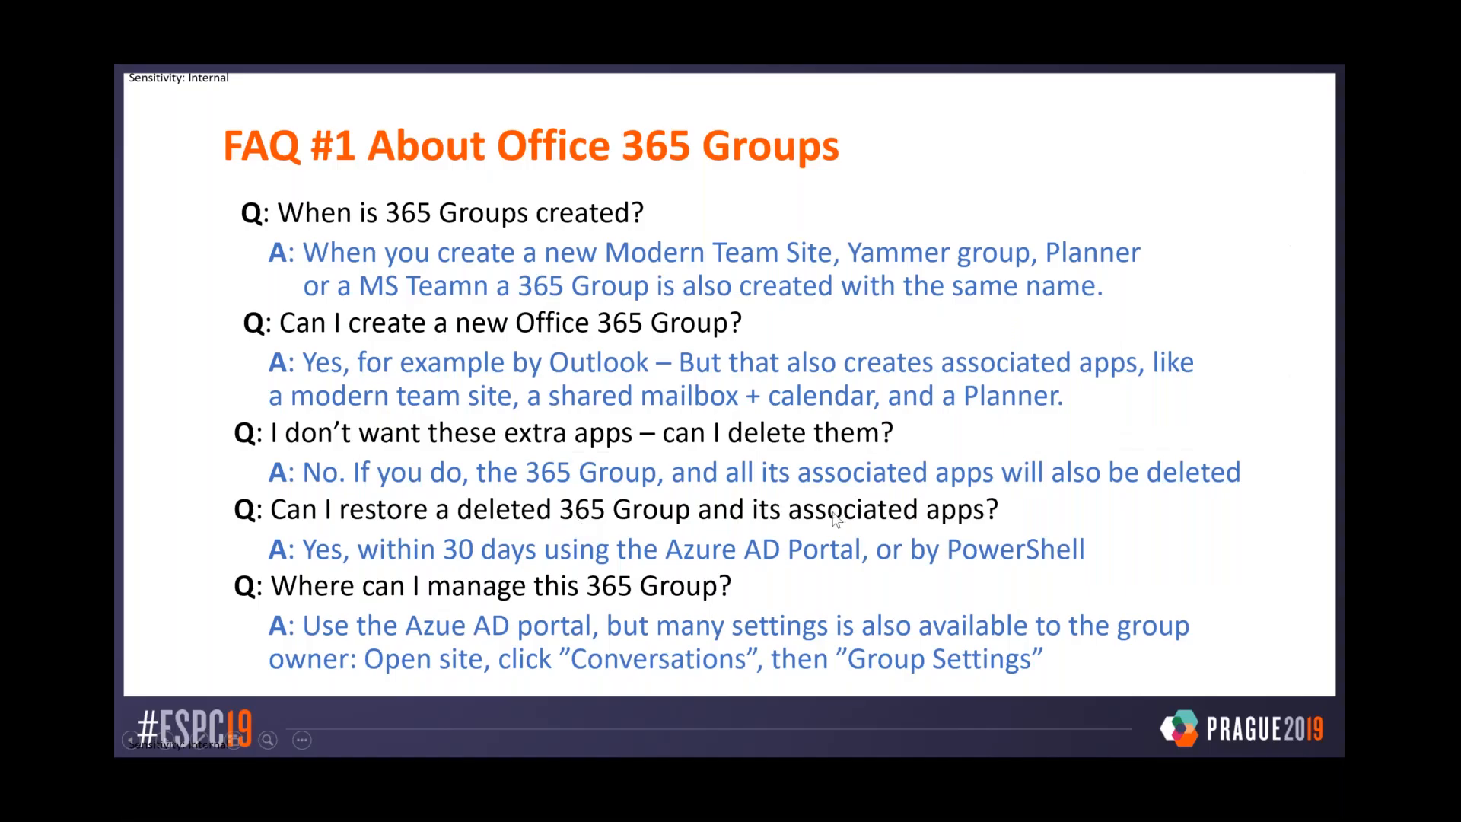
{"action": "left_click", "coordinate": [695, 515]}
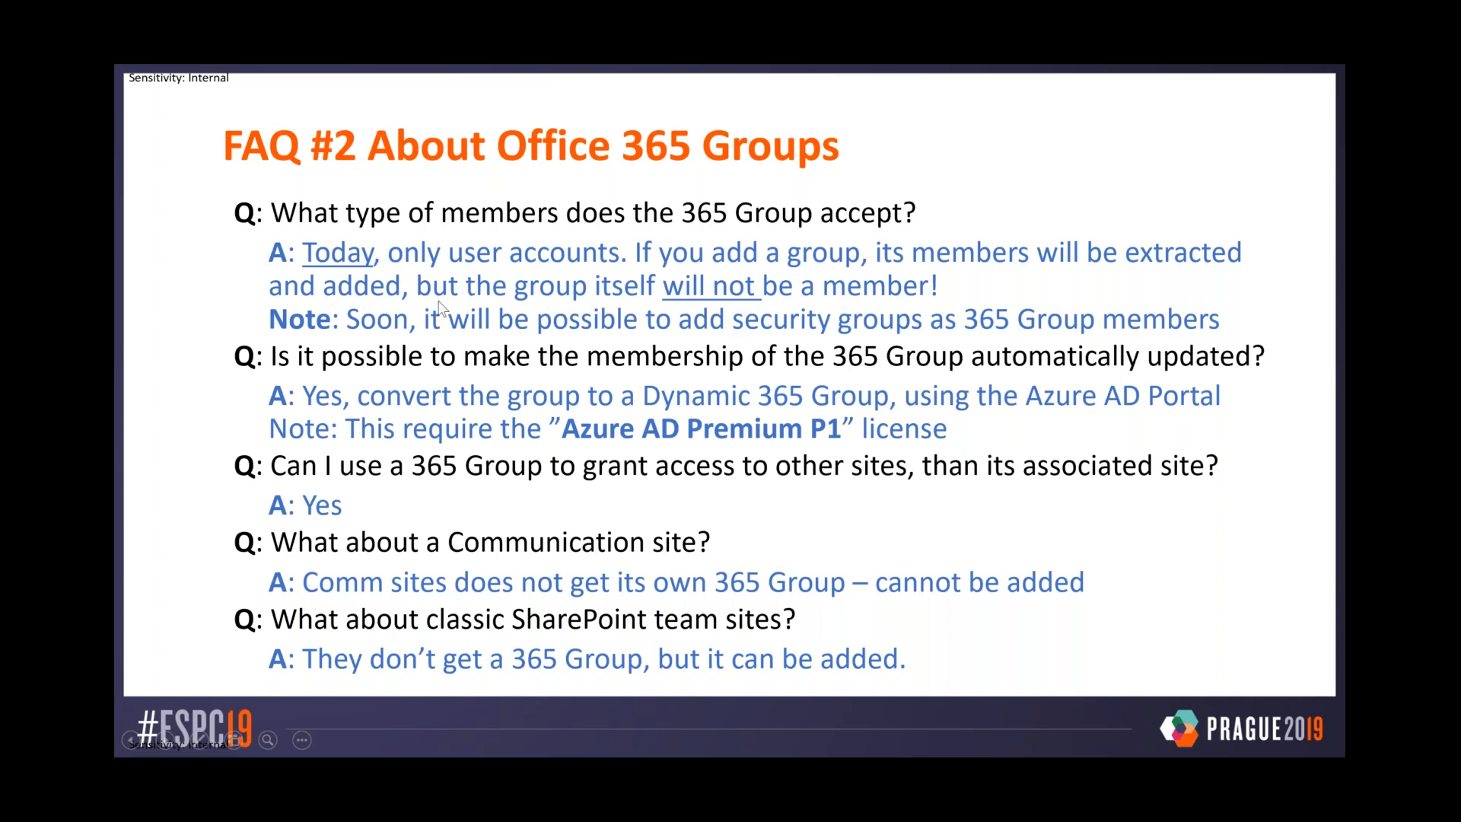
{"action": "key", "text": "alt+Tab"}
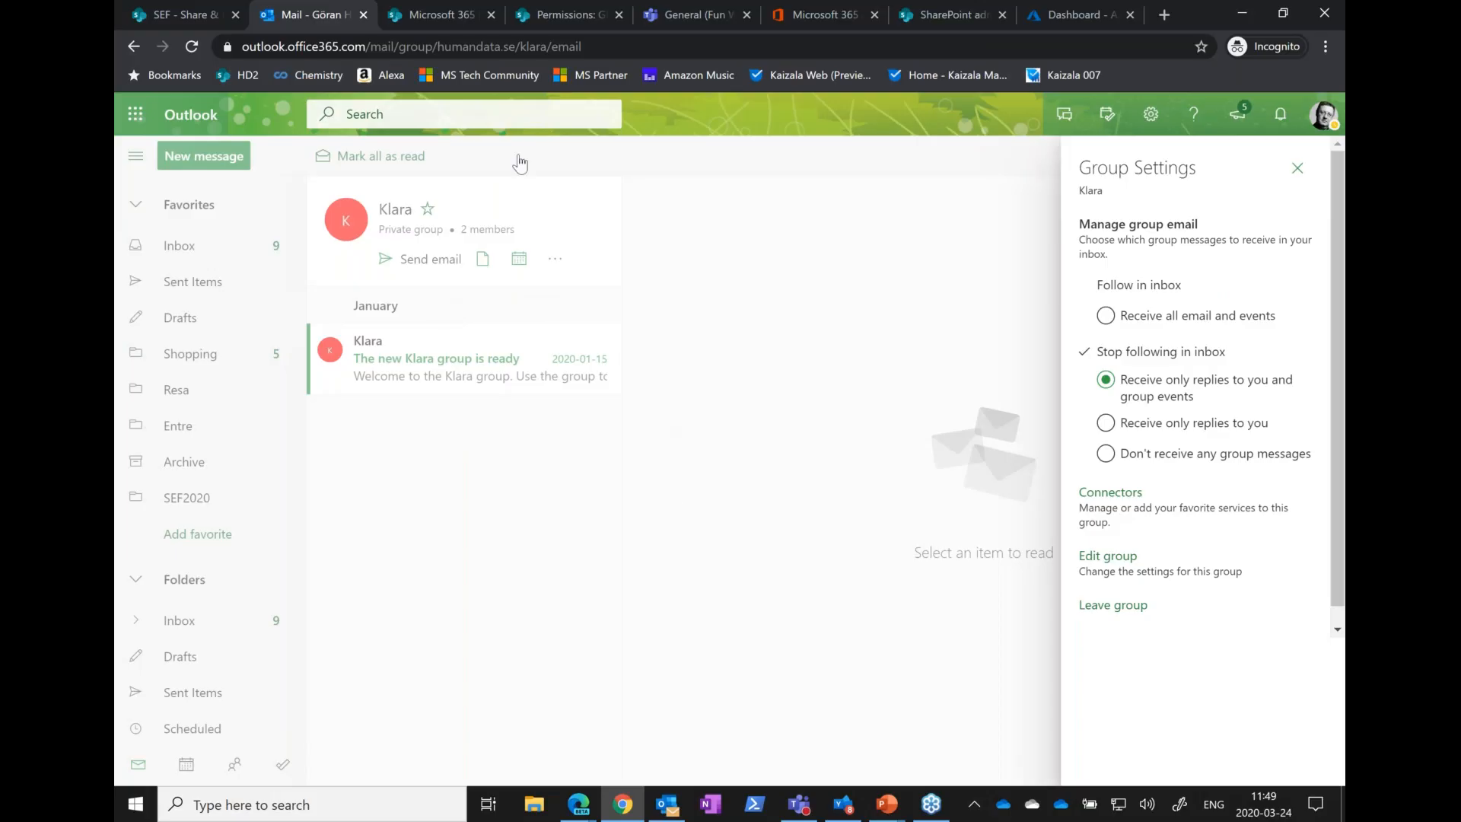
Go back to the Klara site's home page and open the form for adding members to its group
{"action": "left_click", "coordinate": [132, 47]}
{"action": "left_click", "coordinate": [134, 47]}
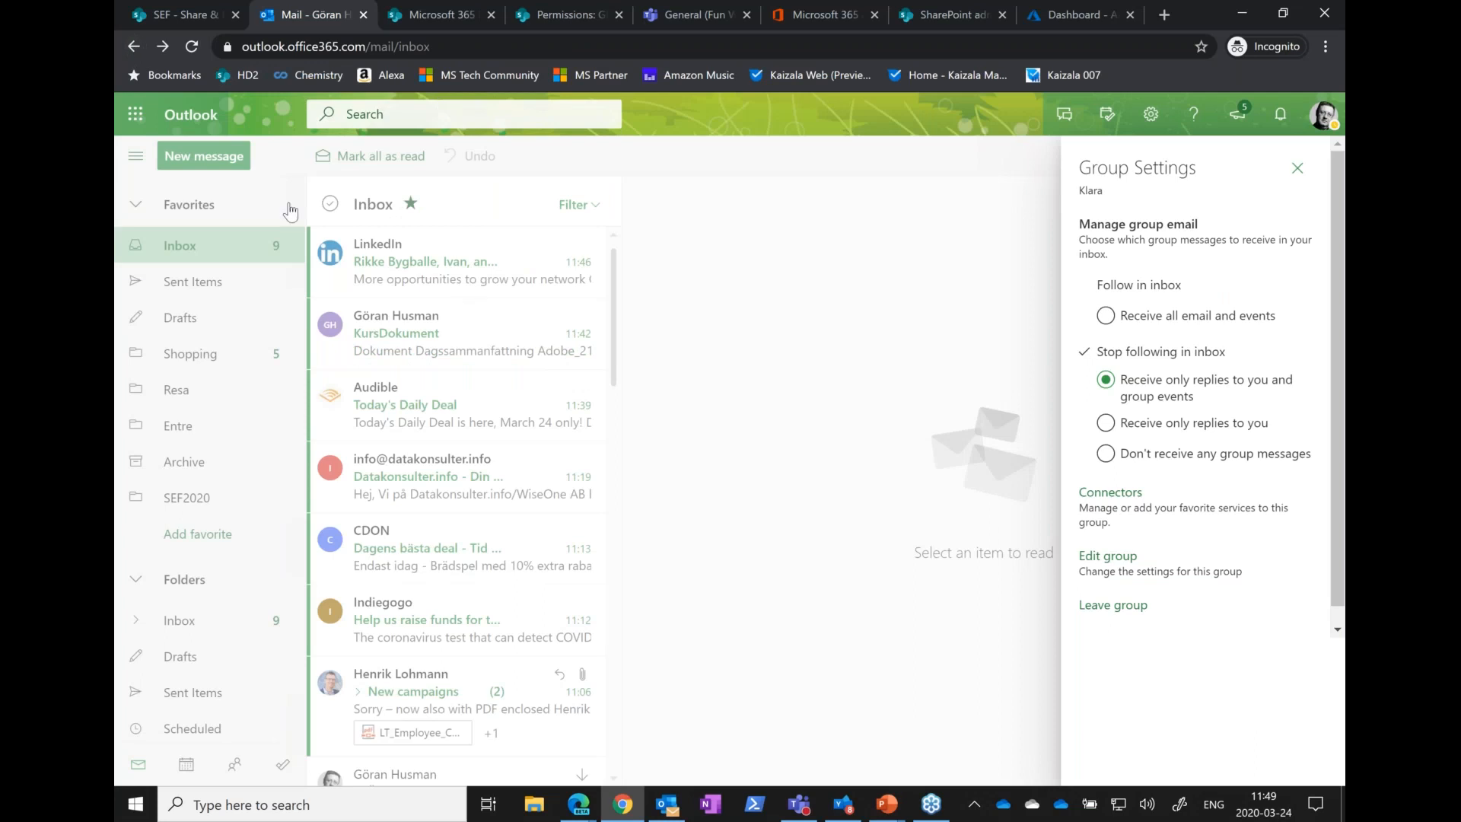
{"action": "right_click", "coordinate": [133, 53]}
{"action": "left_click", "coordinate": [156, 95]}
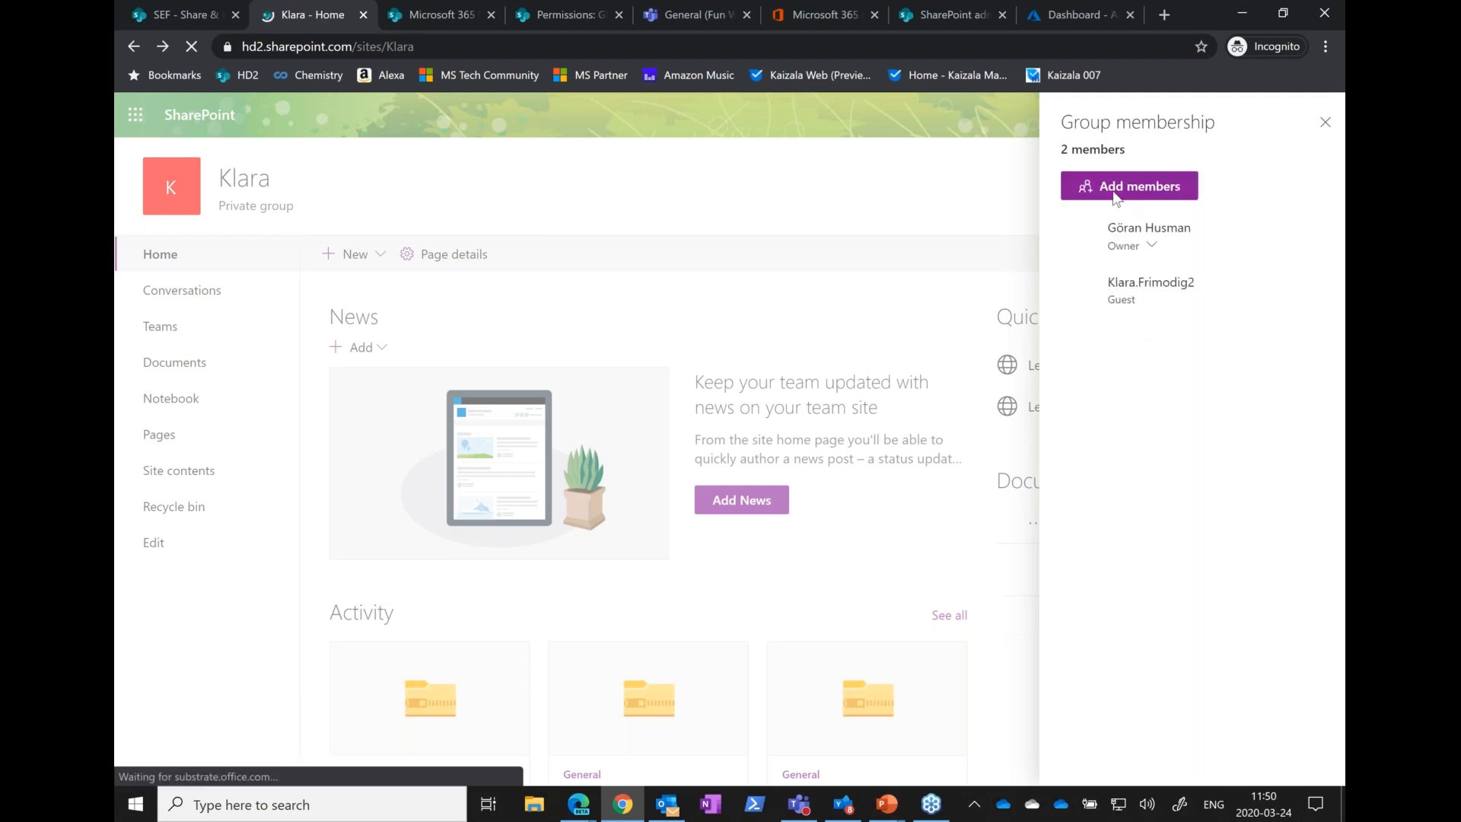
{"action": "left_click", "coordinate": [1128, 185]}
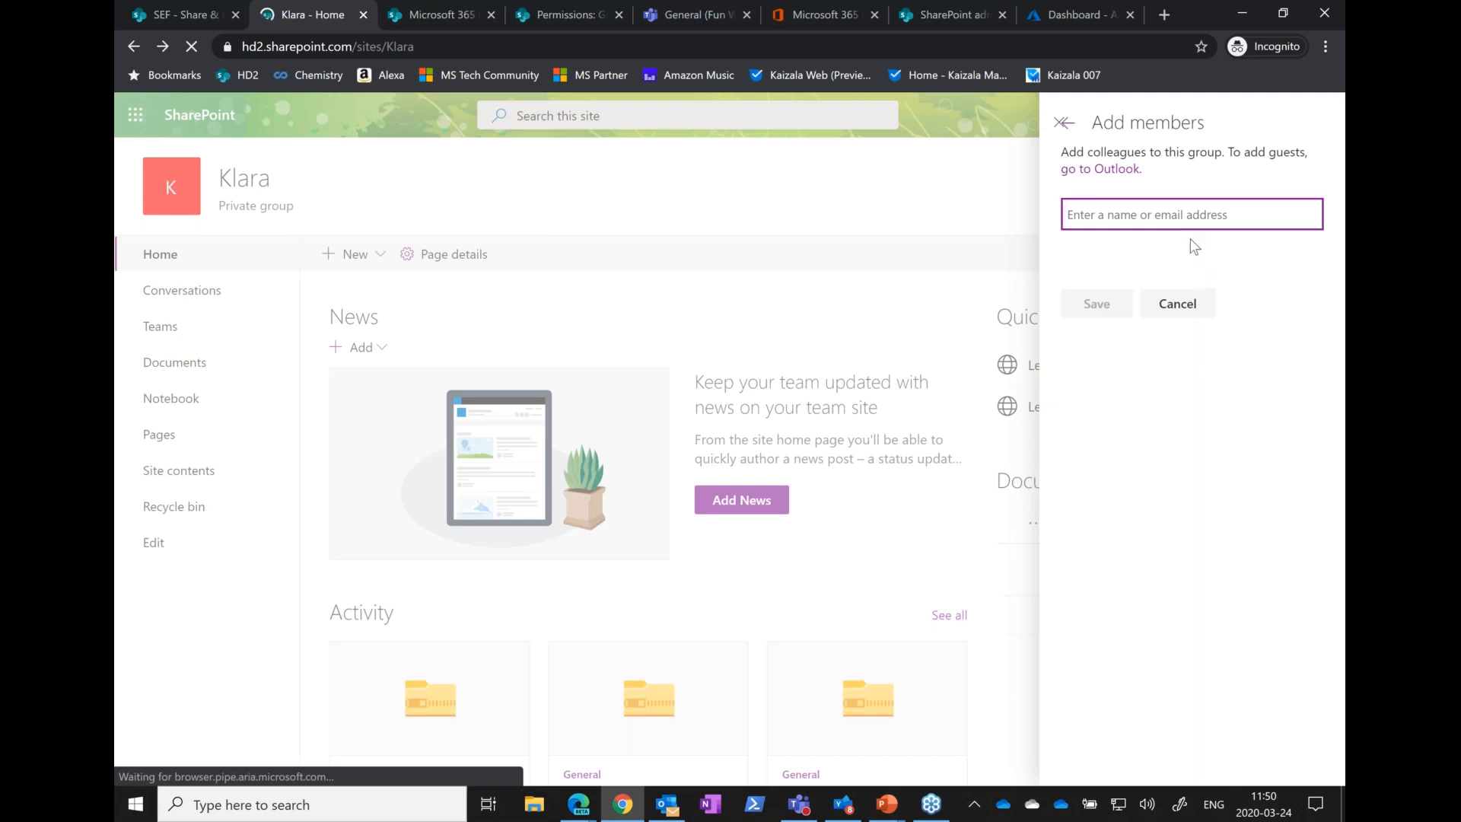
Switch to the Microsoft 365 admin center and list the organization's groups
{"action": "left_click", "coordinate": [829, 21]}
{"action": "scroll", "coordinate": [239, 355], "scroll_direction": "up", "scroll_amount": 5}
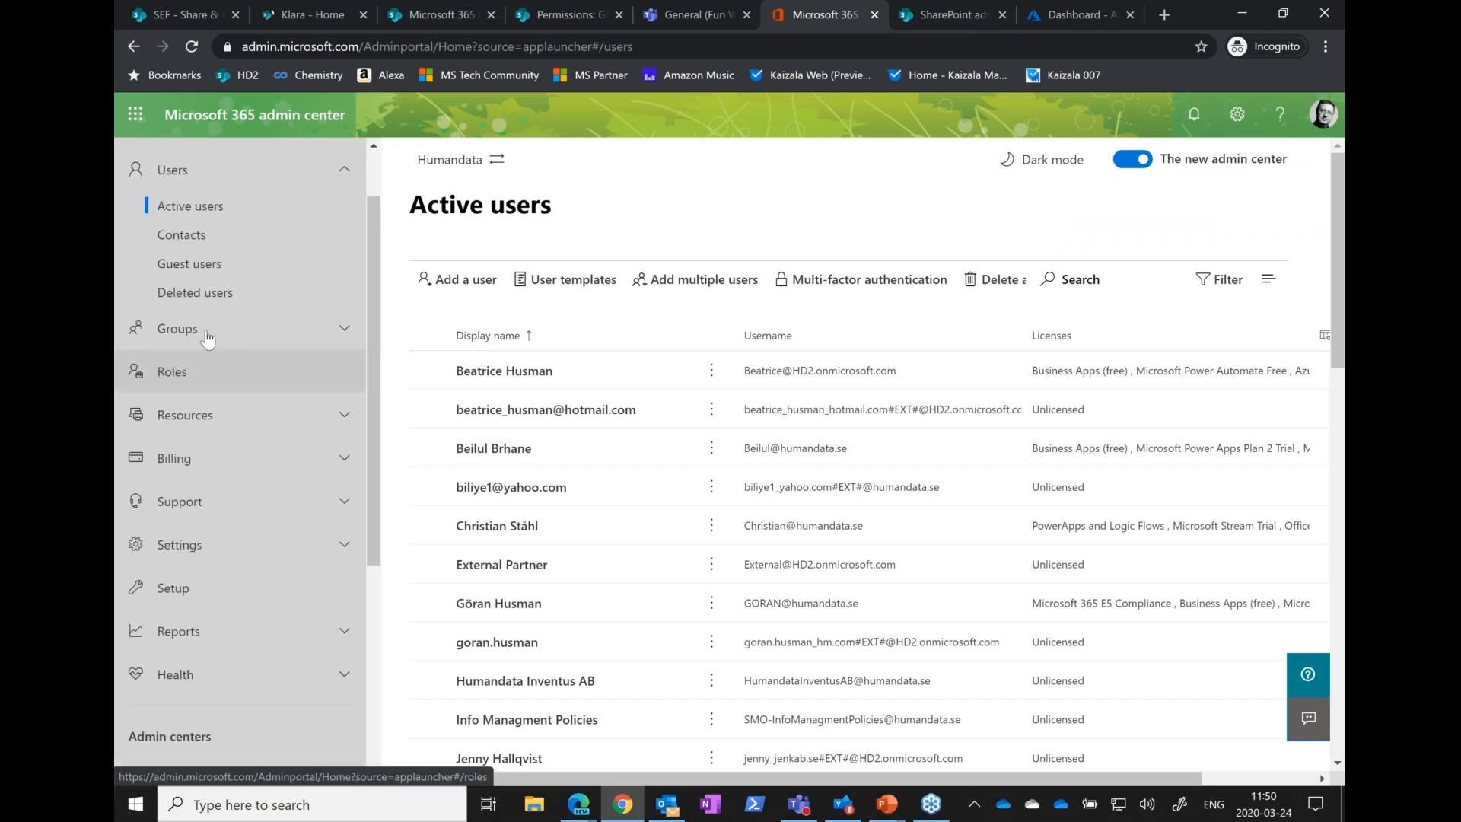
{"action": "left_click", "coordinate": [207, 339]}
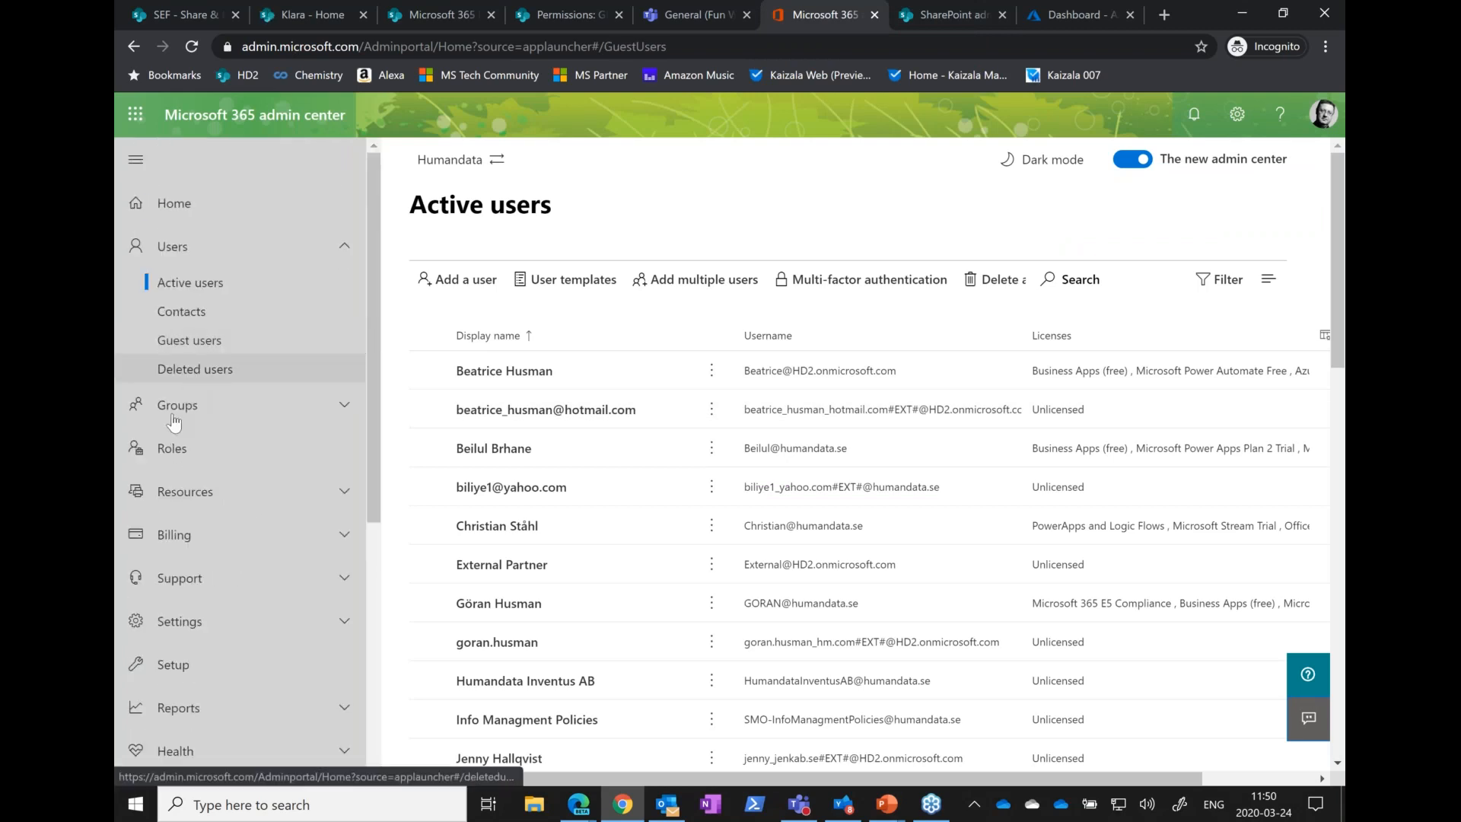
{"action": "left_click", "coordinate": [349, 416]}
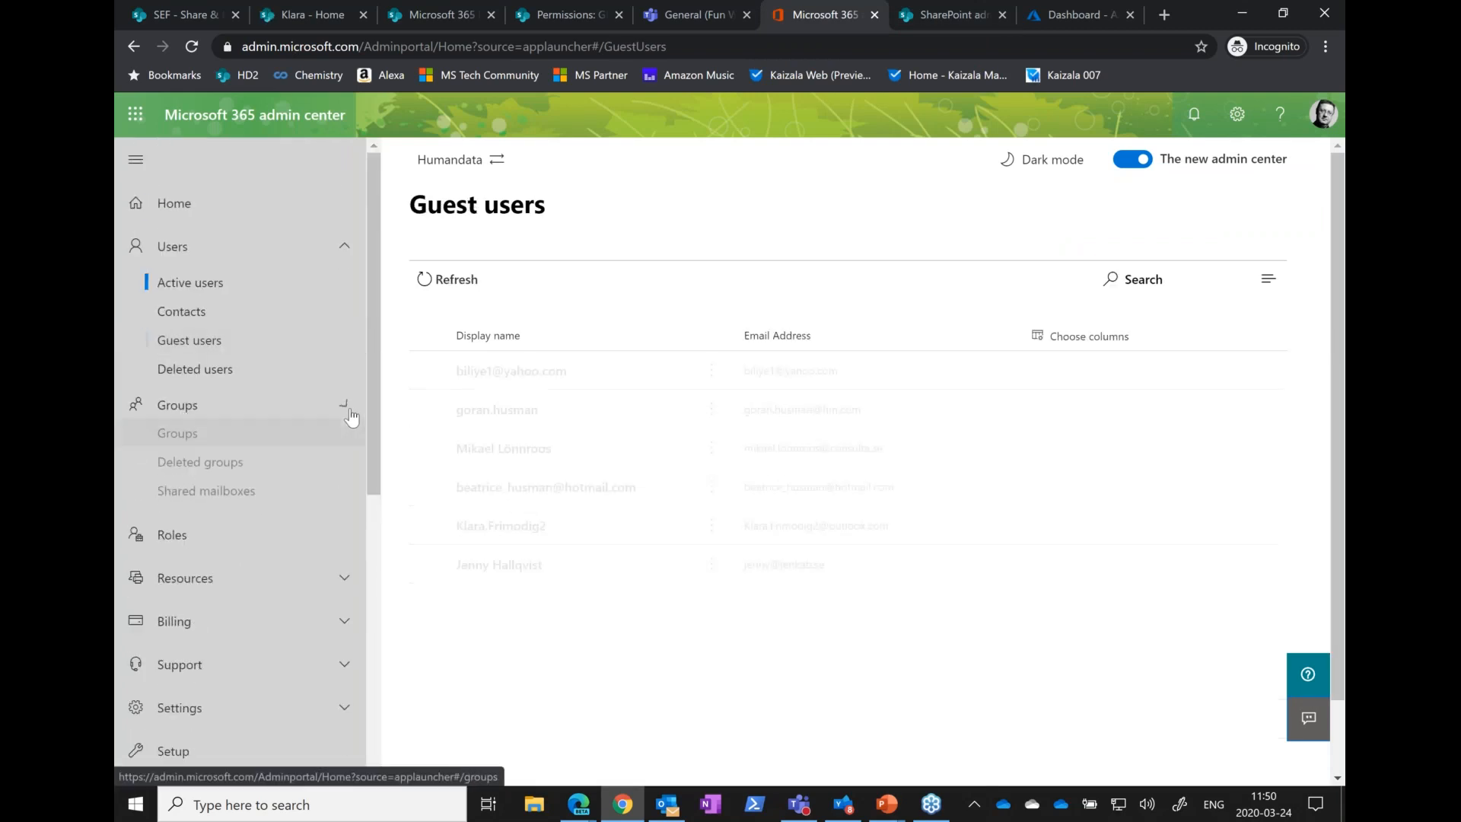
{"action": "left_click", "coordinate": [191, 468]}
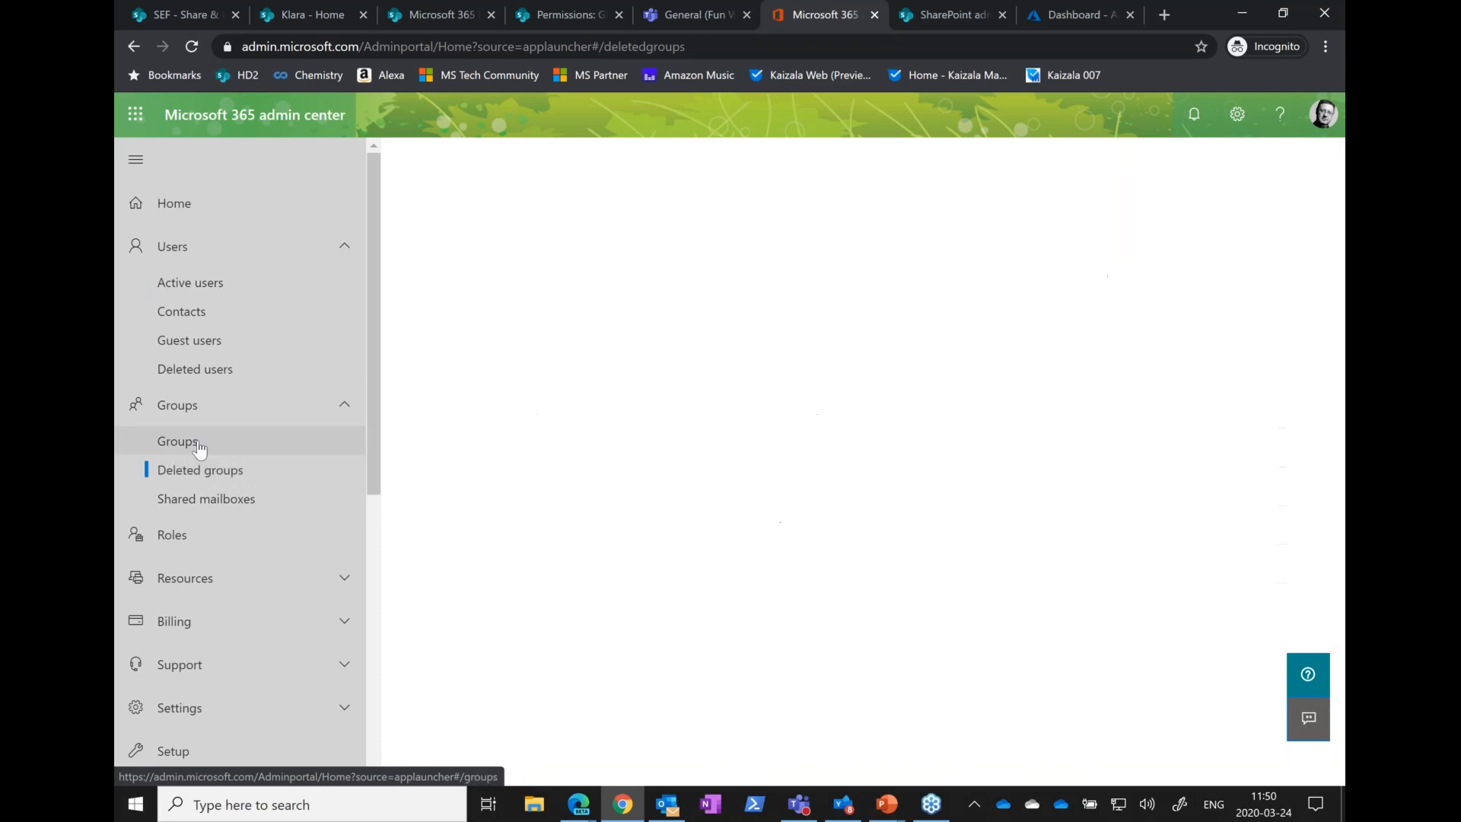
{"action": "left_click", "coordinate": [199, 448]}
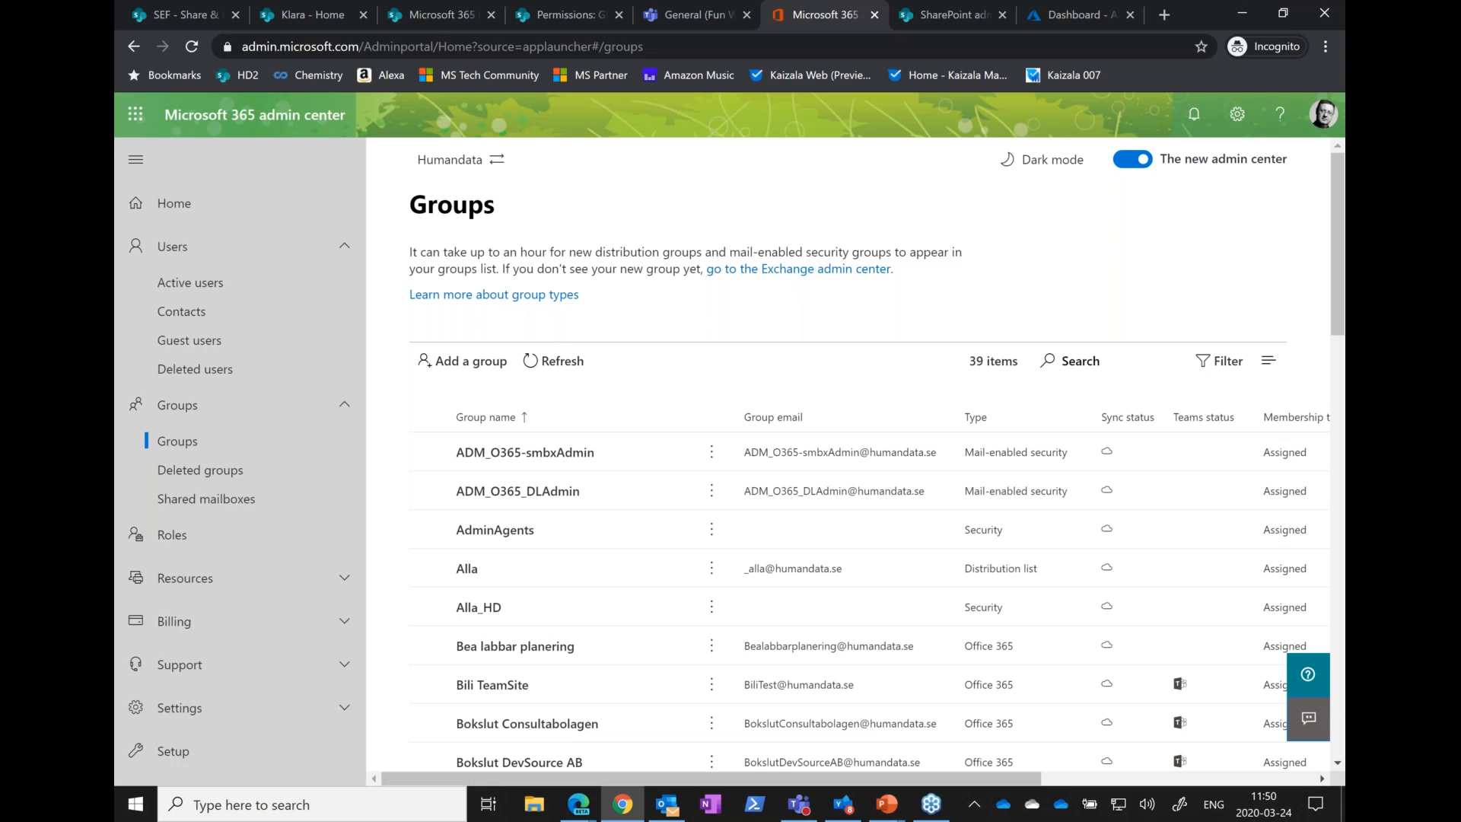
Try to add the alla_hd group as a member of the Klara site by searching the directory, and close the membership pane
{"action": "left_click", "coordinate": [309, 15]}
{"action": "type", "text": "alla_hd"}
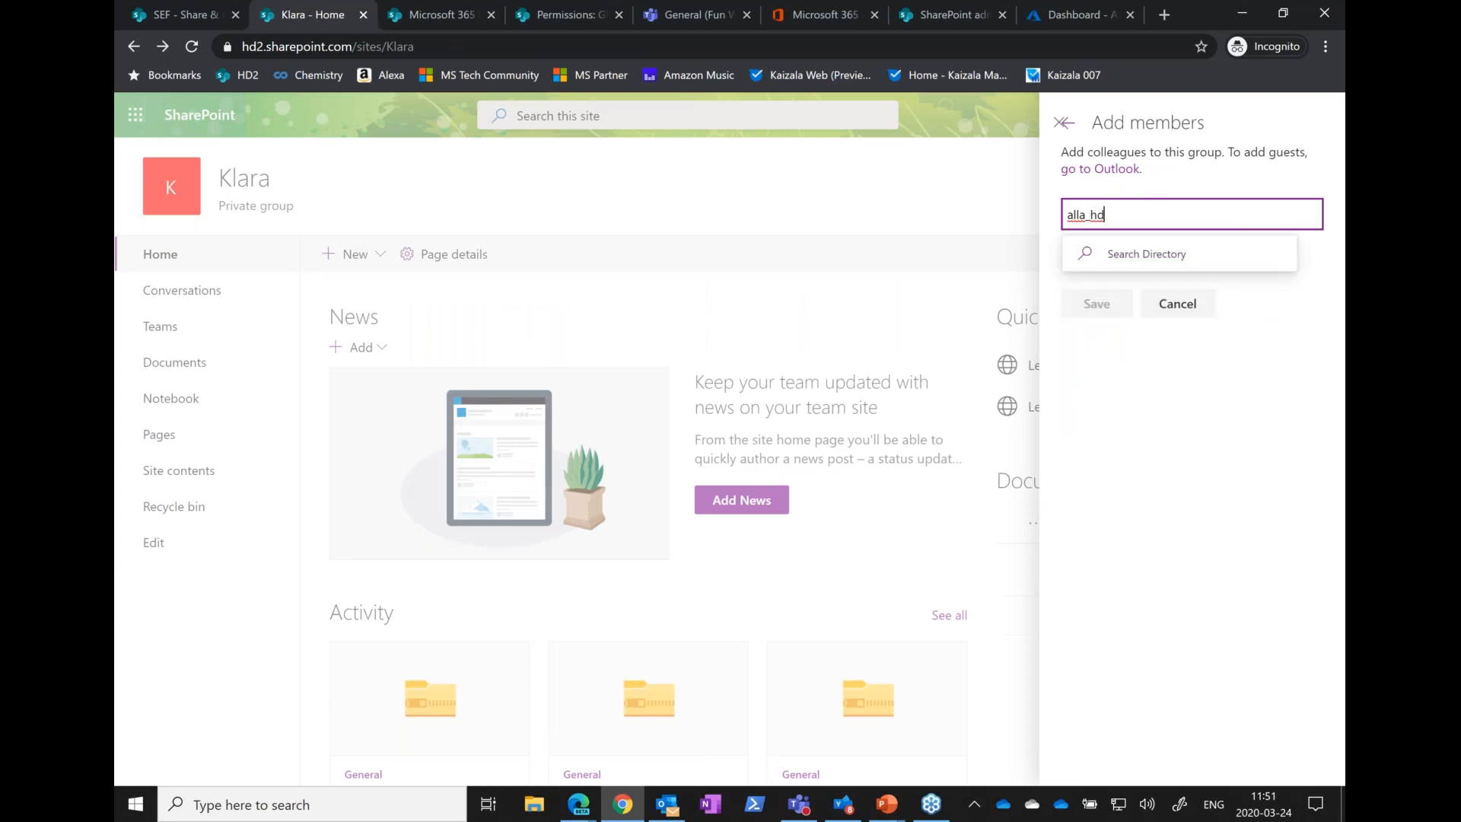
{"action": "left_click", "coordinate": [1158, 261]}
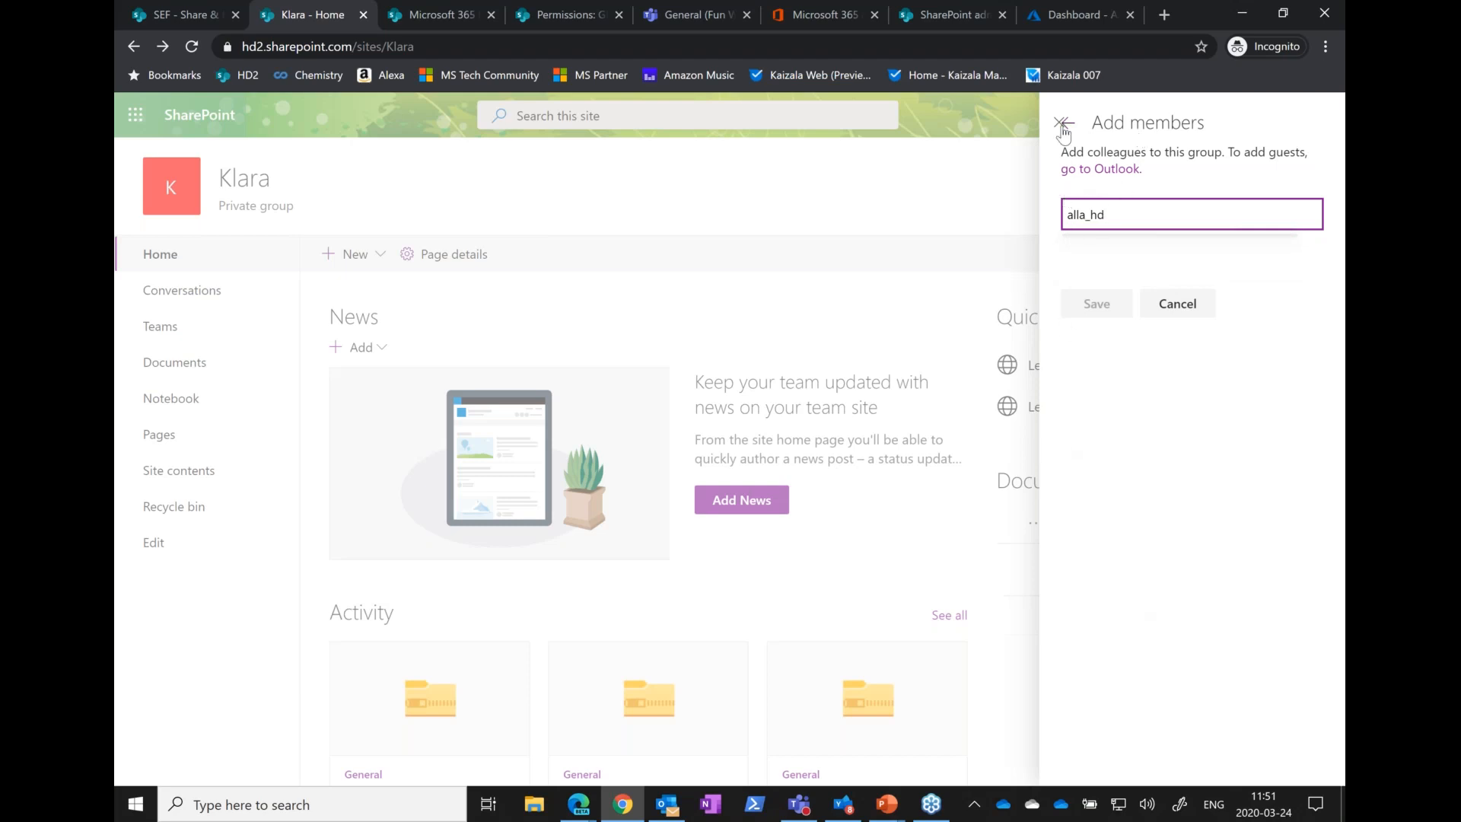
{"action": "left_click", "coordinate": [1181, 306]}
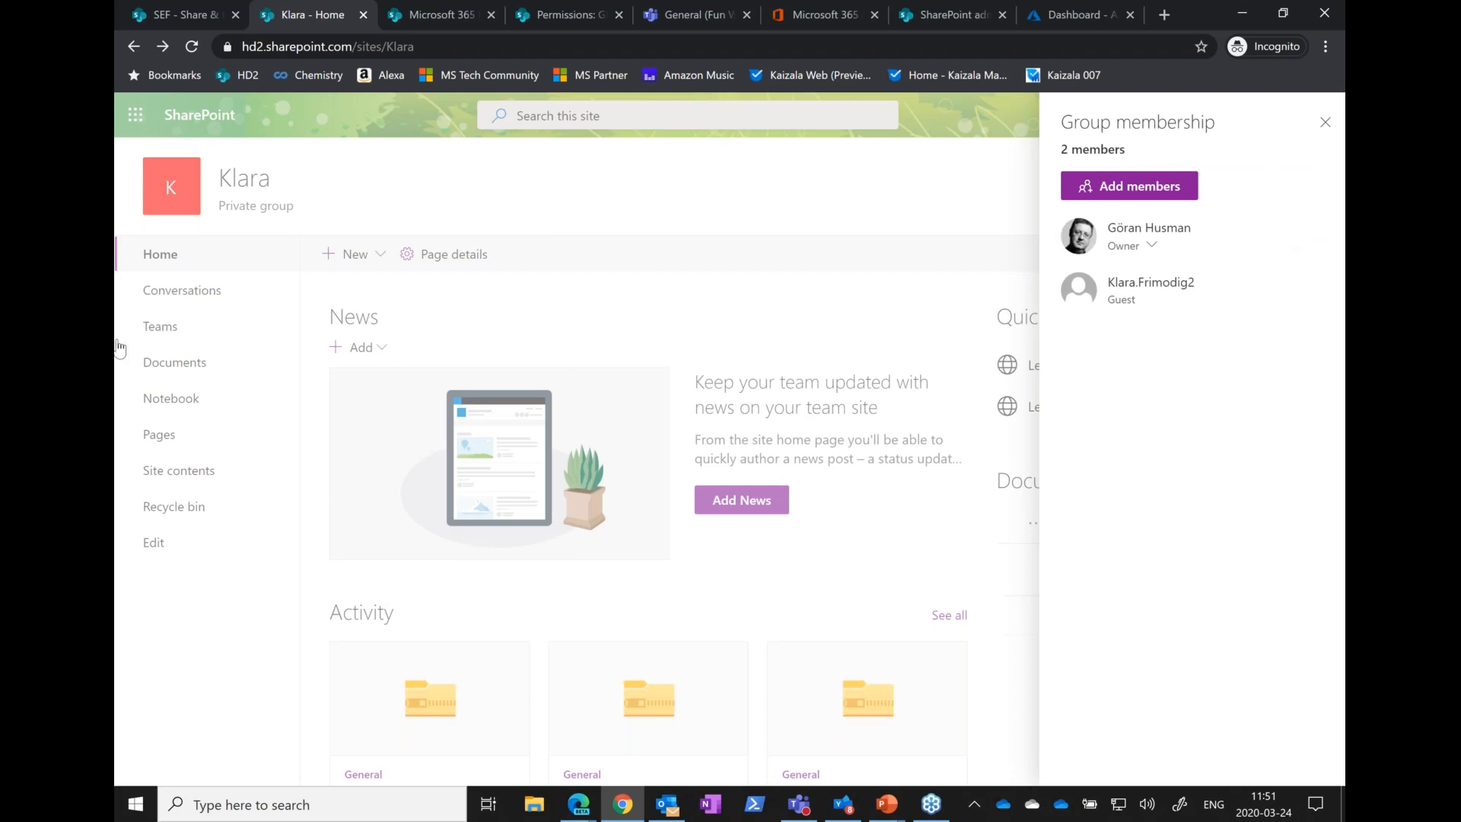
{"action": "left_click", "coordinate": [537, 189]}
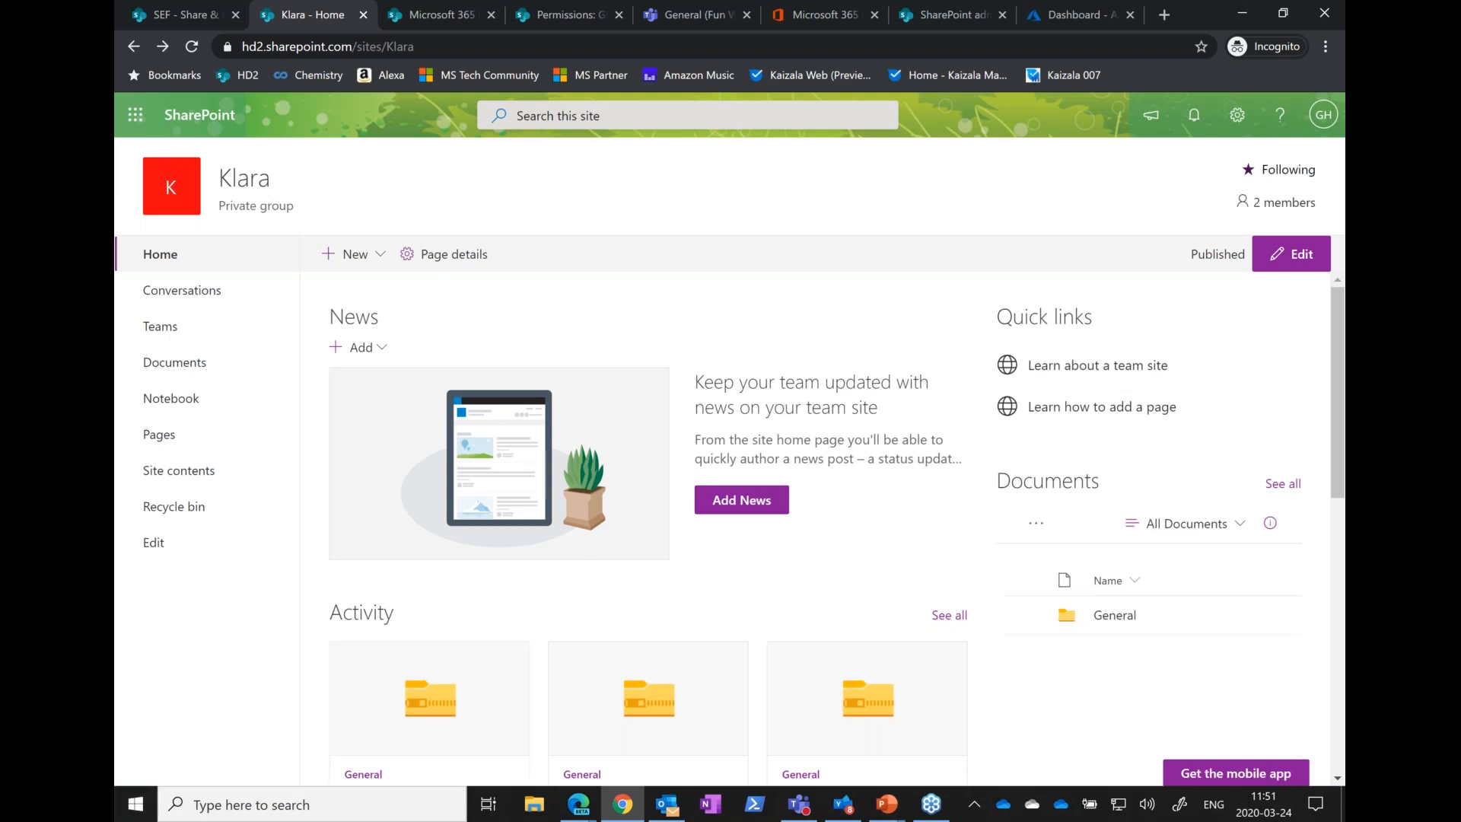
Switch to Microsoft Teams, open the Klara team's member management page, and expand Members and guests
{"action": "left_click", "coordinate": [689, 14]}
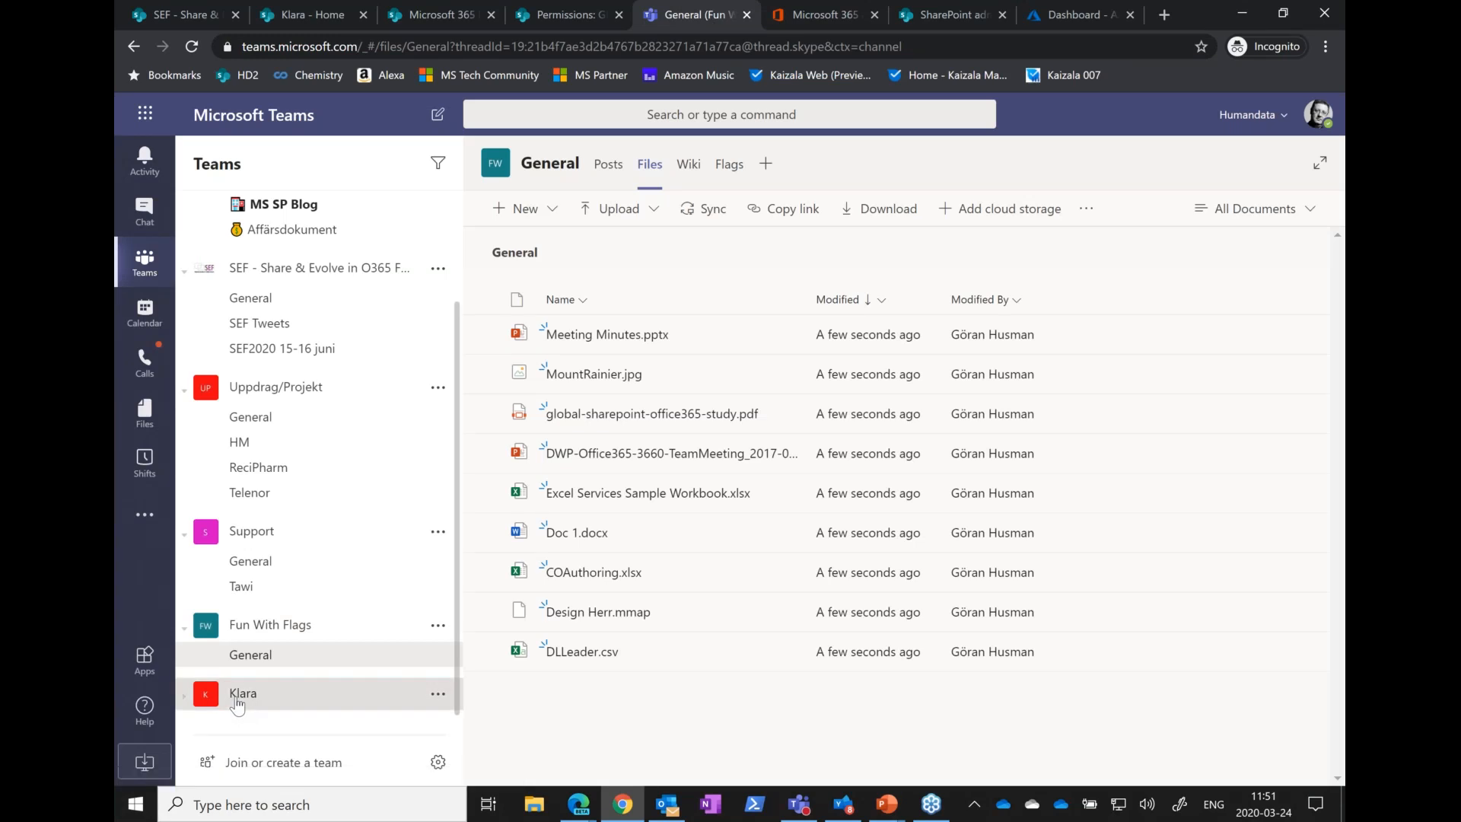
{"action": "left_click", "coordinate": [238, 704]}
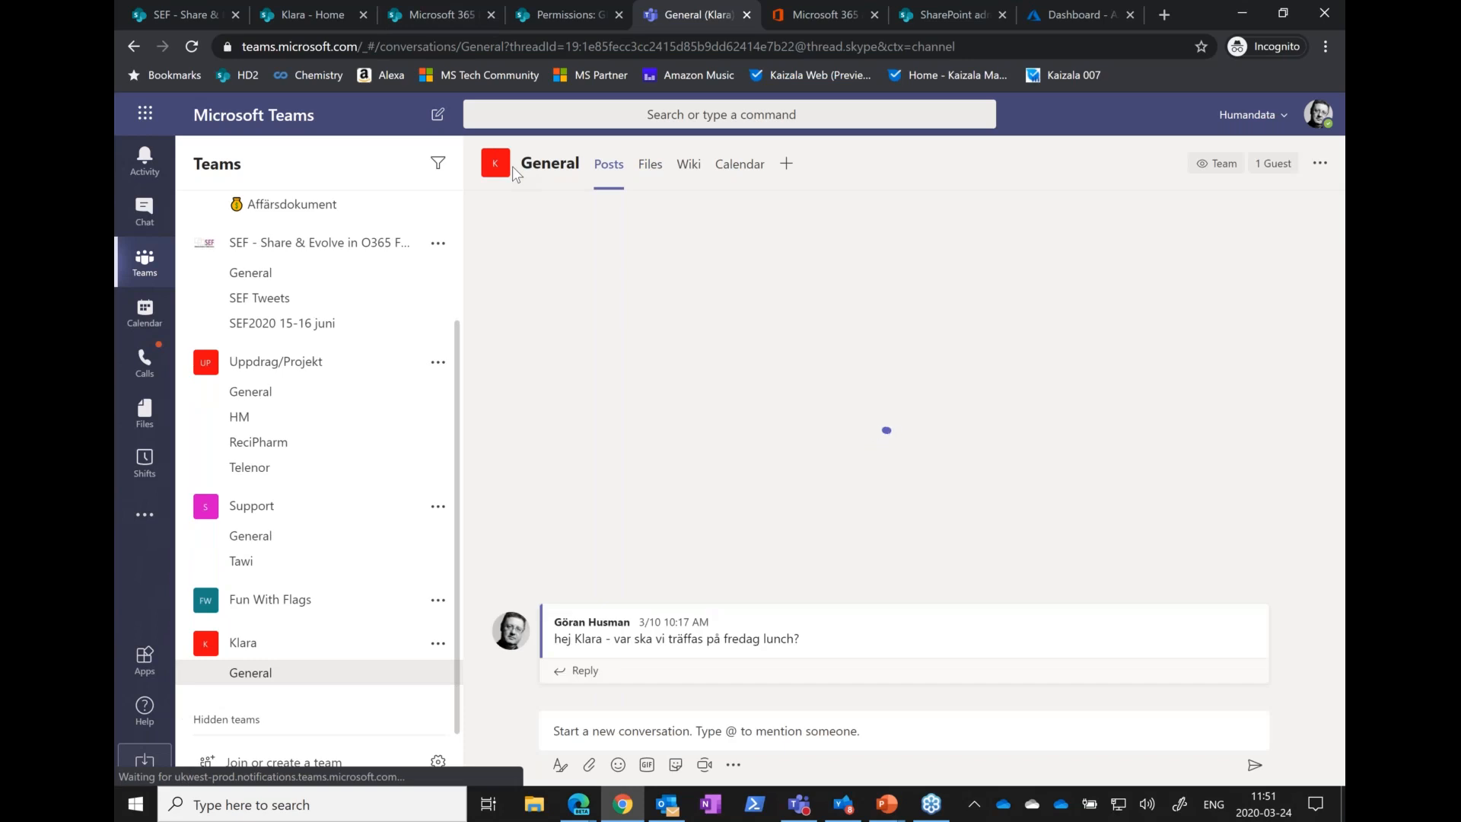
{"action": "mouse_move", "coordinate": [495, 169]}
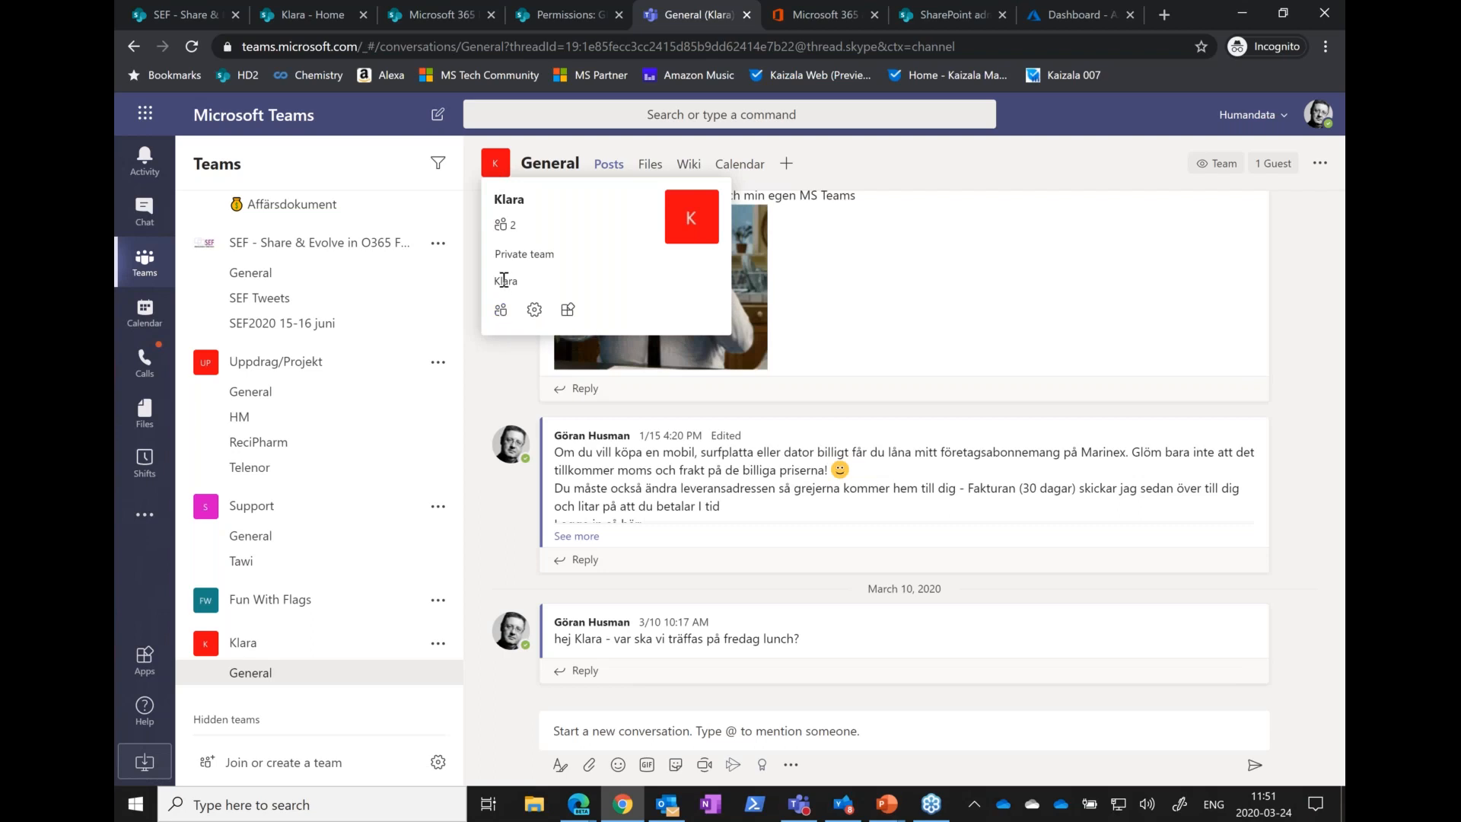
{"action": "left_click", "coordinate": [500, 312]}
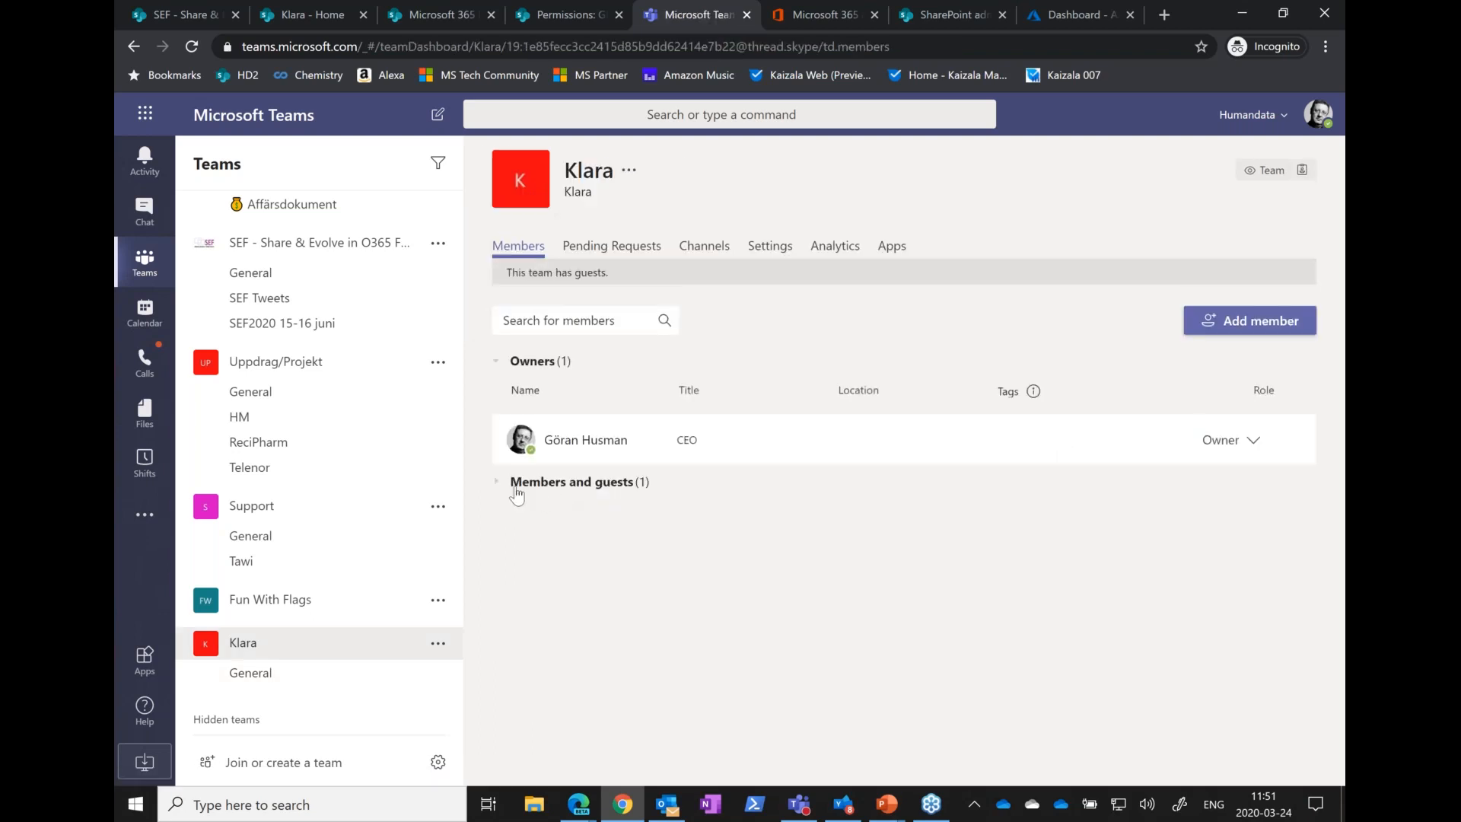
{"action": "left_click", "coordinate": [493, 486]}
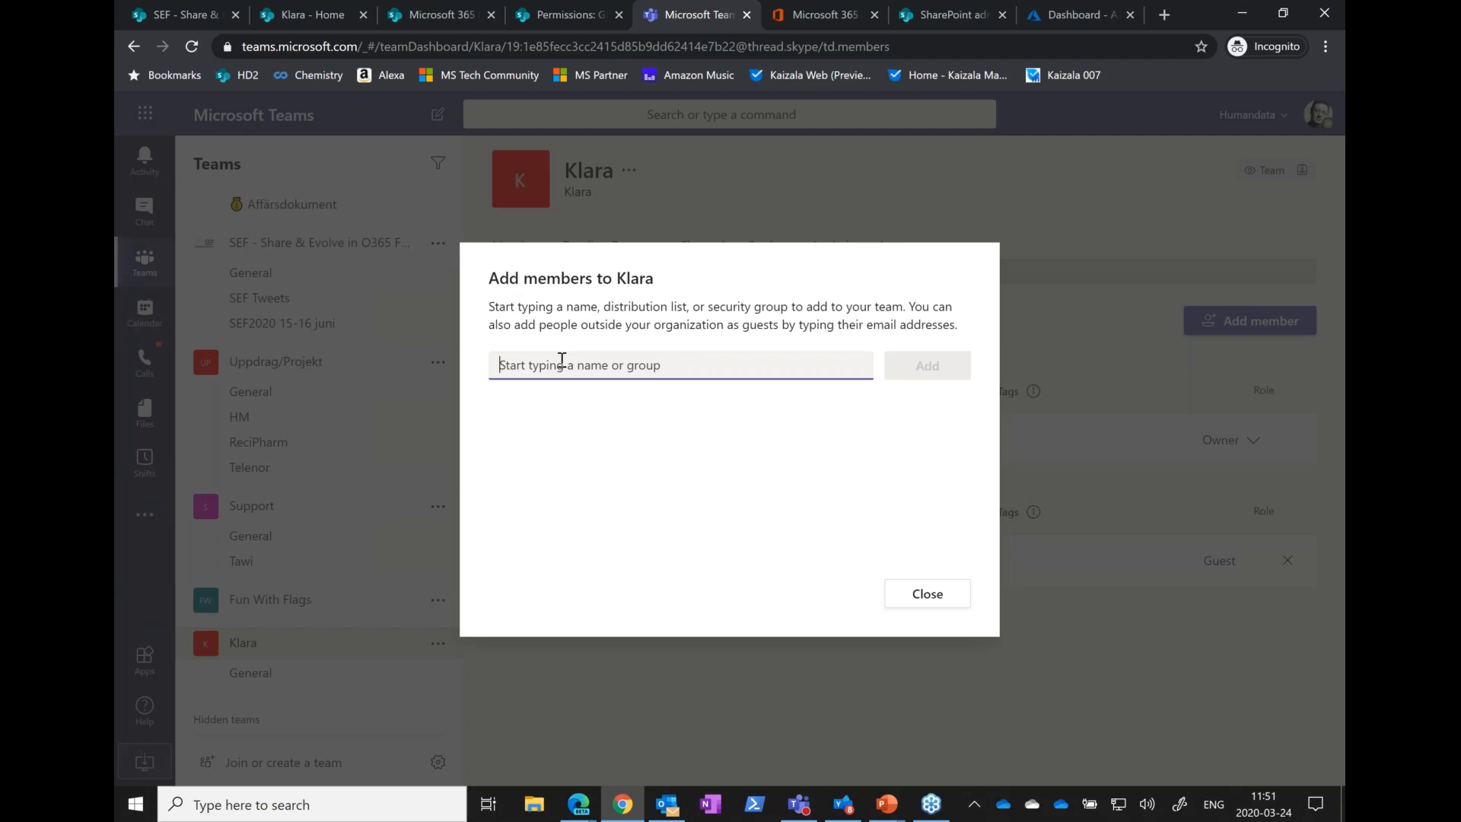
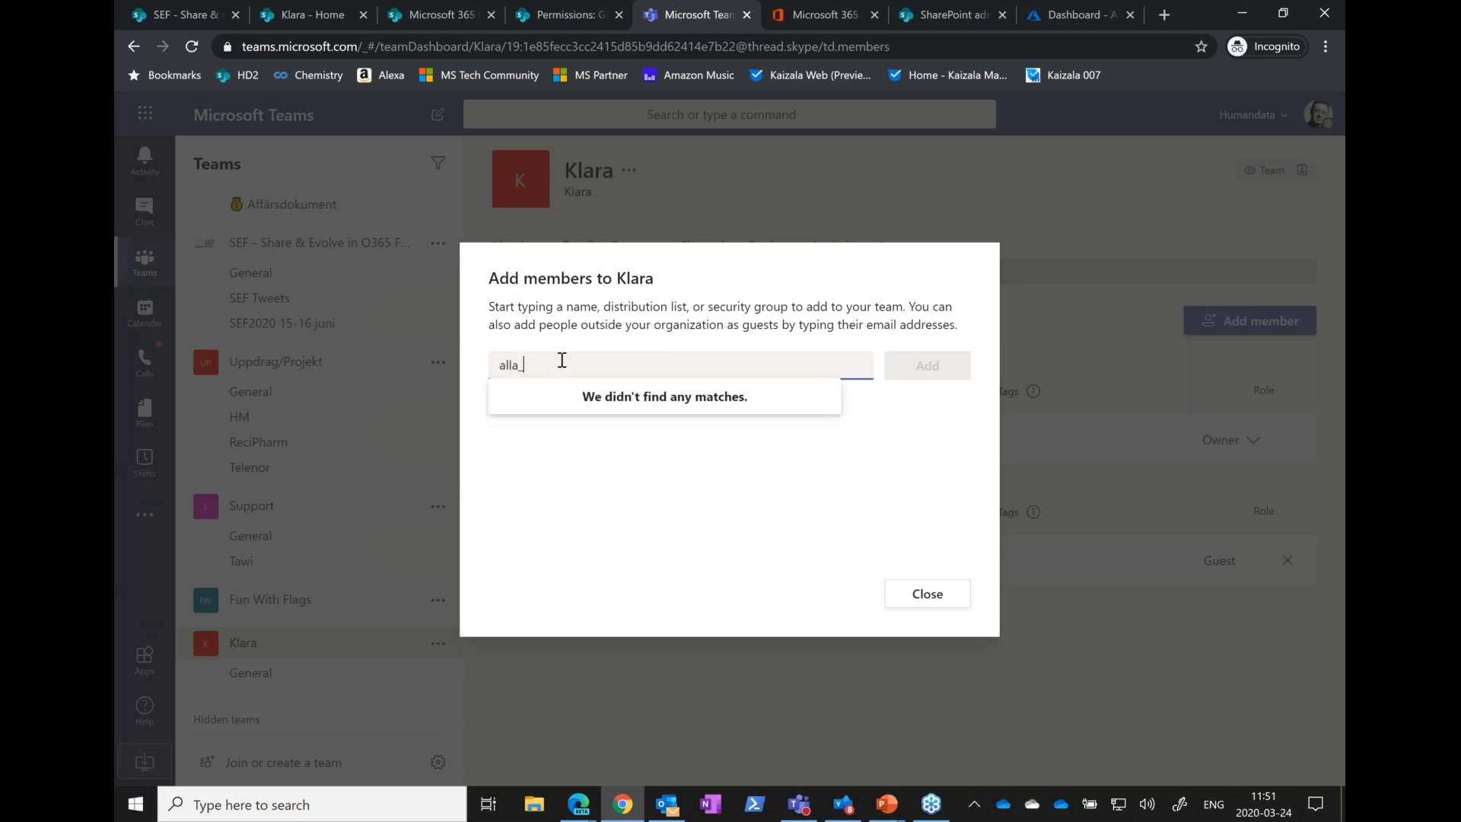
Try to find the alla_hd group by its email address in the Add members to Klara dialog, and clear the entry
{"action": "key", "text": "ctrl+a"}
{"action": "key", "text": "BackSpace"}
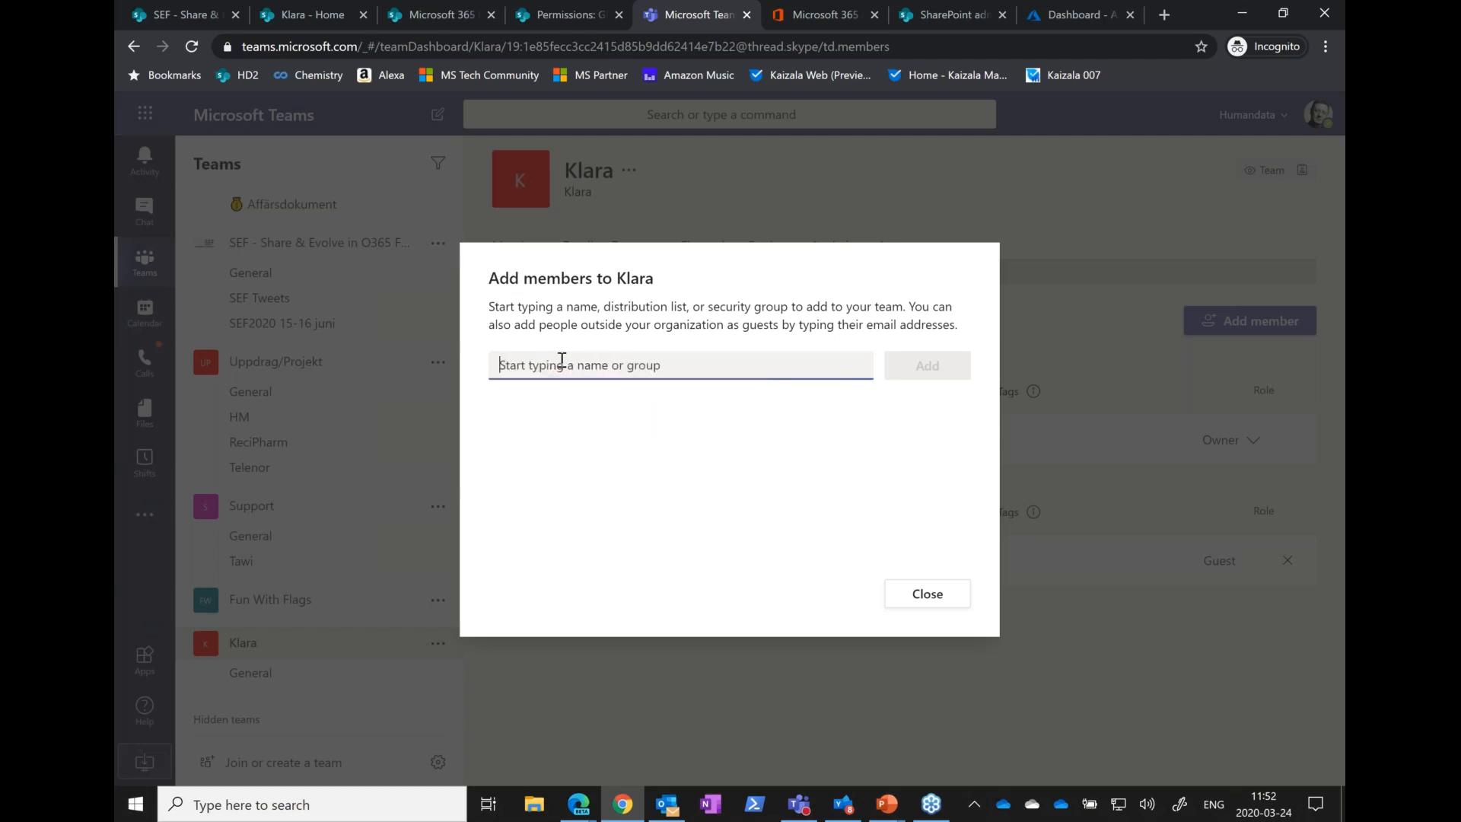
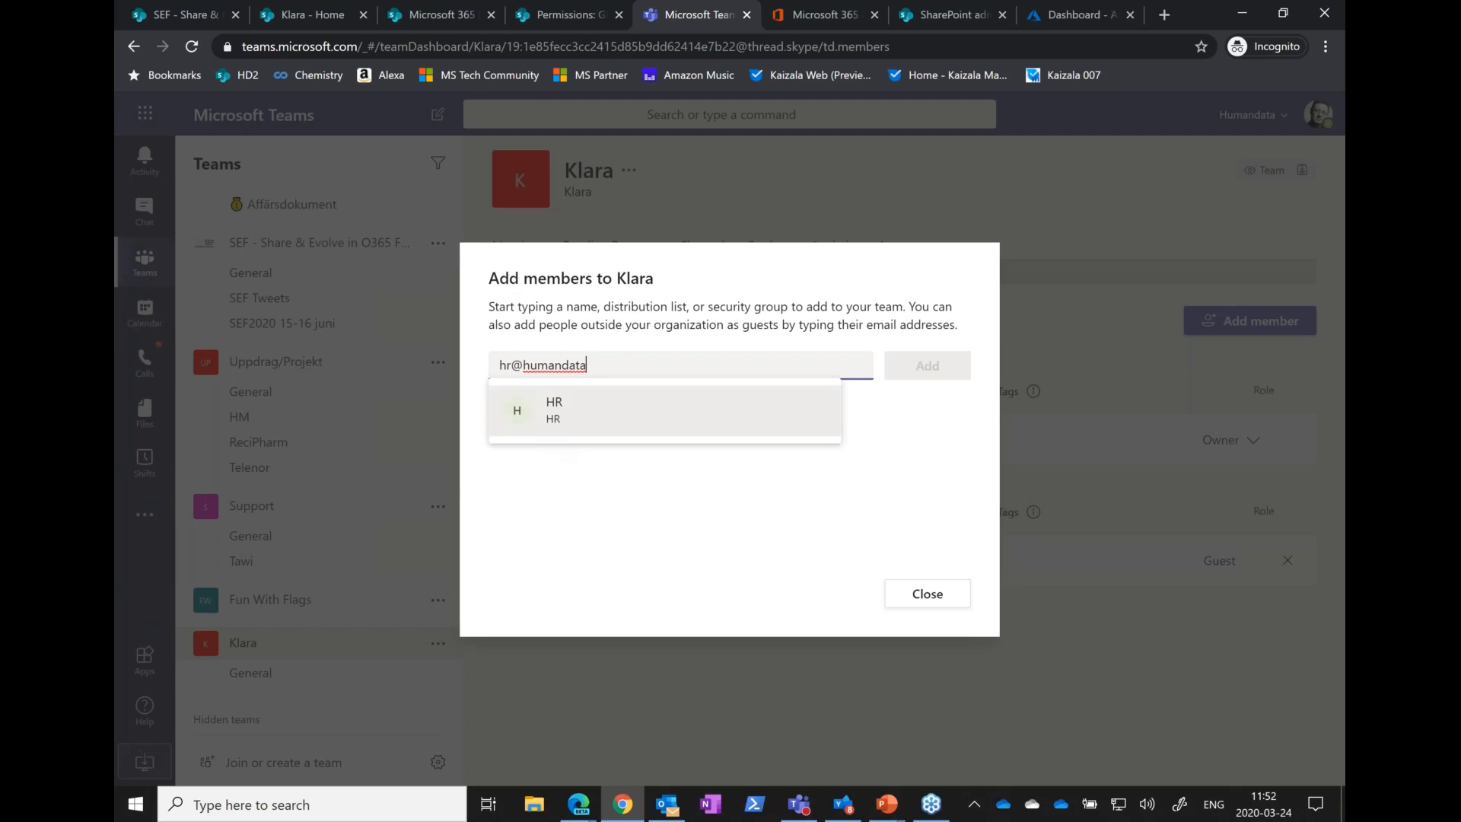
Find the HR group by its email address and add it to the Klara team
{"action": "left_click", "coordinate": [559, 411]}
{"action": "left_click", "coordinate": [941, 370]}
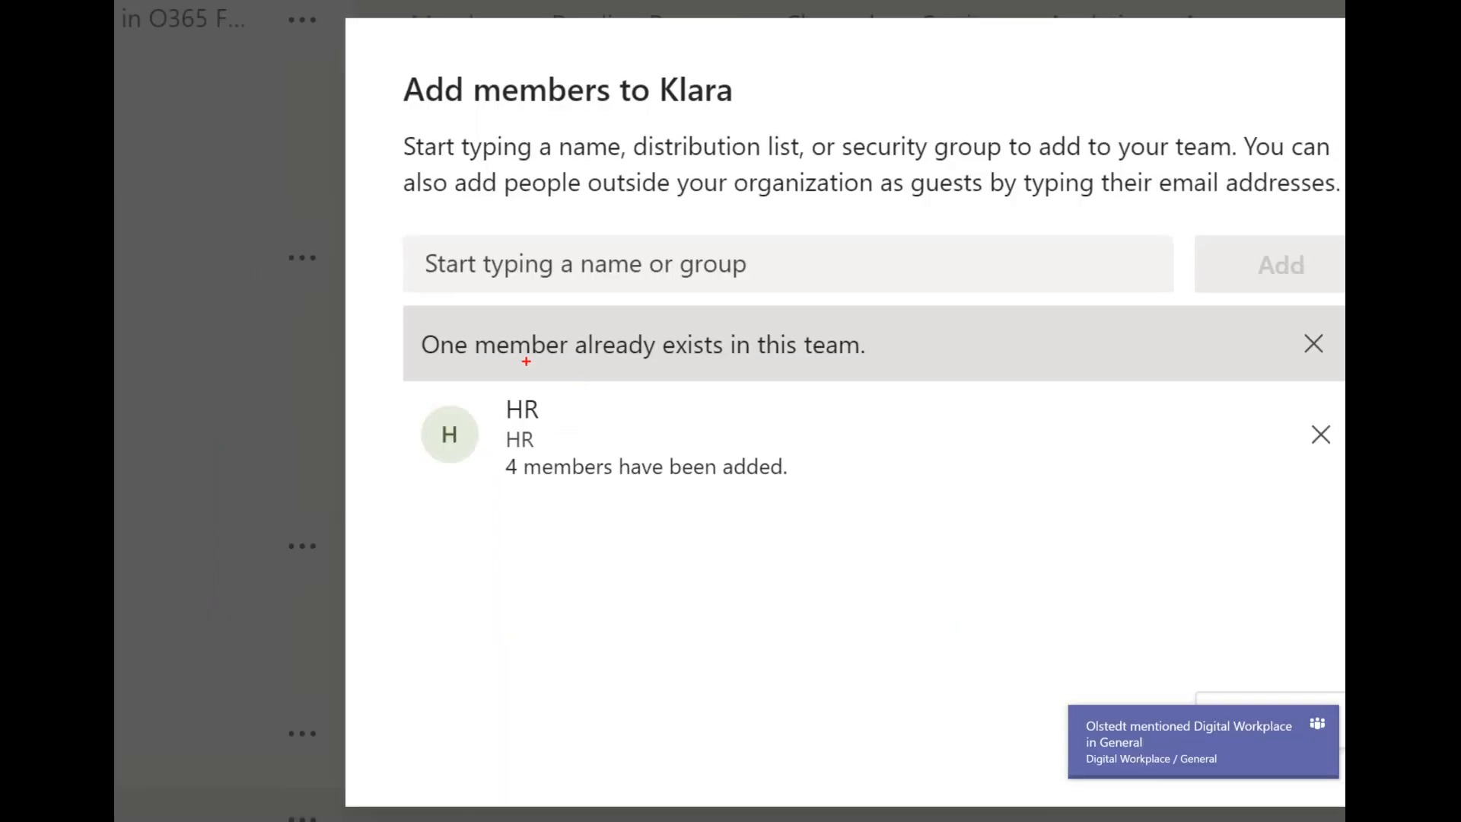
Magnify the Add members dialog, underline the existing-member notice and circle the added-members line in red, and leave the magnified view
{"action": "left_click_drag", "start_coordinate": [584, 362], "coordinate": [794, 369]}
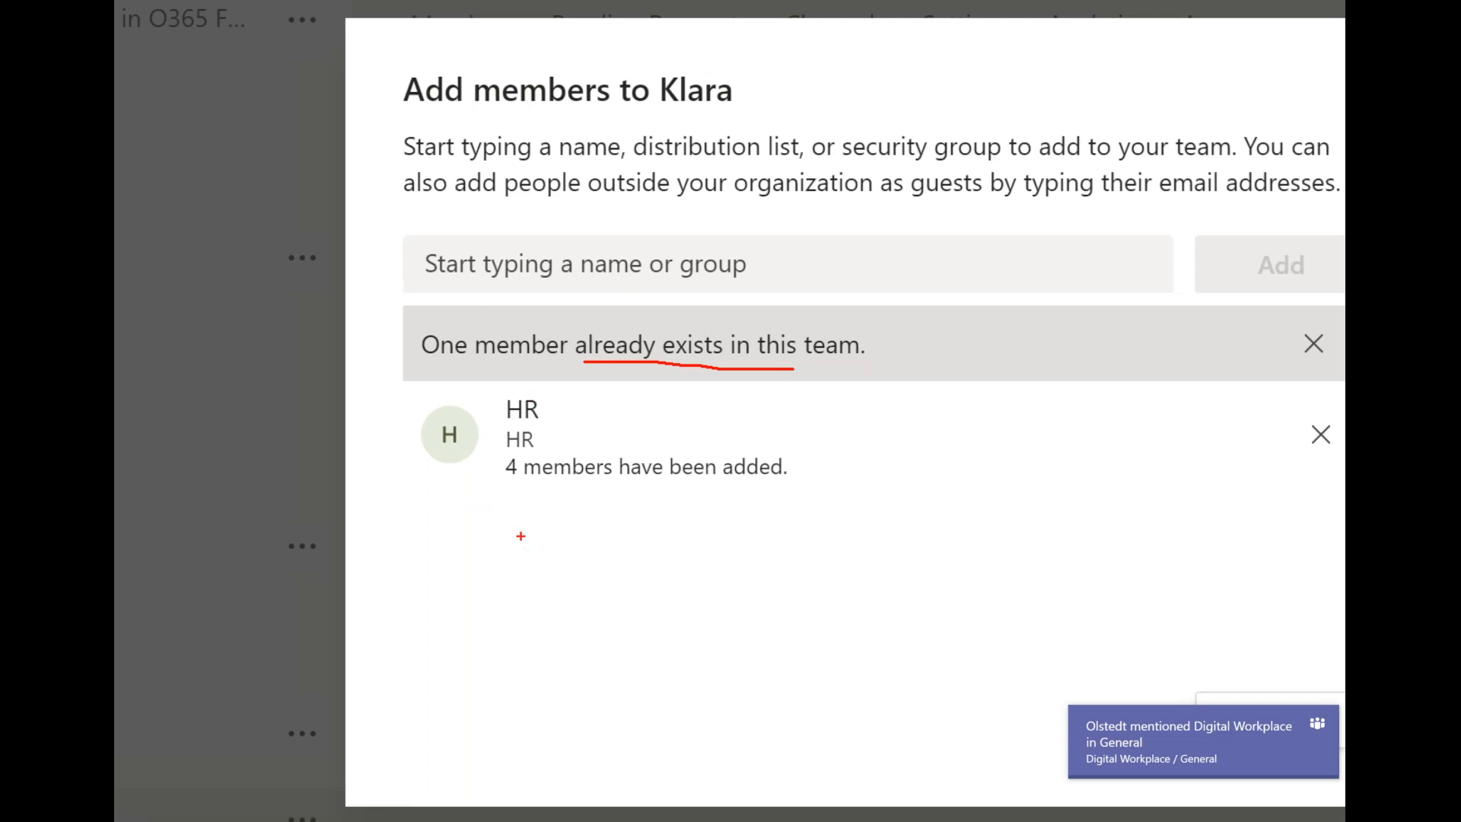
{"action": "mouse_move", "coordinate": [505, 490]}
{"action": "left_mouse_down"}
{"action": "mouse_move", "coordinate": [787, 490]}
{"action": "mouse_move", "coordinate": [776, 440]}
{"action": "mouse_move", "coordinate": [498, 437]}
{"action": "mouse_move", "coordinate": [508, 481]}
{"action": "left_mouse_up"}
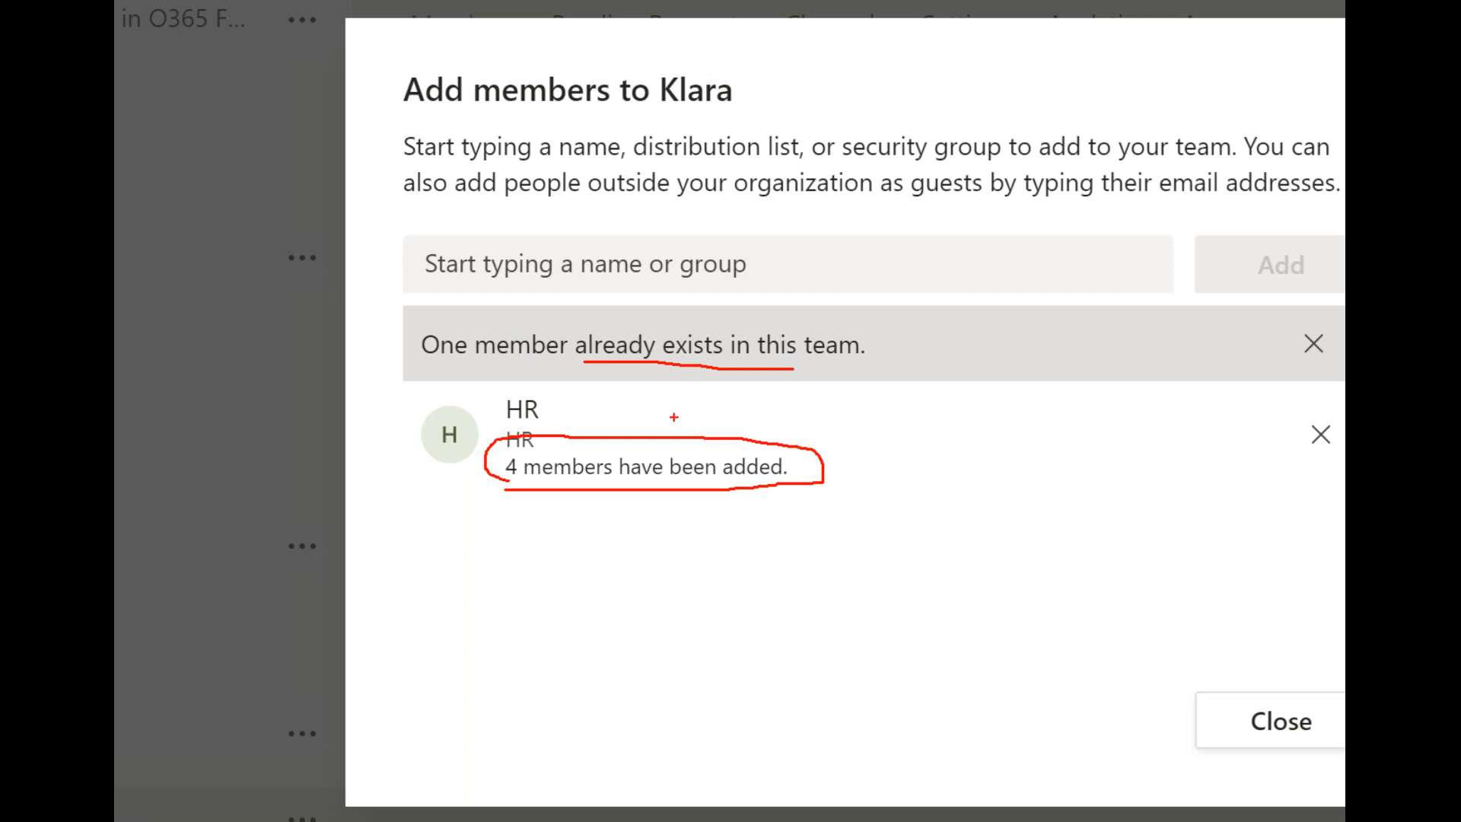
{"action": "key", "text": "Escape"}
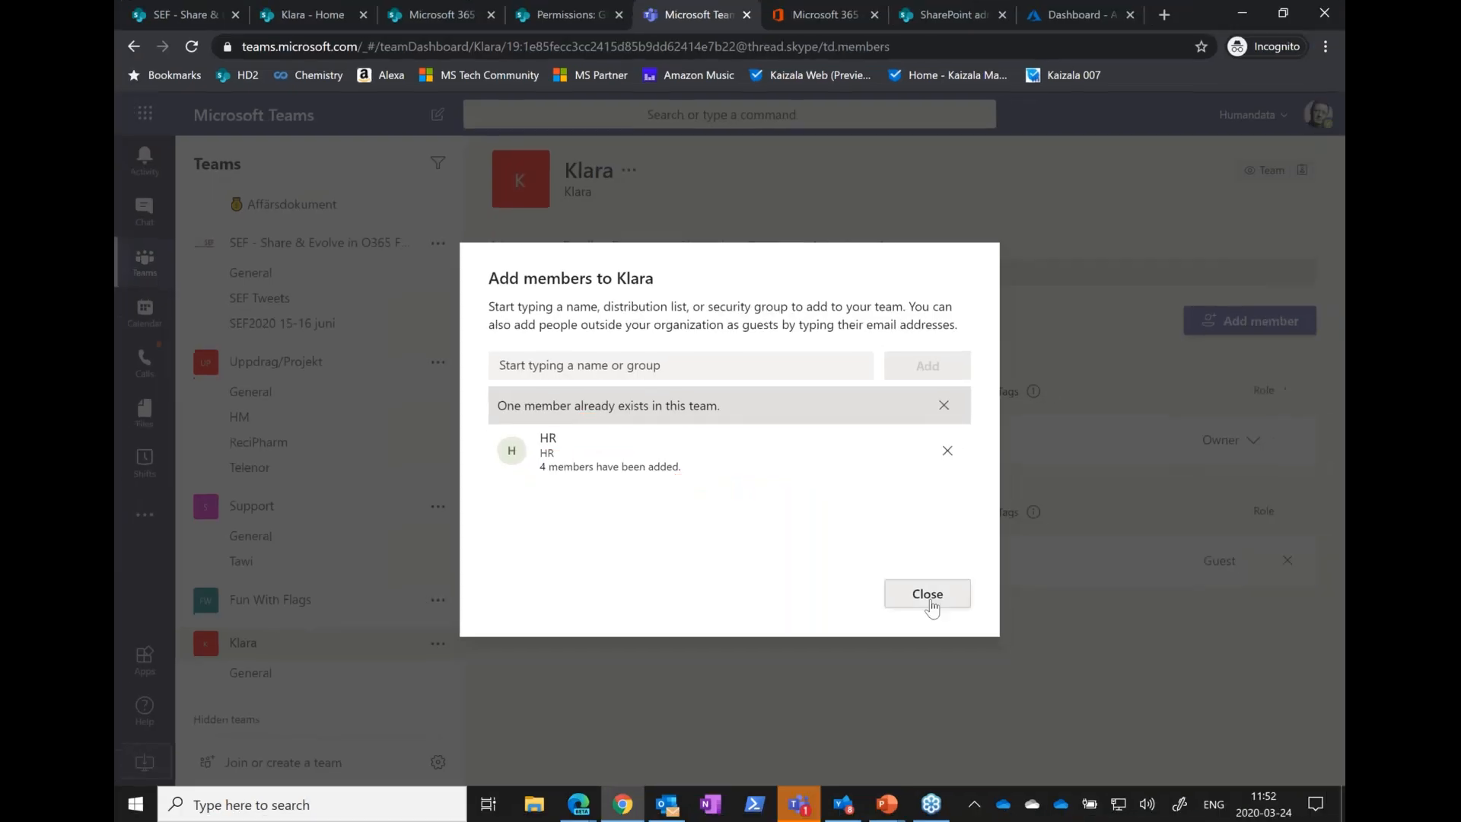
Close the Add members dialog and review the Klara team's Members and guests list
{"action": "left_click", "coordinate": [905, 605]}
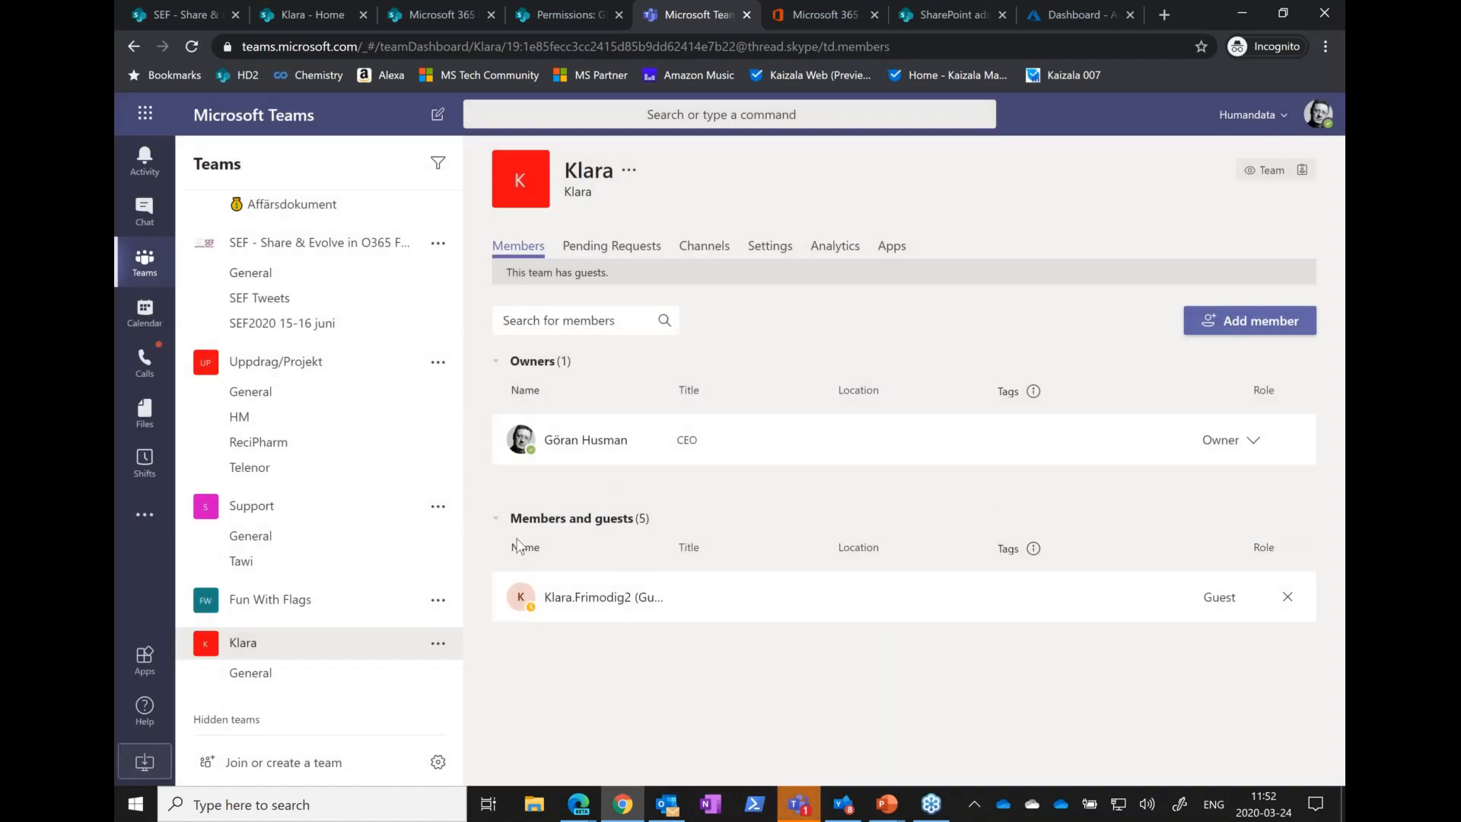
{"action": "scroll", "coordinate": [741, 581], "scroll_direction": "down", "scroll_amount": 1}
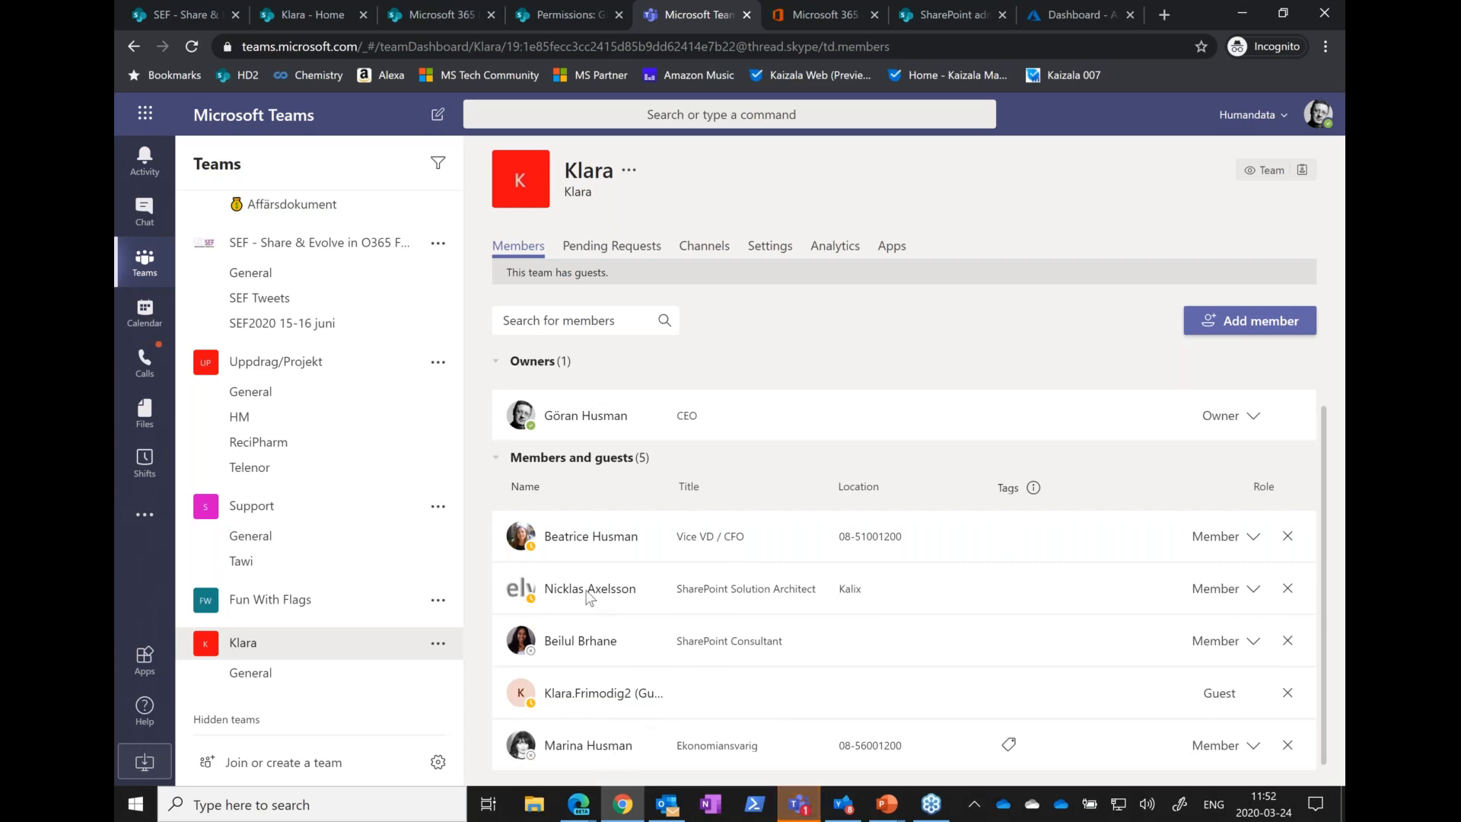
Remove the four internal members from the Klara team's Members and guests list, keeping only the guest
{"action": "left_click", "coordinate": [1288, 538]}
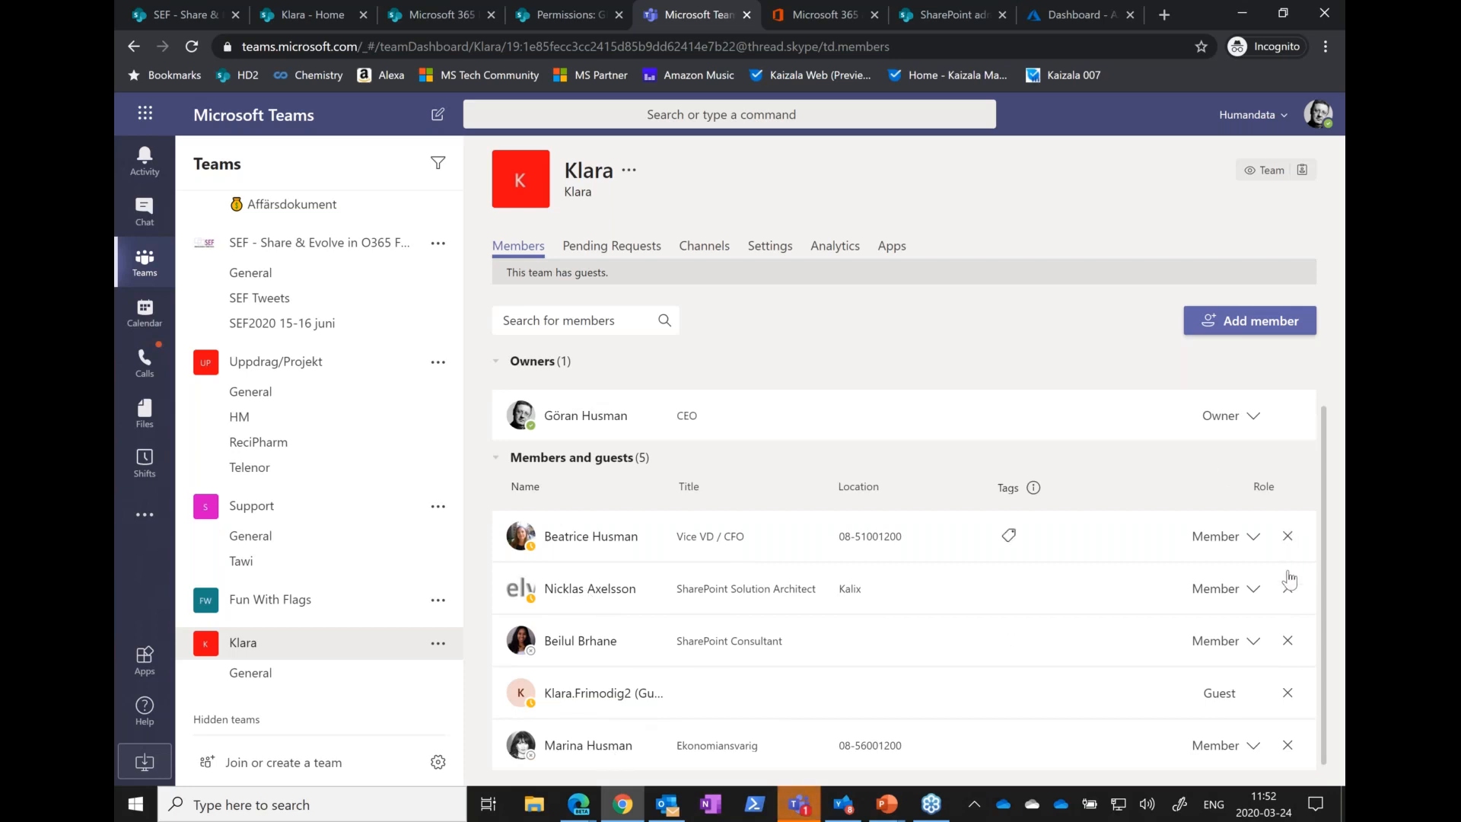
{"action": "left_click", "coordinate": [1287, 560]}
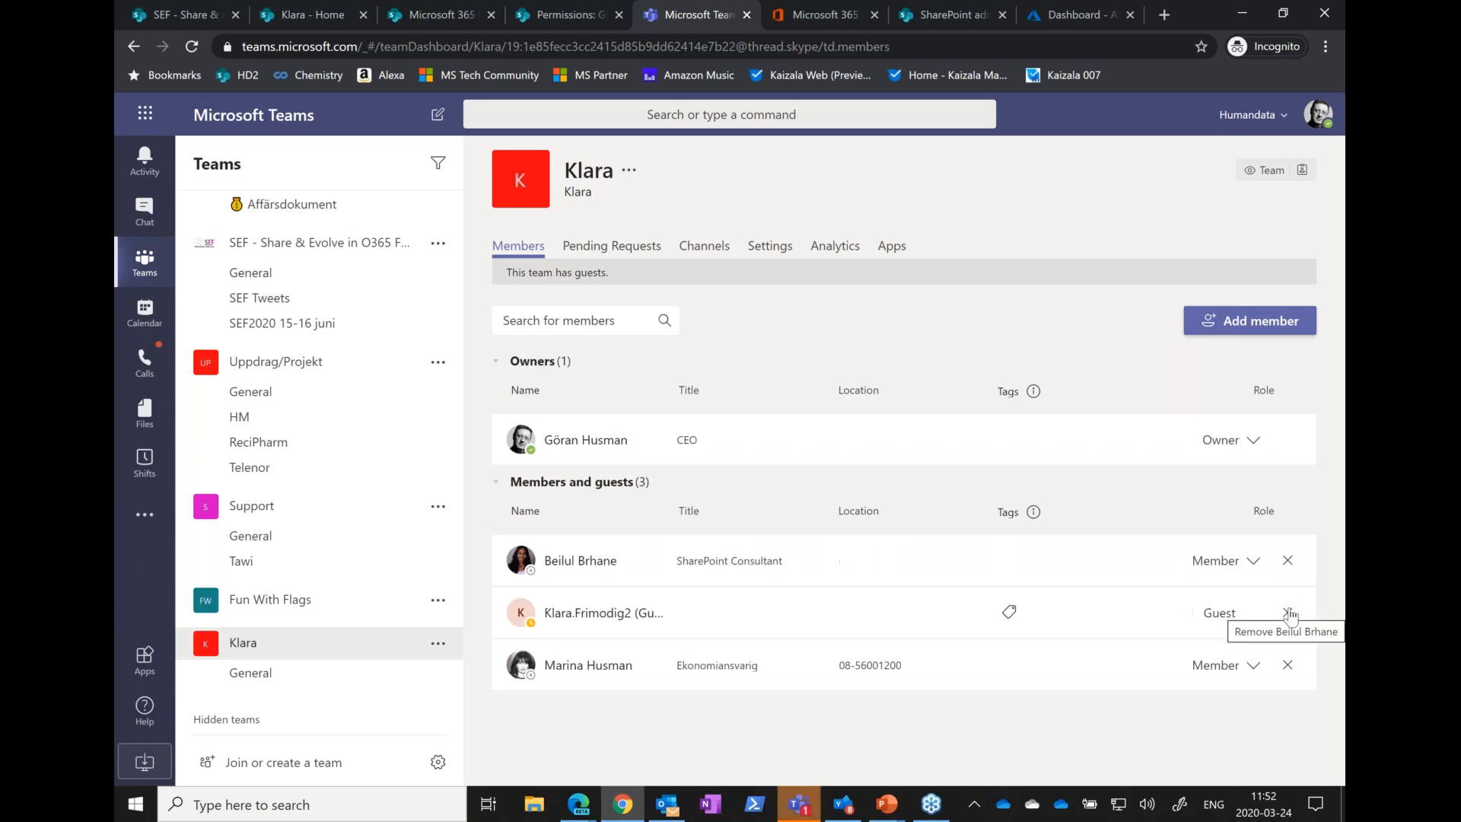
{"action": "left_click", "coordinate": [1287, 561]}
{"action": "left_click", "coordinate": [1287, 612]}
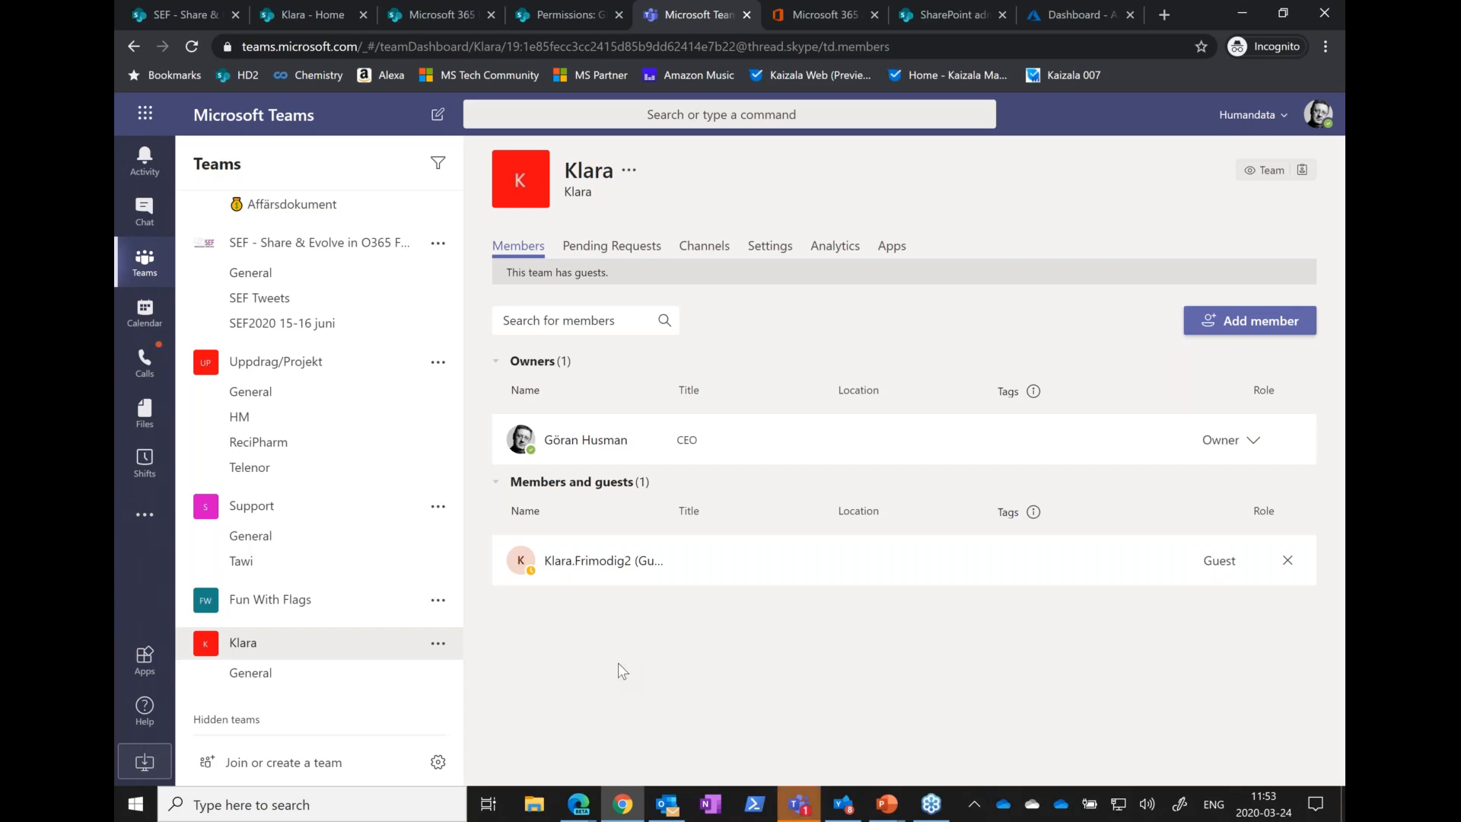
Check the Office 365 Groups FAQ slide, switch to the Azure Active Directory admin center and open the list of all groups
{"action": "key", "text": "alt+Tab"}
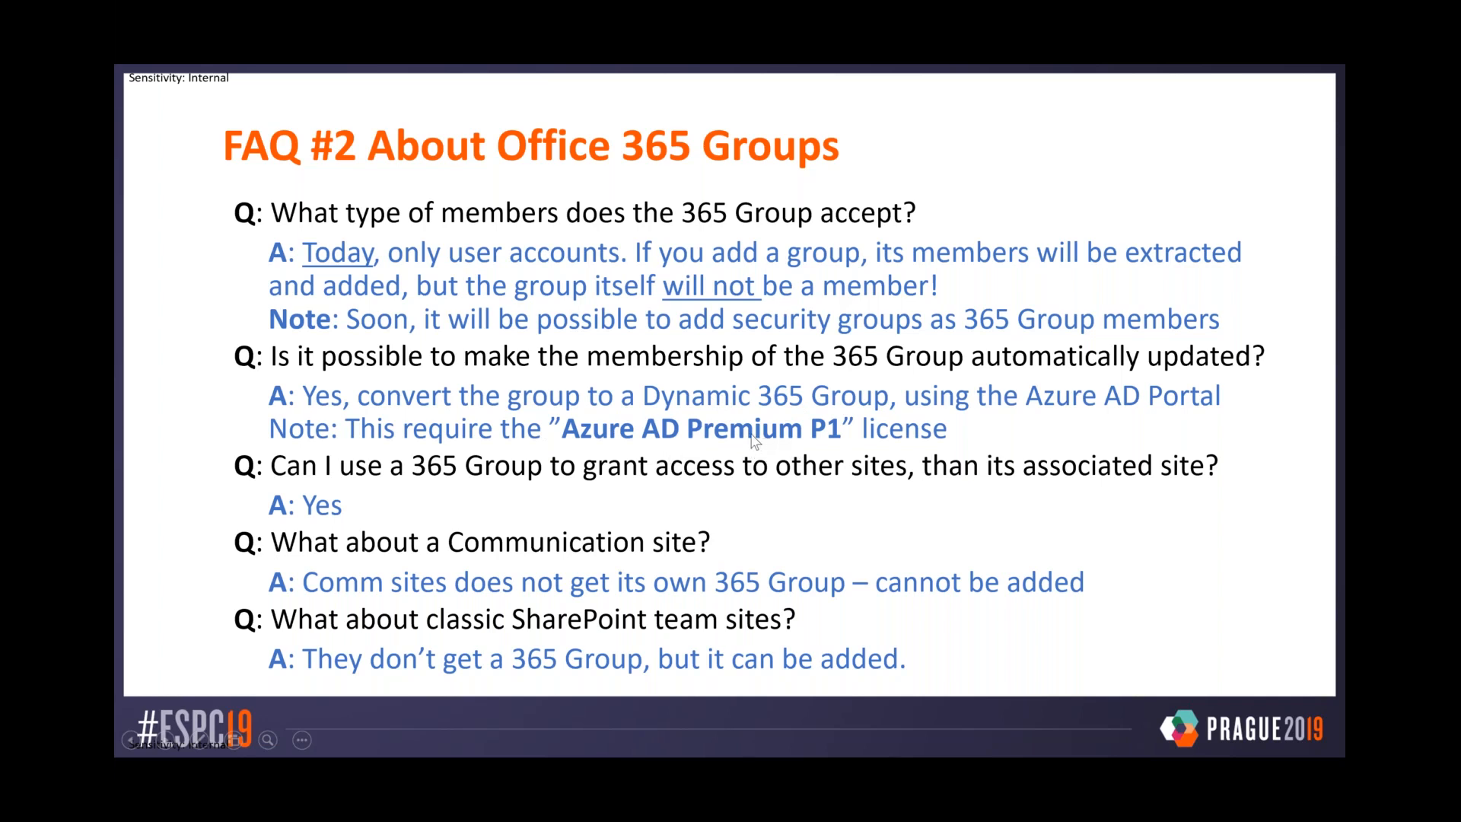
{"action": "key", "text": "alt+Tab"}
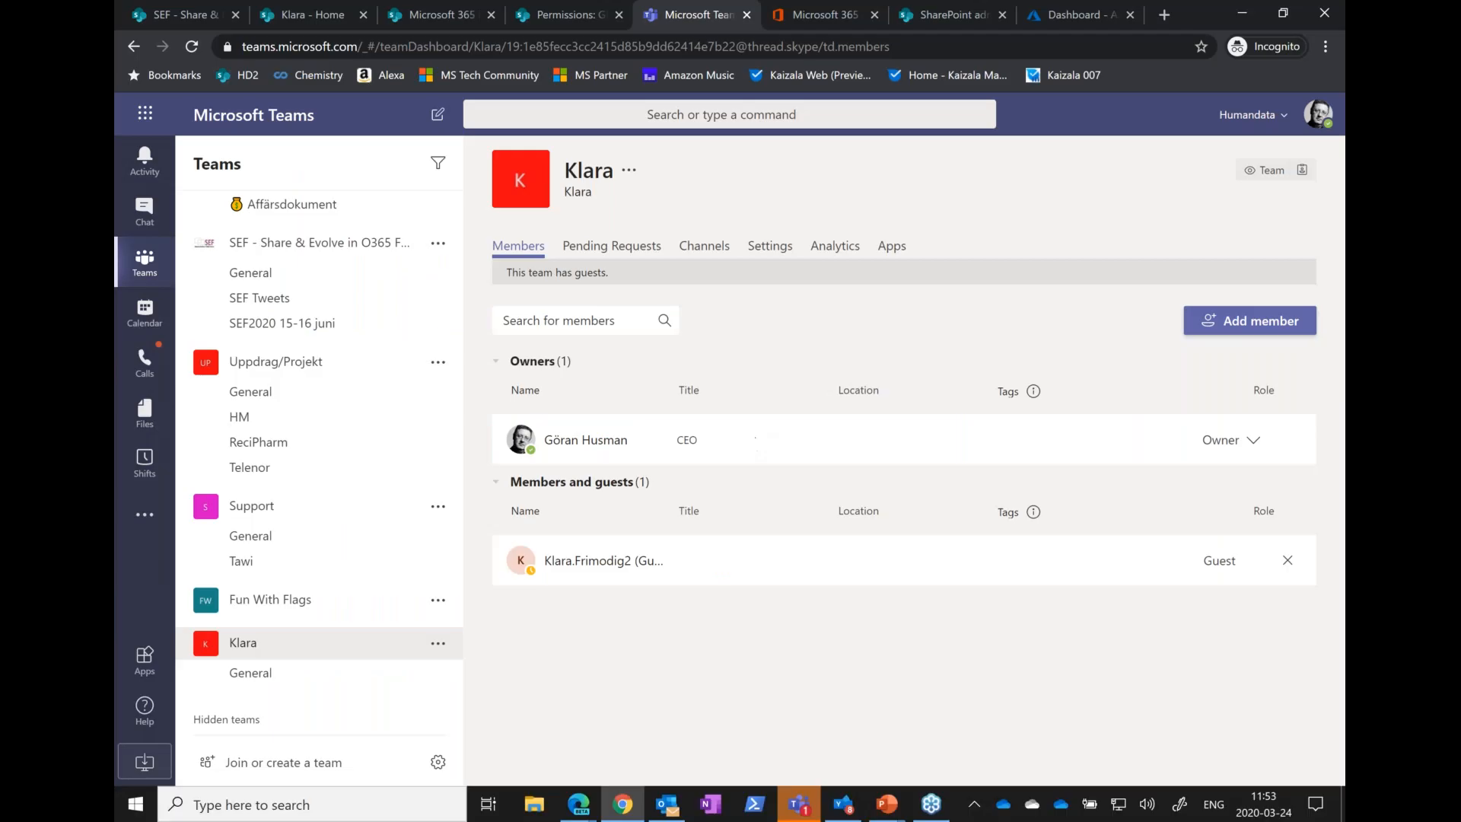
{"action": "left_click", "coordinate": [1054, 15]}
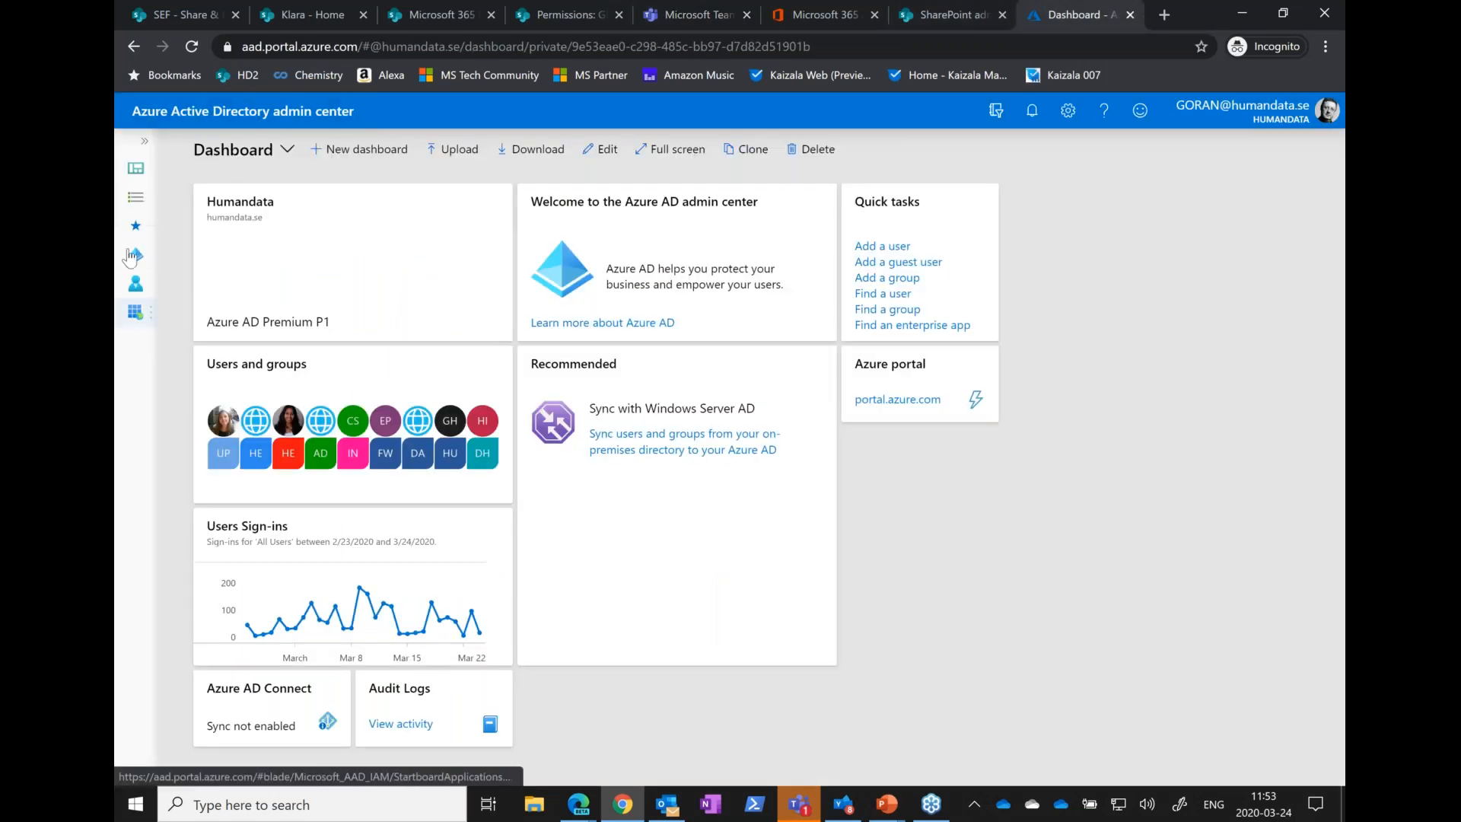
{"action": "left_click", "coordinate": [135, 199]}
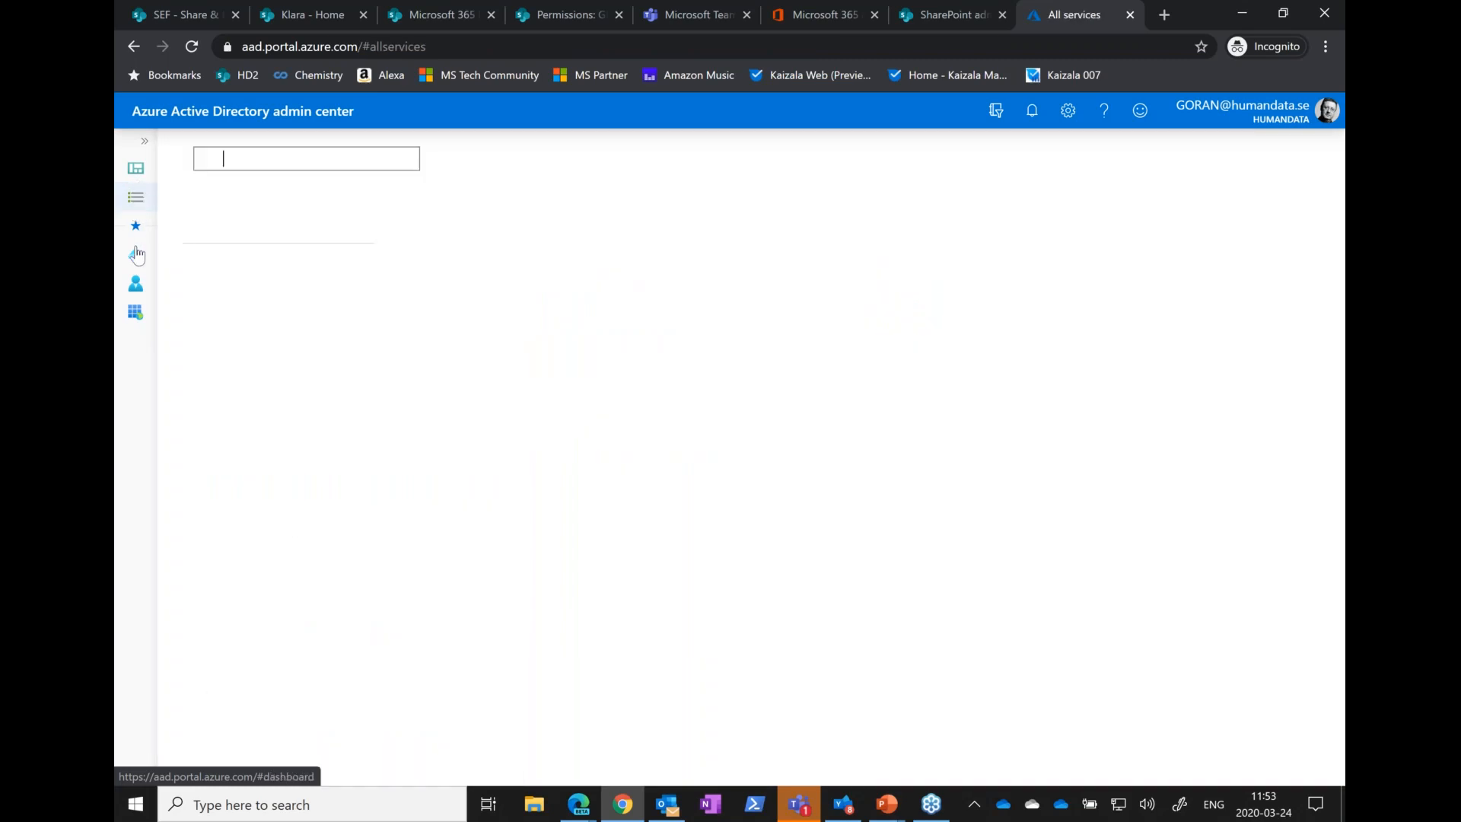
{"action": "left_click", "coordinate": [137, 262]}
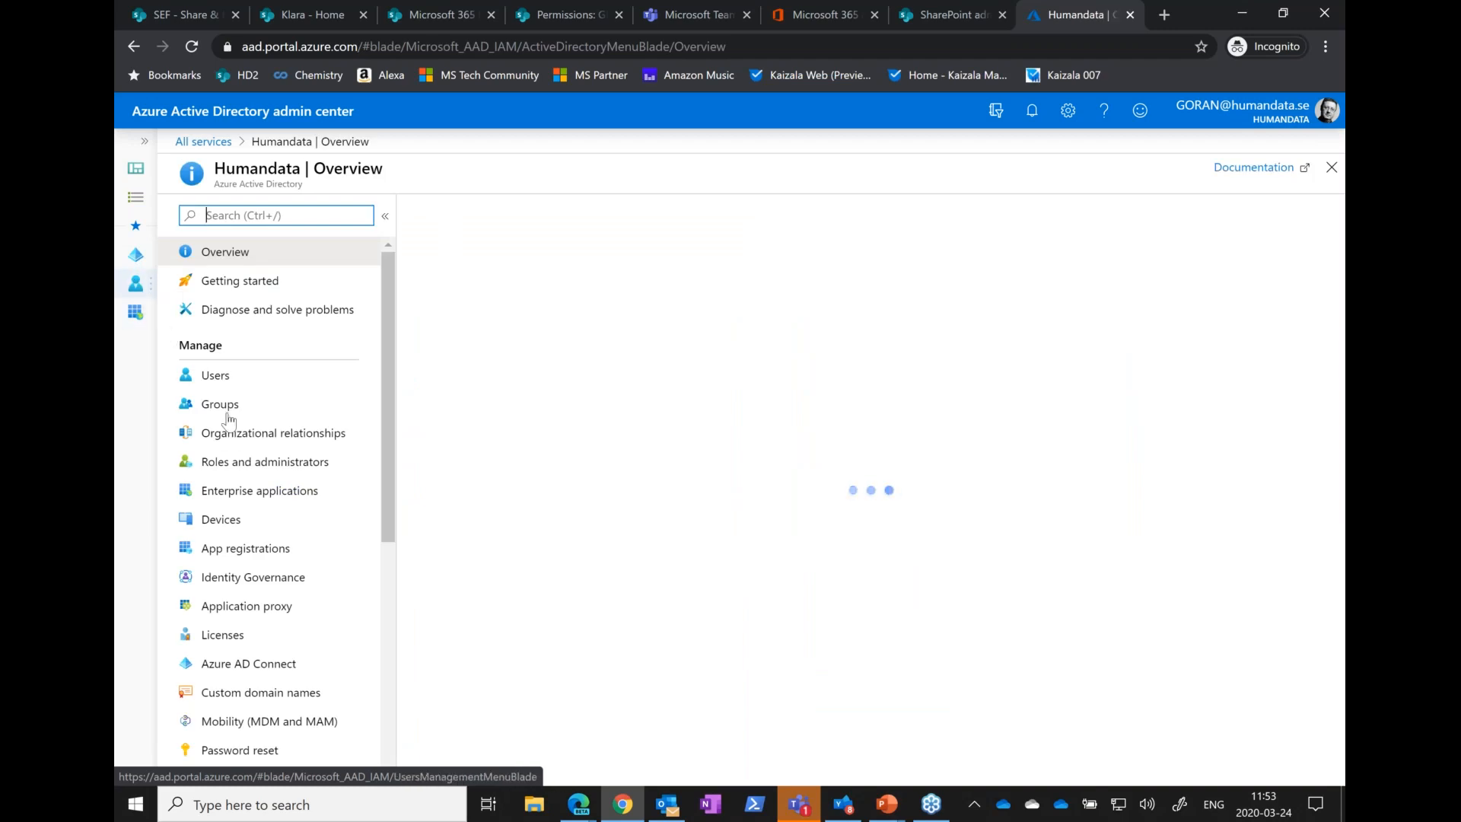
{"action": "left_click", "coordinate": [353, 416]}
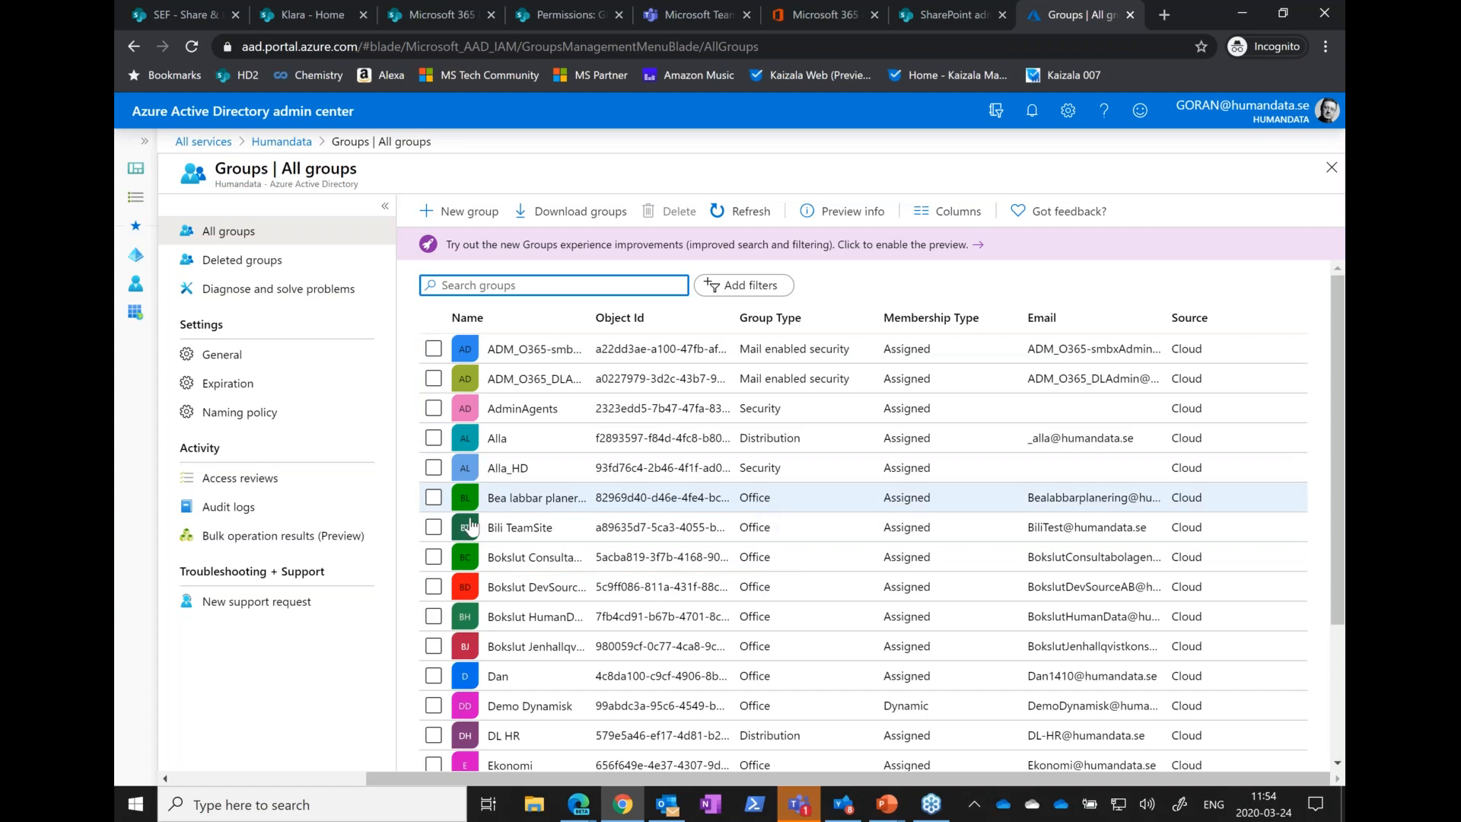
Open the properties of the Bea labbar planering group and set its membership type to Dynamic User
{"action": "left_click", "coordinate": [522, 505]}
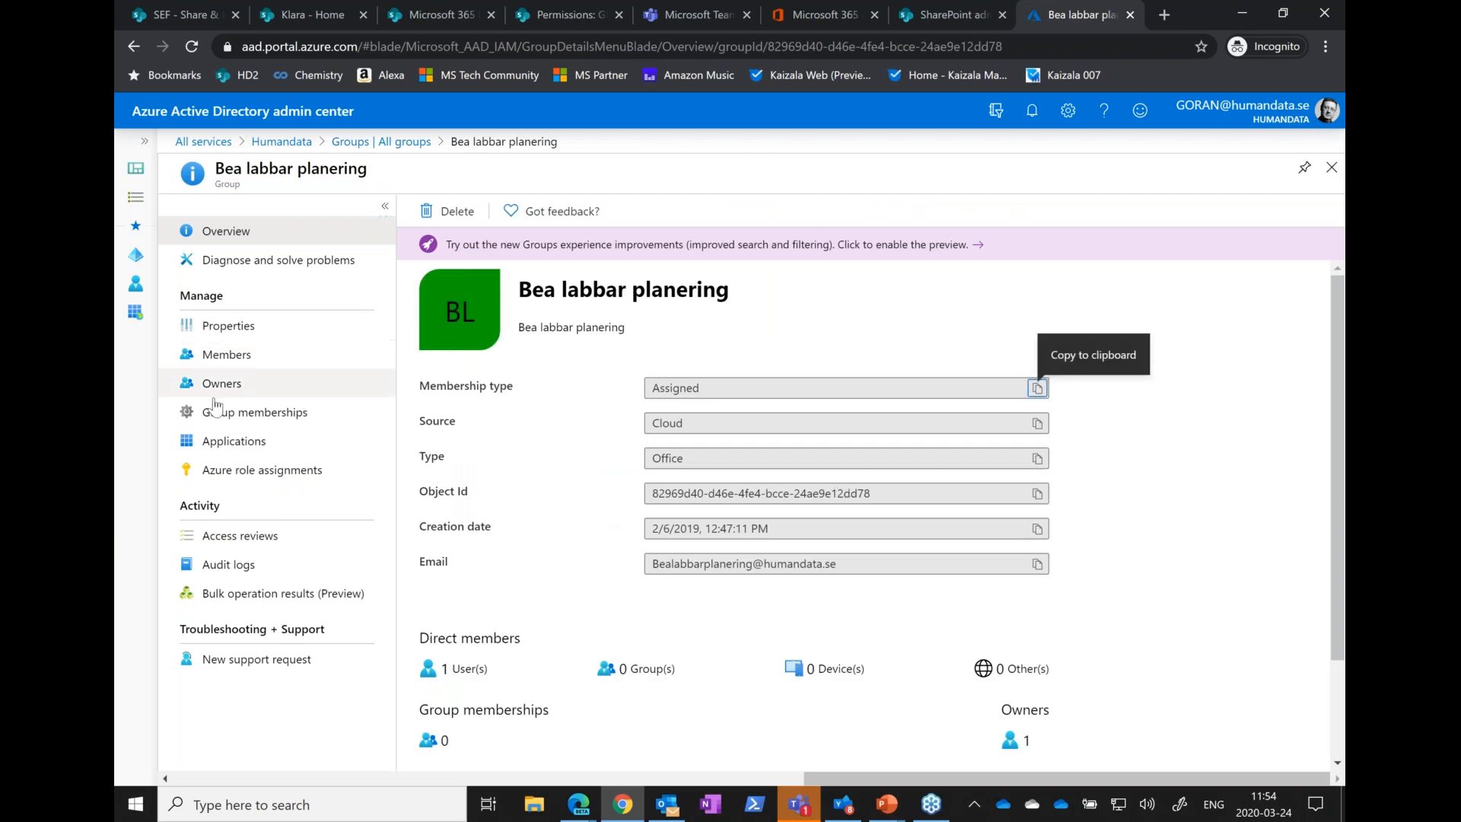
{"action": "left_click", "coordinate": [226, 327]}
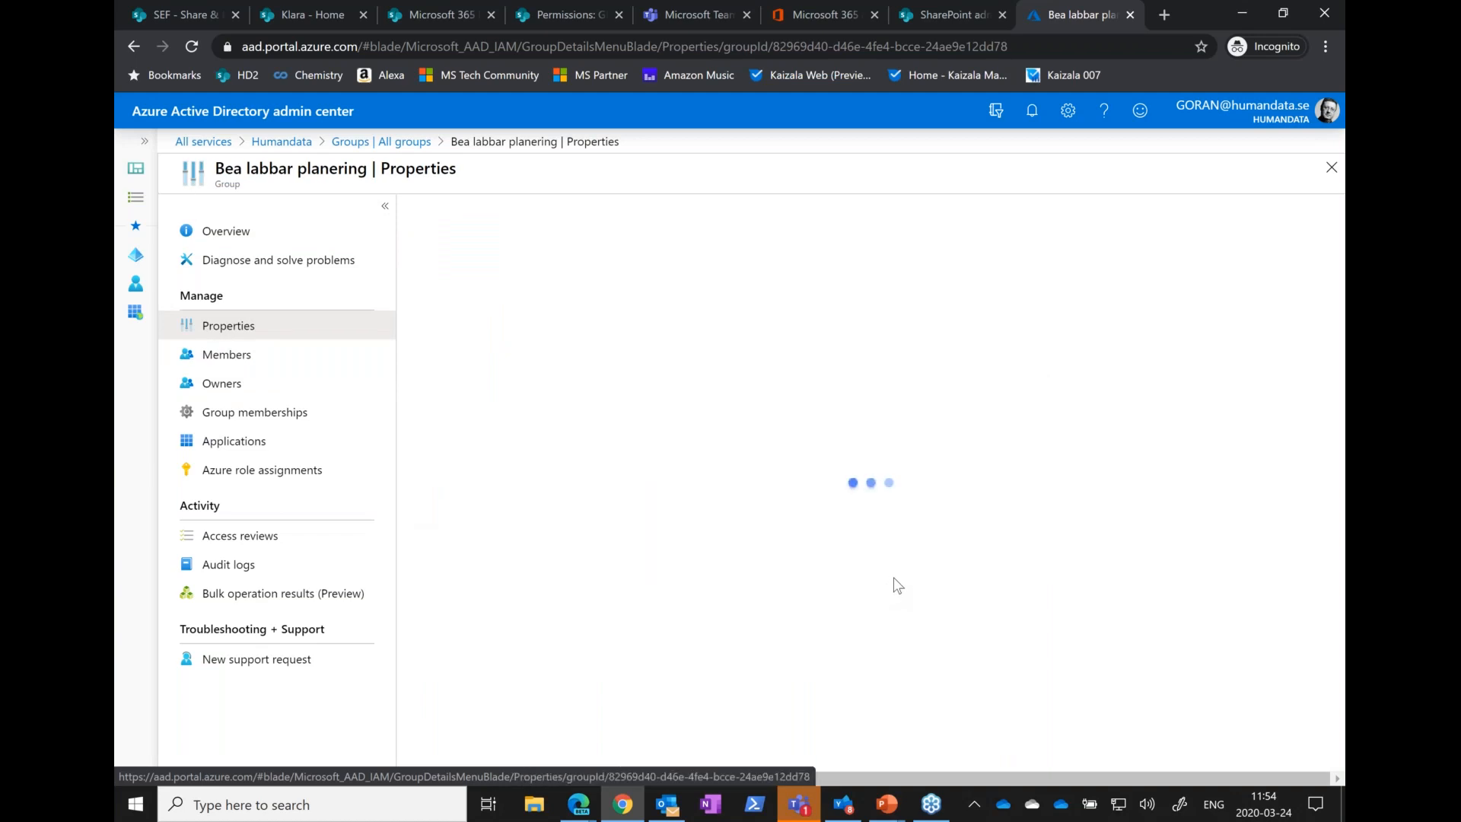
{"action": "left_click", "coordinate": [629, 455]}
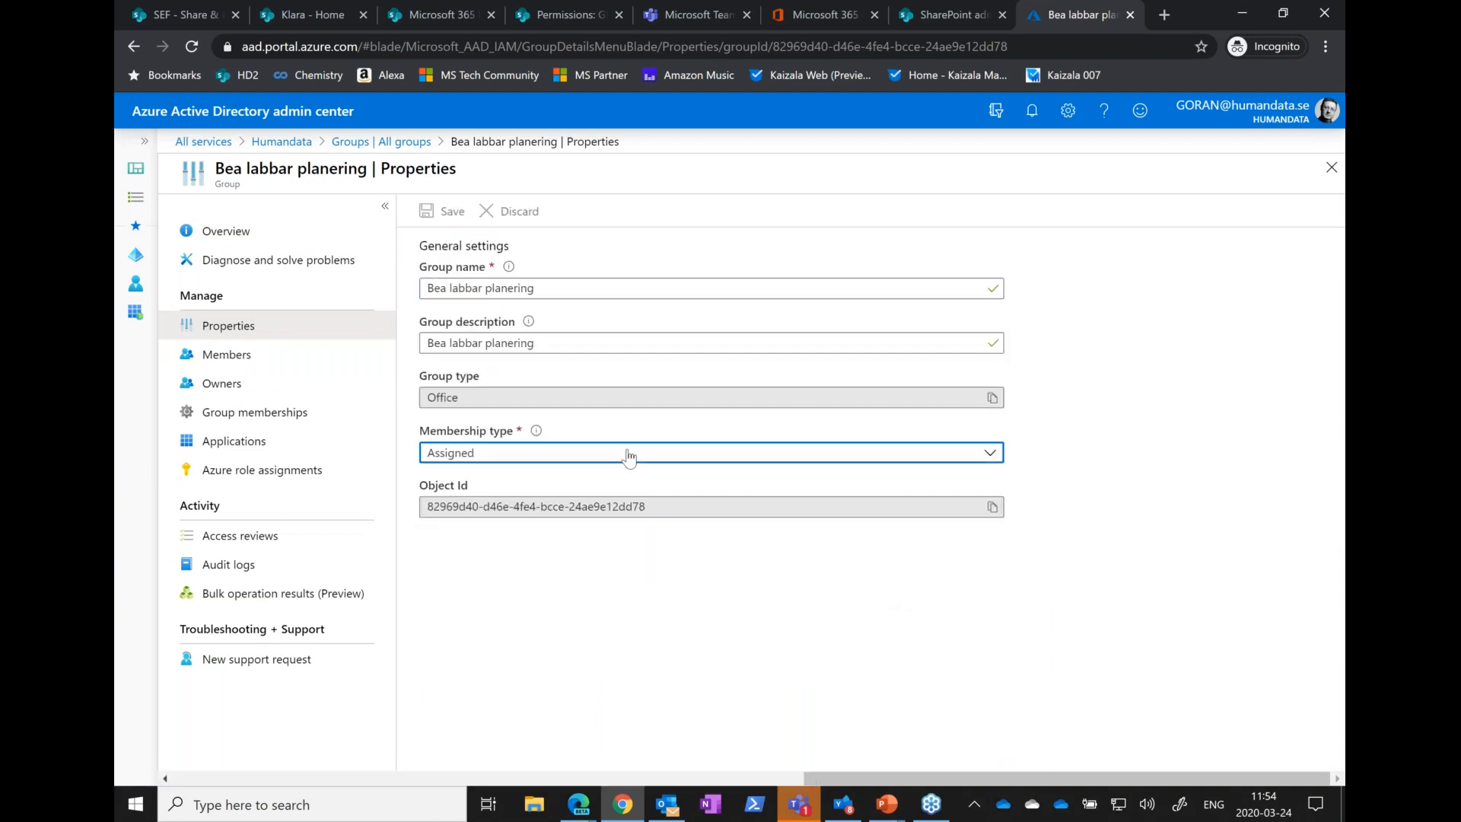
{"action": "left_click", "coordinate": [628, 455]}
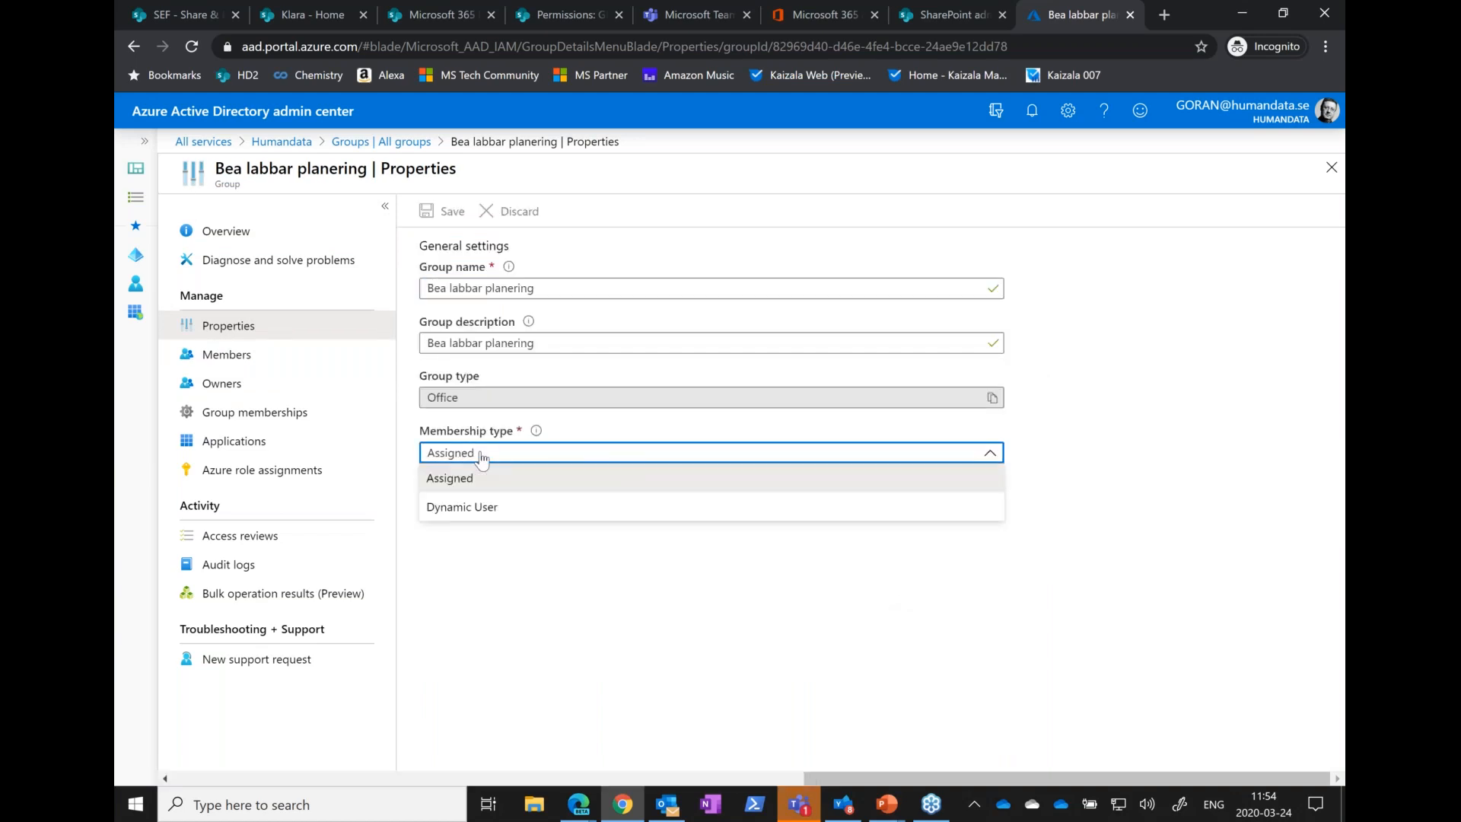
{"action": "left_click", "coordinate": [496, 508]}
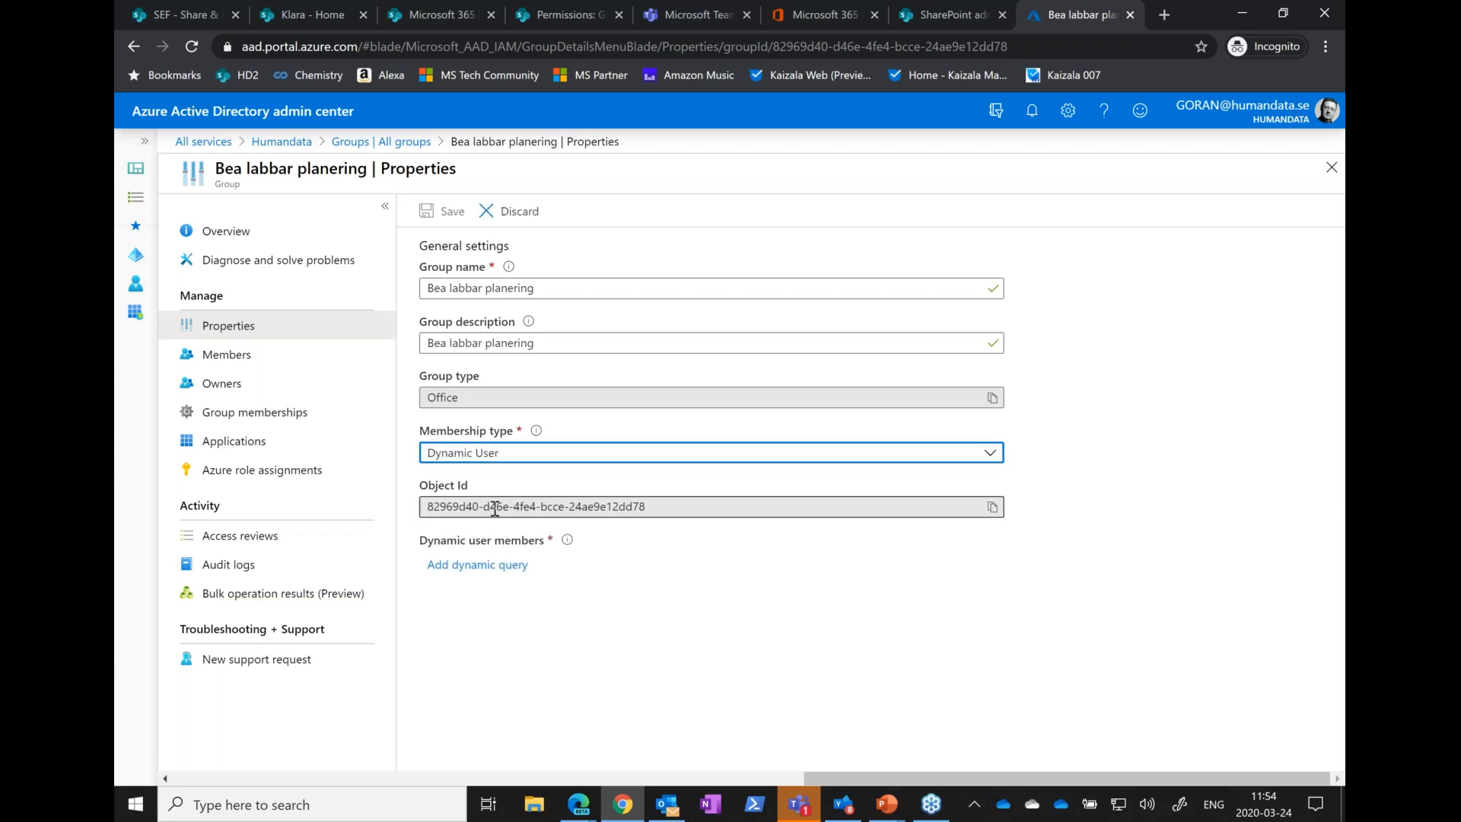
Add a dynamic query for the group with an additional And expression where department Equals IT
{"action": "left_click", "coordinate": [457, 565]}
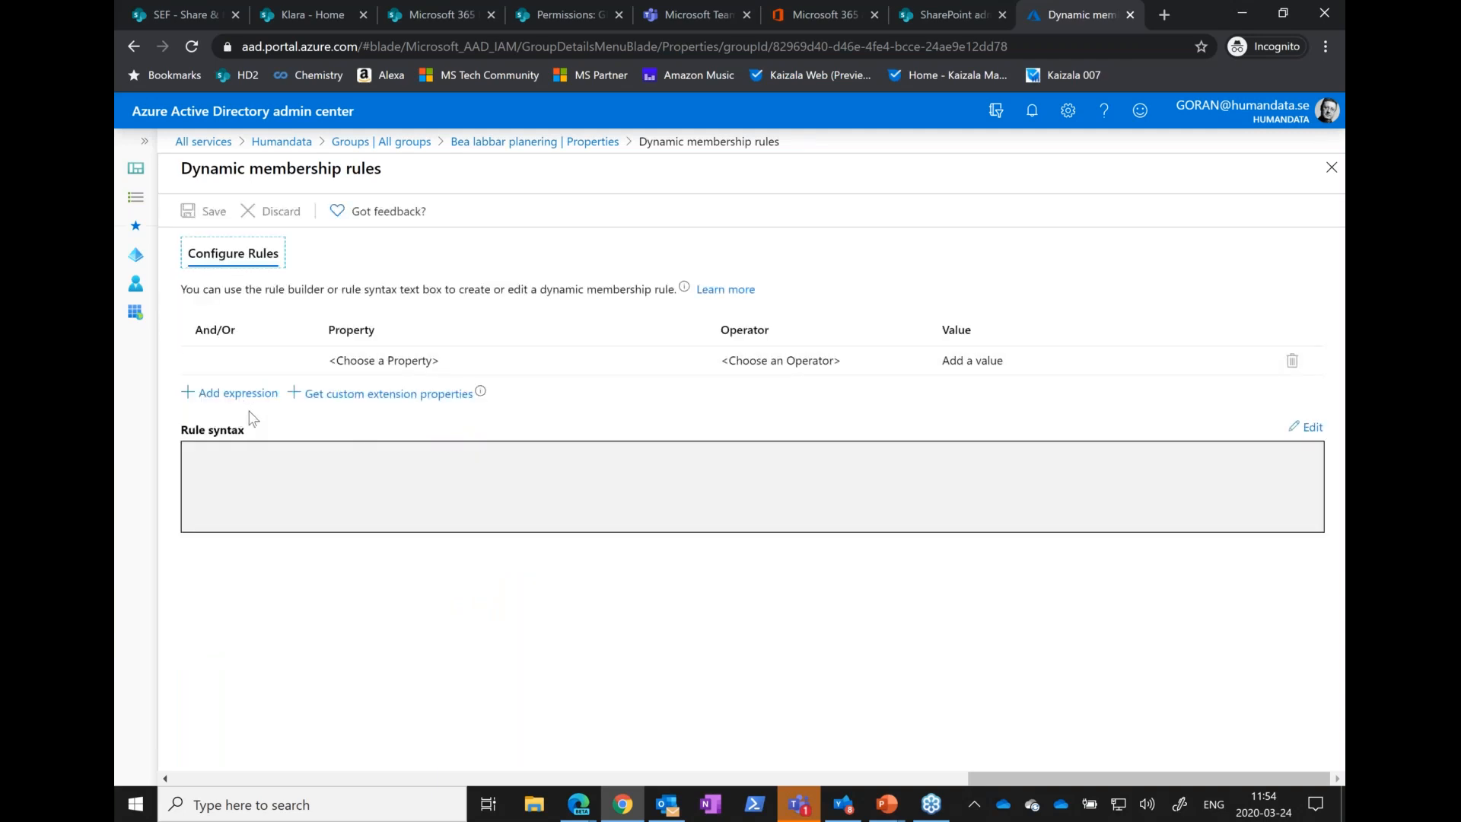
{"action": "left_click", "coordinate": [232, 392]}
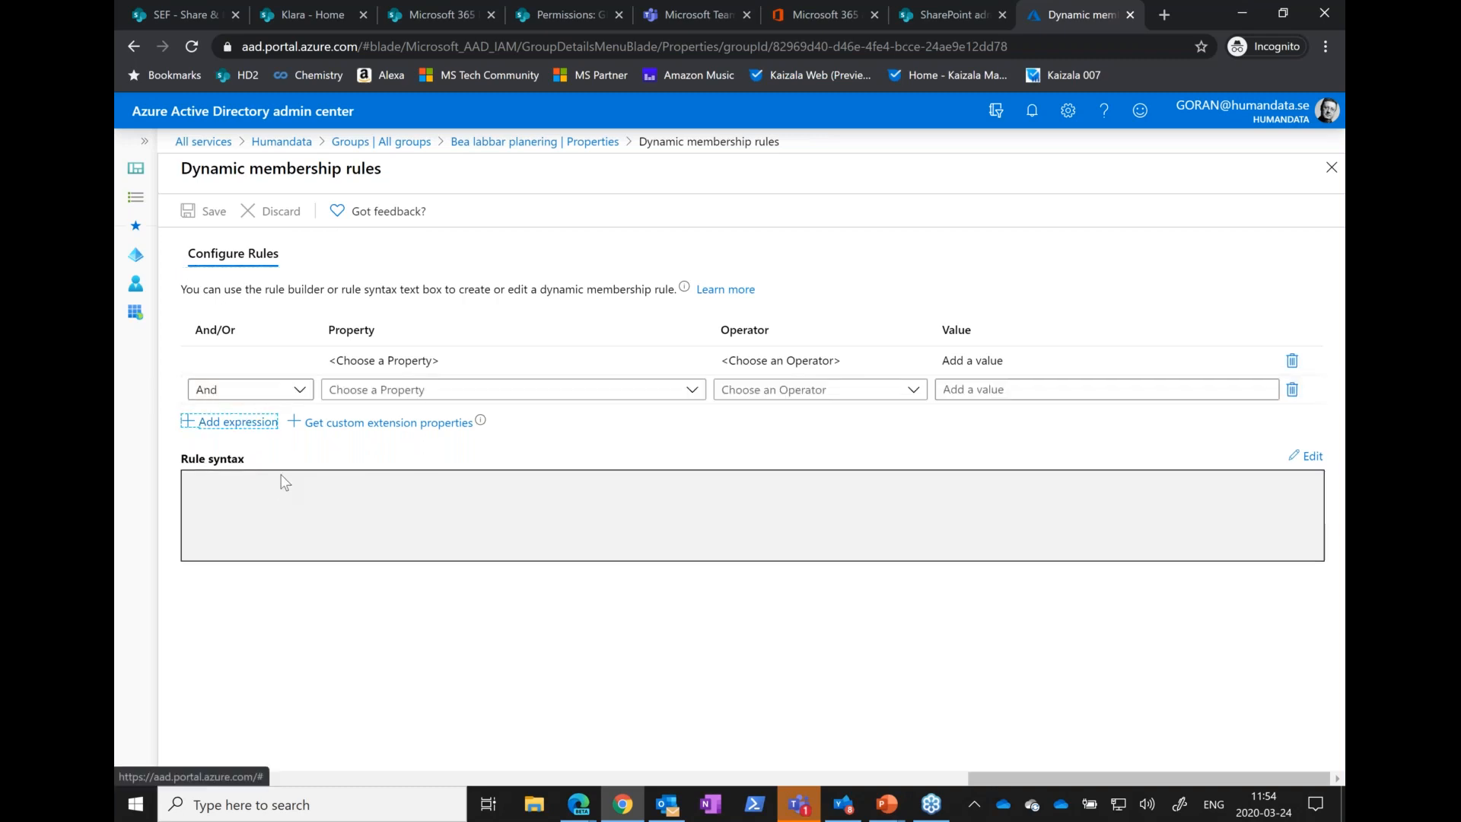
{"action": "left_click", "coordinate": [415, 390]}
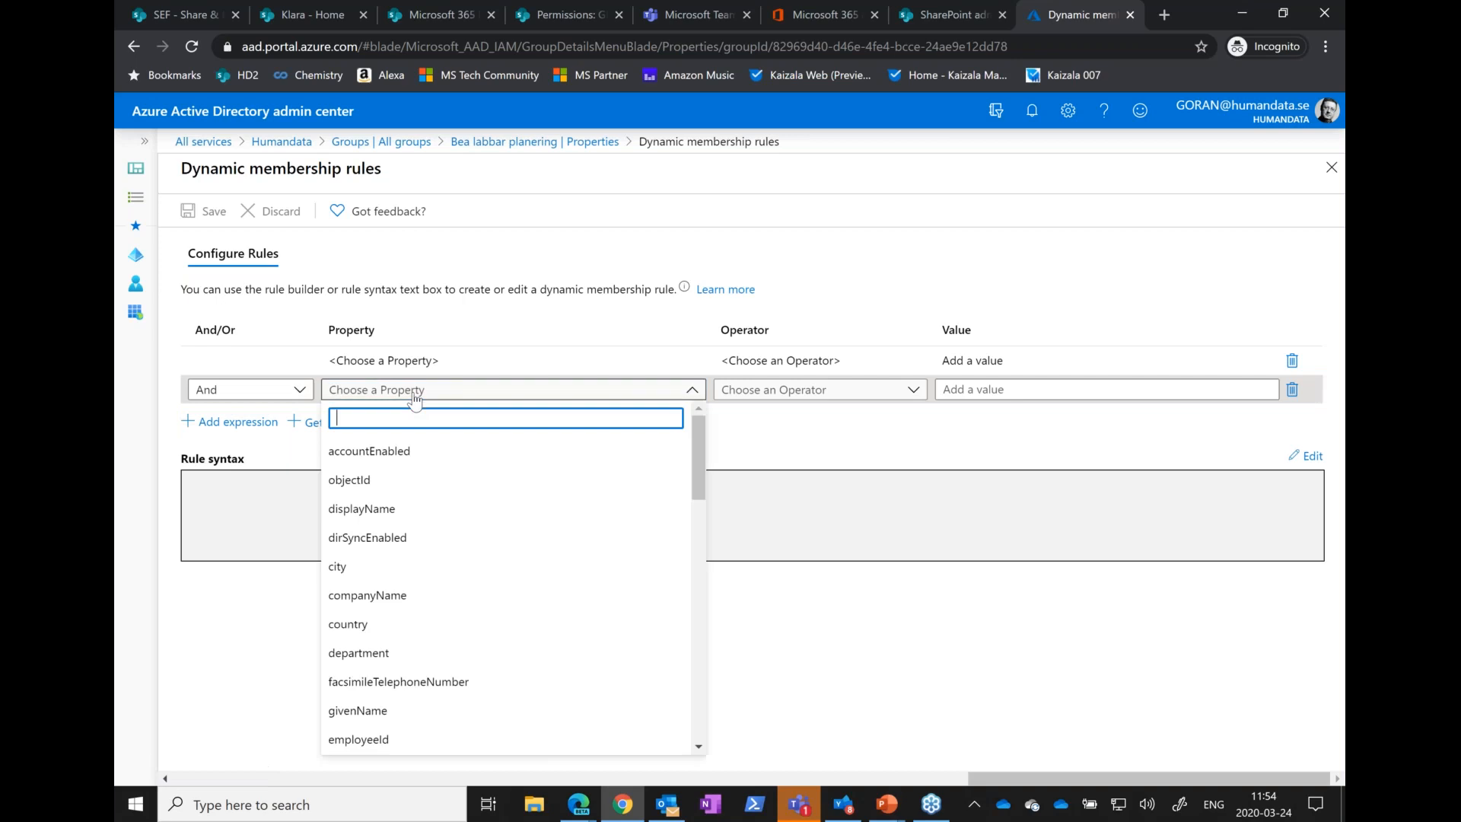
{"action": "left_click", "coordinate": [384, 657]}
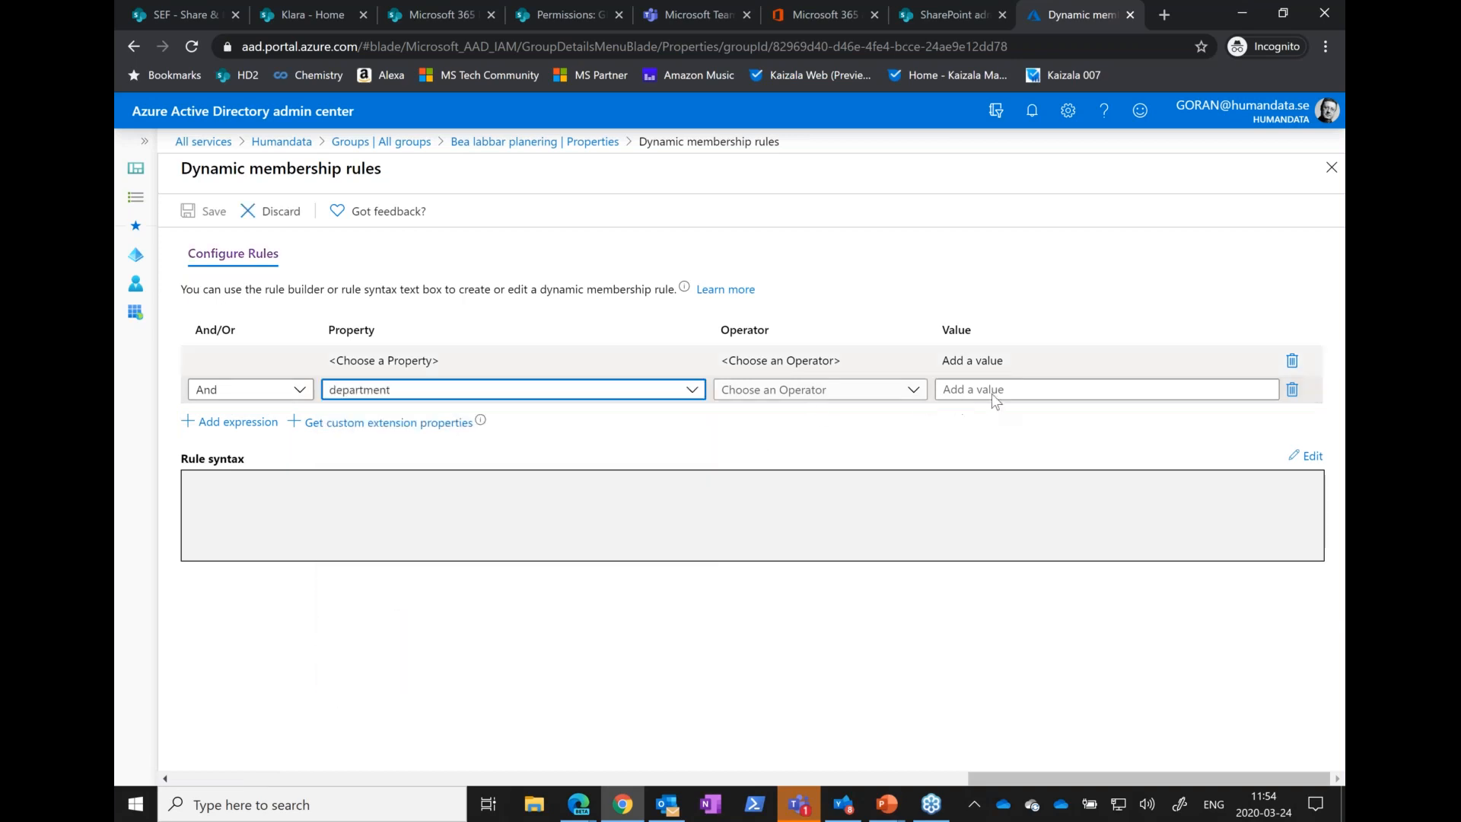
{"action": "left_click", "coordinate": [854, 392]}
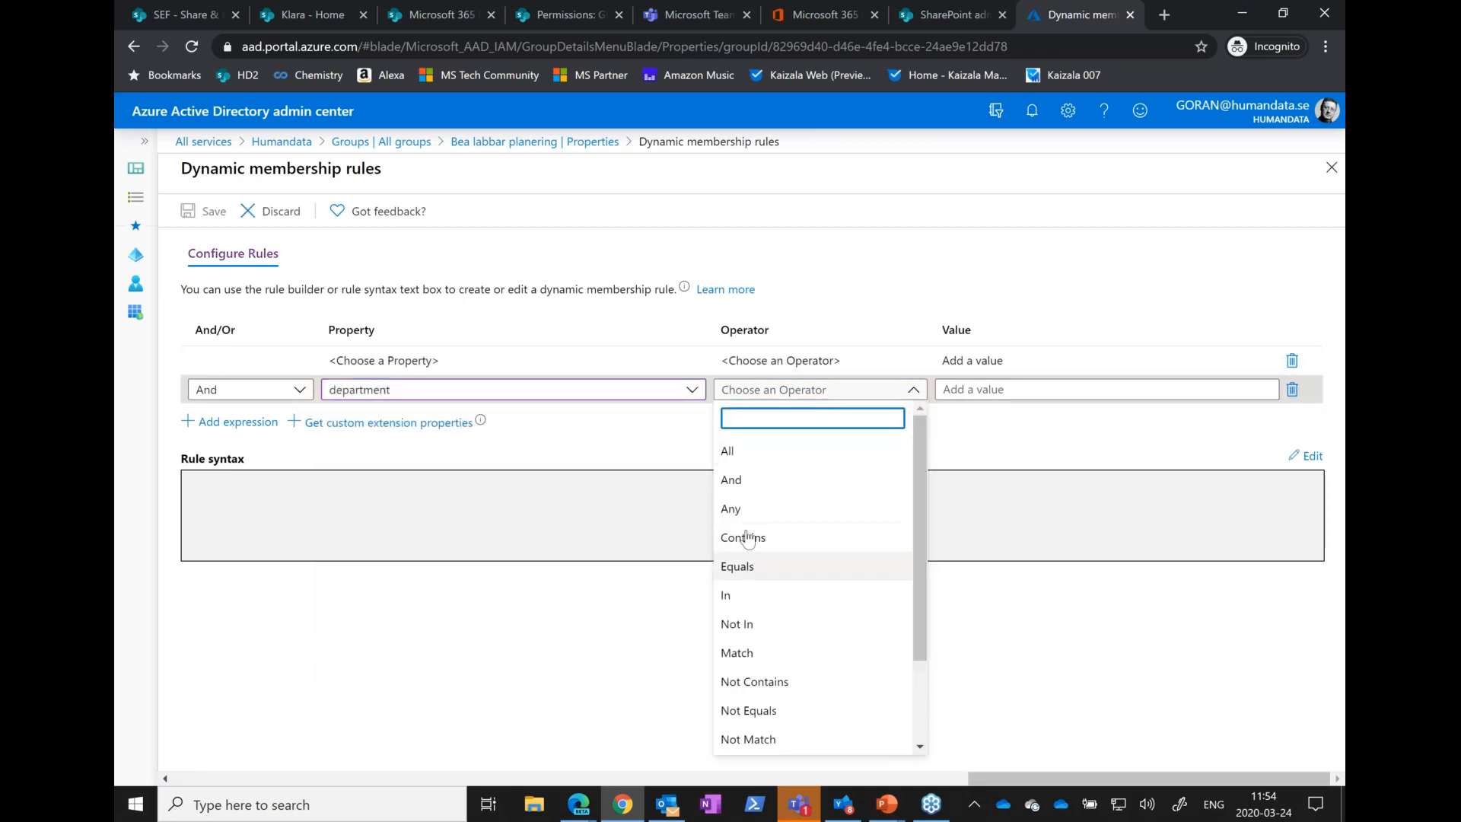
{"action": "scroll", "coordinate": [794, 693], "scroll_direction": "down", "scroll_amount": 2}
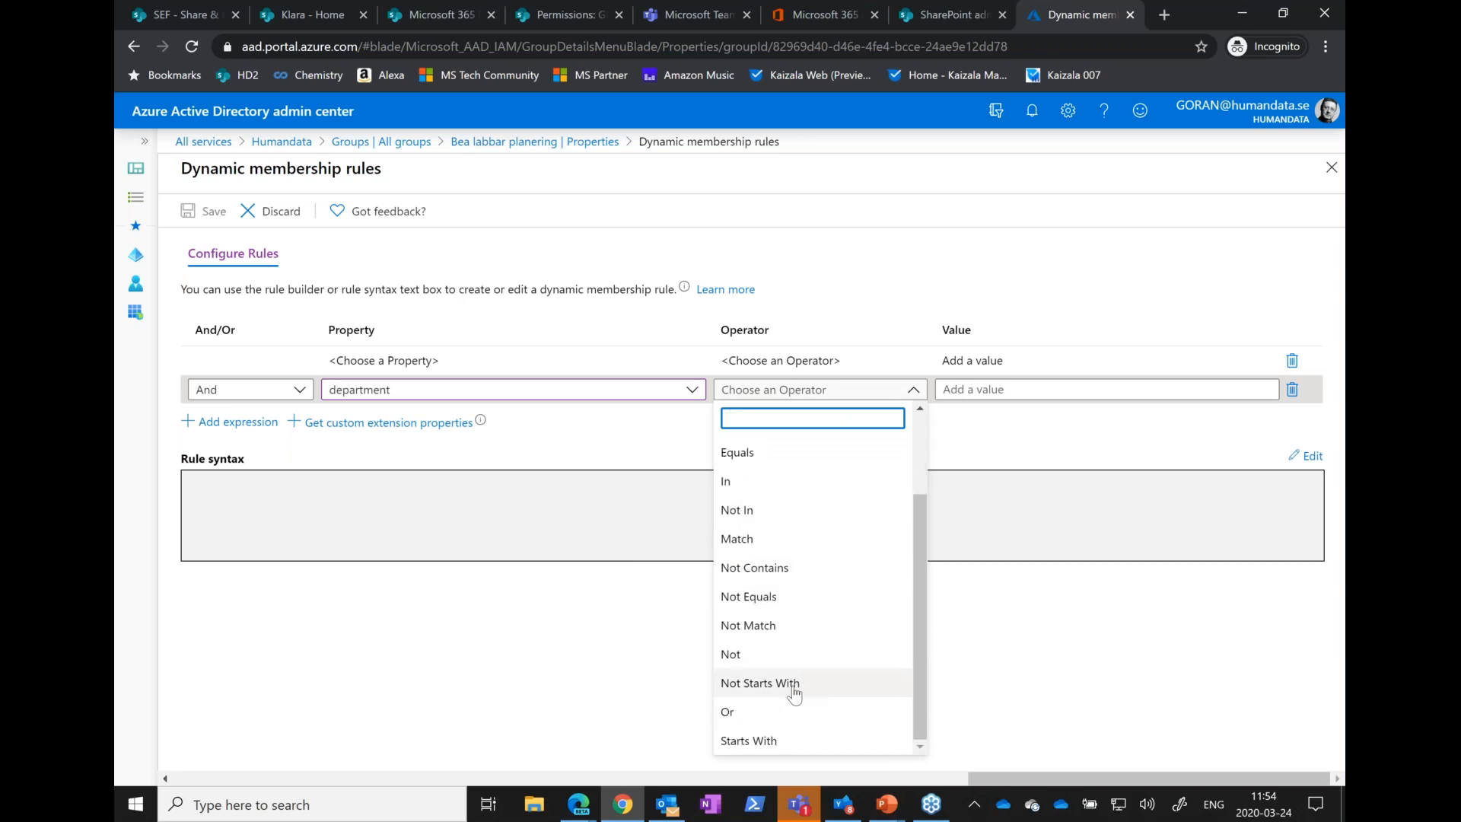
{"action": "left_click", "coordinate": [735, 455]}
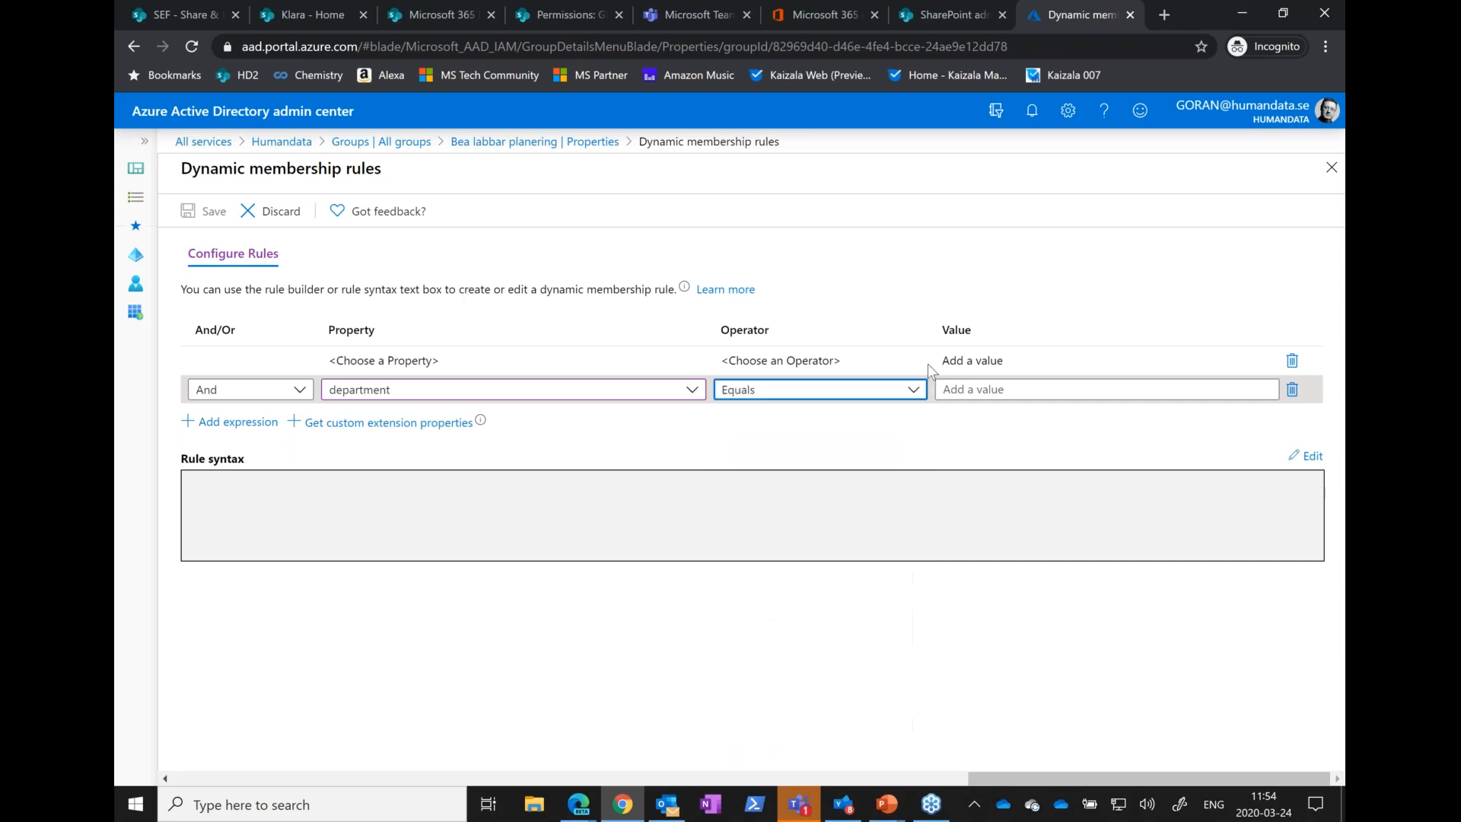
{"action": "left_click", "coordinate": [970, 392]}
{"action": "type", "text": "IT"}
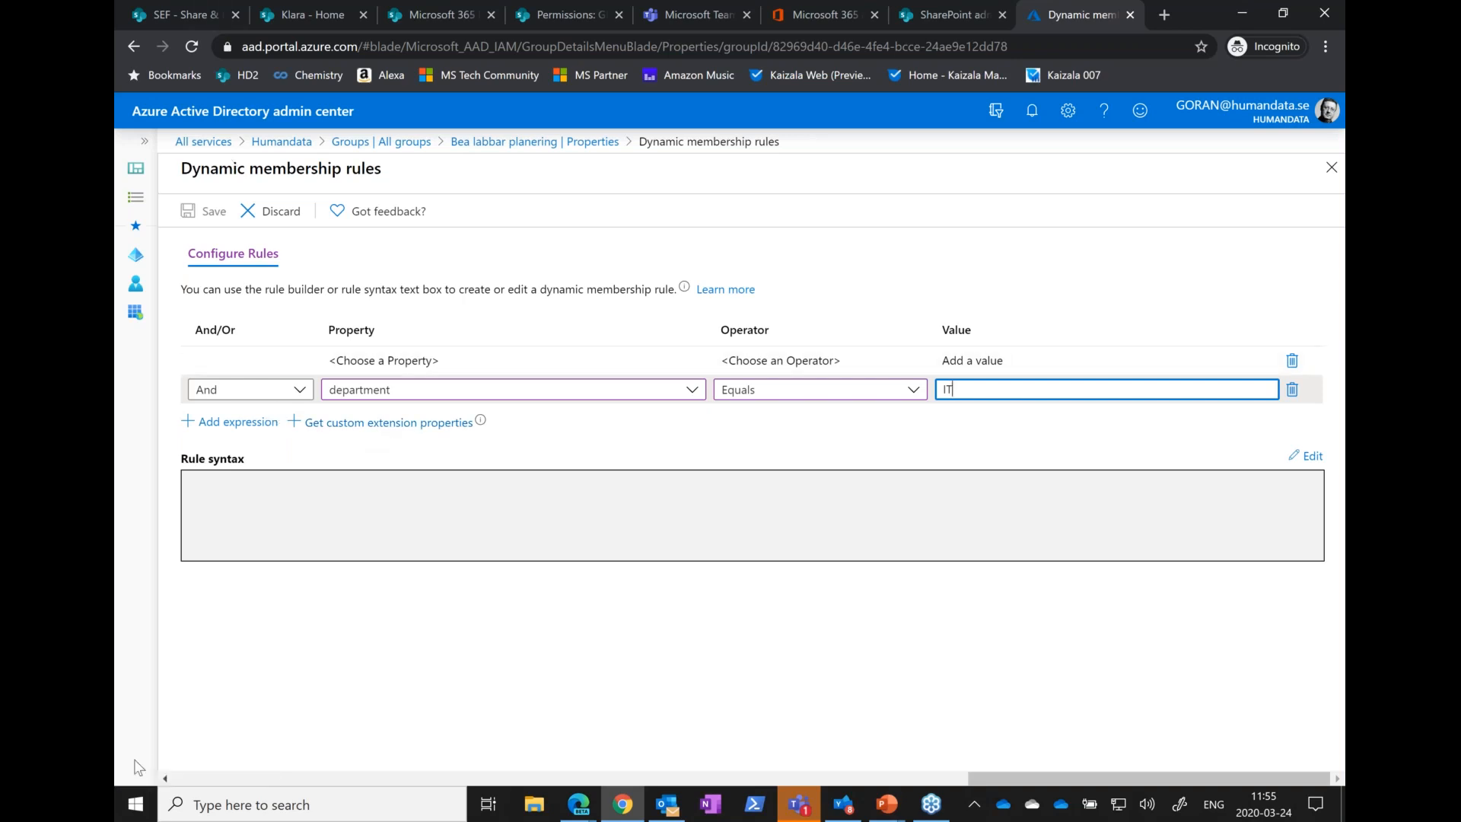
Switch to the PowerPoint slide show and advance past the dynamic group slide to Managing External Guest Access
{"action": "key", "text": "alt+Tab"}
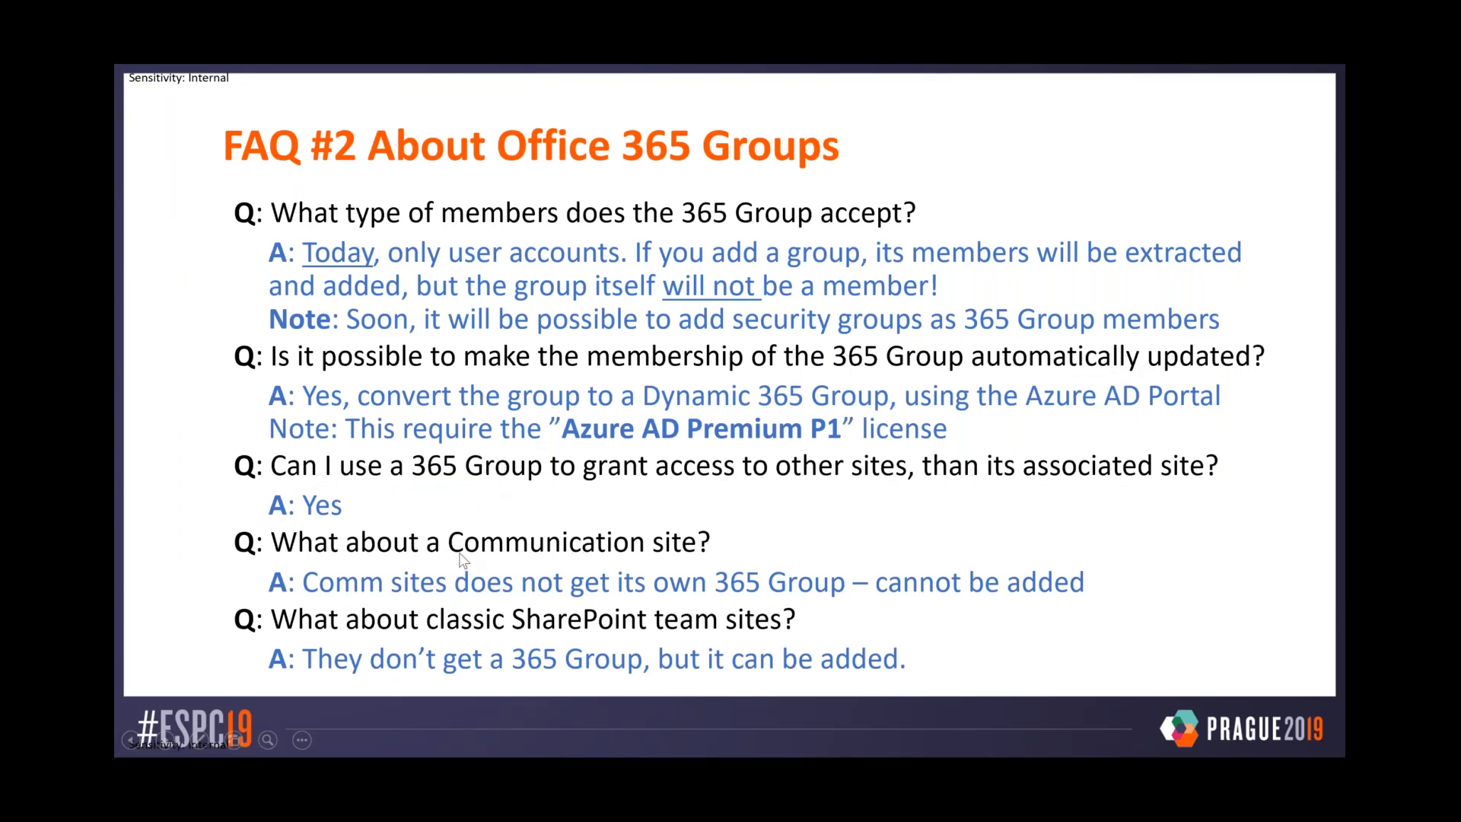
{"action": "key", "text": "Right"}
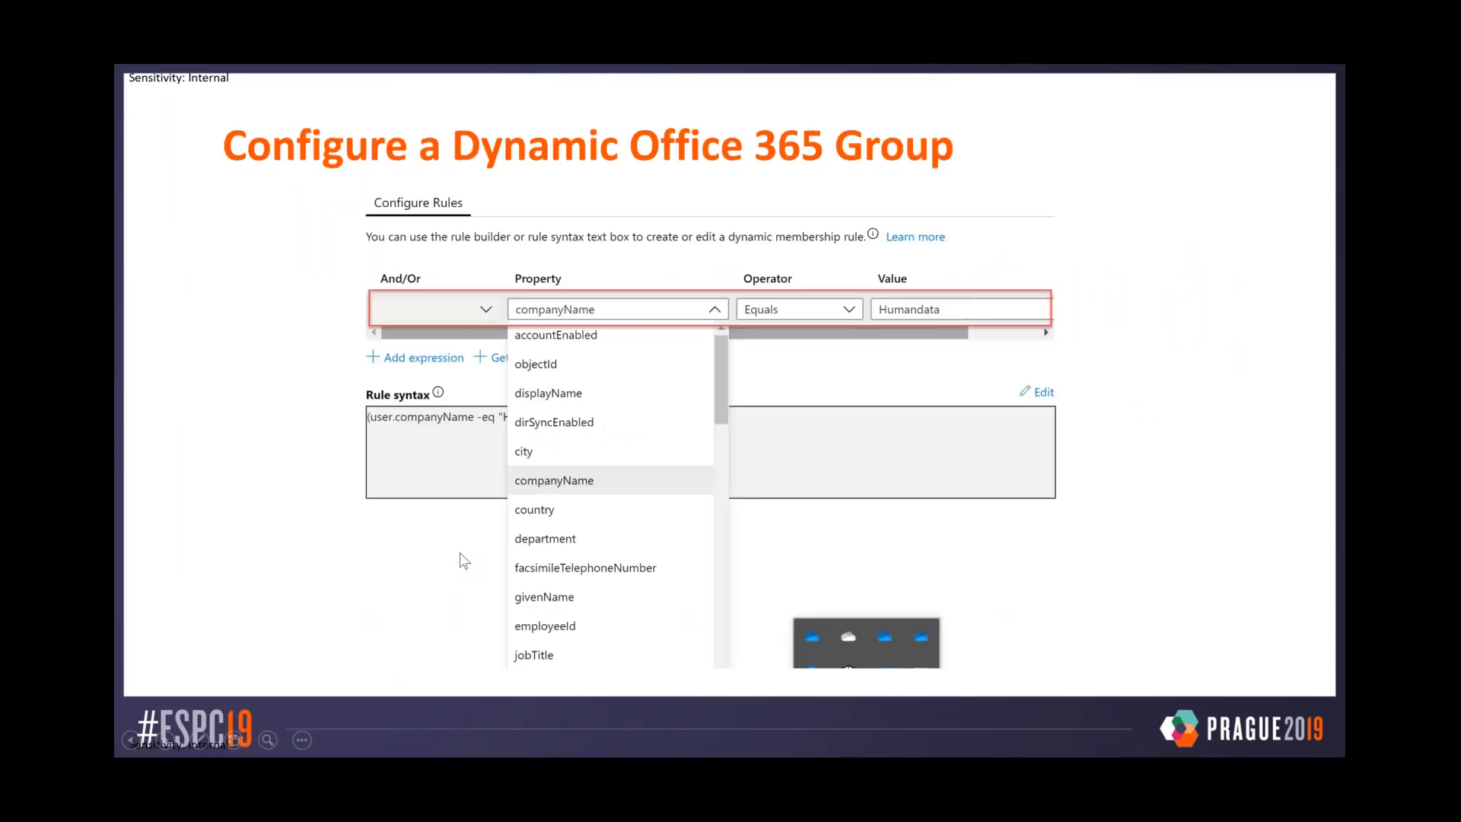
{"action": "key", "text": "Right"}
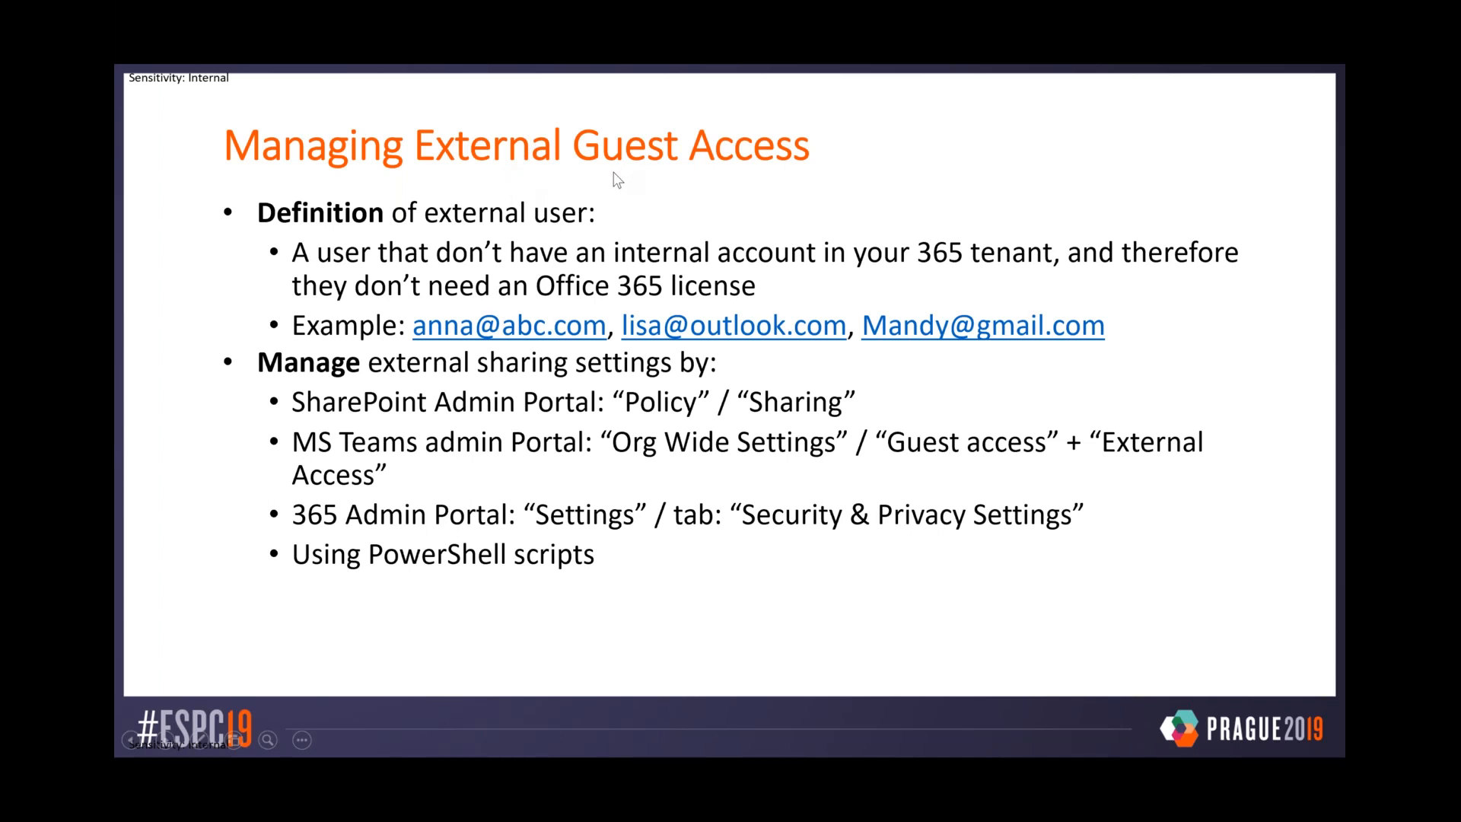
Switch to the Azure AD all-users list, magnify it, circle the invited guest's user name in red, and leave the magnified view
{"action": "key", "text": "alt+Tab"}
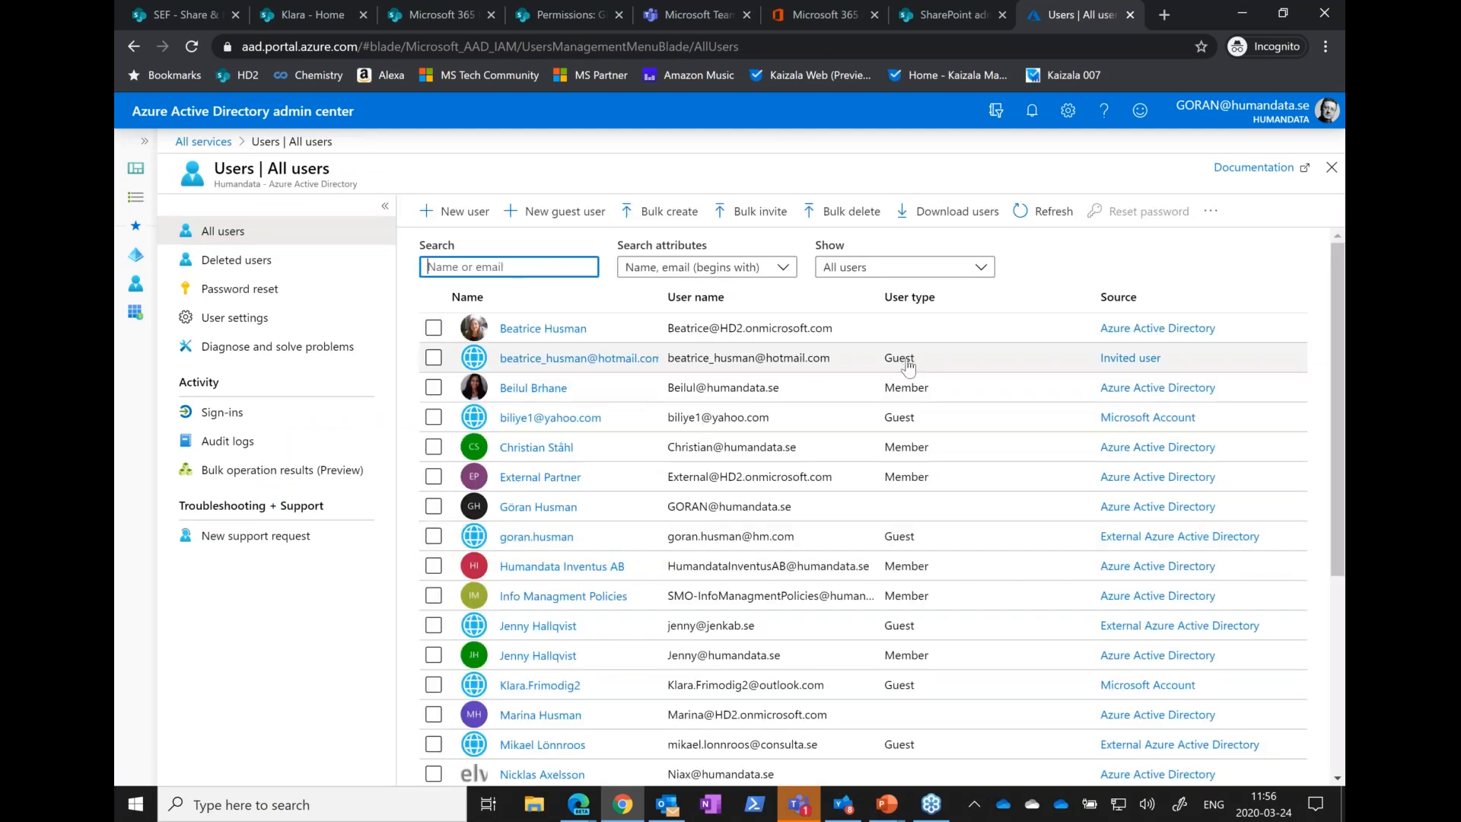
{"action": "left_click", "coordinate": [791, 370]}
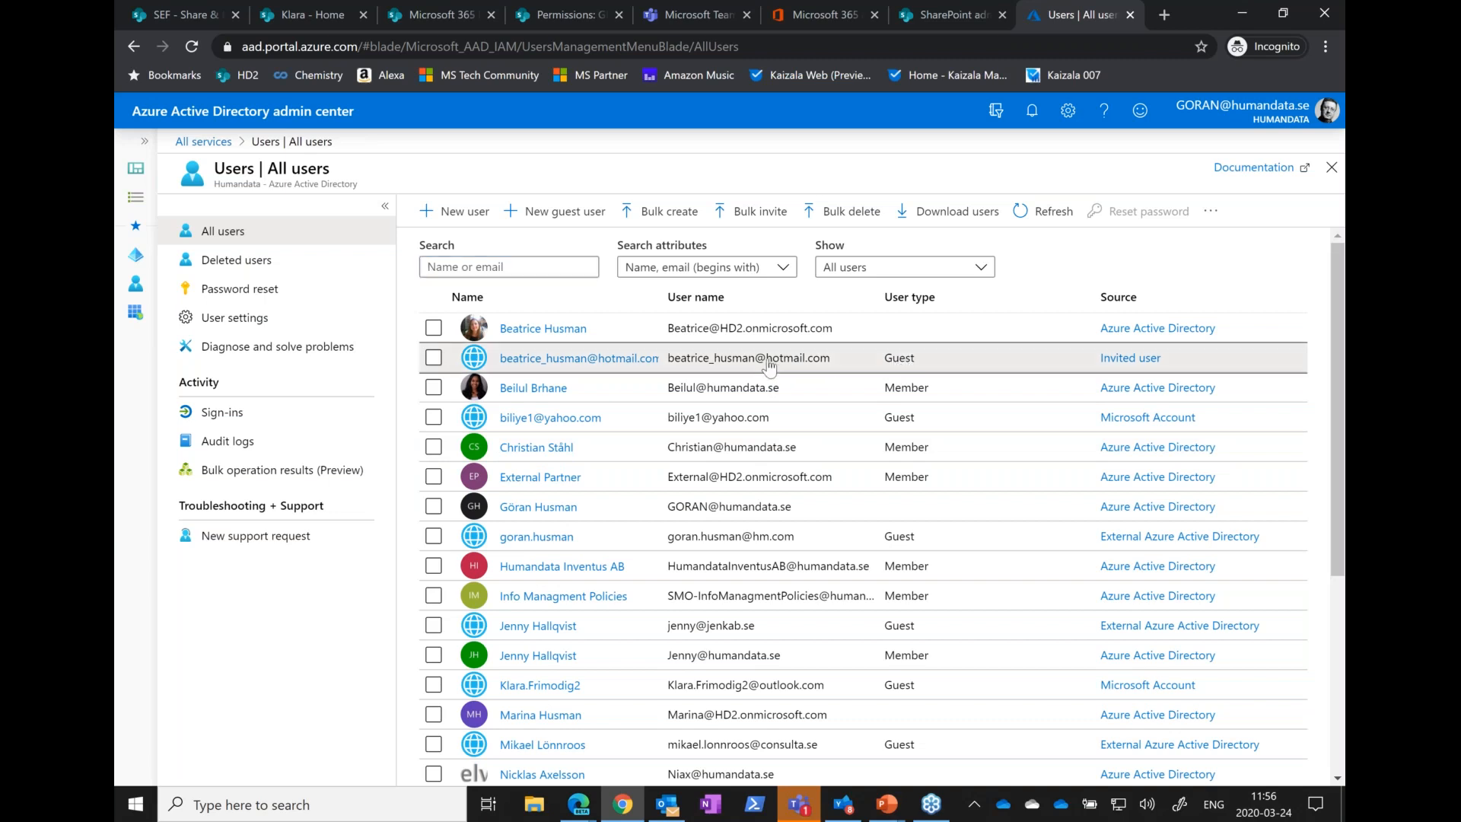
{"action": "key", "text": "ctrl+1"}
{"action": "left_click", "coordinate": [811, 373]}
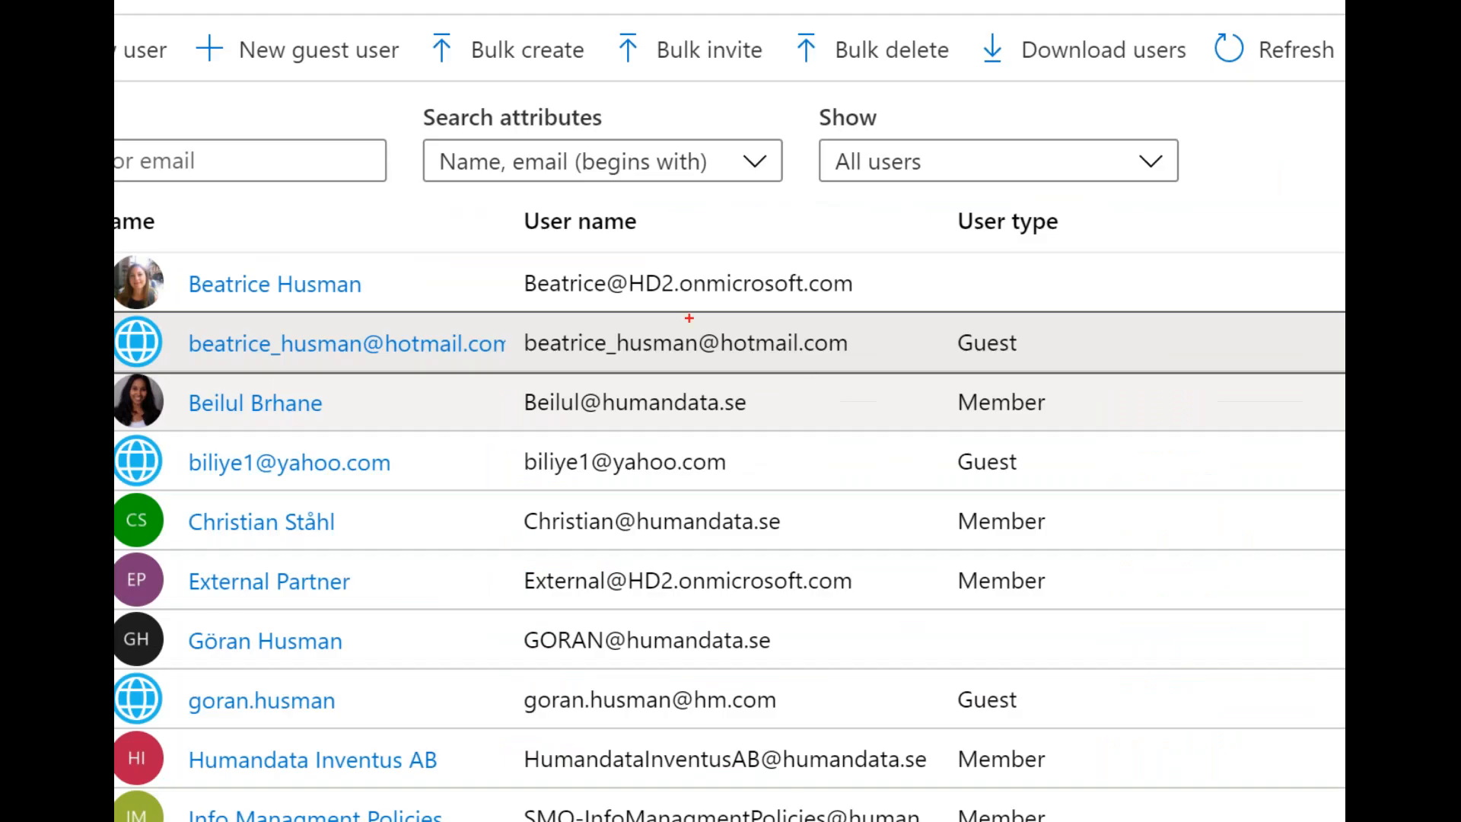
{"action": "mouse_move", "coordinate": [673, 360]}
{"action": "left_mouse_down"}
{"action": "mouse_move", "coordinate": [852, 360]}
{"action": "mouse_move", "coordinate": [776, 321]}
{"action": "mouse_move", "coordinate": [518, 337]}
{"action": "mouse_move", "coordinate": [692, 371]}
{"action": "left_mouse_up"}
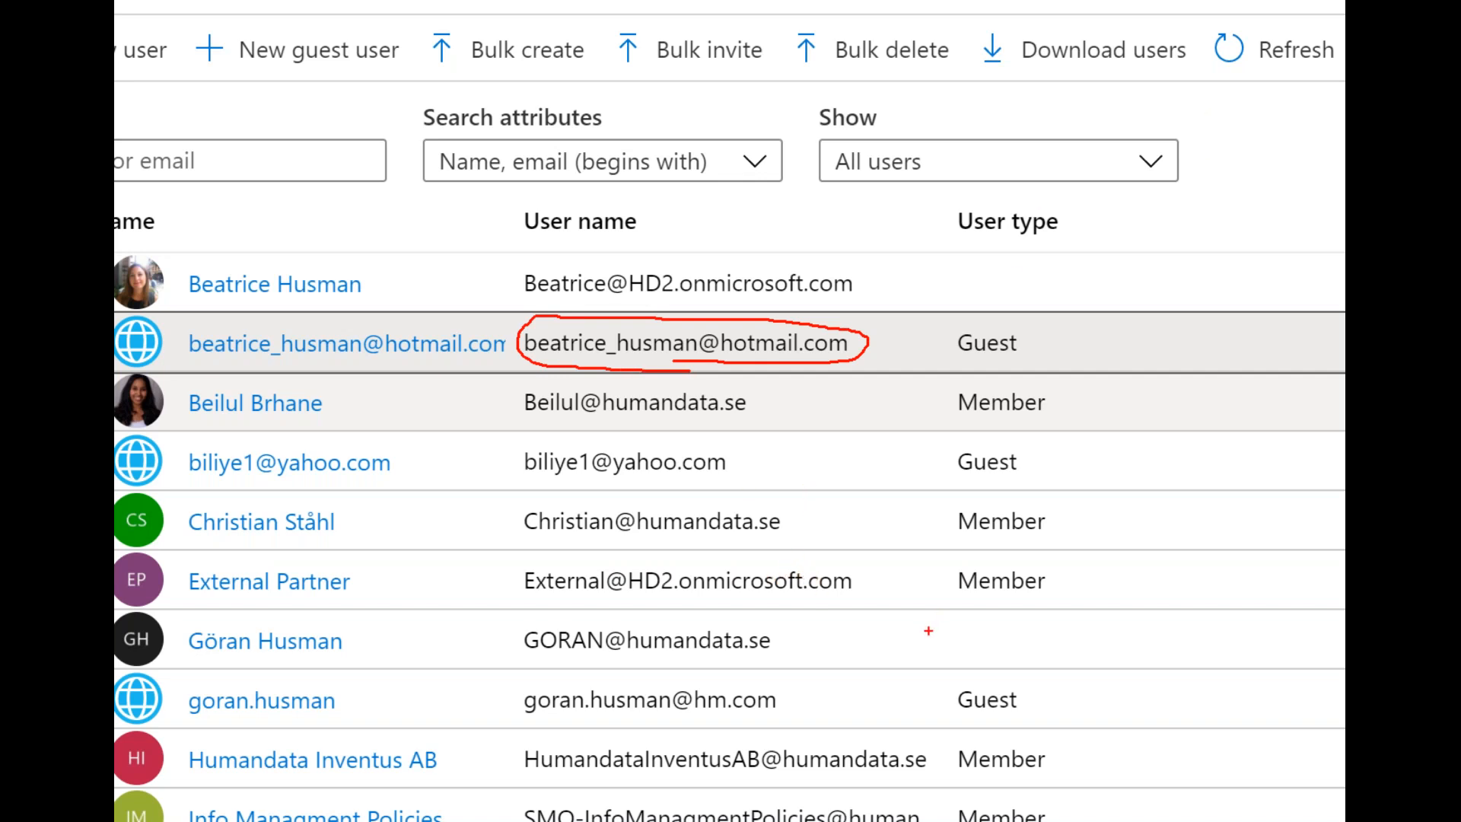
{"action": "key", "text": "Escape"}
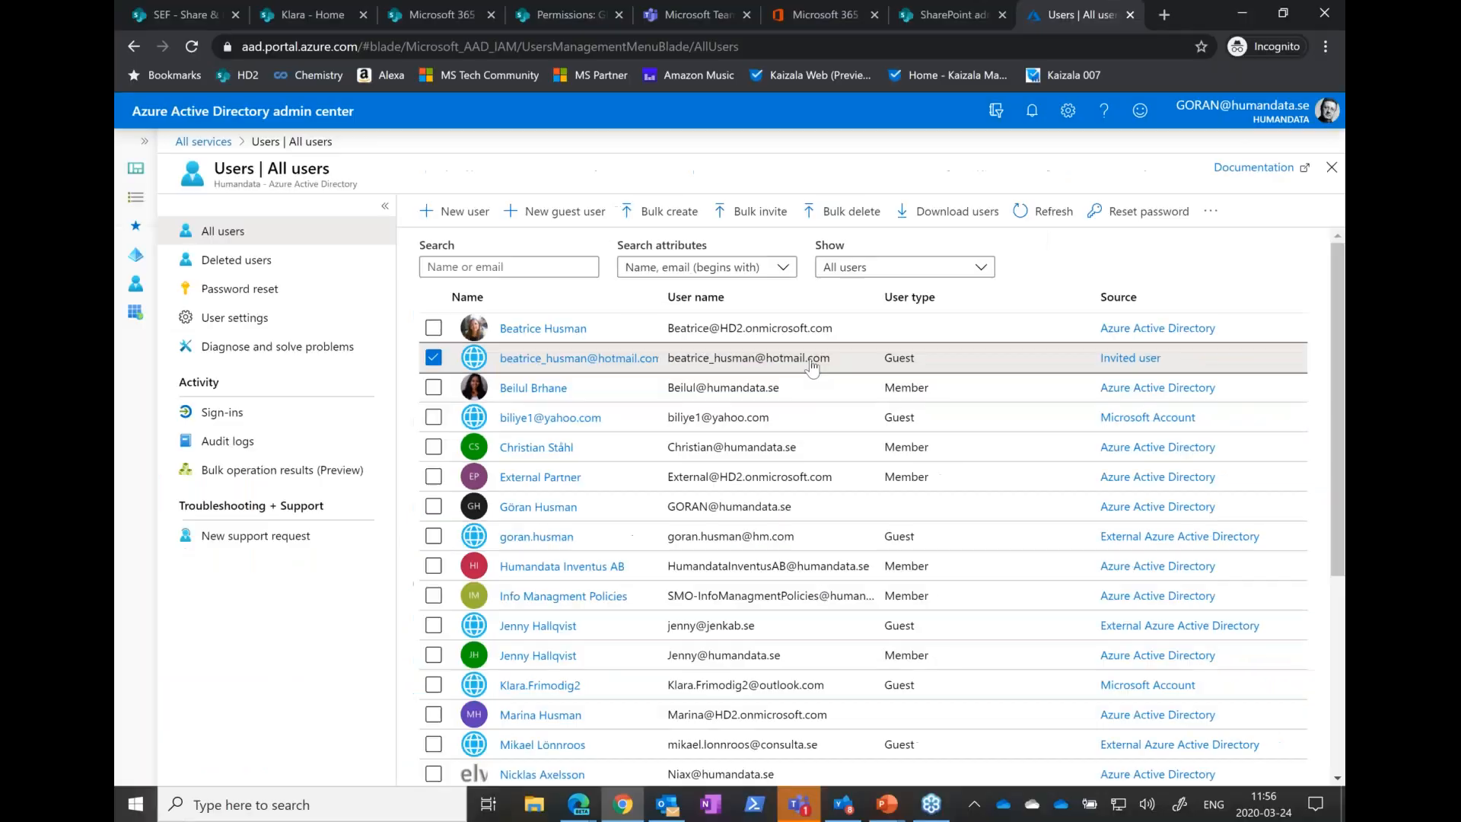
Open the invited guest's profile, examine the account's group memberships, and return to the all-users list
{"action": "left_click", "coordinate": [527, 361]}
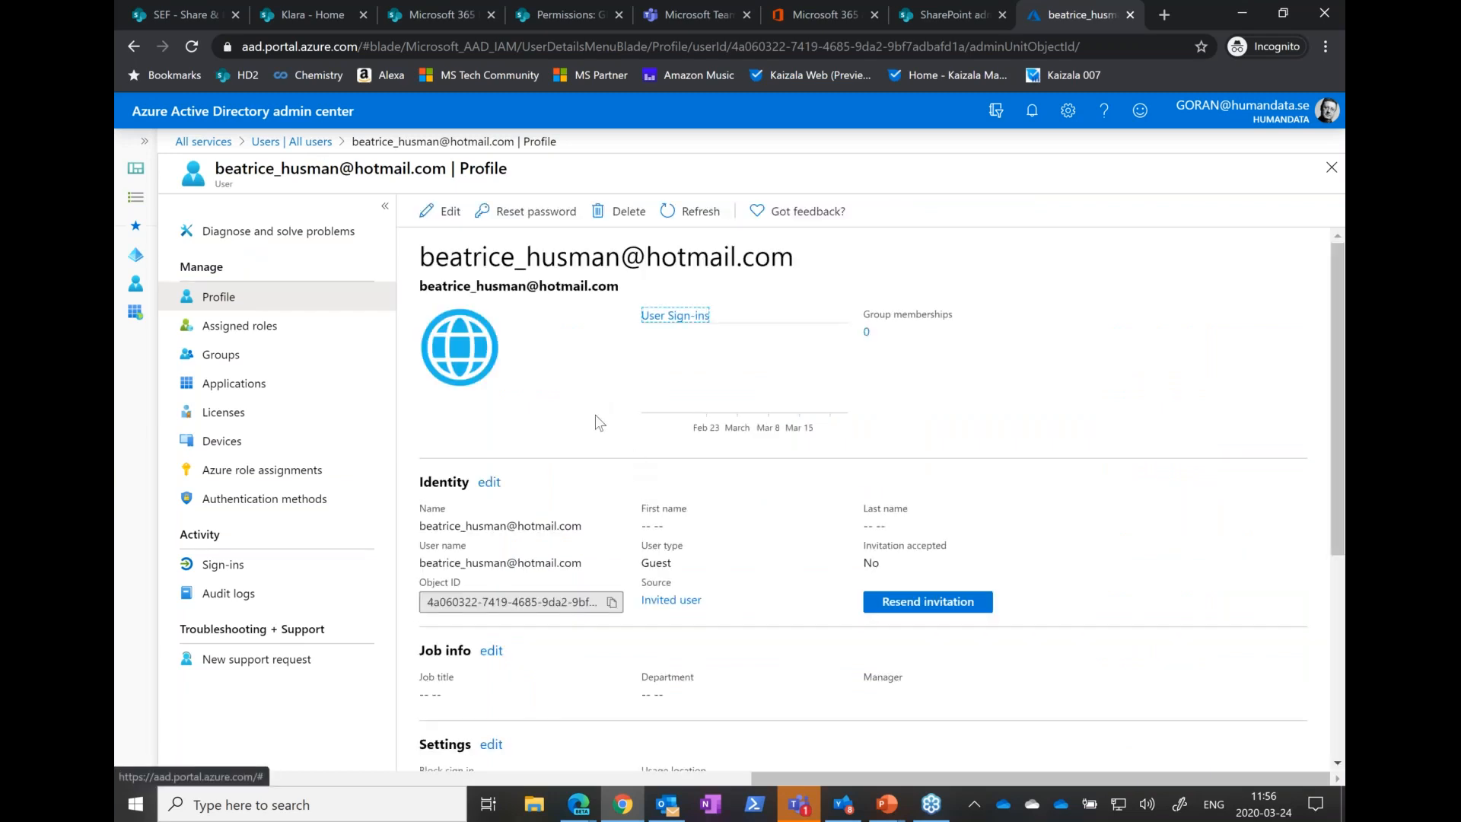
{"action": "left_click", "coordinate": [218, 360]}
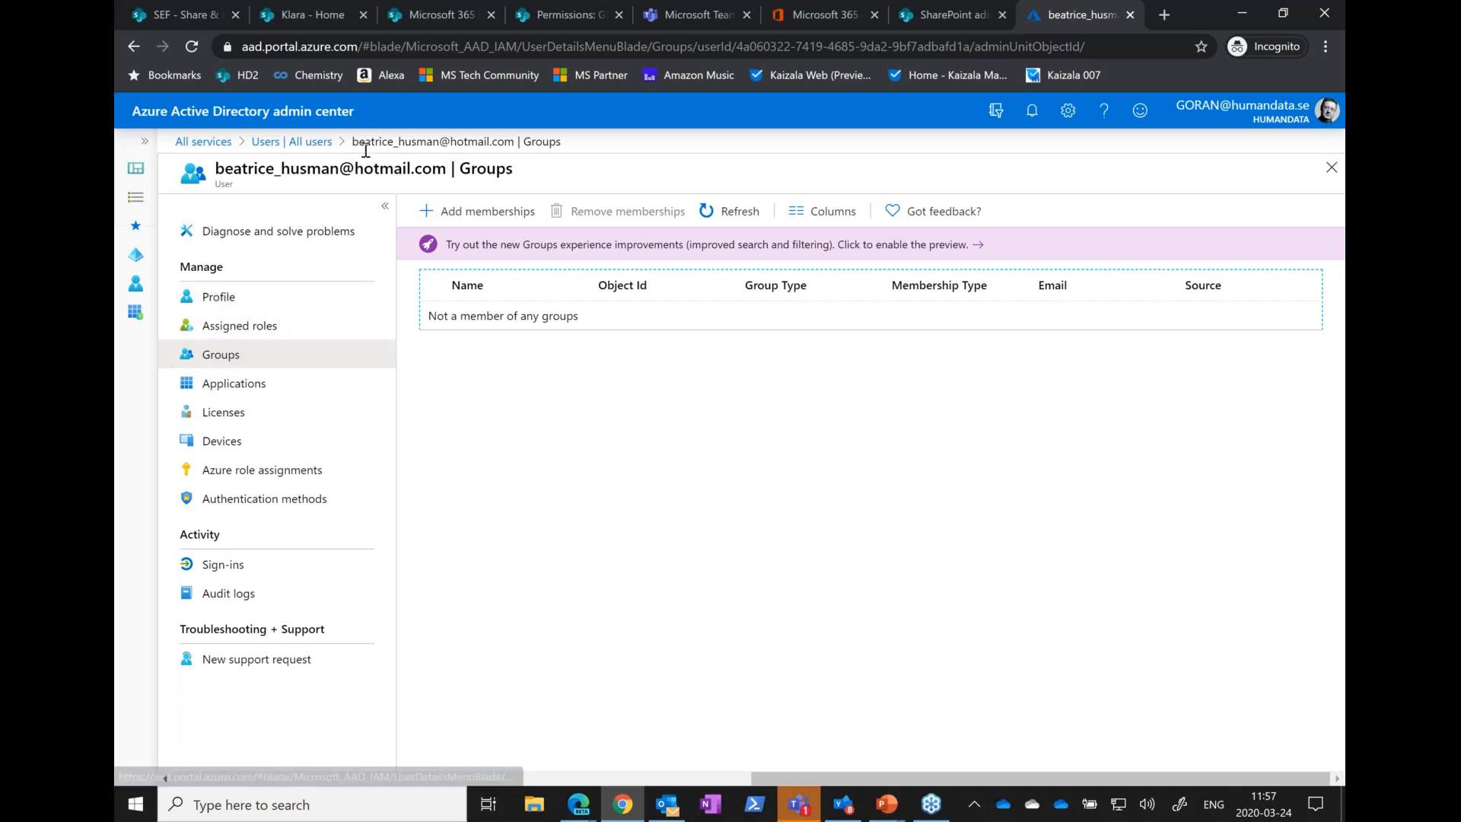
{"action": "left_click", "coordinate": [319, 148]}
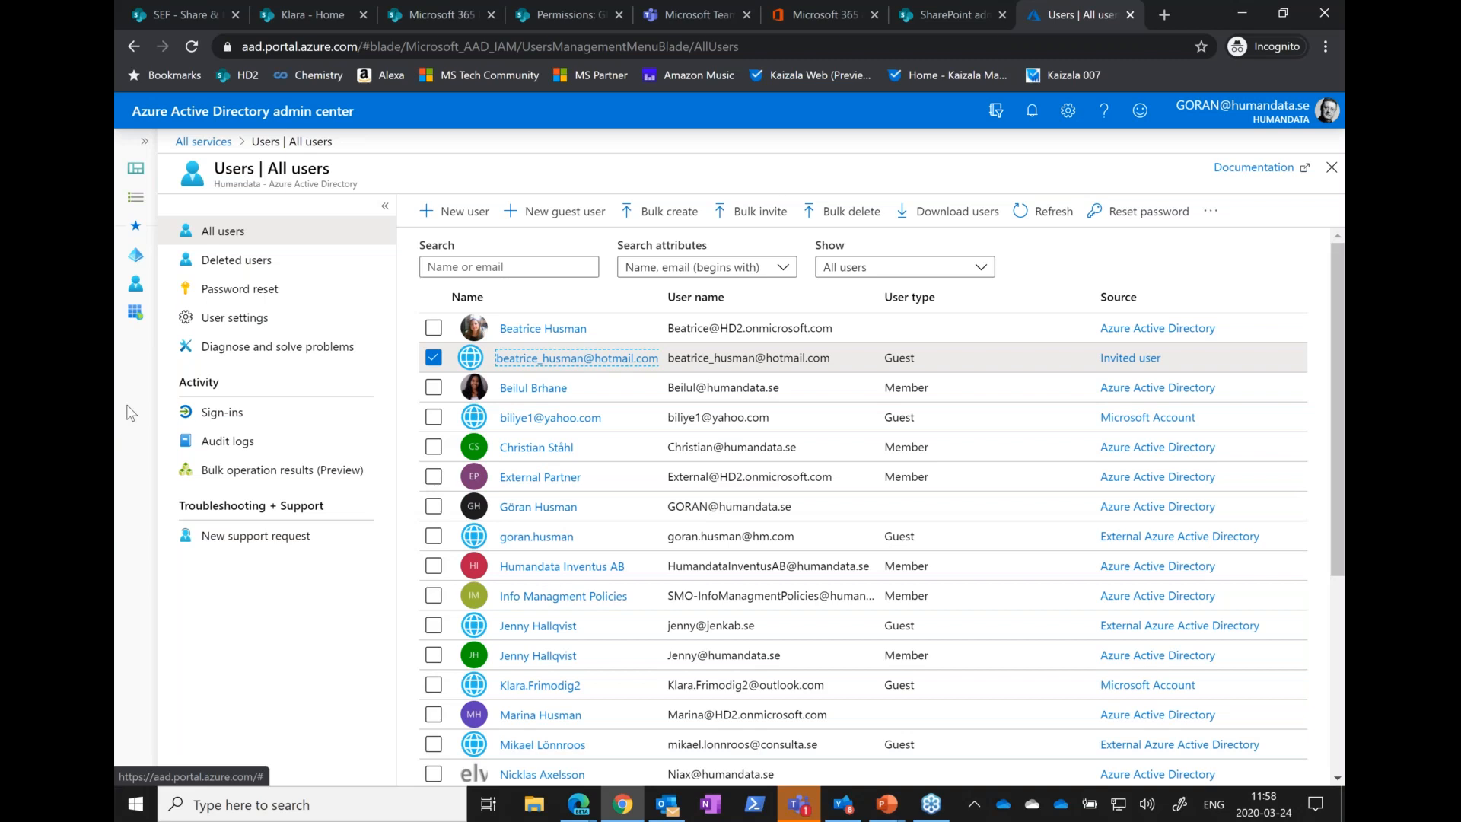
Switch to the PowerPoint slide show and advance to the Listing Registered External Accounts slide
{"action": "key", "text": "alt+Tab"}
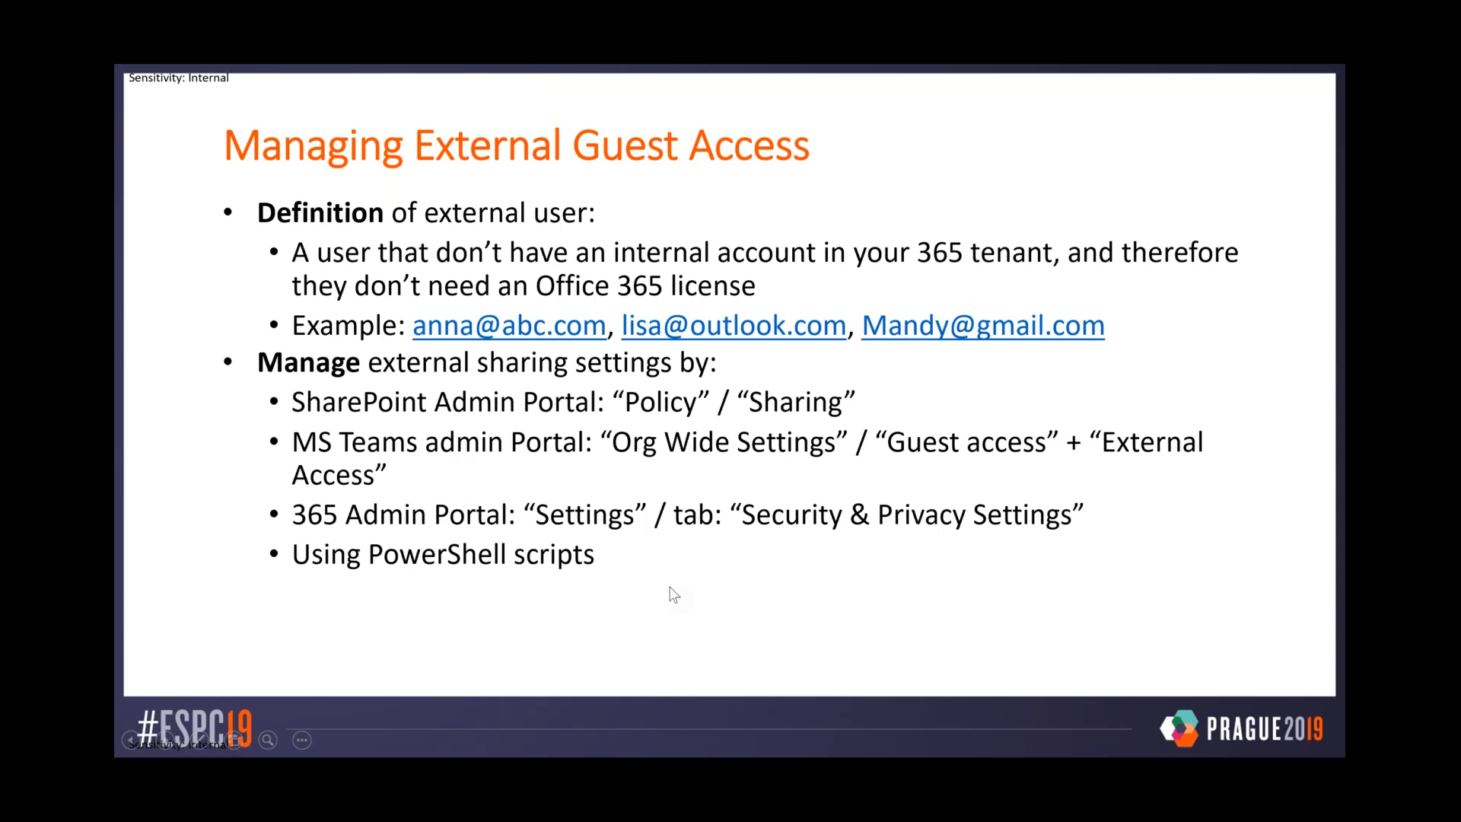
{"action": "key", "text": "Right"}
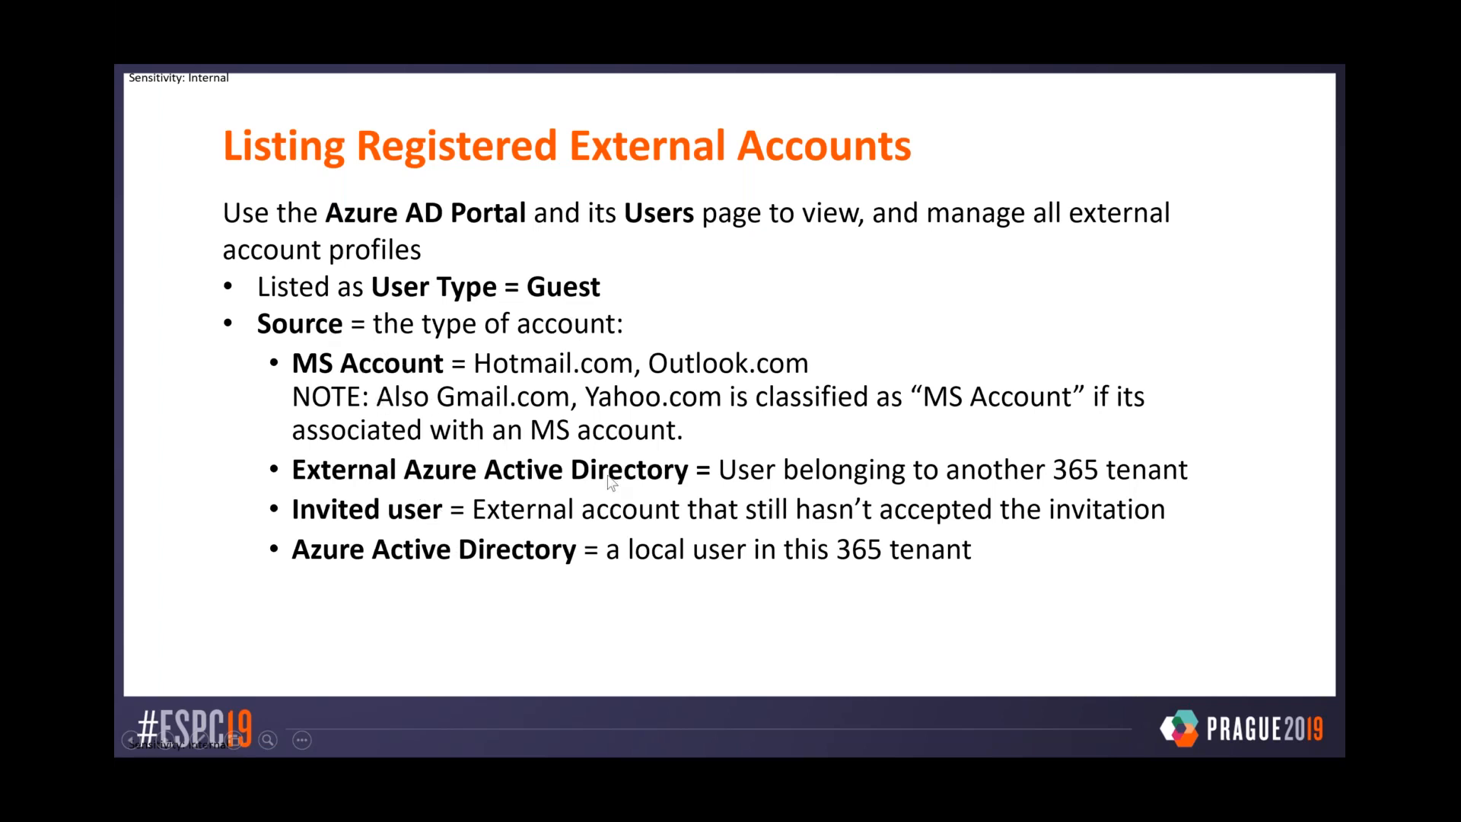
Advance the slide show to Managing Registered External Accounts, switch to the Azure AD all-users list, and delete the invited Hotmail guest account
{"action": "key", "text": "Right"}
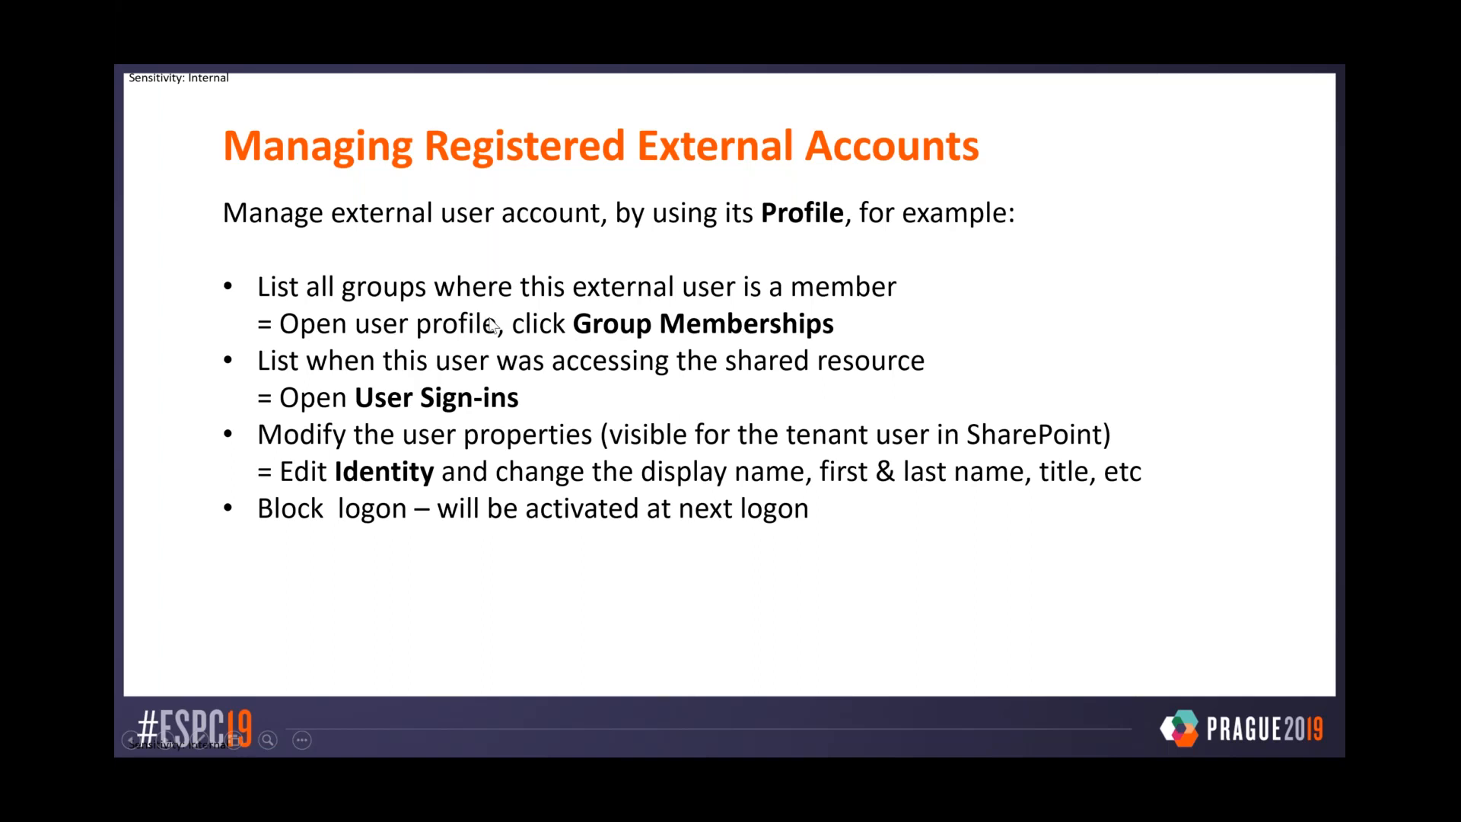
{"action": "key", "text": "alt+Tab"}
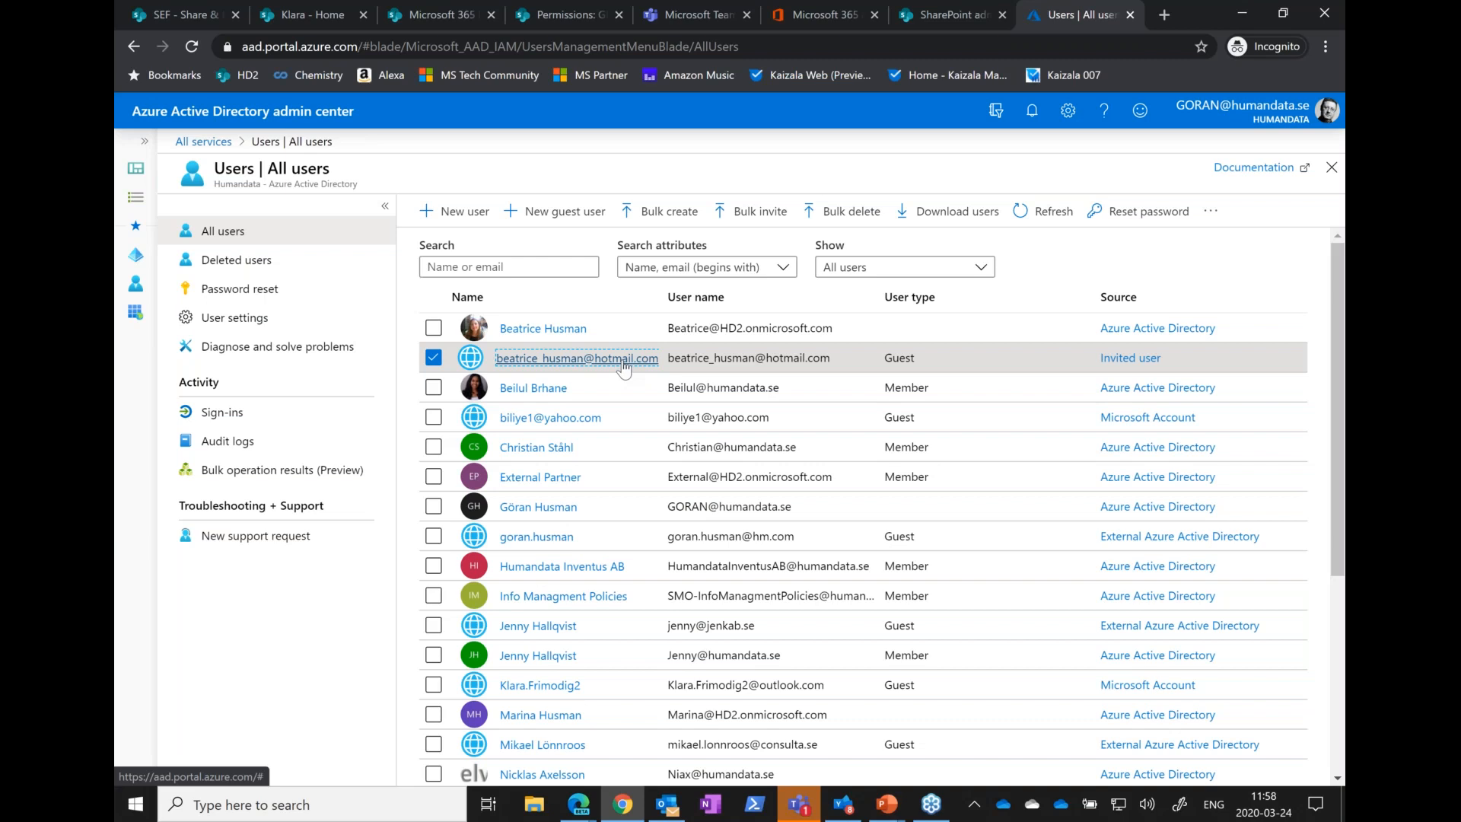
{"action": "right_click", "coordinate": [566, 363]}
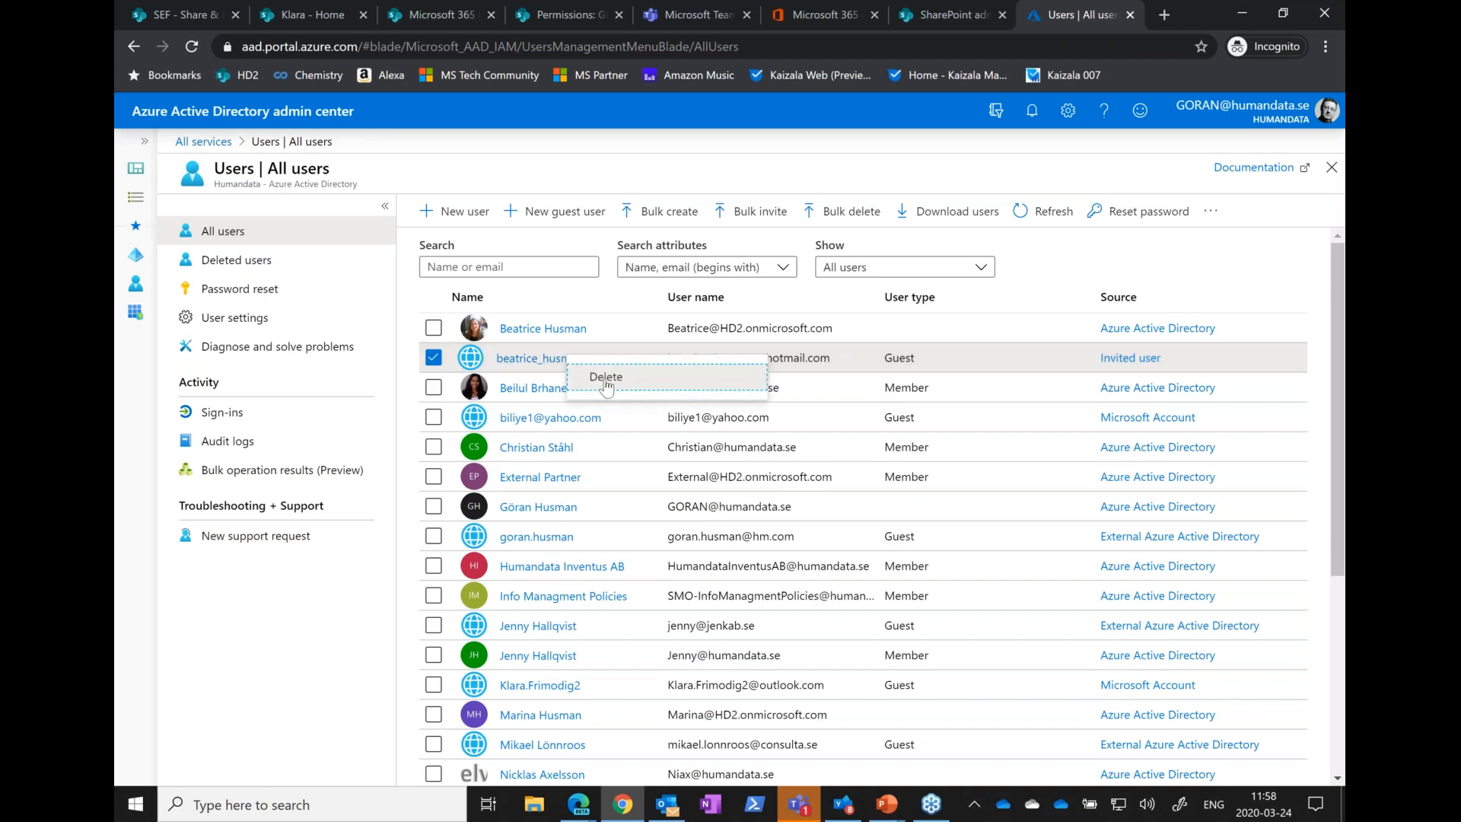
{"action": "left_click", "coordinate": [605, 378]}
{"action": "left_click", "coordinate": [655, 313]}
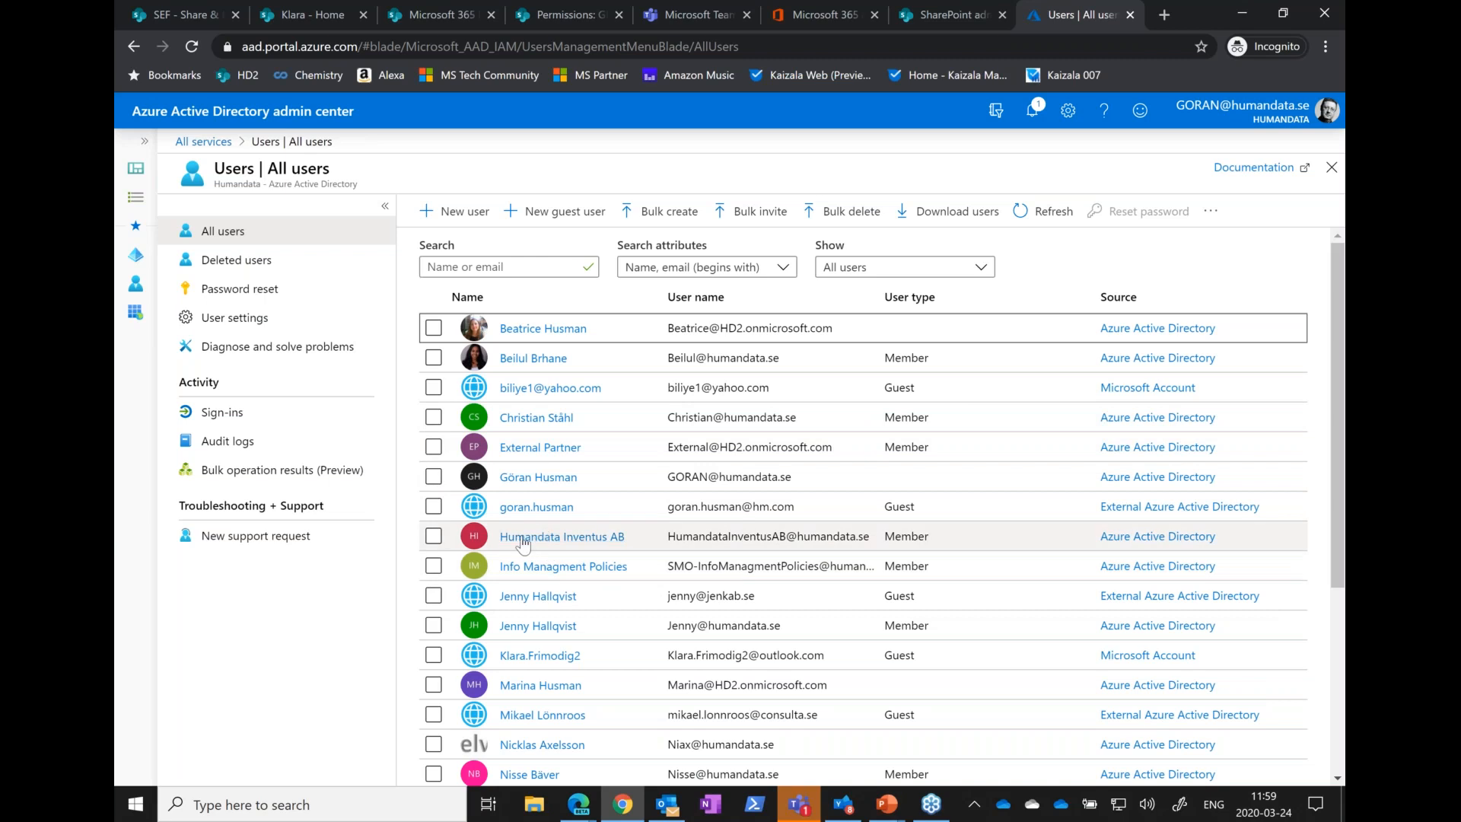
Open the profile of the second user in the all-users list, examine that member's sign-in events, and return to the list
{"action": "left_click", "coordinate": [531, 358]}
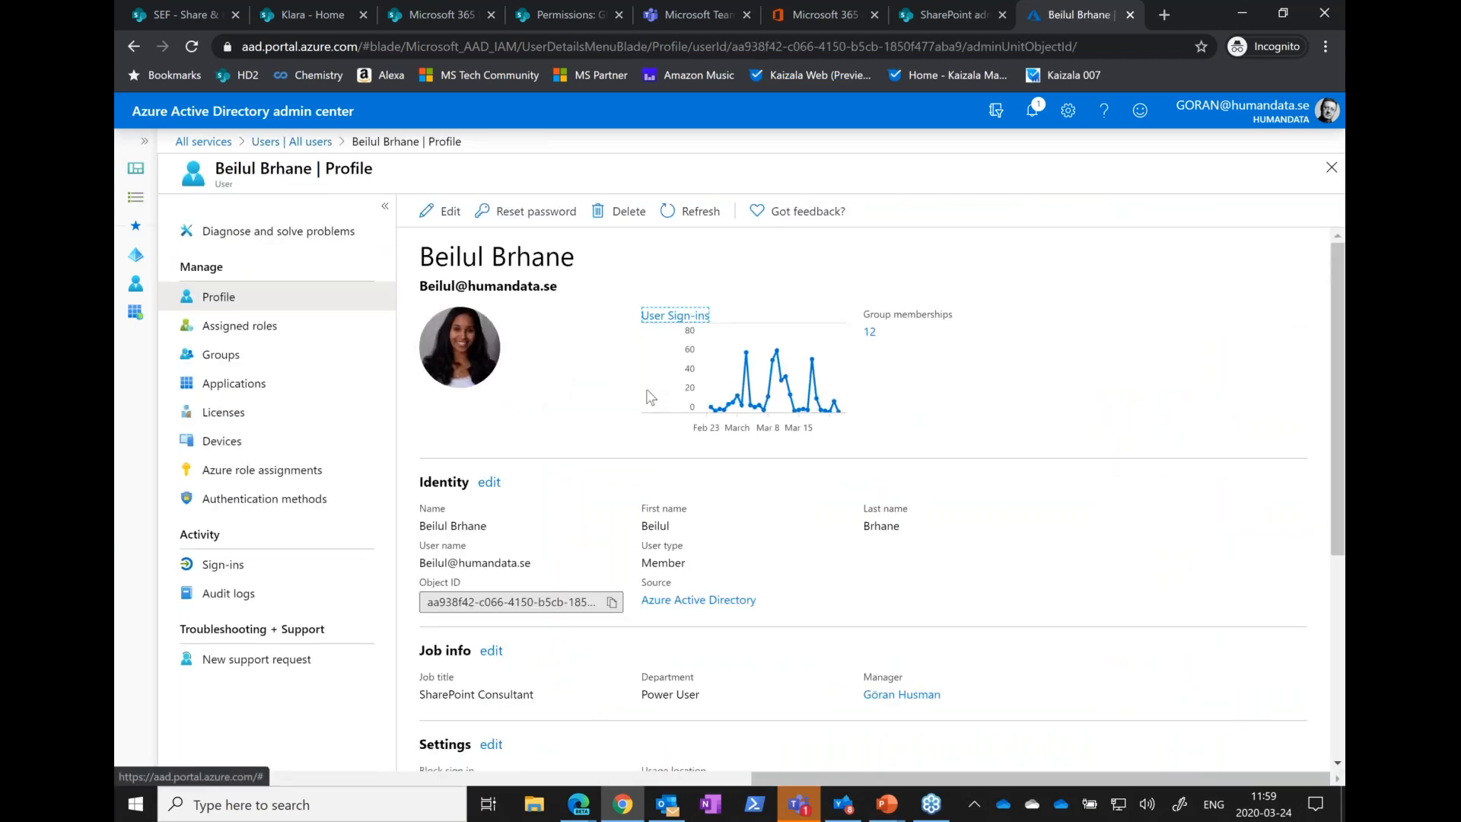
{"action": "left_click", "coordinate": [671, 316]}
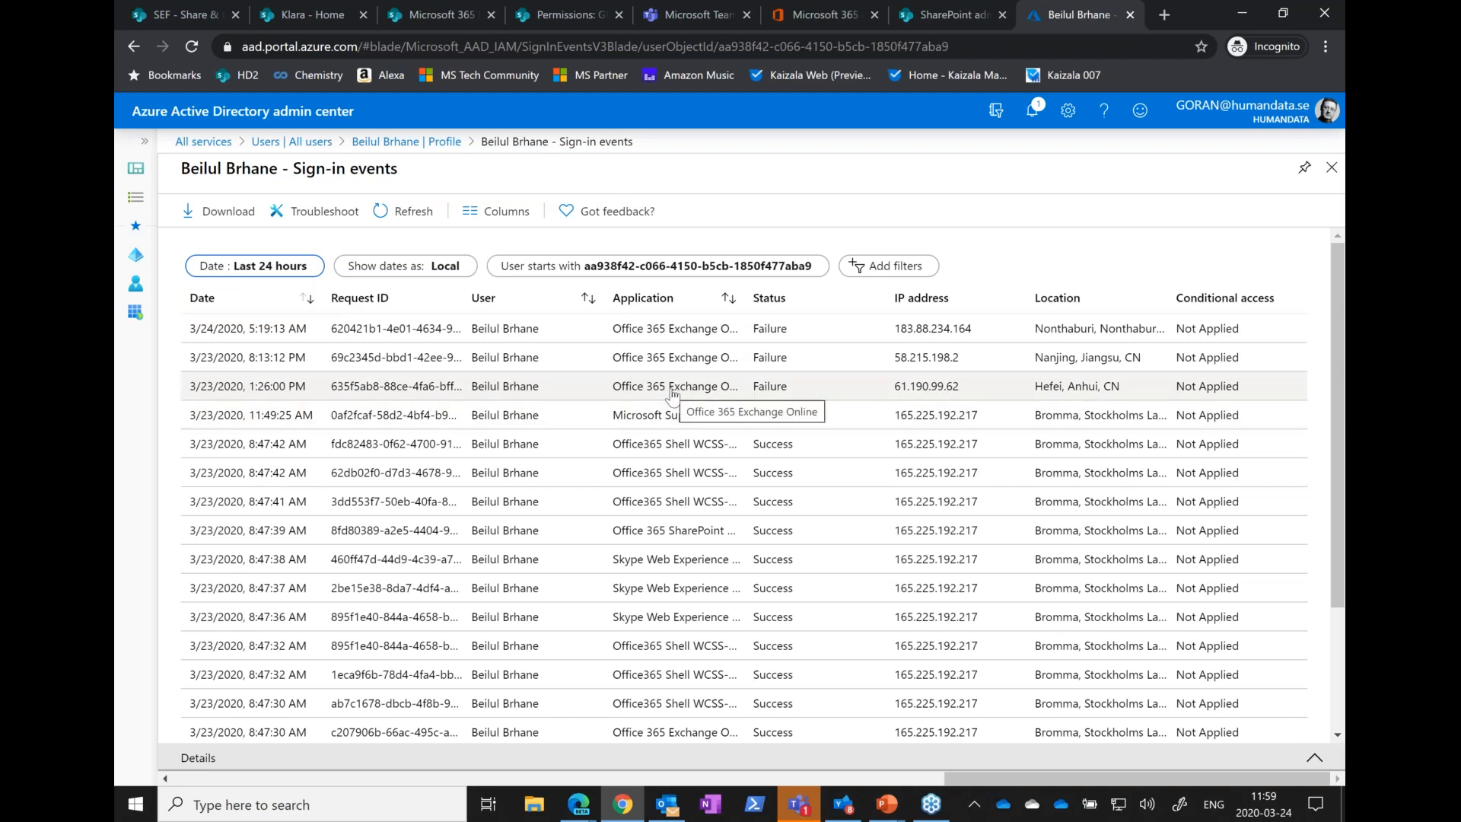
{"action": "left_click", "coordinate": [395, 143]}
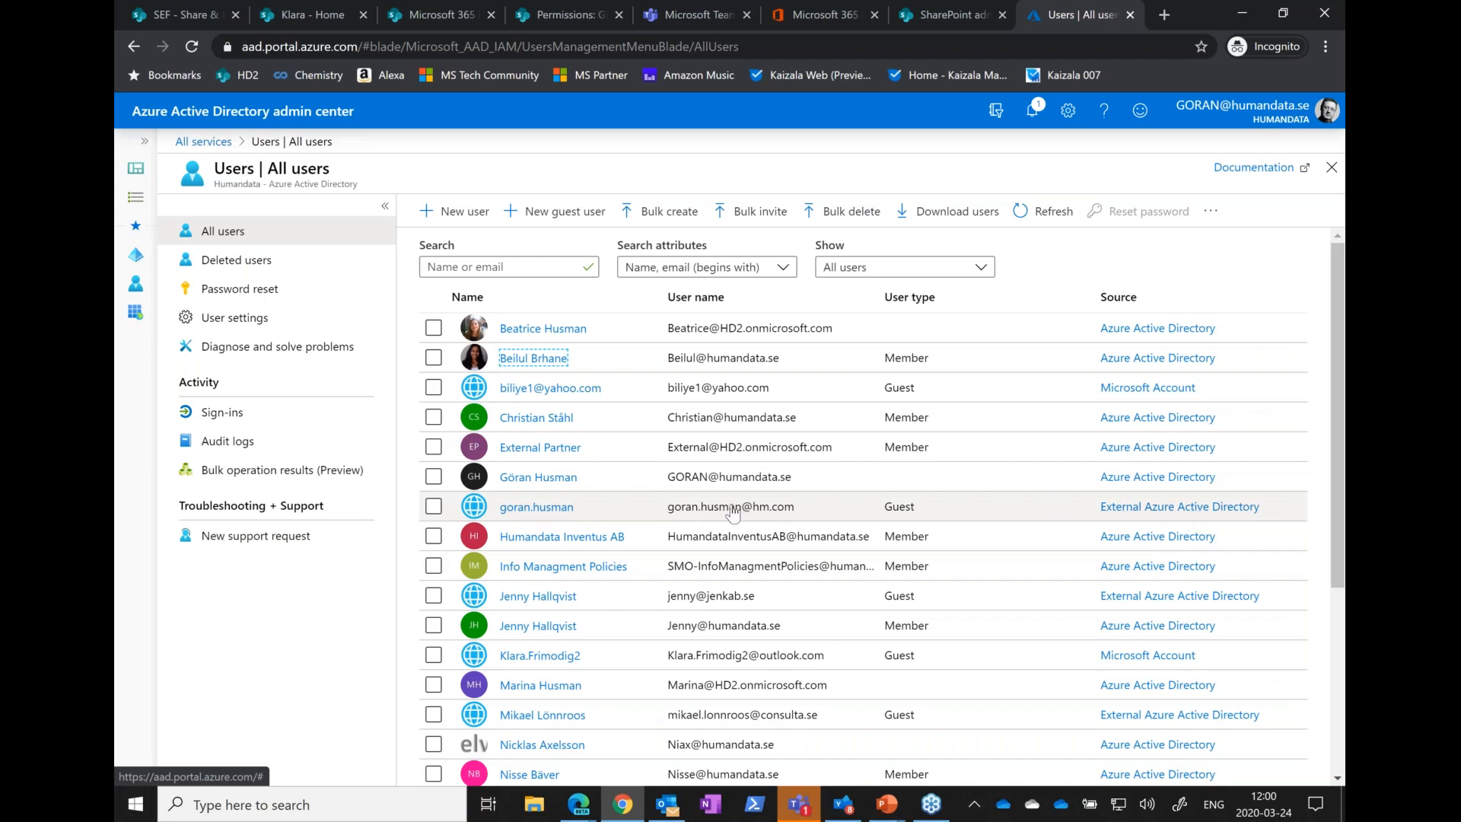
Open the sign-in events of the hm.com guest account and set their date range to Last 1 month
{"action": "left_click", "coordinate": [536, 507]}
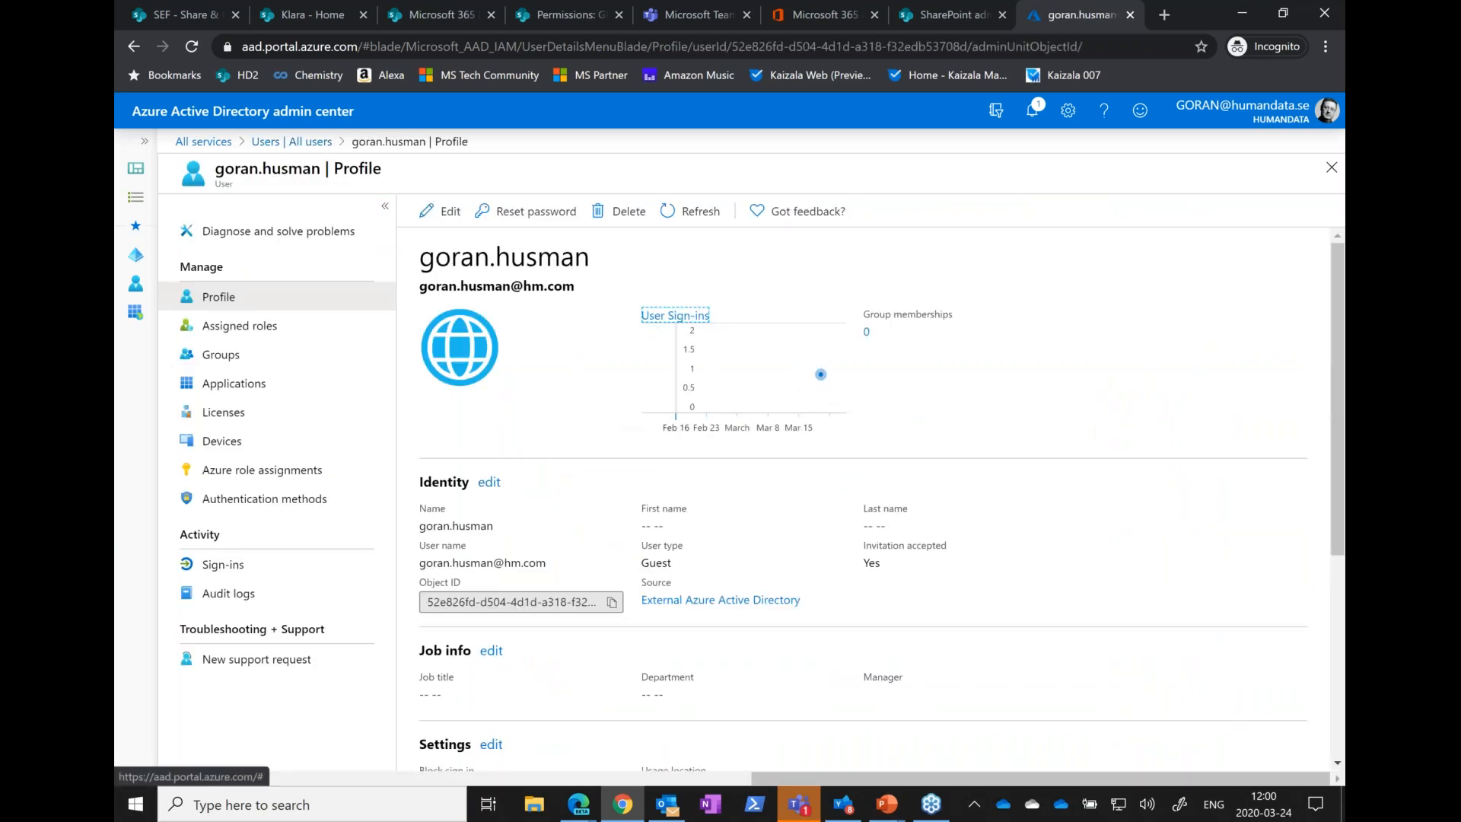
{"action": "left_click", "coordinate": [631, 359]}
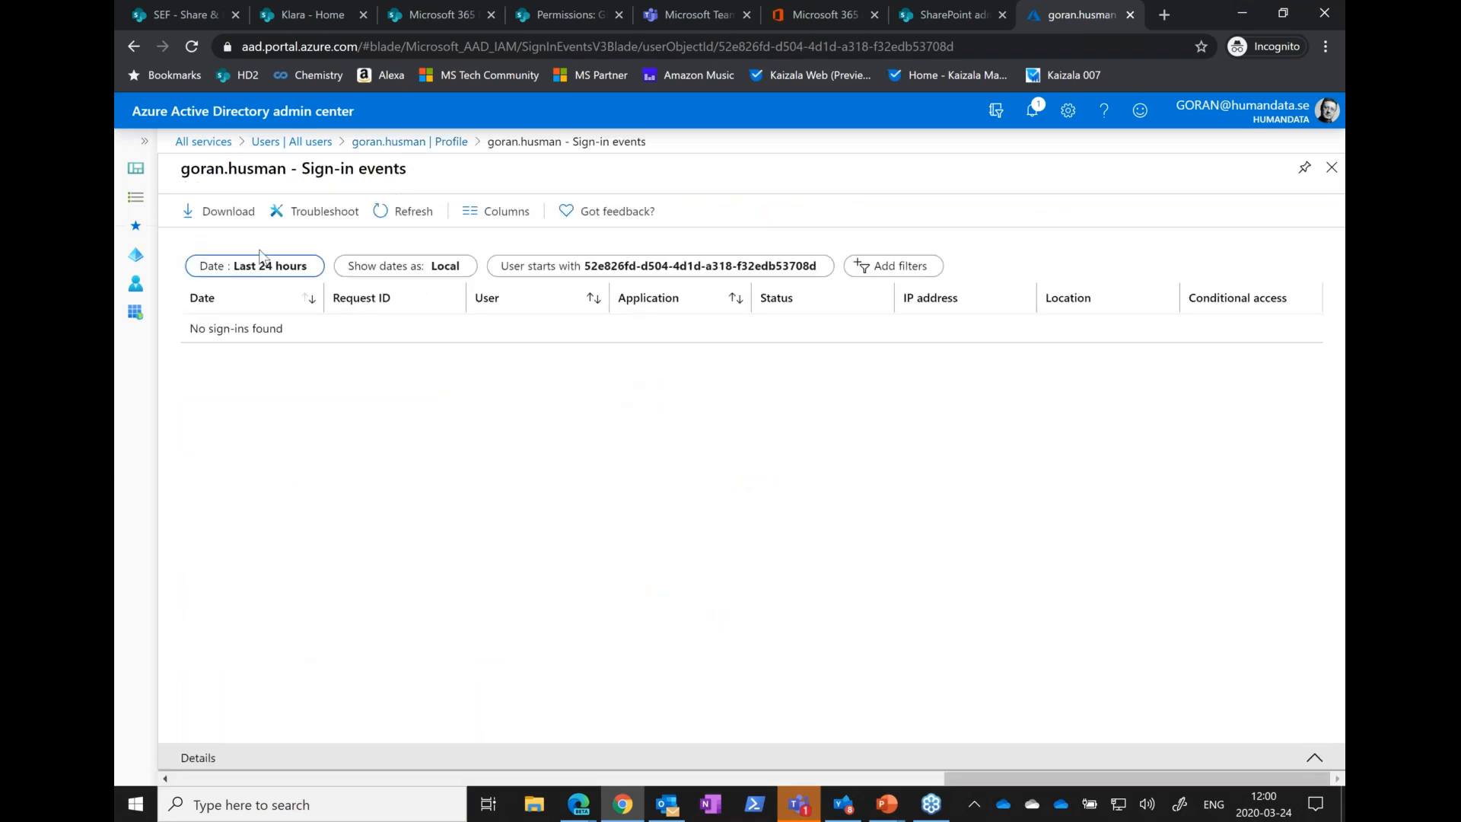
{"action": "left_click", "coordinate": [259, 270]}
{"action": "left_click", "coordinate": [230, 355]}
{"action": "left_click", "coordinate": [255, 486]}
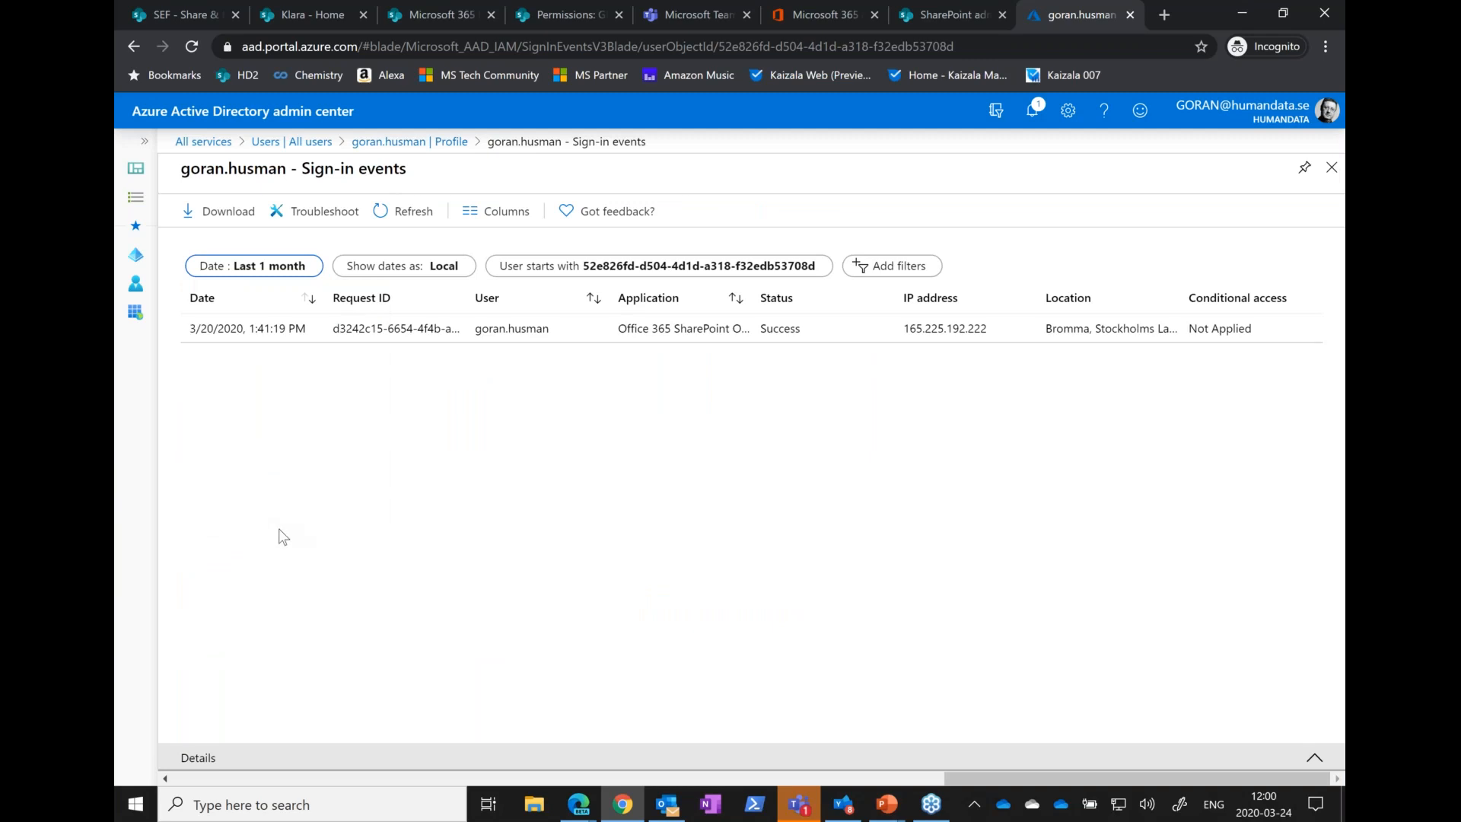
Open the details of the guest's 3/20/2020 sign-in event and examine its basic info
{"action": "left_click", "coordinate": [207, 319]}
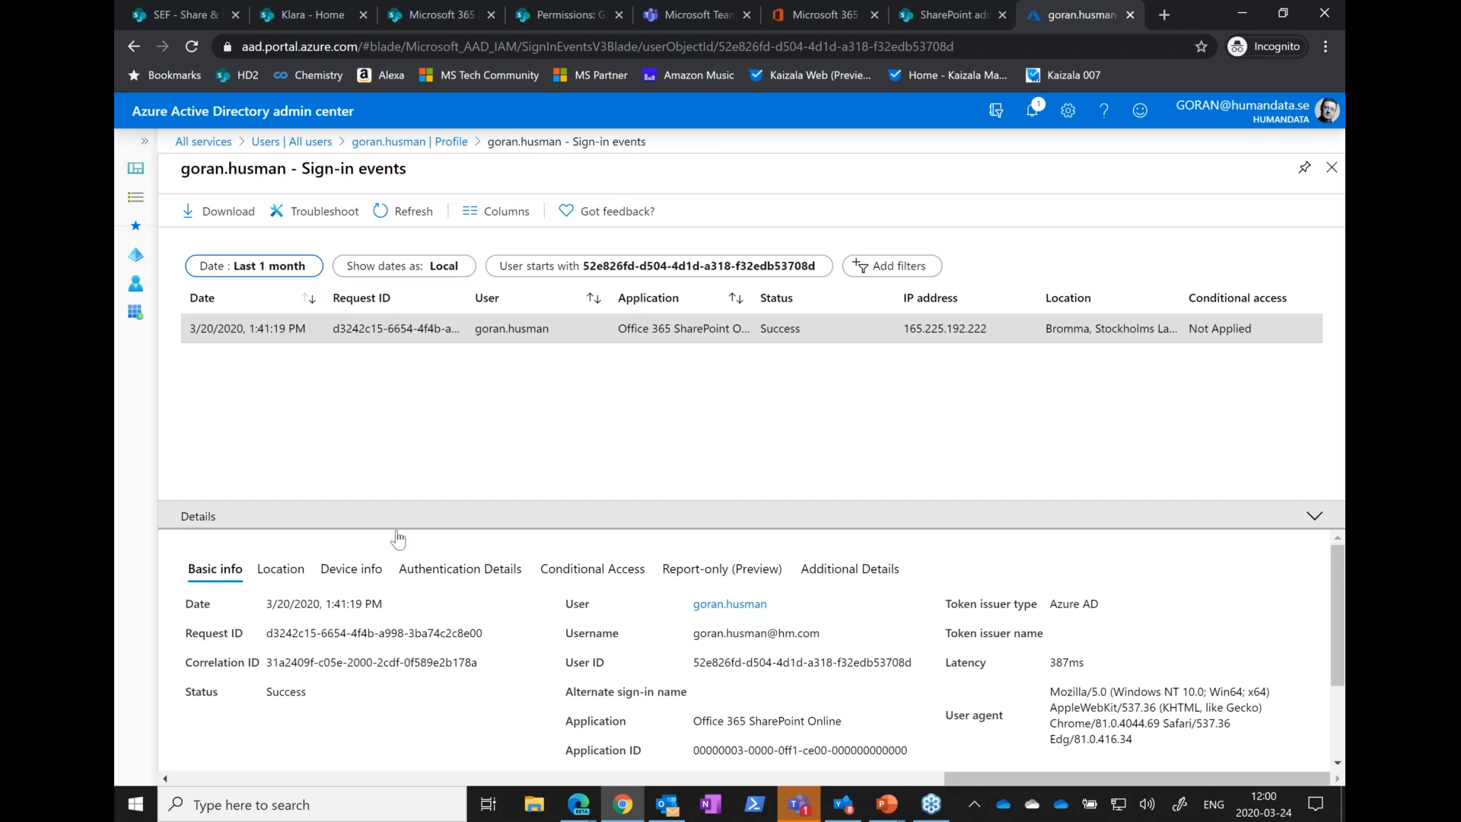
{"action": "scroll", "coordinate": [666, 609], "scroll_direction": "down", "scroll_amount": 2}
{"action": "scroll", "coordinate": [664, 610], "scroll_direction": "up", "scroll_amount": 2}
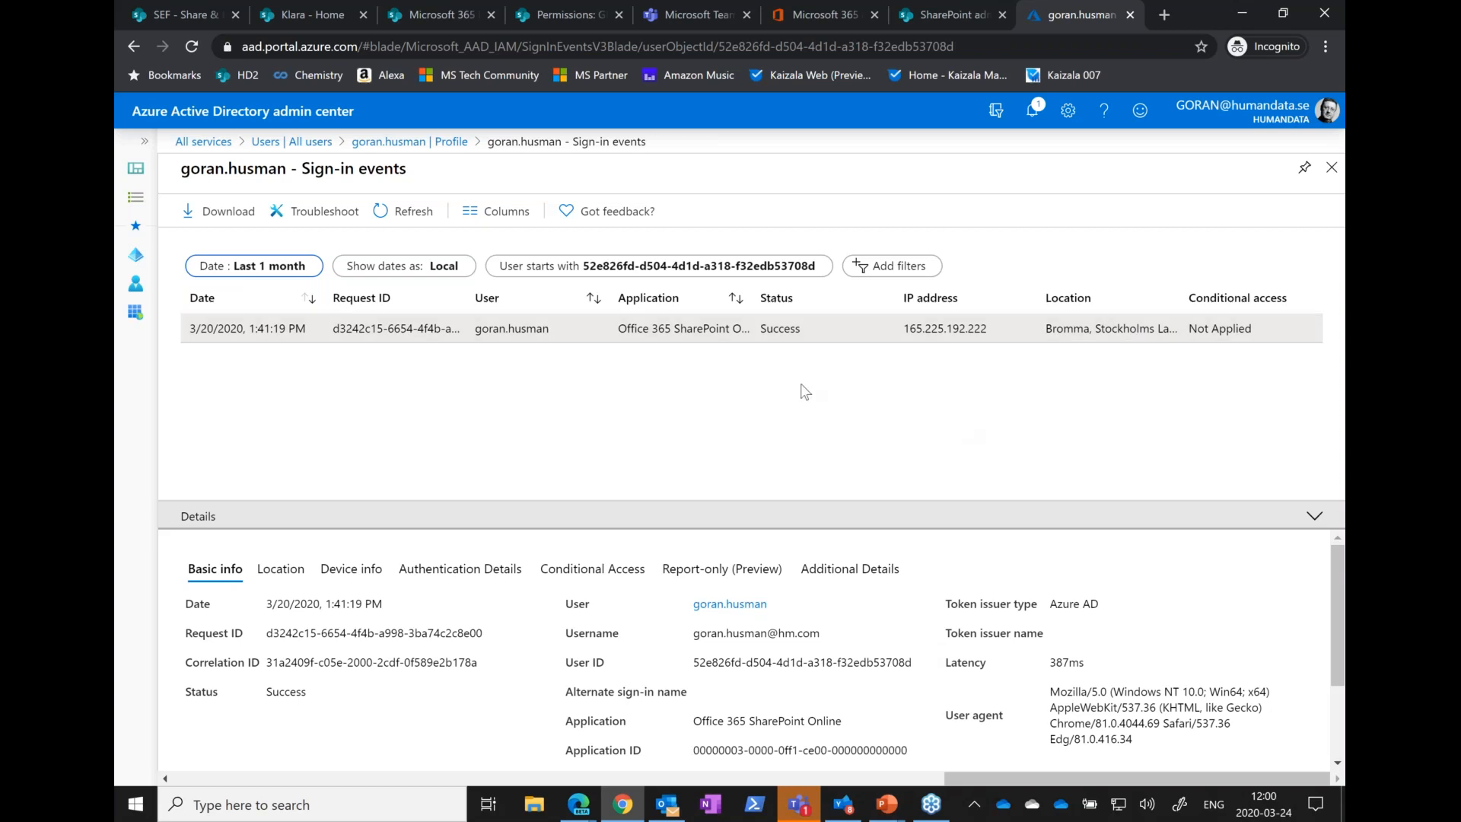
Switch to the PowerPoint slide show and advance to the Summary slide
{"action": "key", "text": "alt+Tab"}
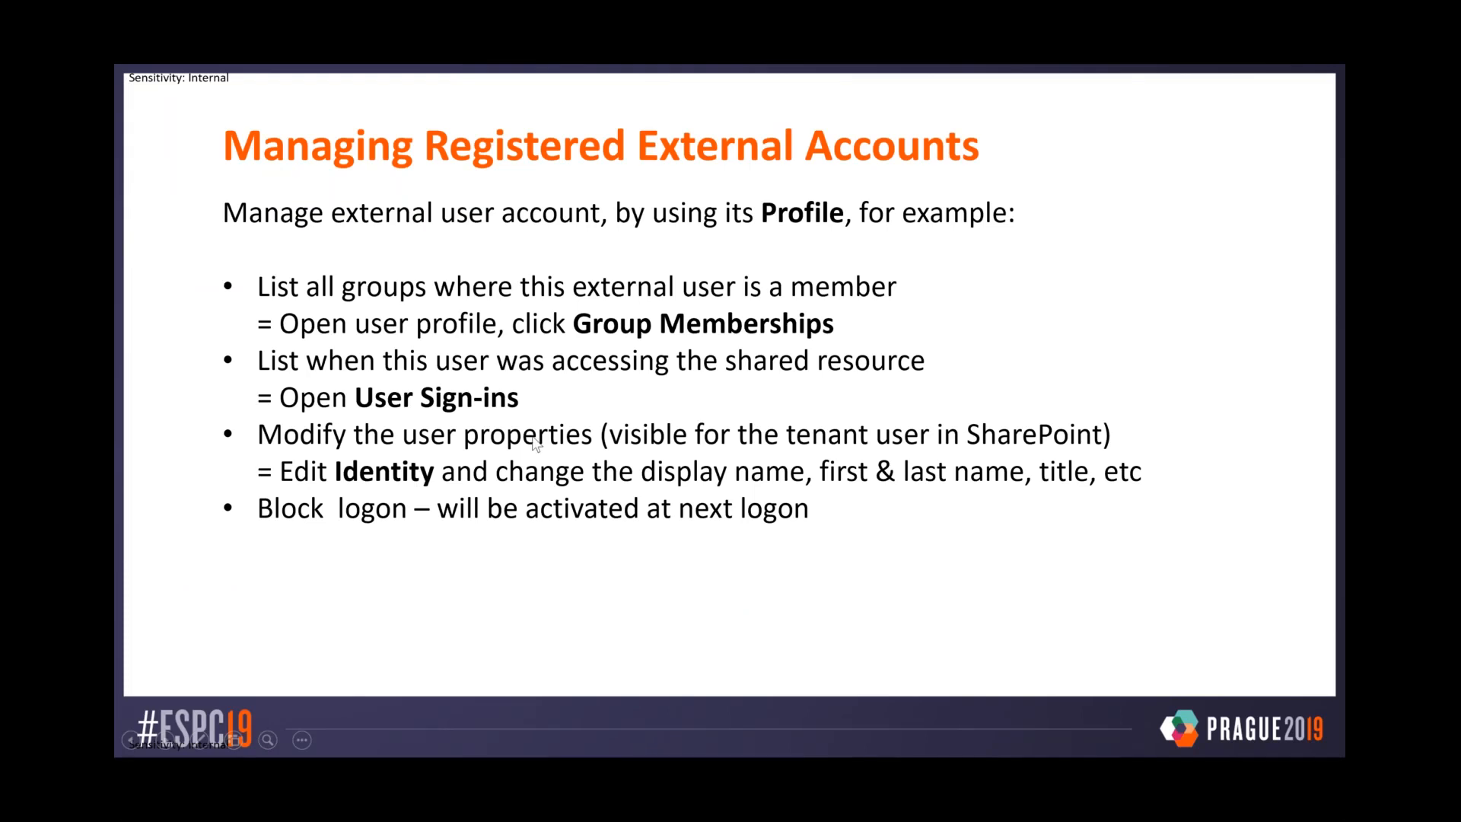
{"action": "left_click", "coordinate": [585, 391]}
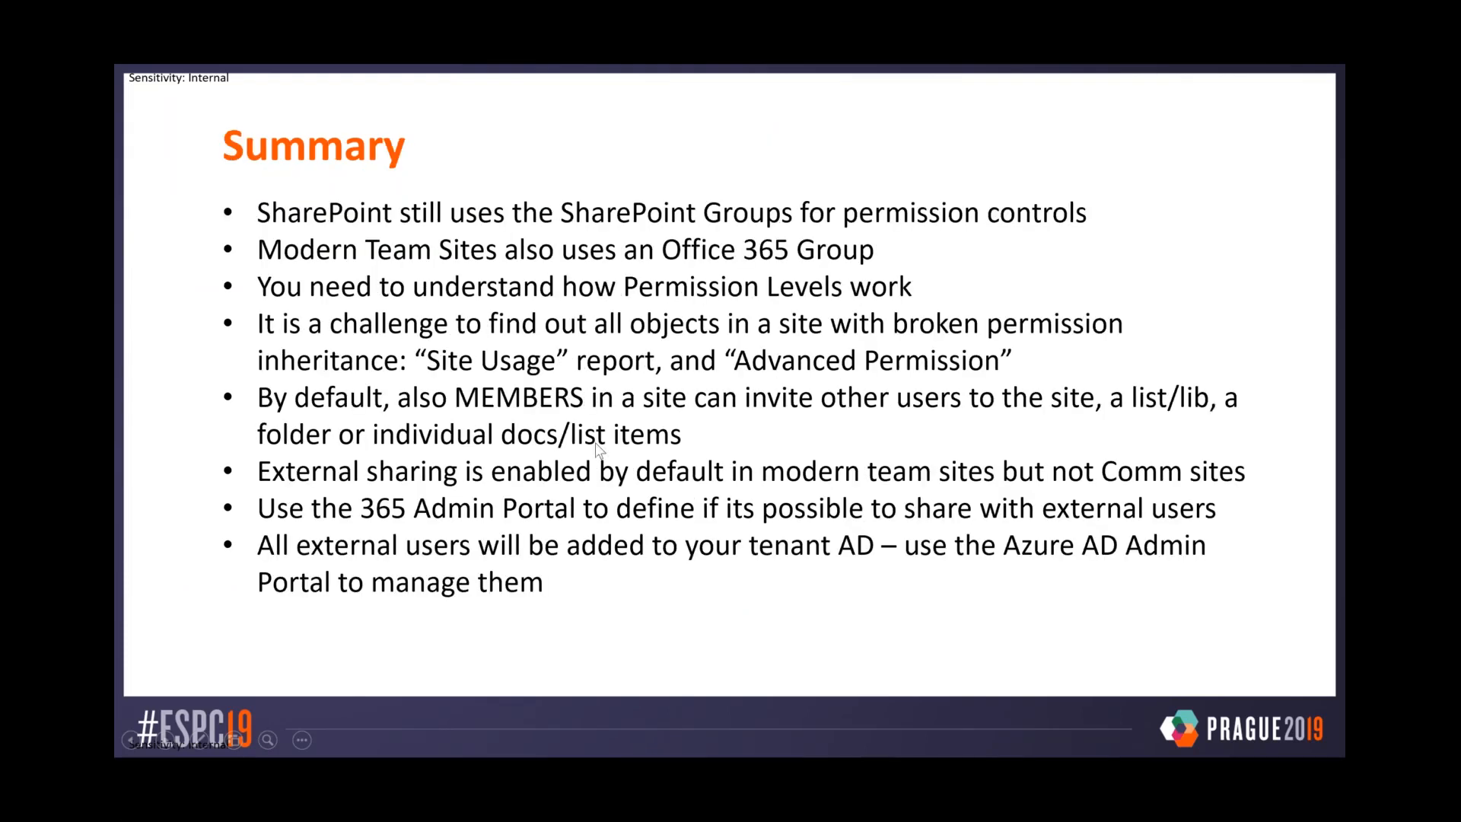